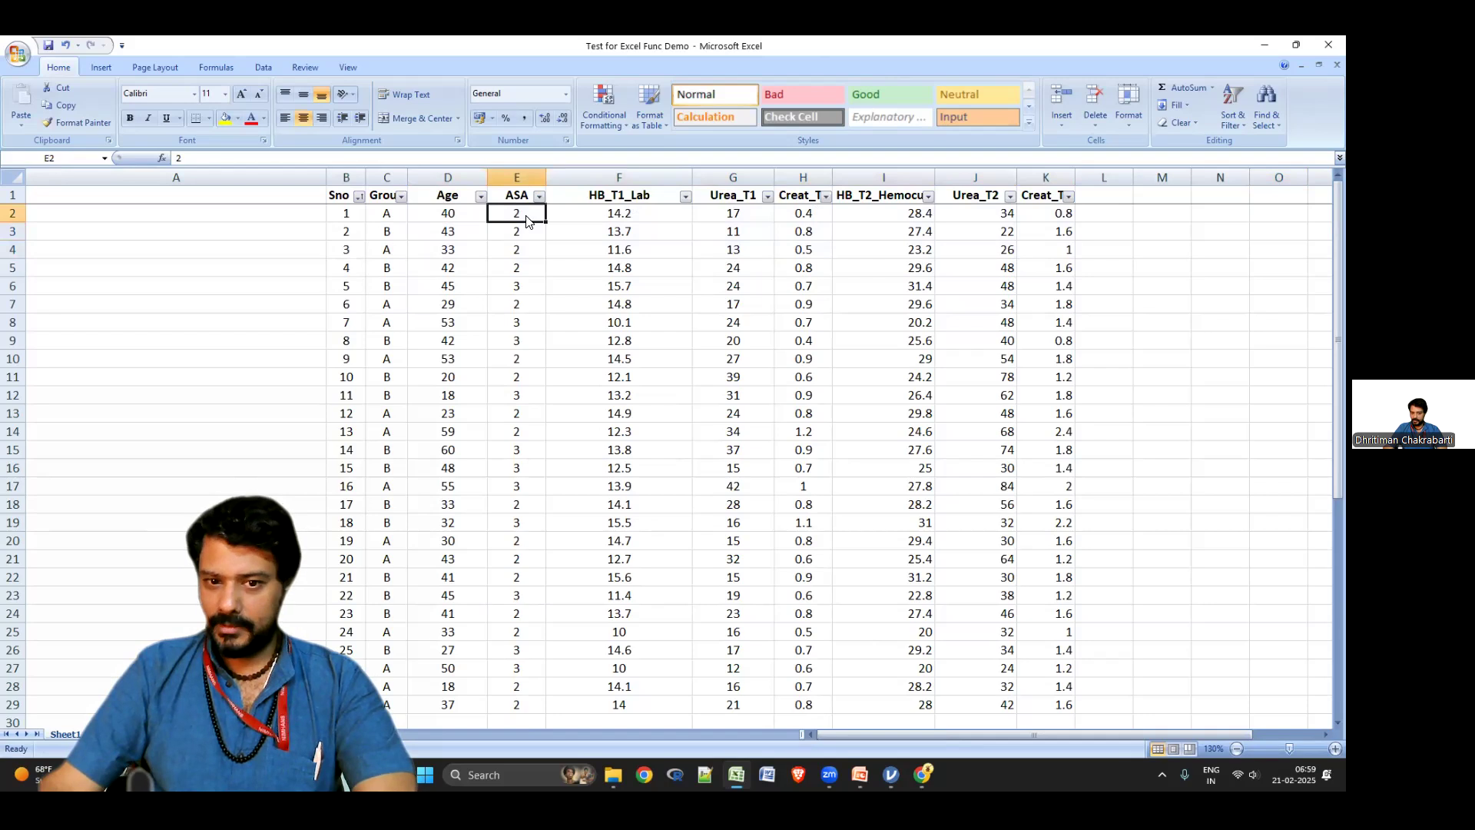
Examine the summary table below the data, including the Age mean formula in D31 and standard deviation formula in D32
scroll(715, 346, down, 4)
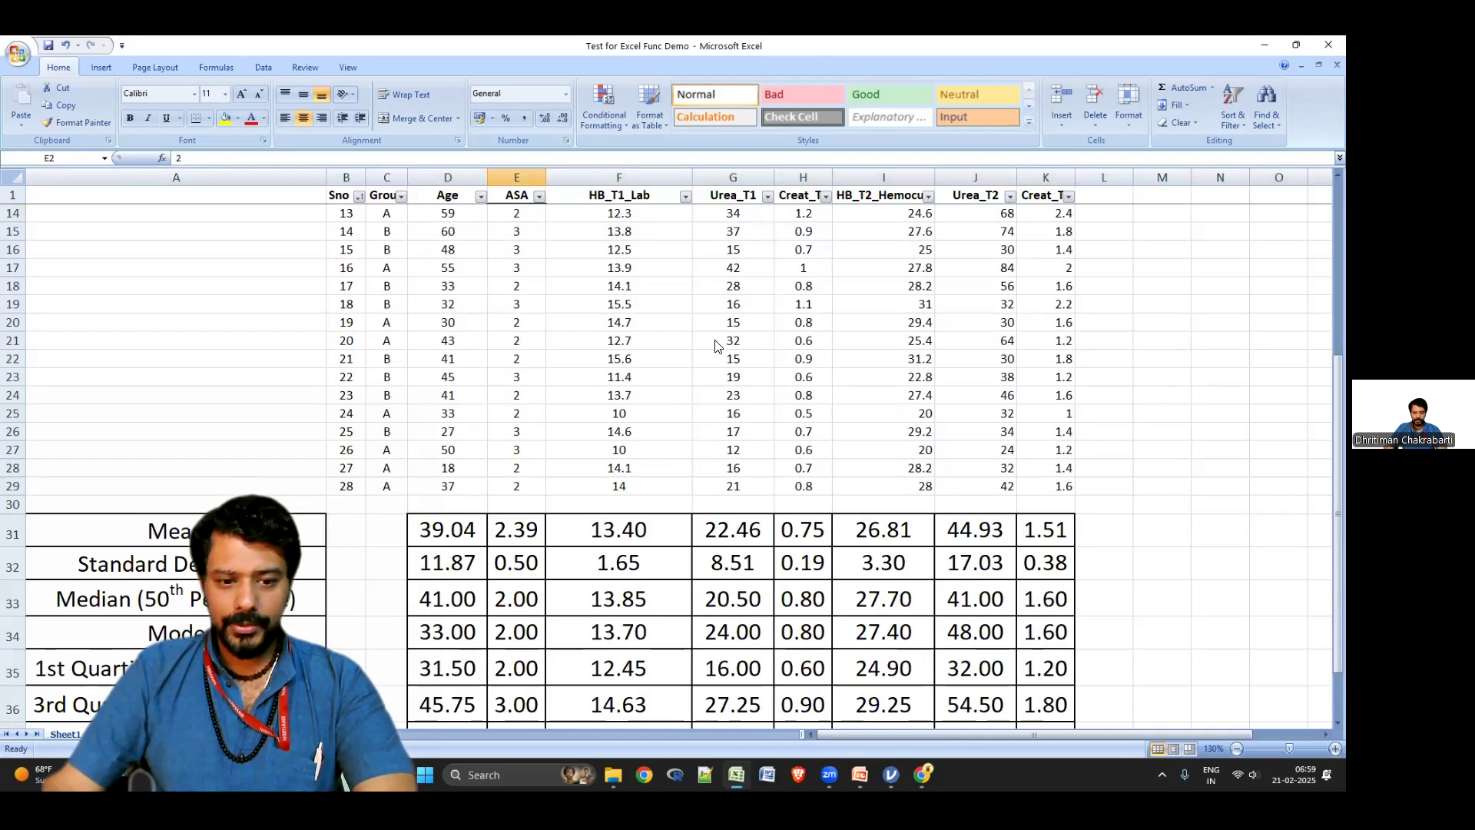
scroll(716, 346, up, 3)
scroll(716, 345, down, 5)
scroll(715, 345, up, 3)
scroll(715, 346, down, 2)
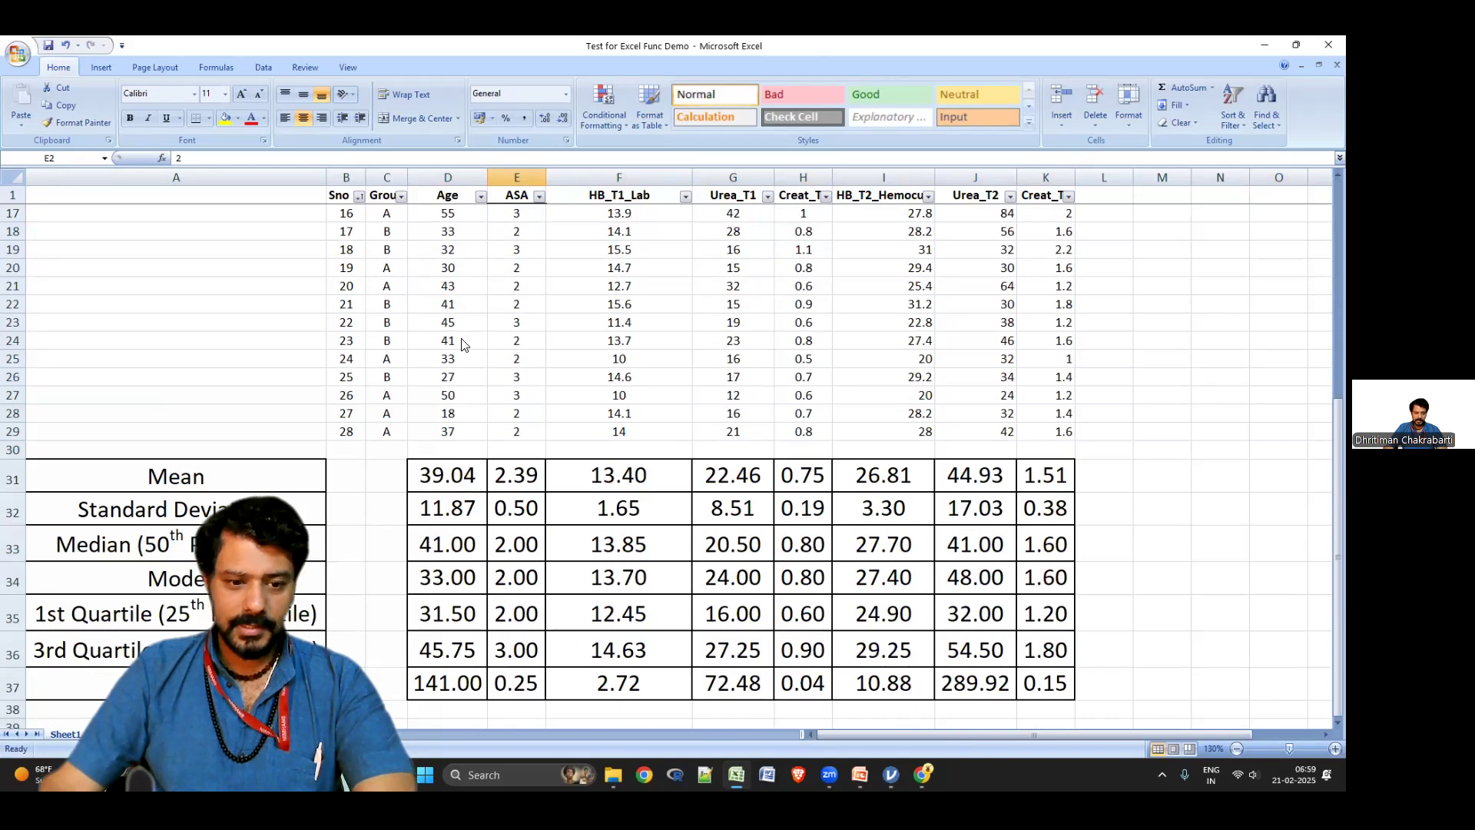
click(257, 480)
click(422, 479)
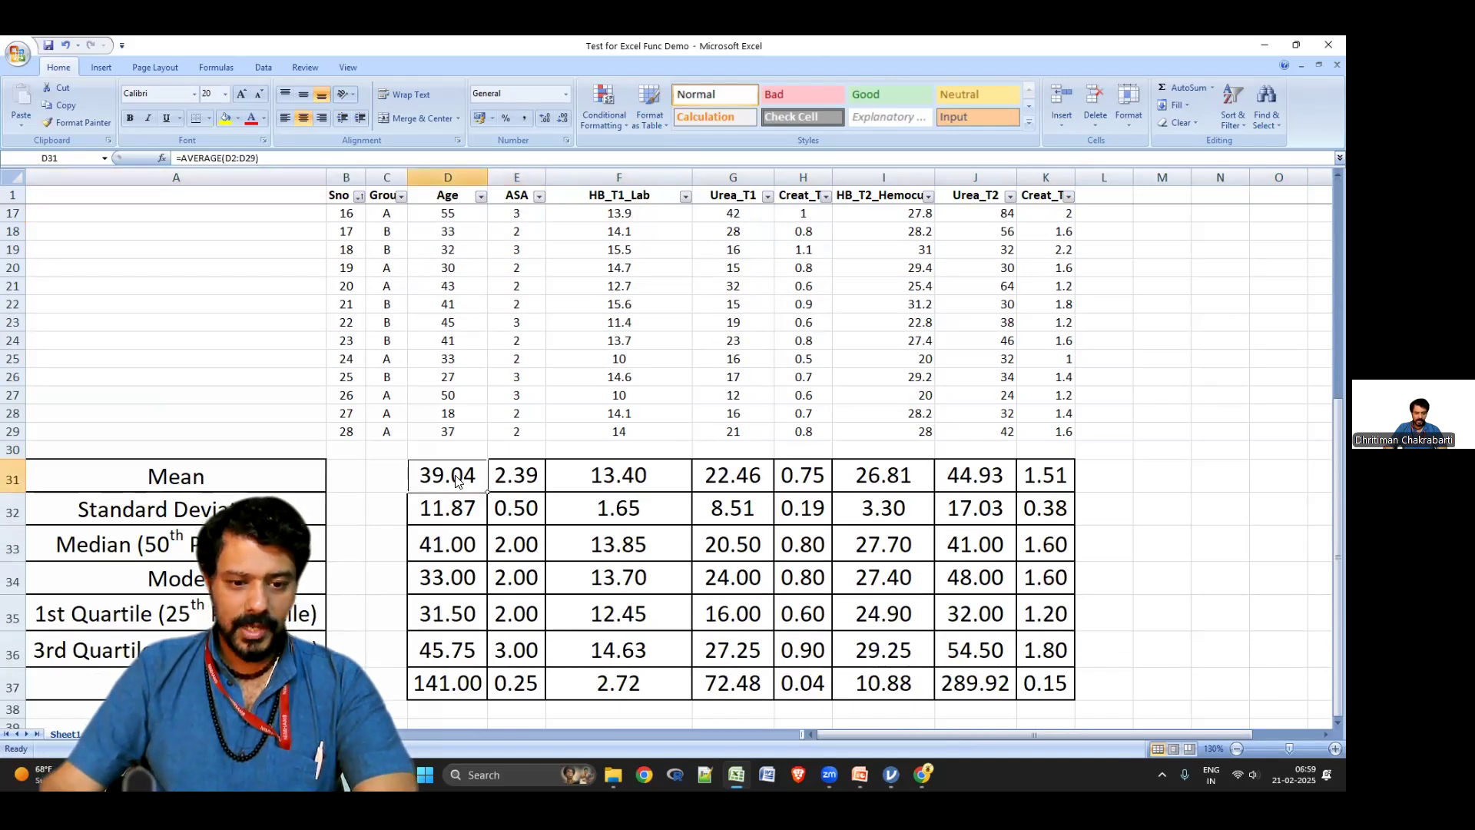
double_click(464, 485)
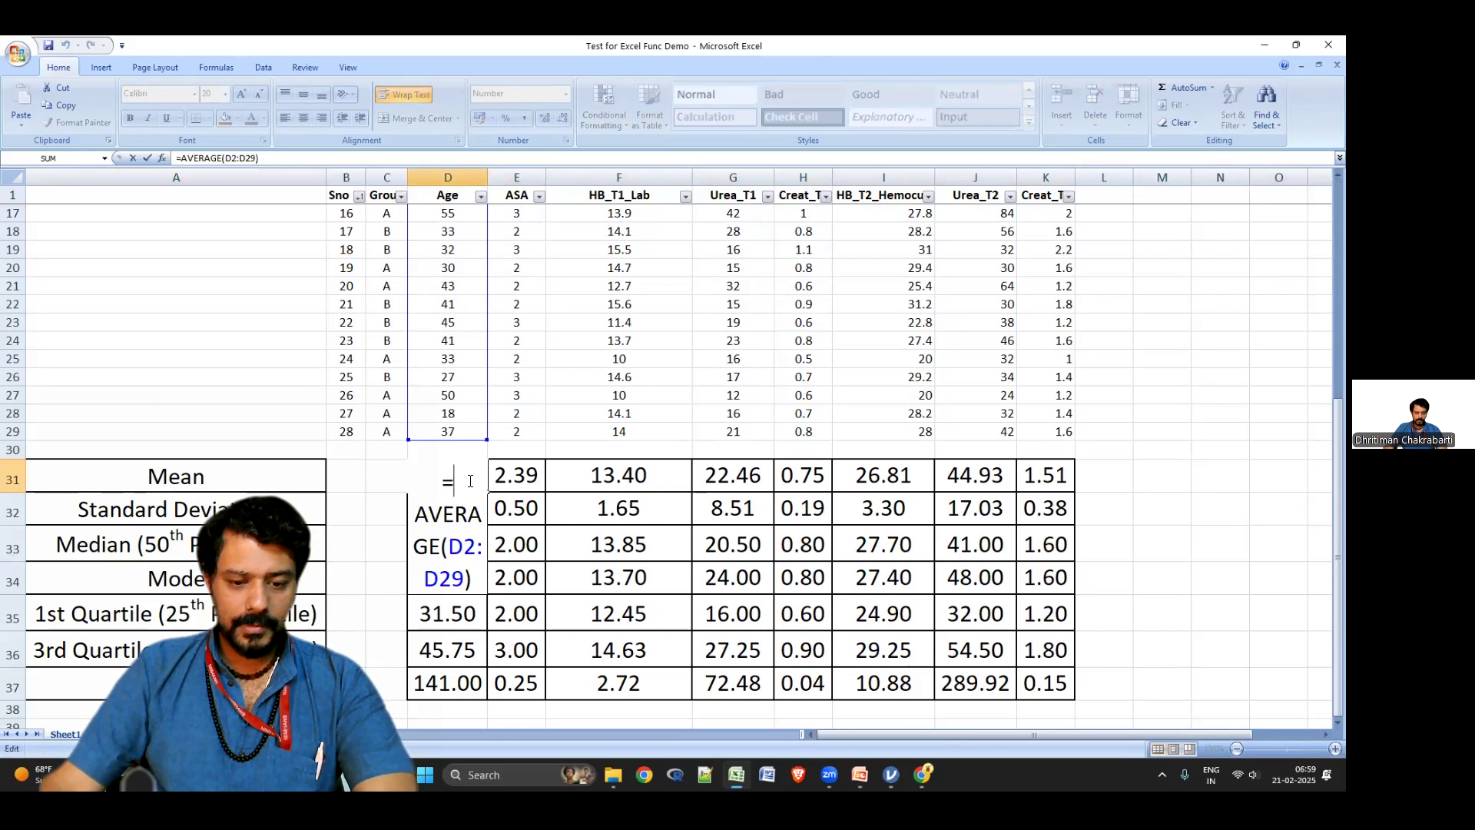
key(Return)
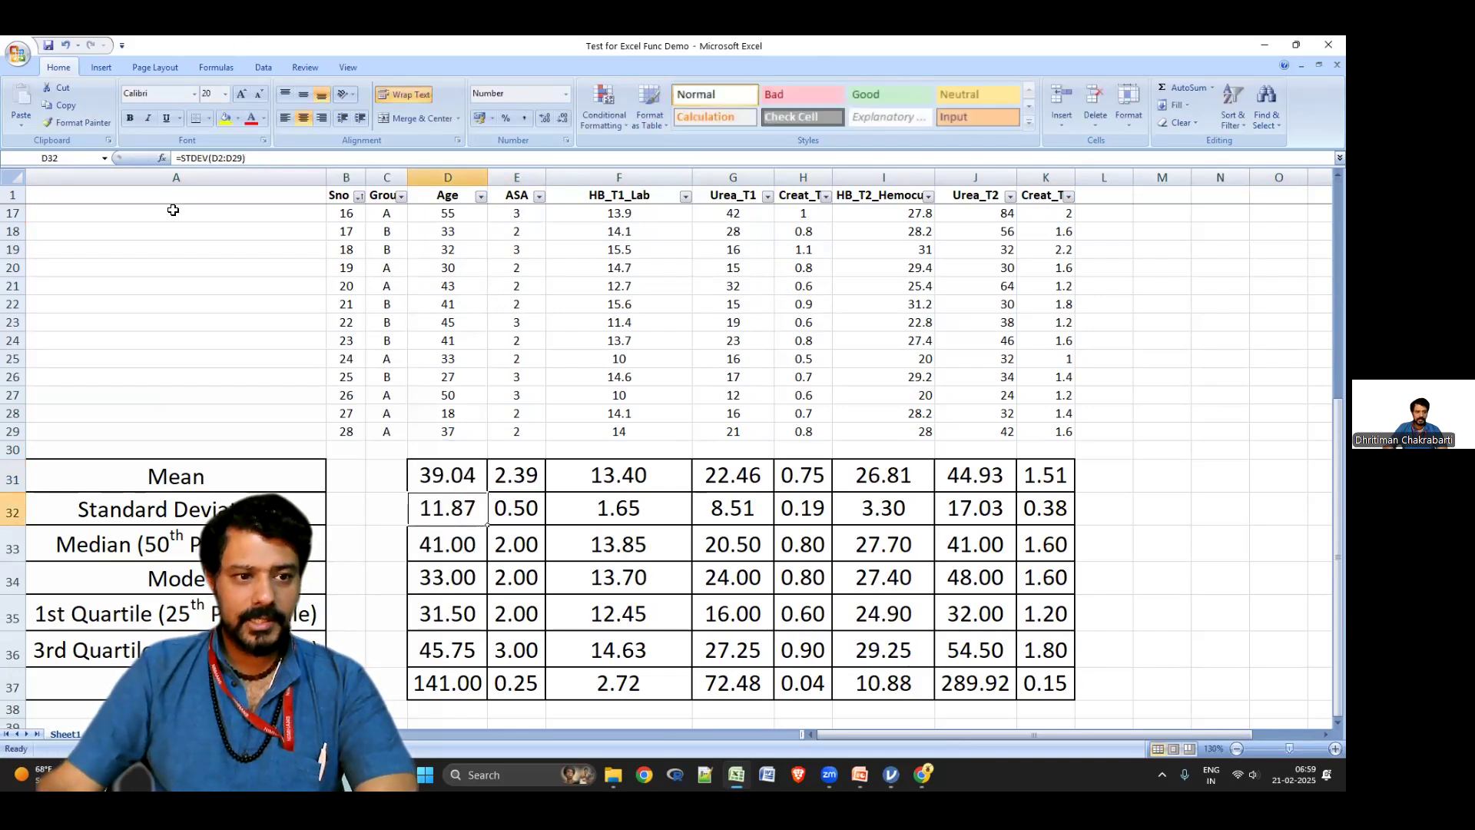
key(F2)
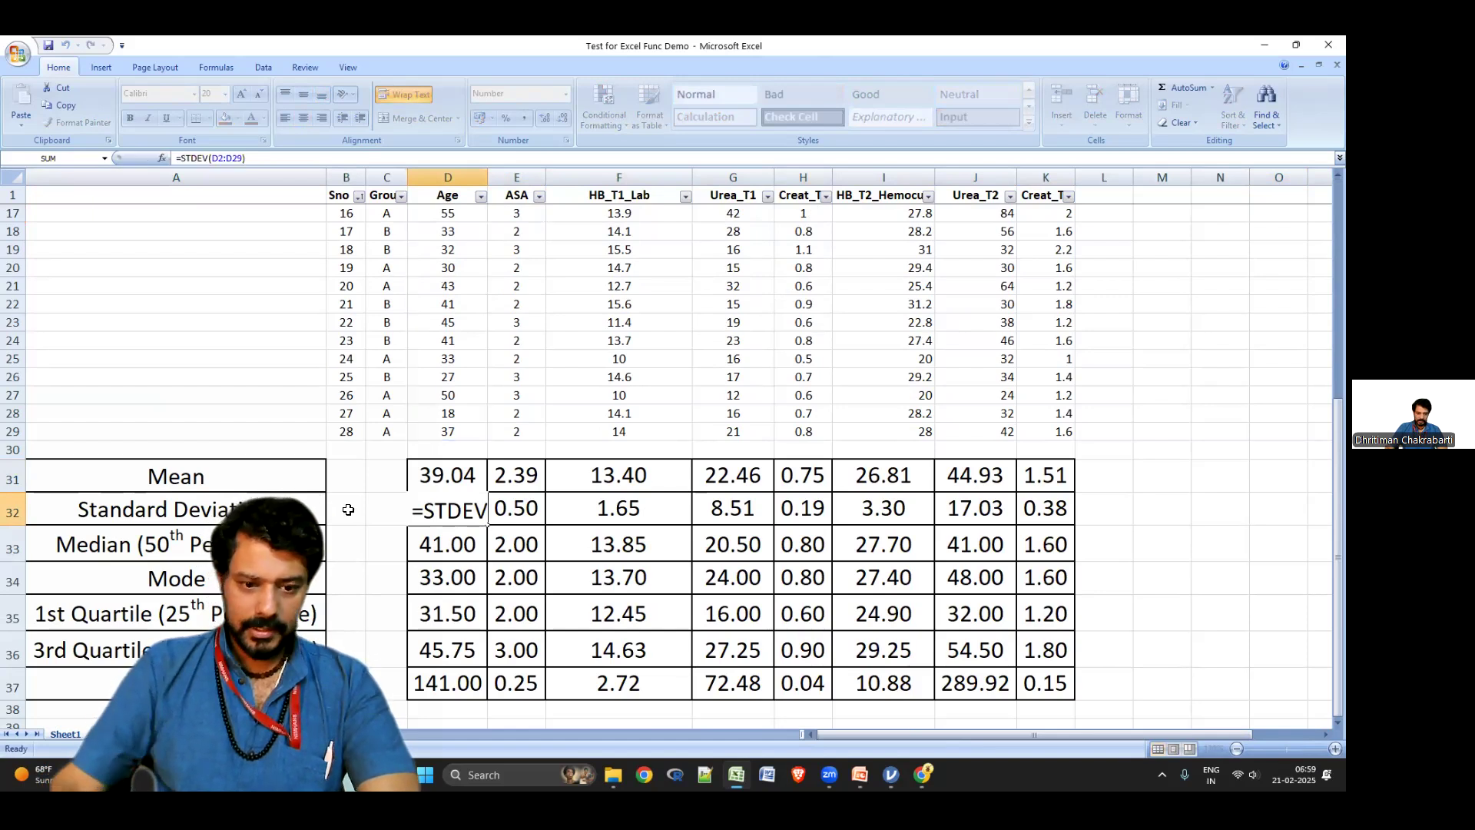
key(Return)
click(466, 475)
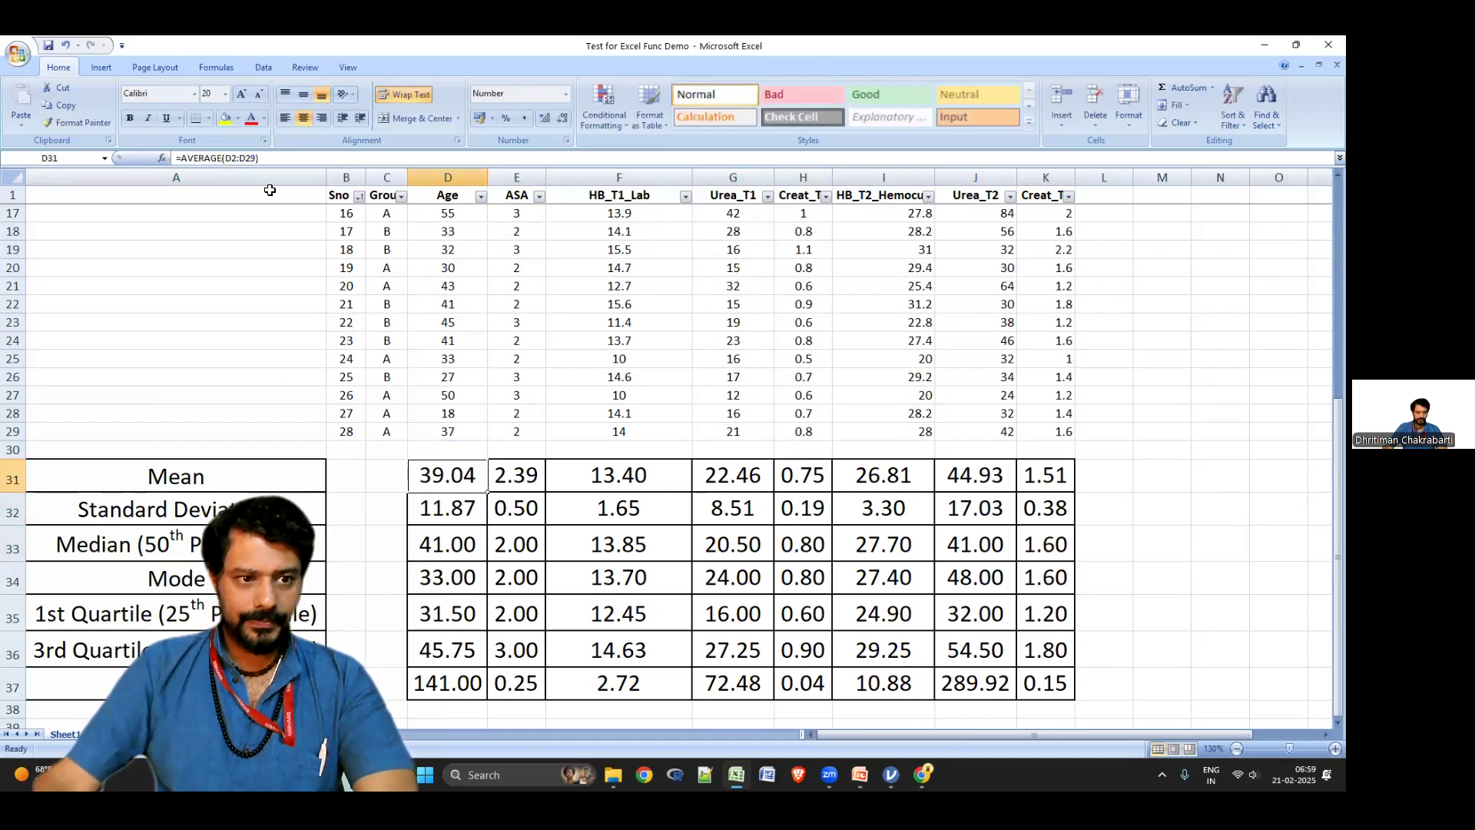
drag(277, 158, 138, 156)
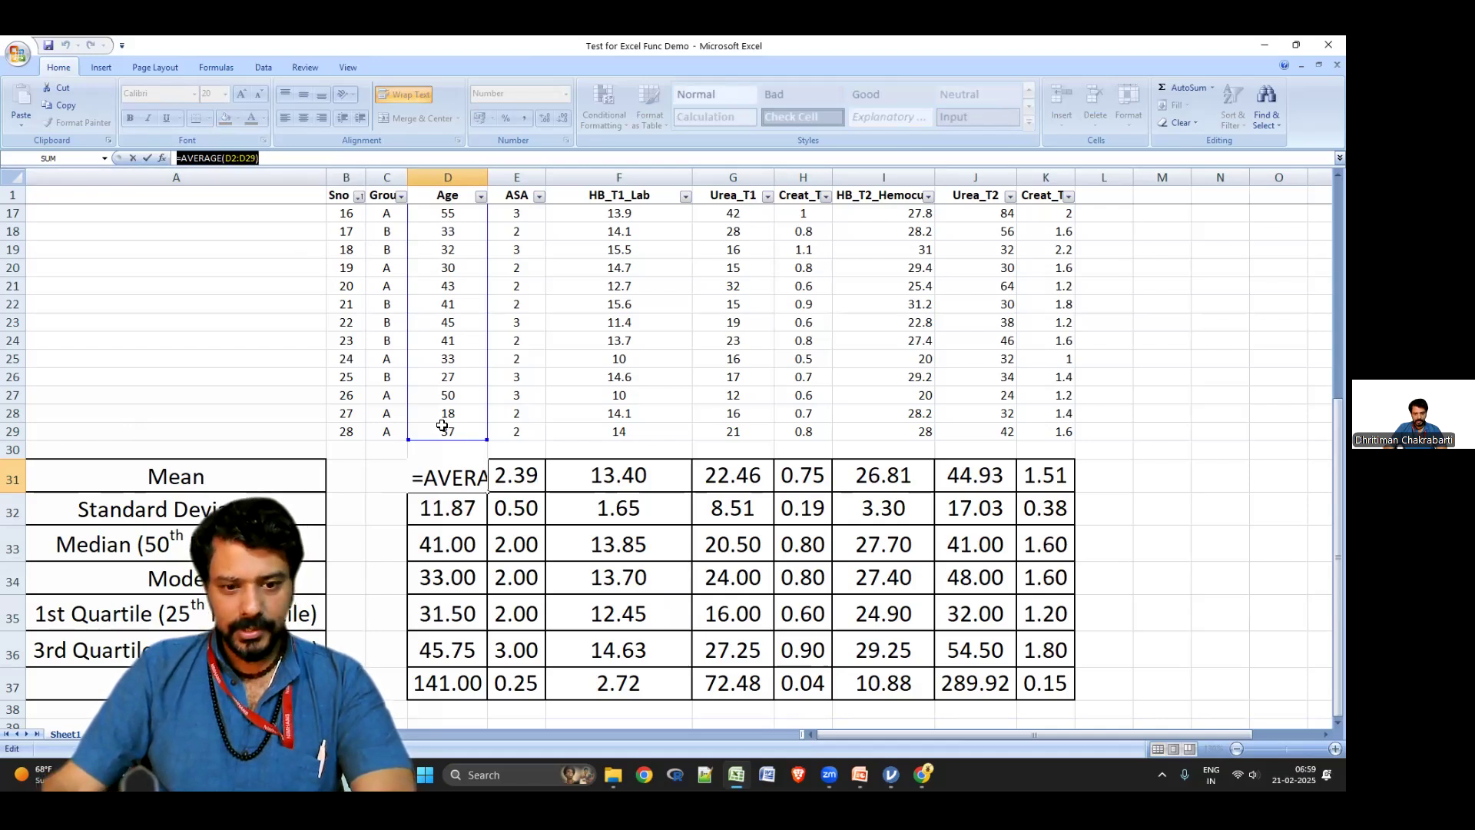
scroll(448, 425, up, 5)
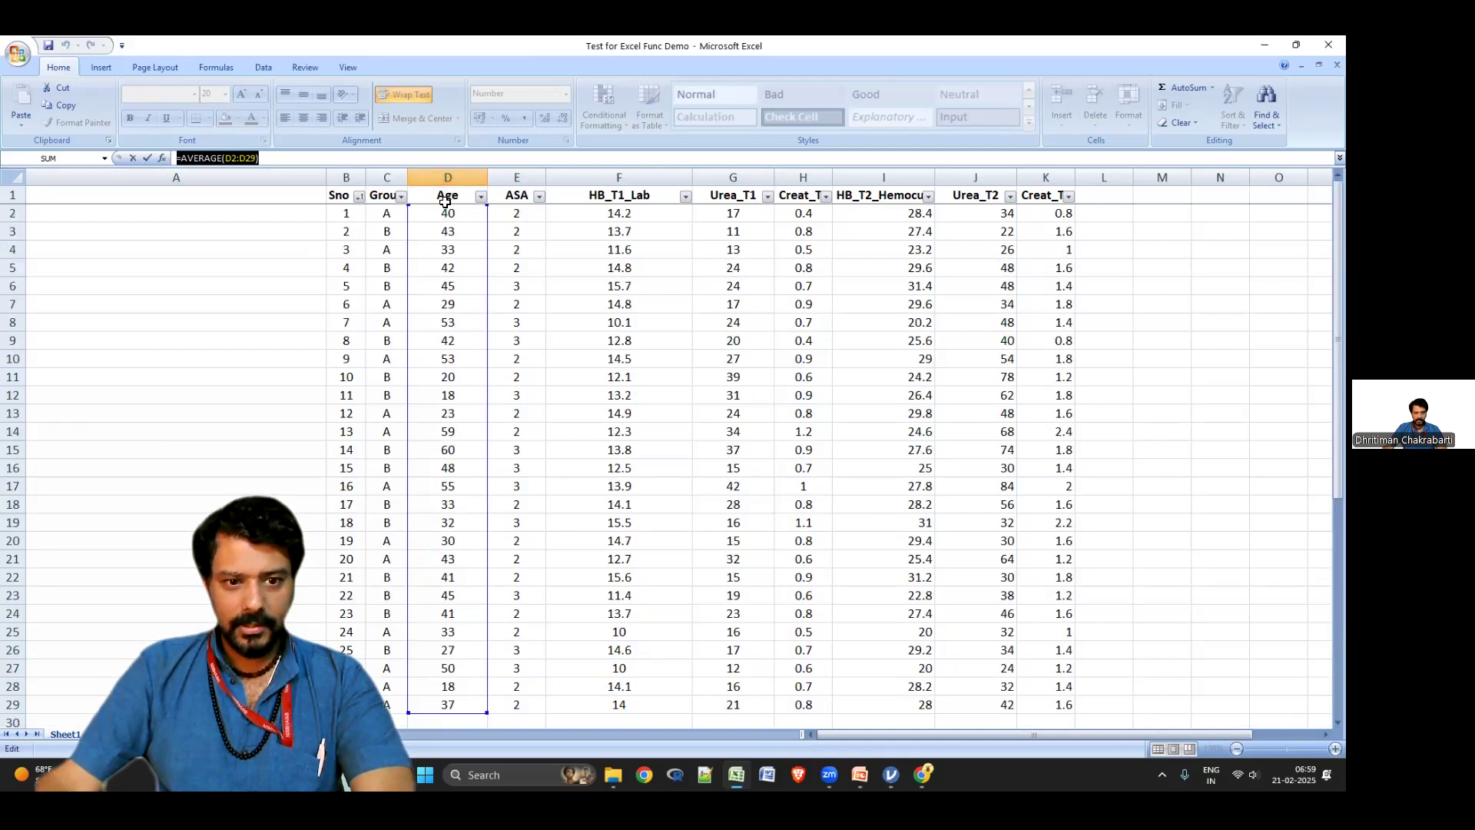
click(12, 212)
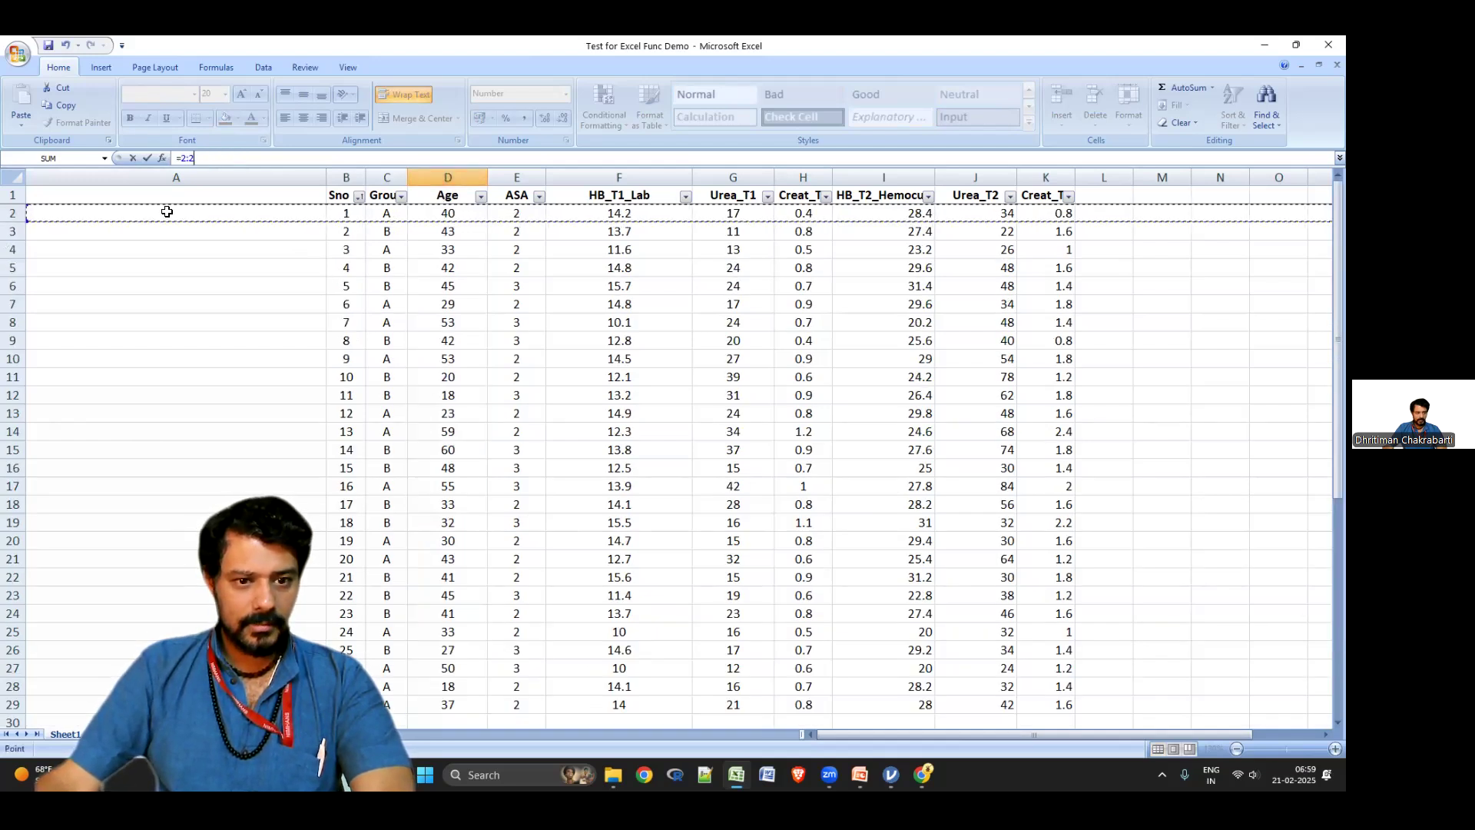
scroll(444, 331, down, 4)
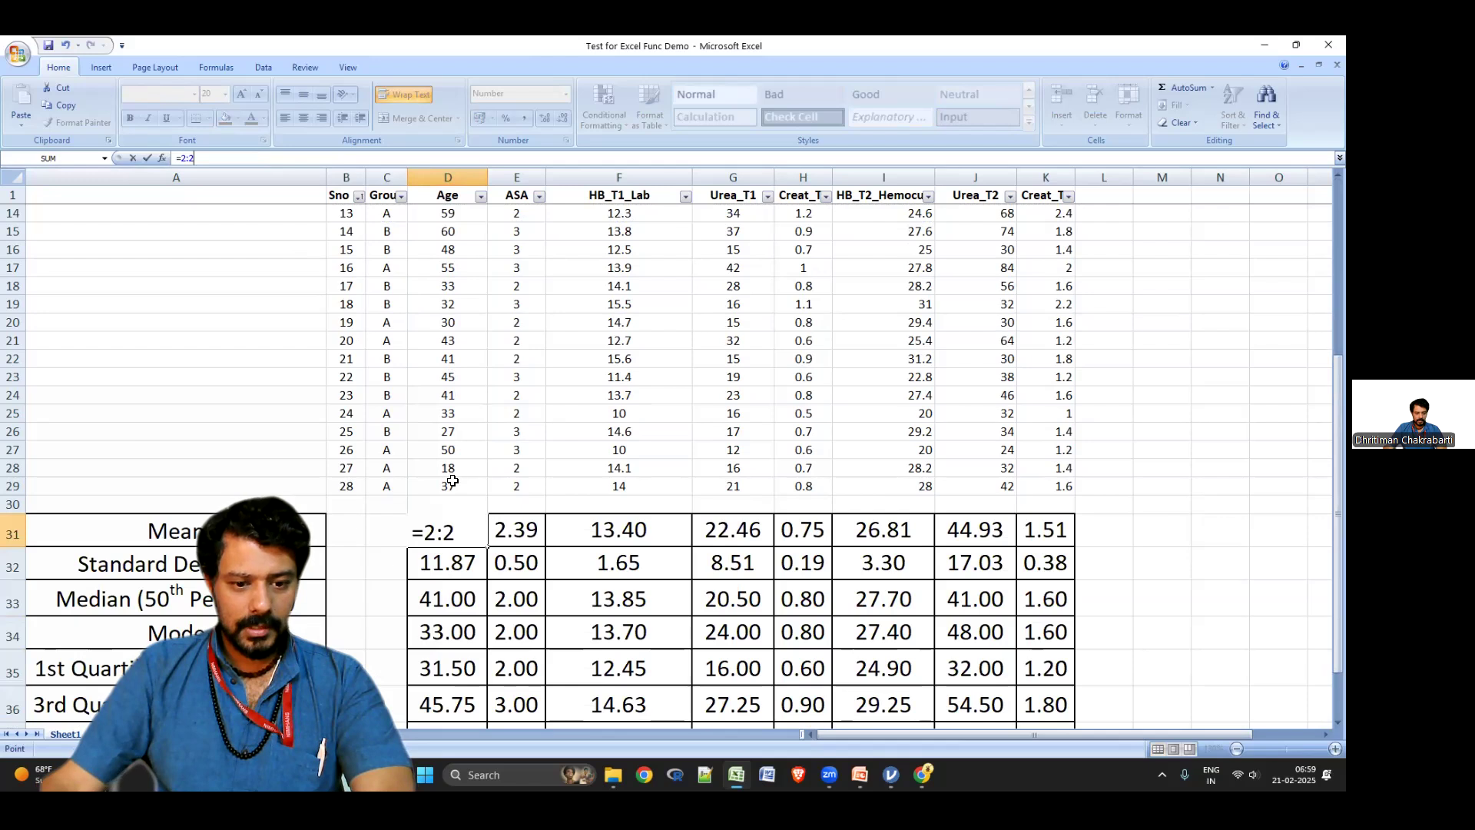
click(13, 487)
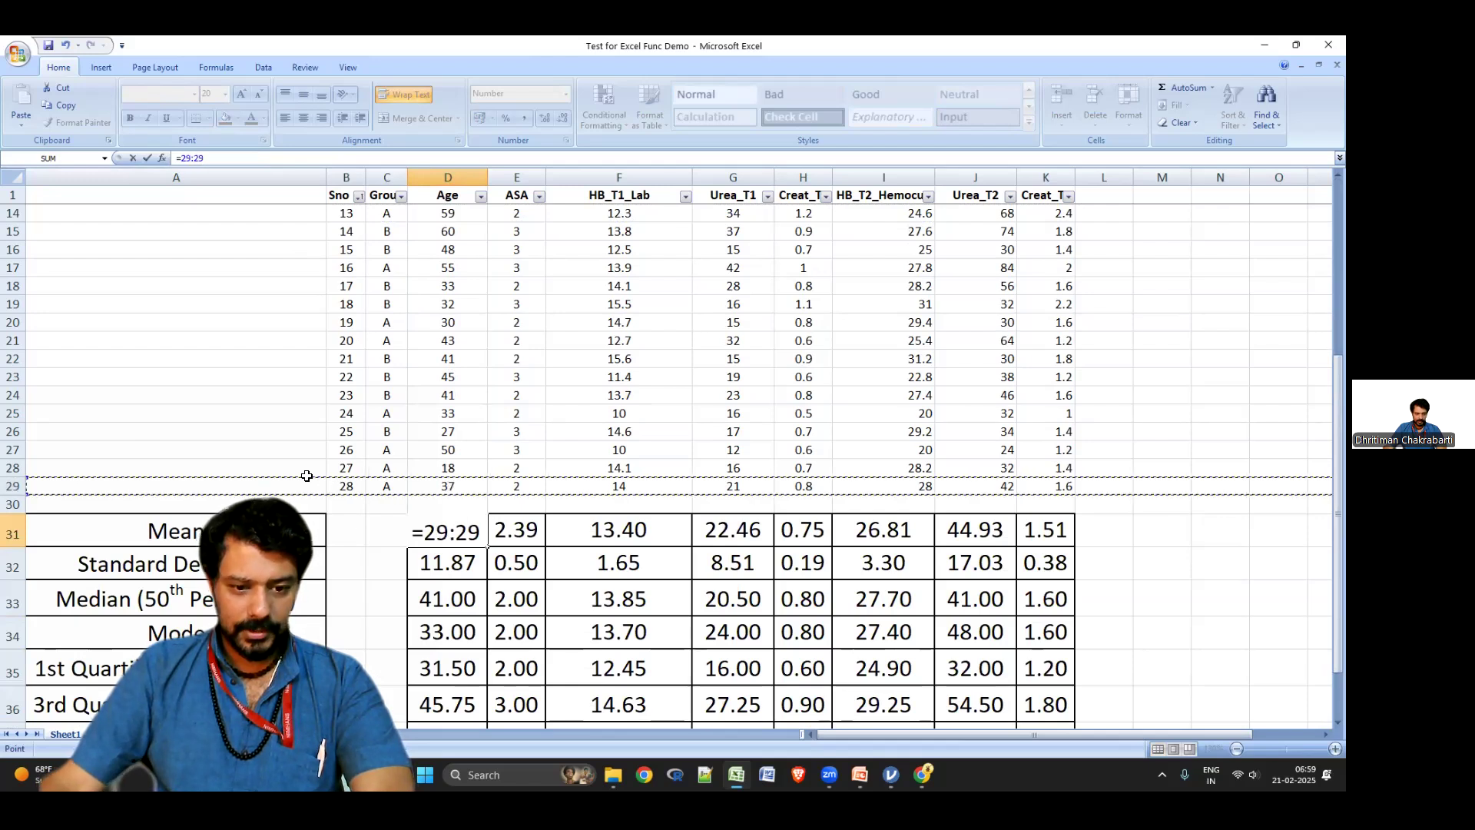
key(BackSpace)
key(BackSpace)
key(BackSpace)
key(BackSpace)
key(BackSpace)
key(BackSpace)
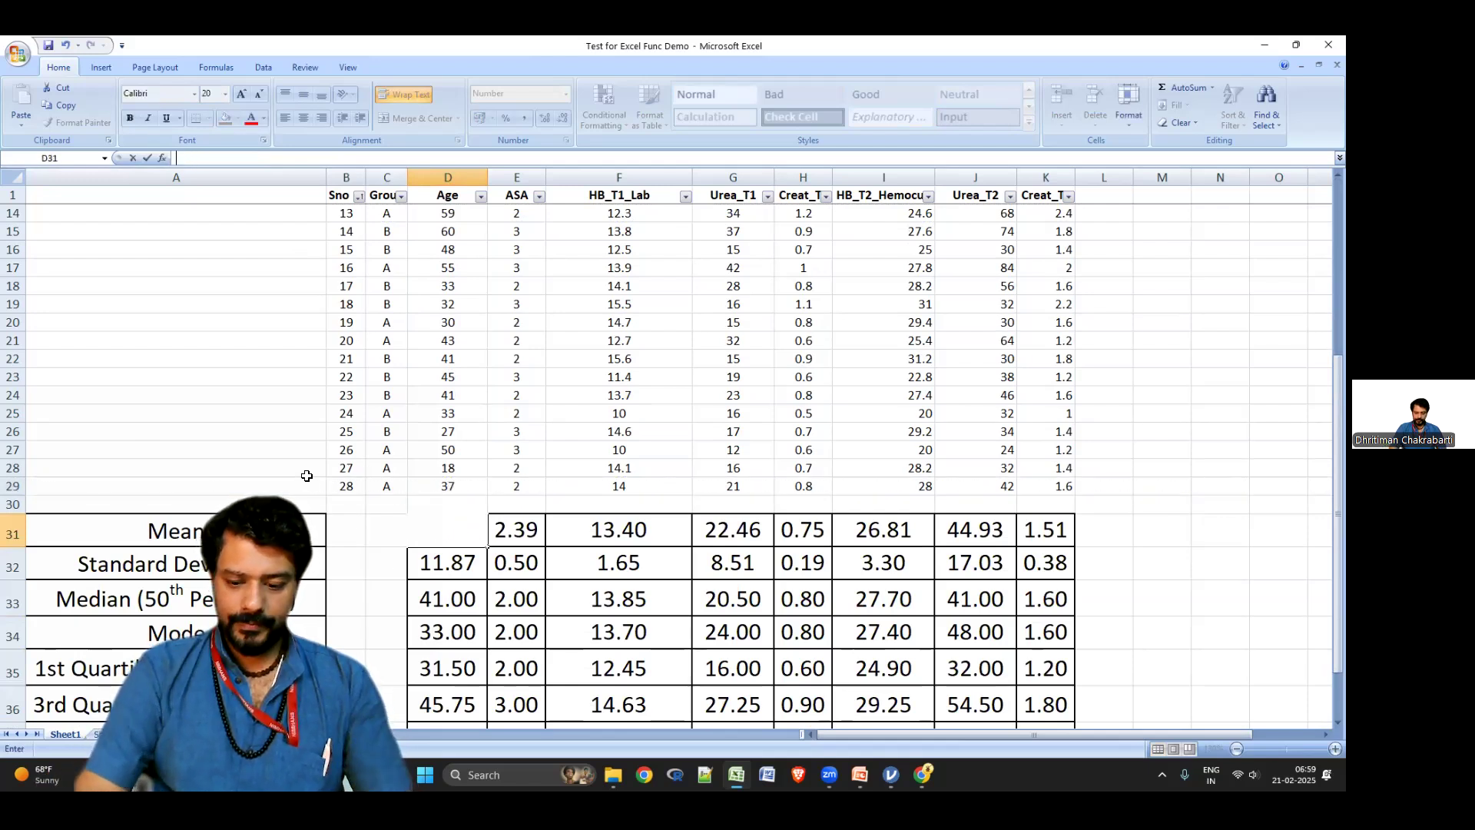
key(Return)
key(ctrl+z)
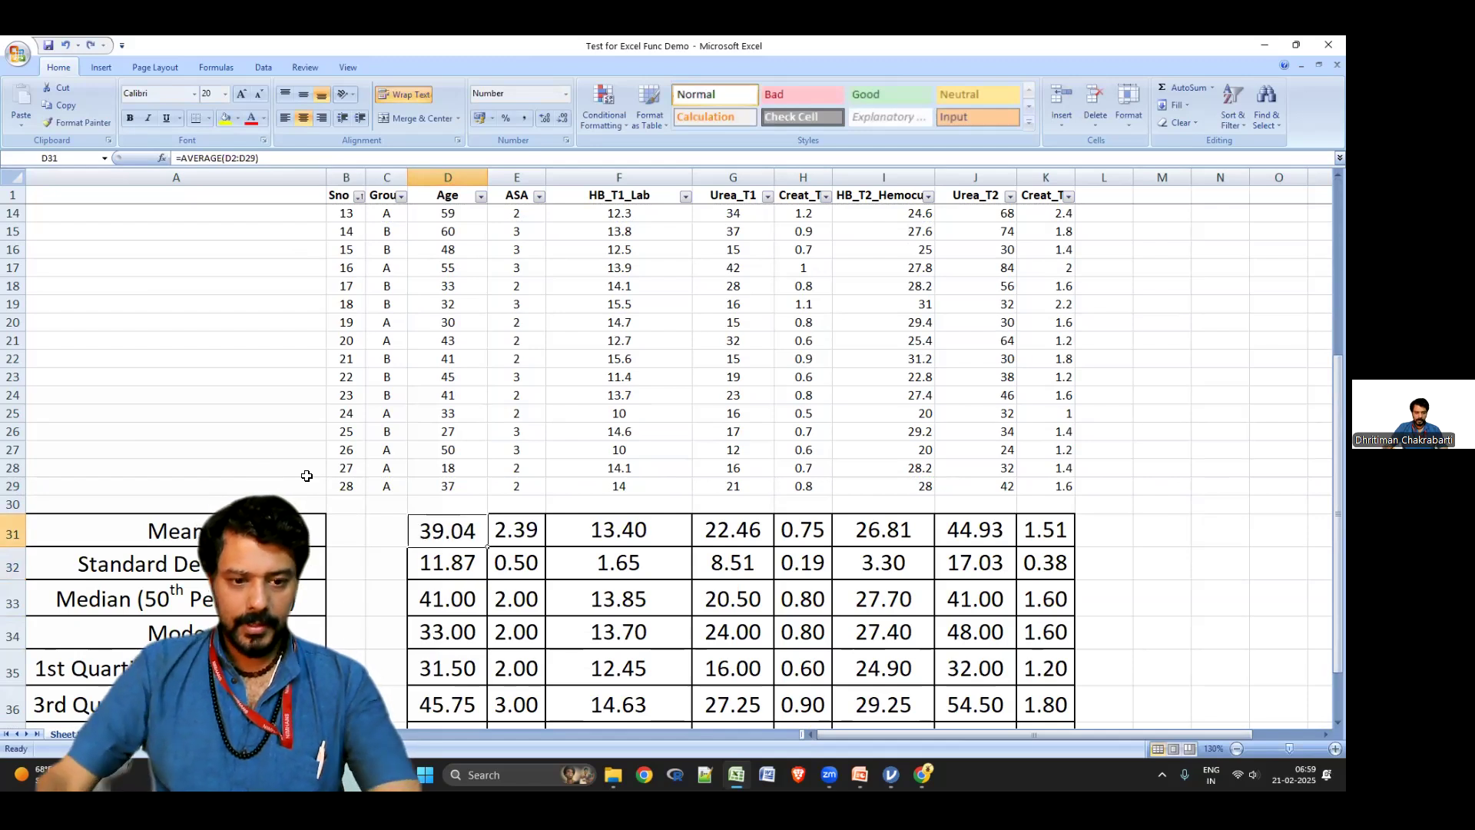
Re-enter the Age mean formula in D31 as =AVERAGE(D2:D29), picking the age values as its range
scroll(471, 500, up, 4)
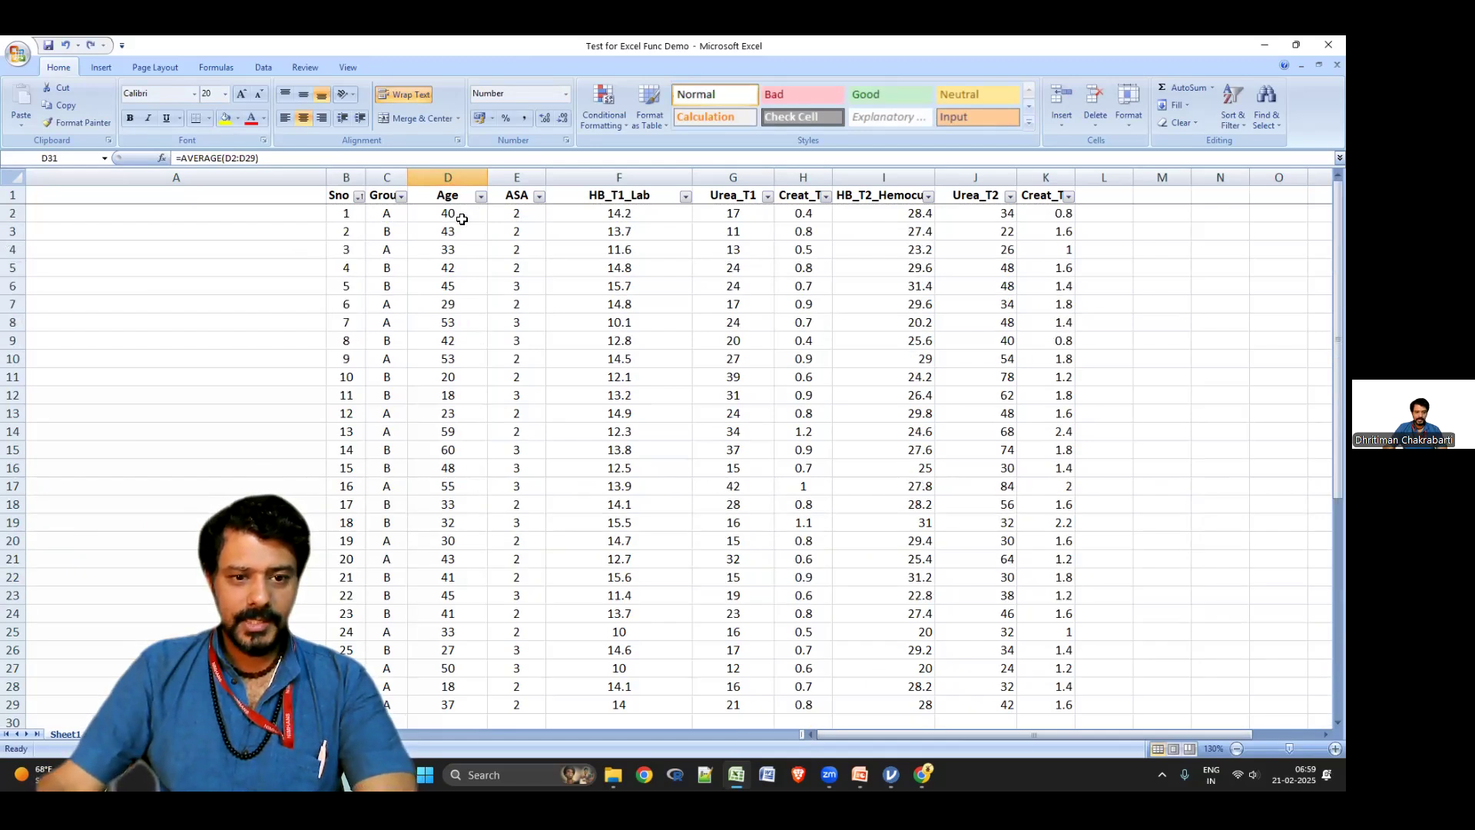
scroll(472, 461, down, 6)
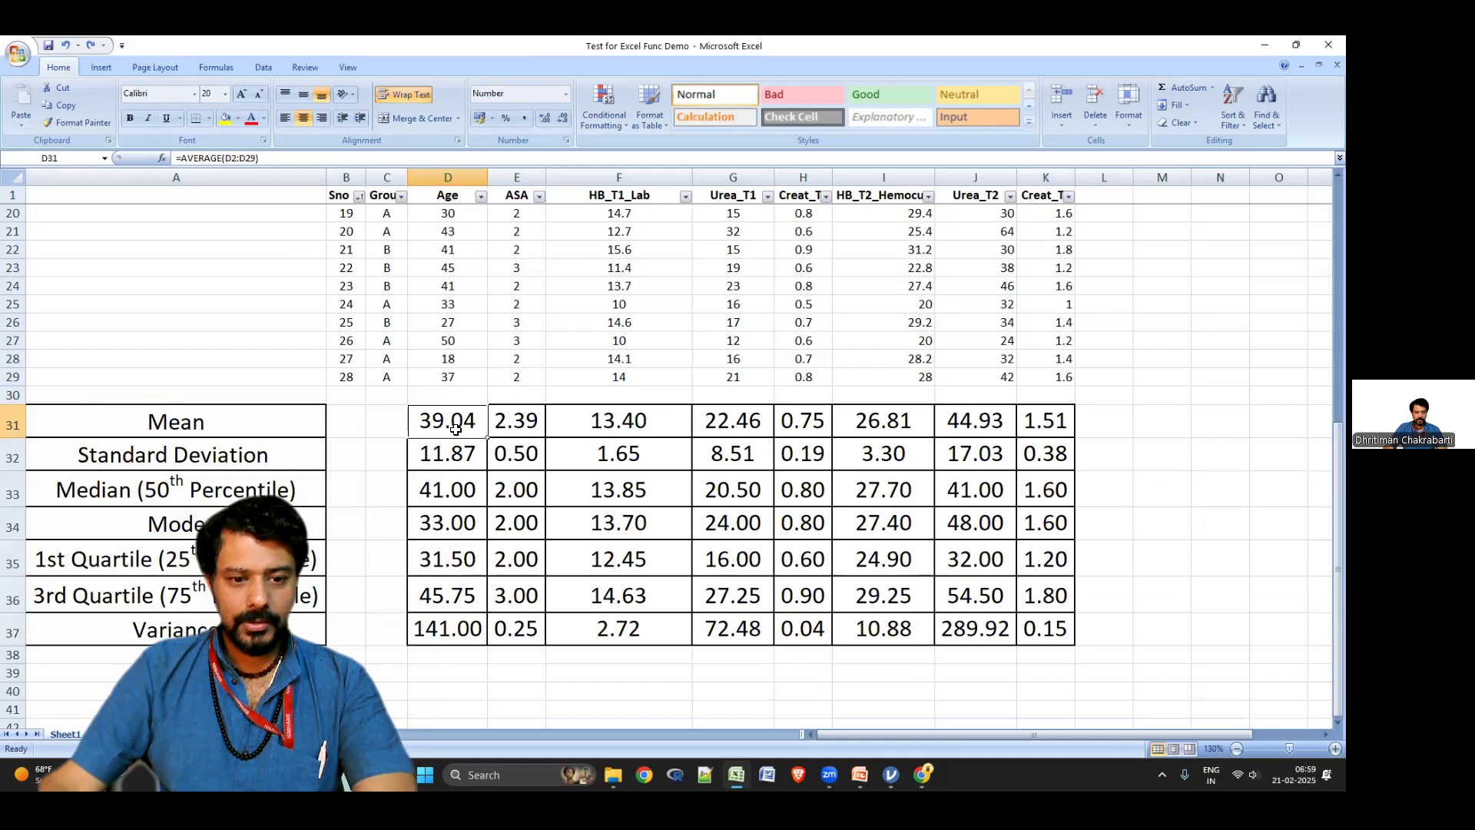
double_click(457, 428)
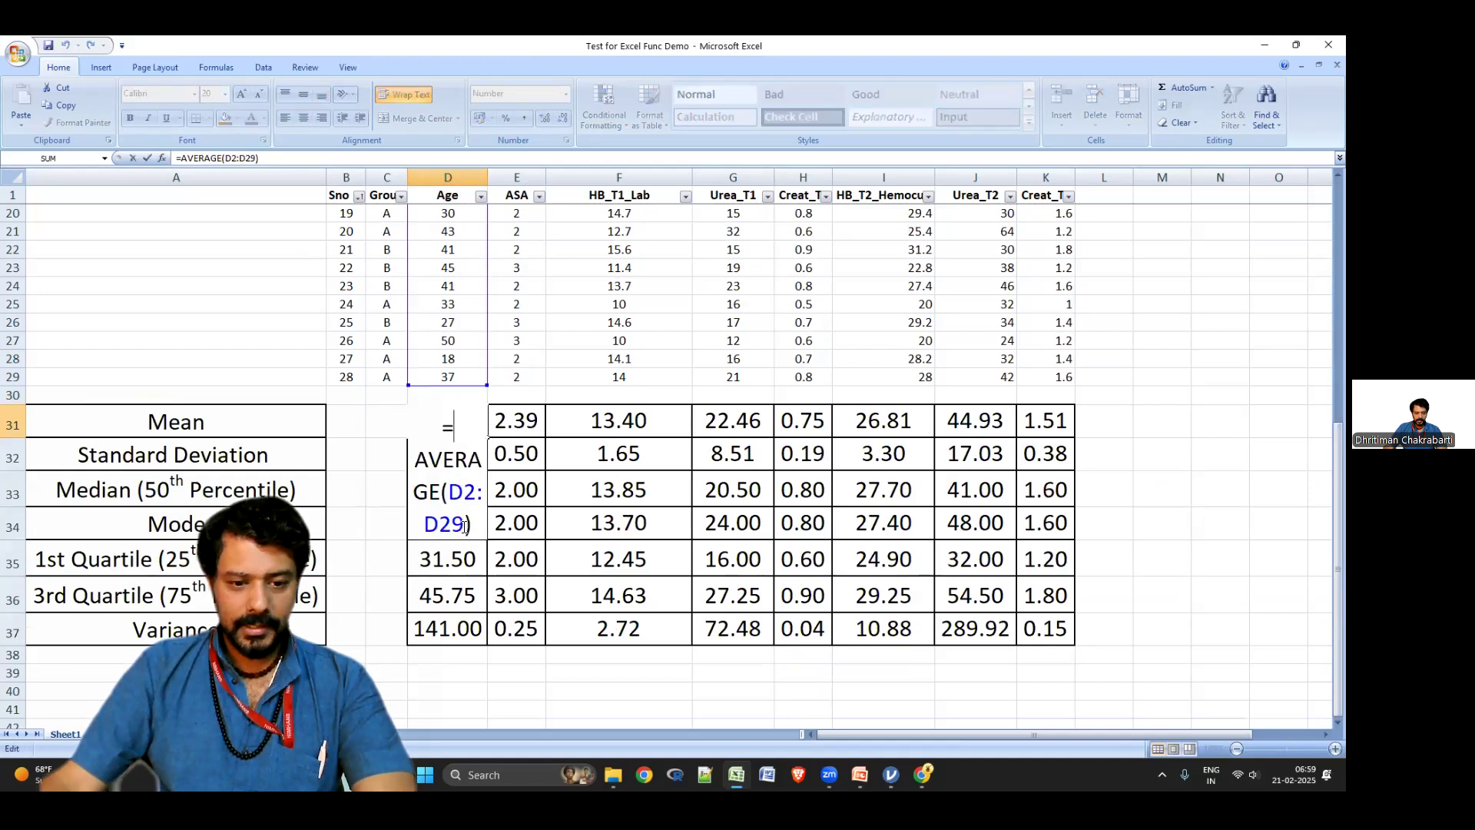
drag(465, 527, 403, 461)
text(A)
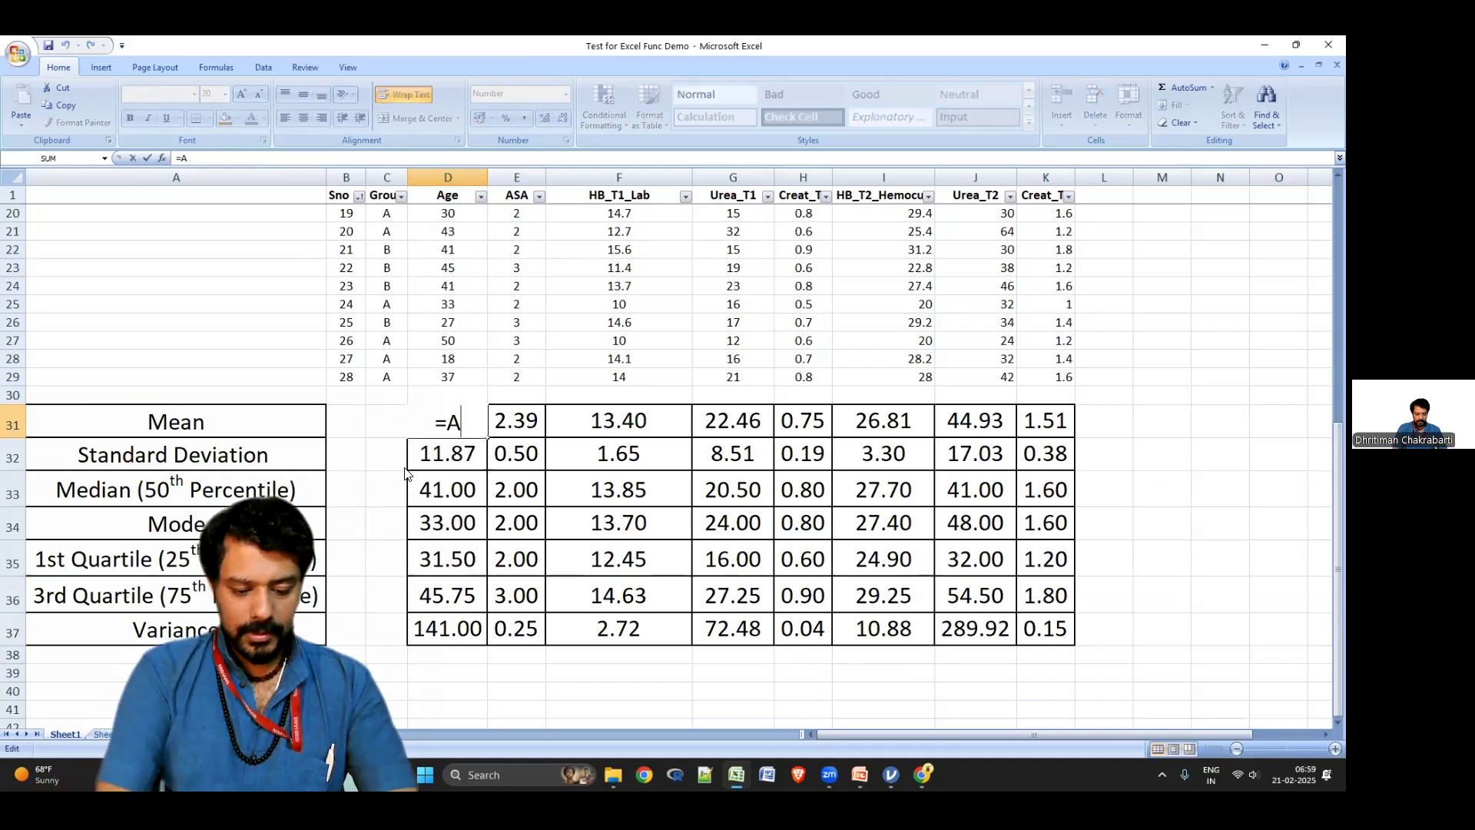
text(VERA)
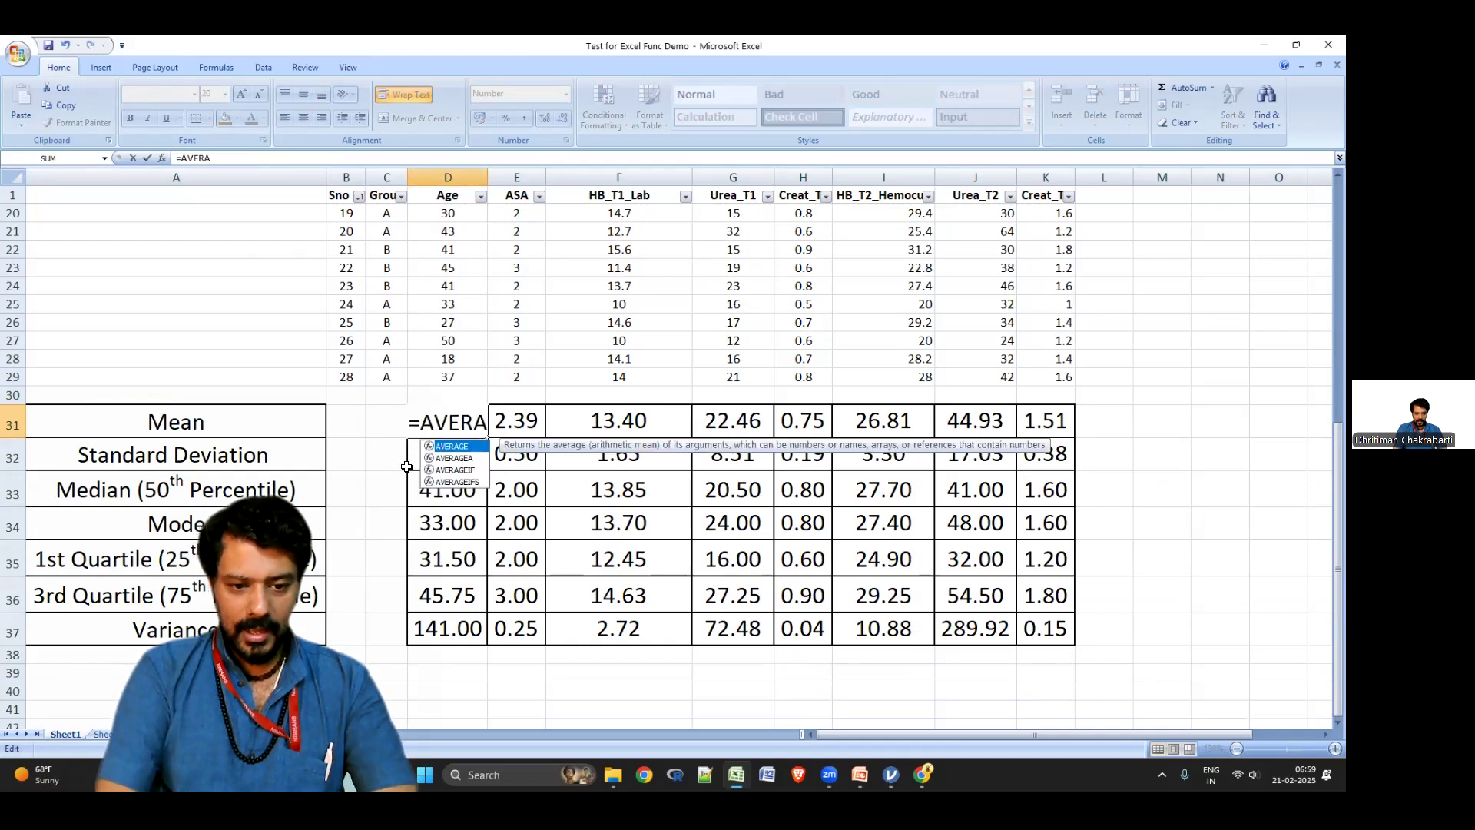
text(GE()
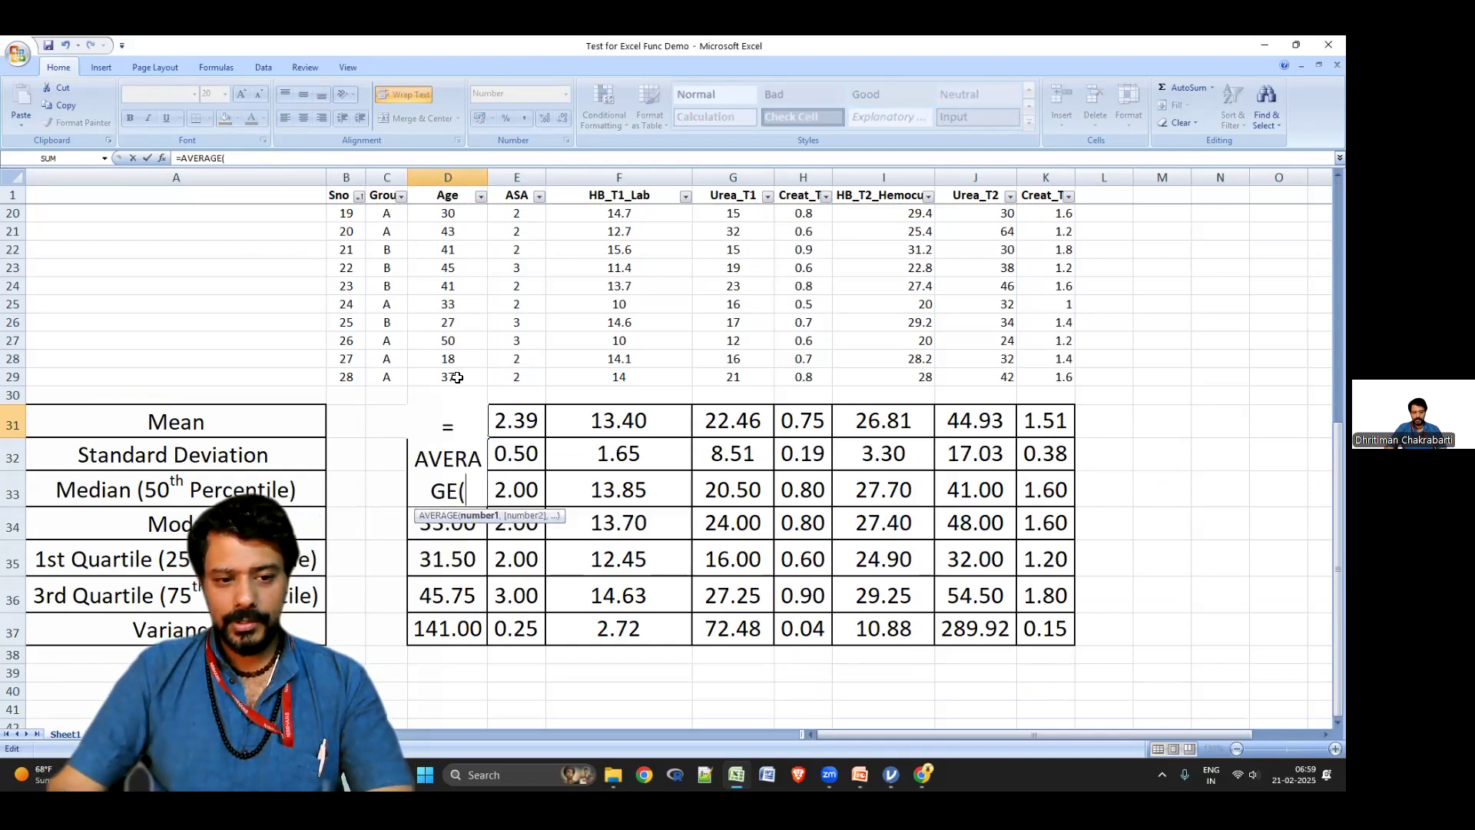
drag(458, 378, 442, 219)
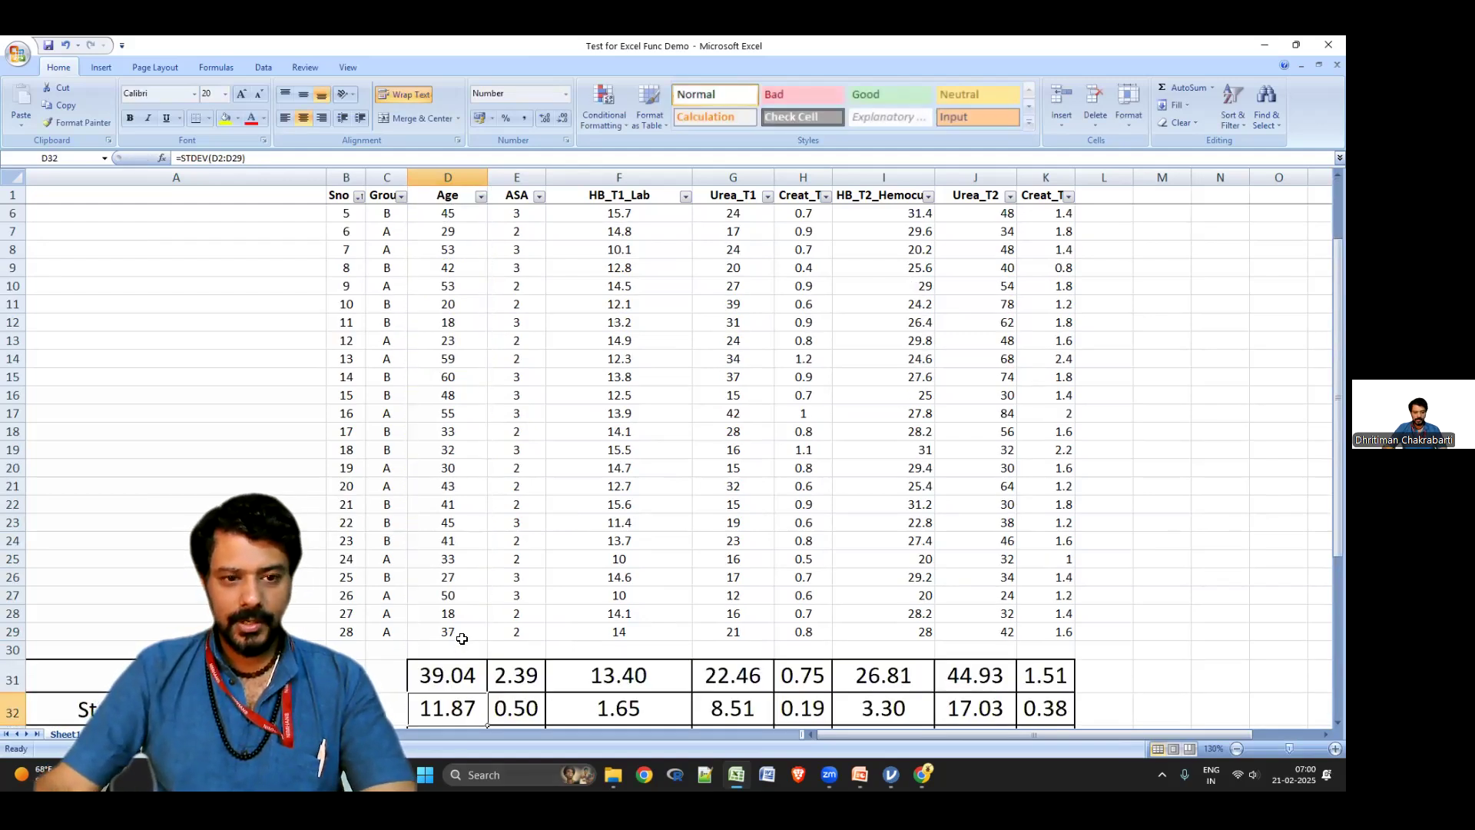
Fill the Age mean formula from D31 across the Mean row to J31
scroll(462, 638, up, 2)
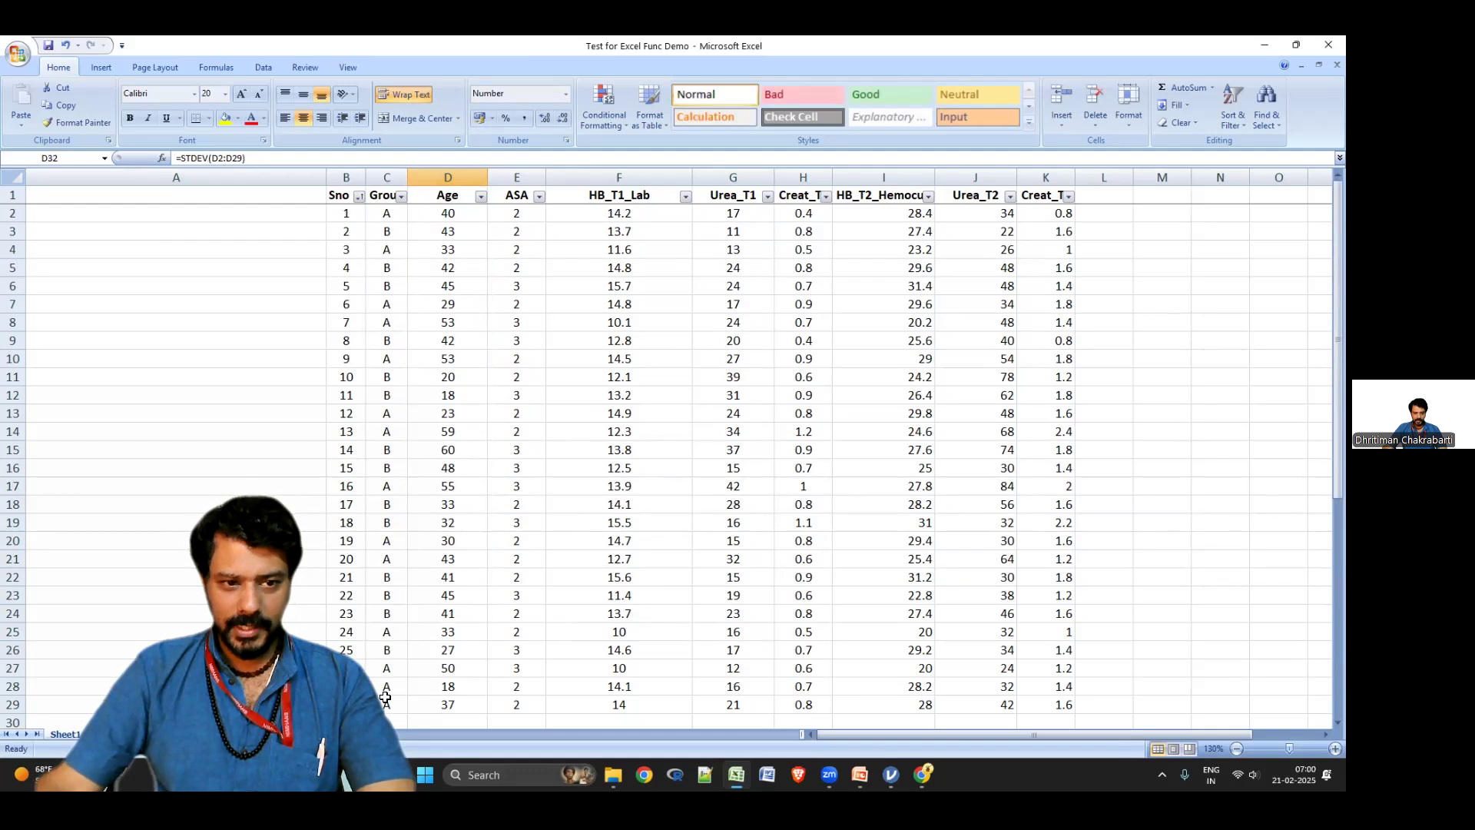
scroll(454, 582, down, 4)
scroll(459, 496, down, 1)
click(457, 488)
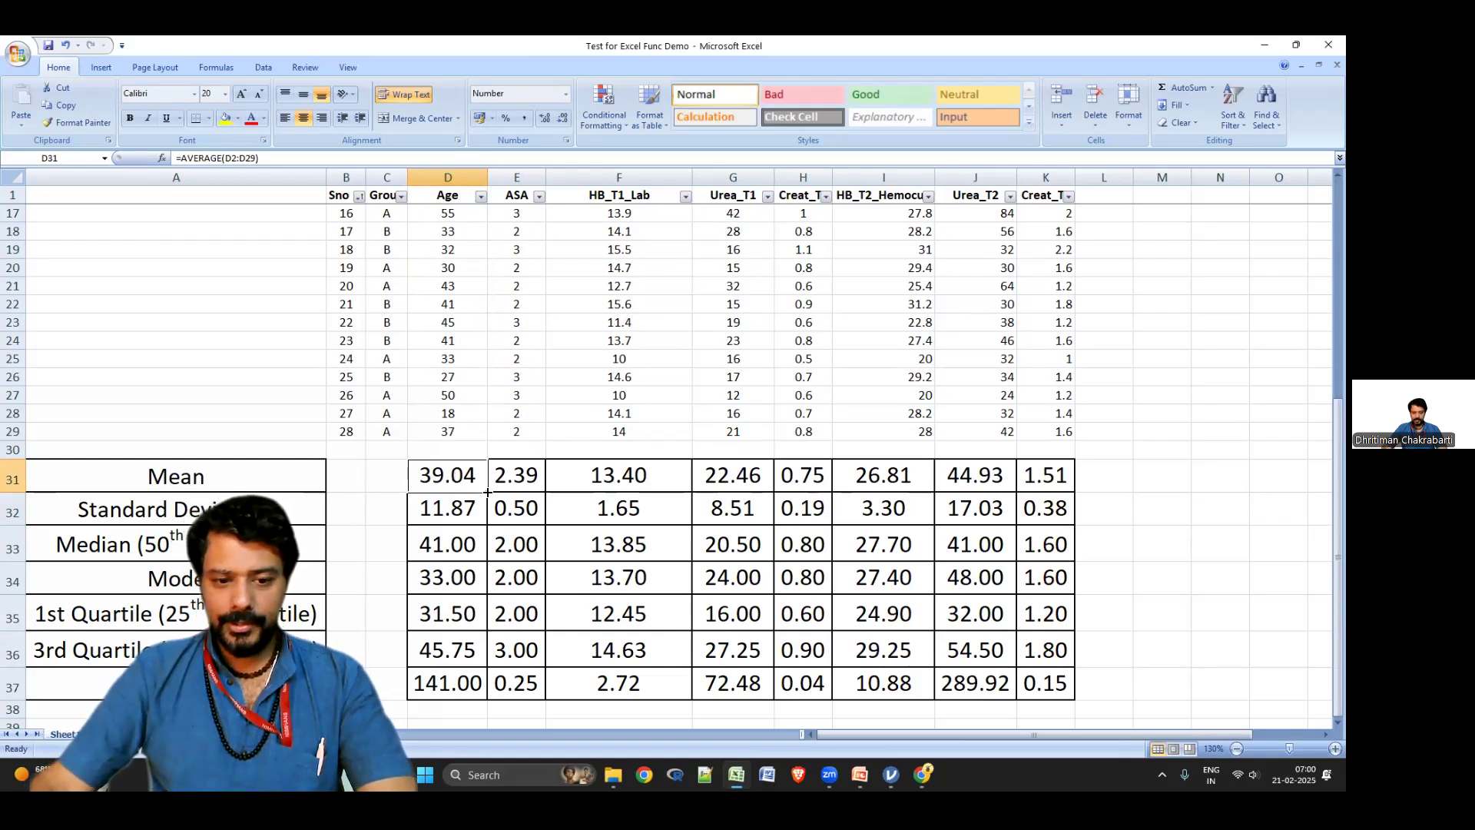
drag(487, 492, 999, 482)
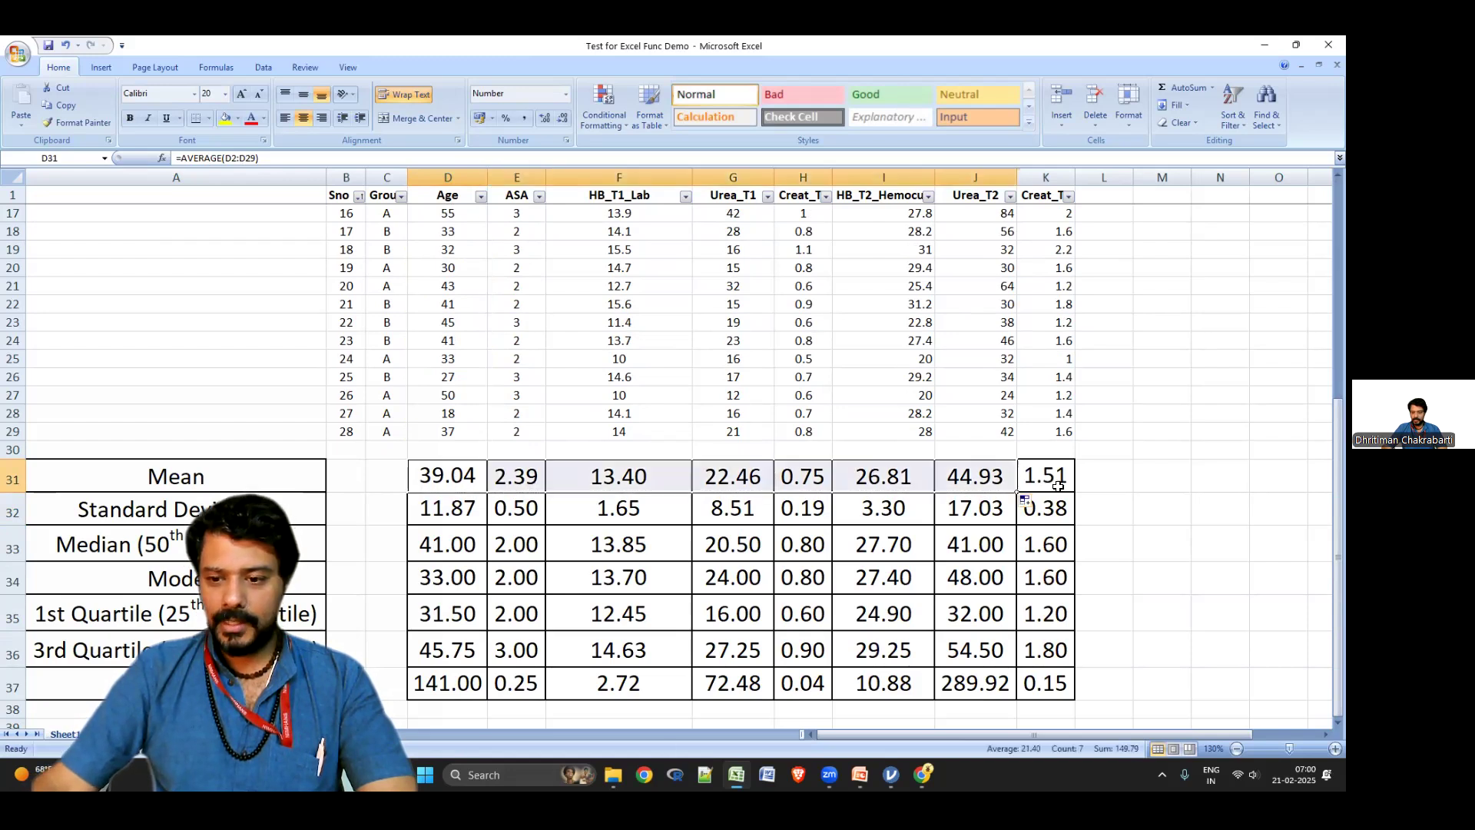
Clear the means in E31:K31 and refill them by extending the Age mean formula from D31 through K31
click(1115, 494)
click(520, 477)
key(ctrl+shift+Right)
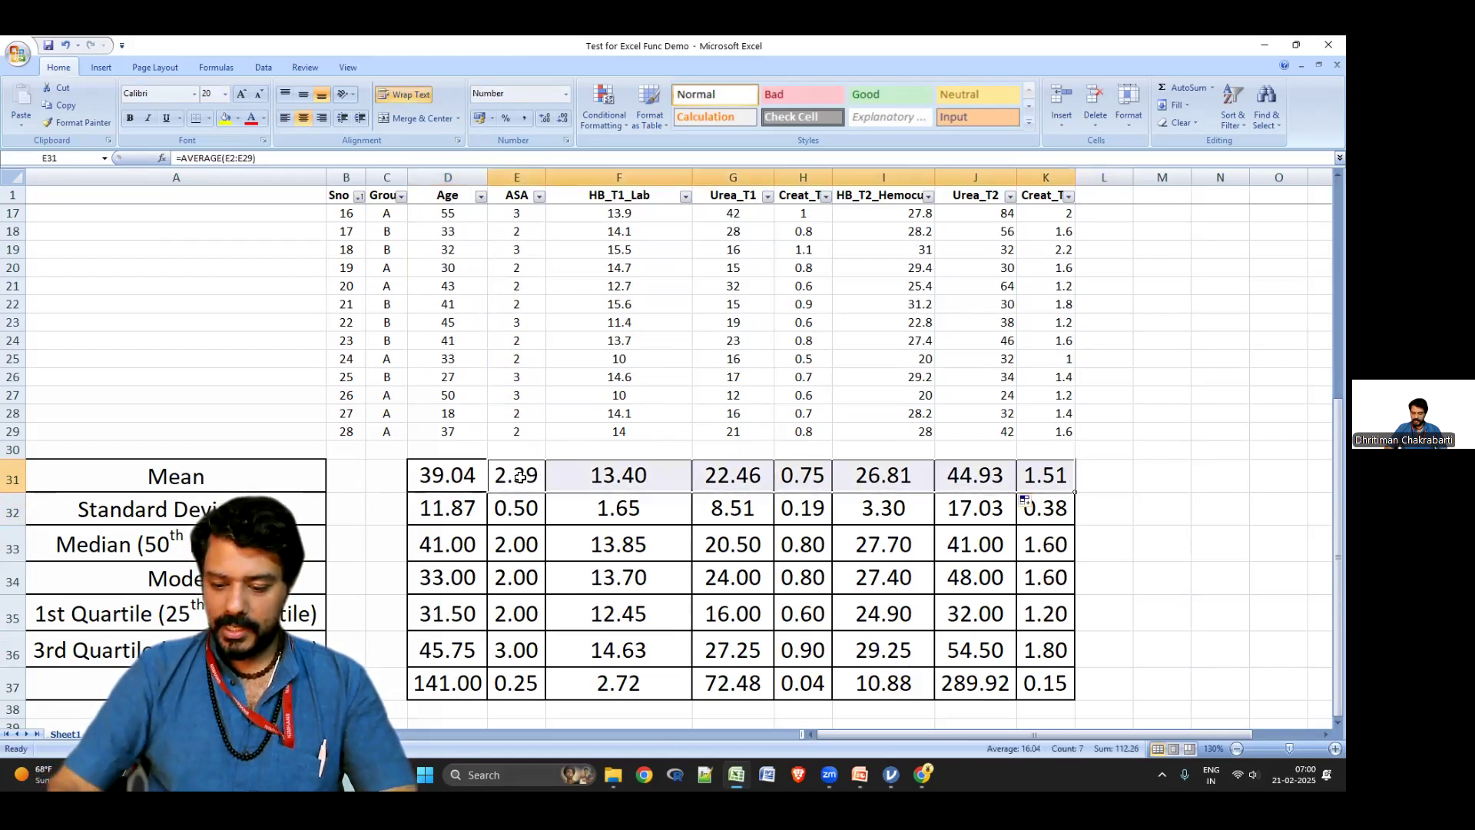
key(Delete)
click(1233, 488)
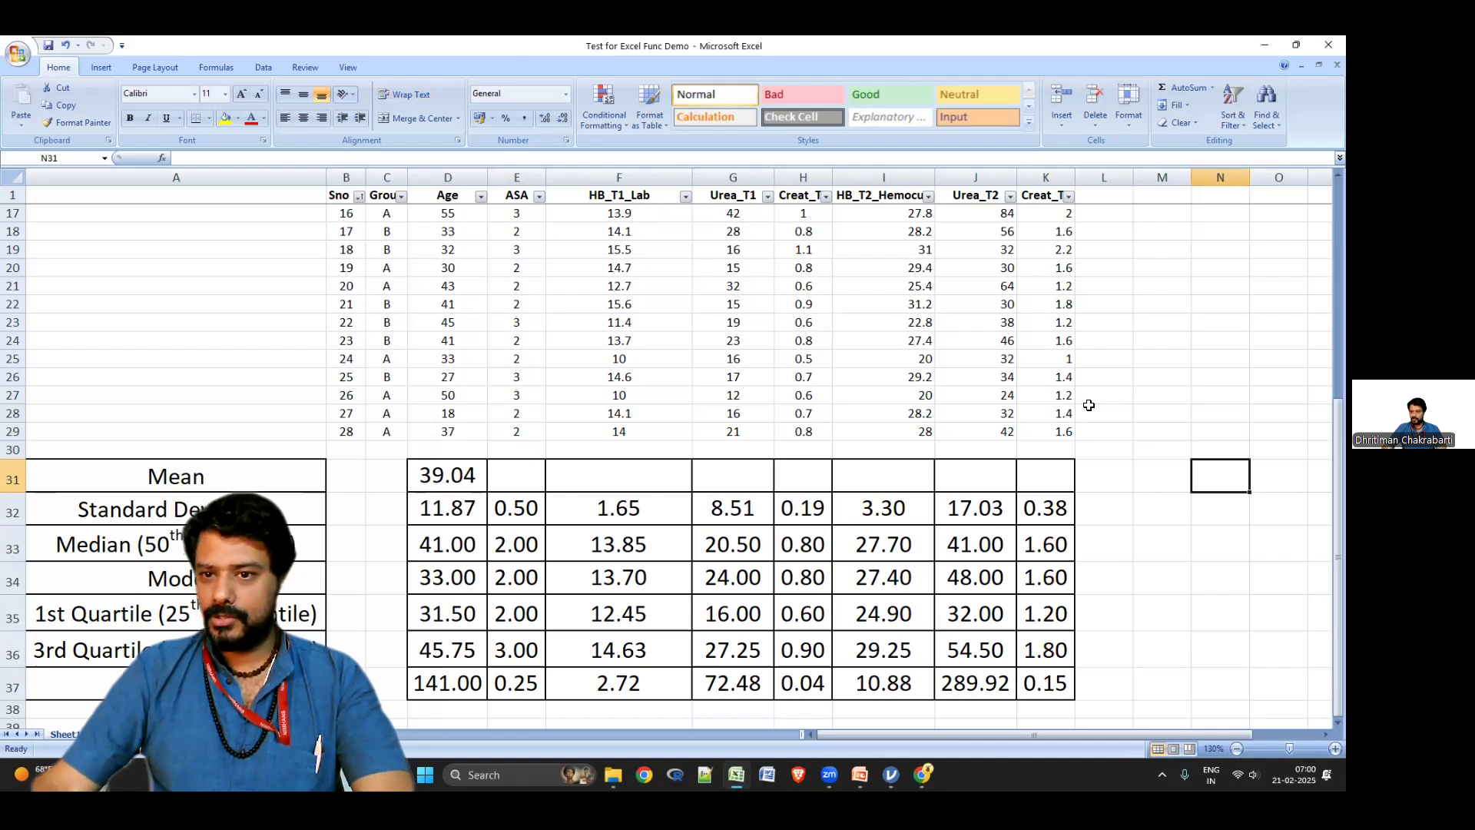
click(442, 482)
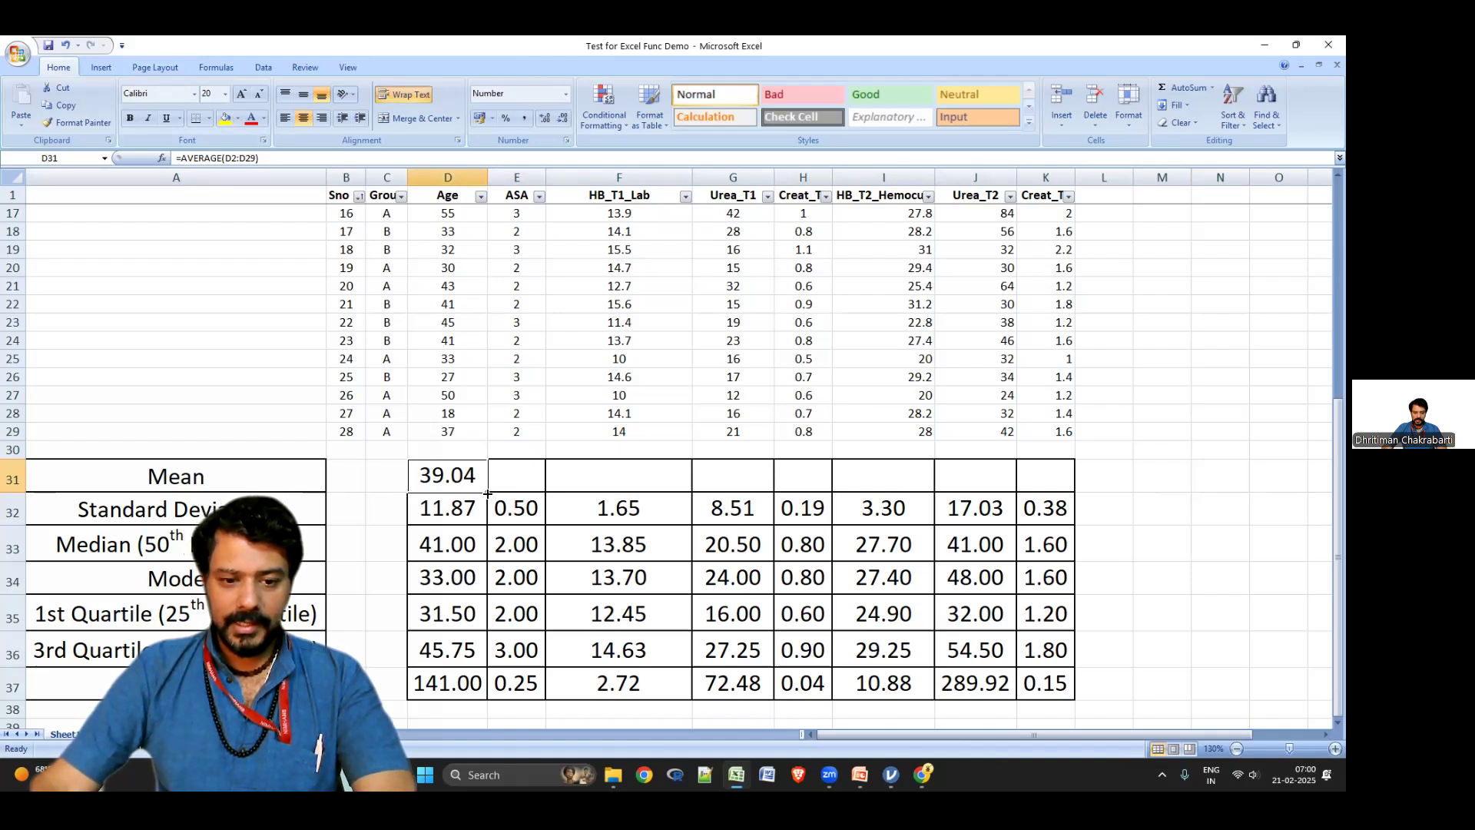
drag(488, 493, 1061, 488)
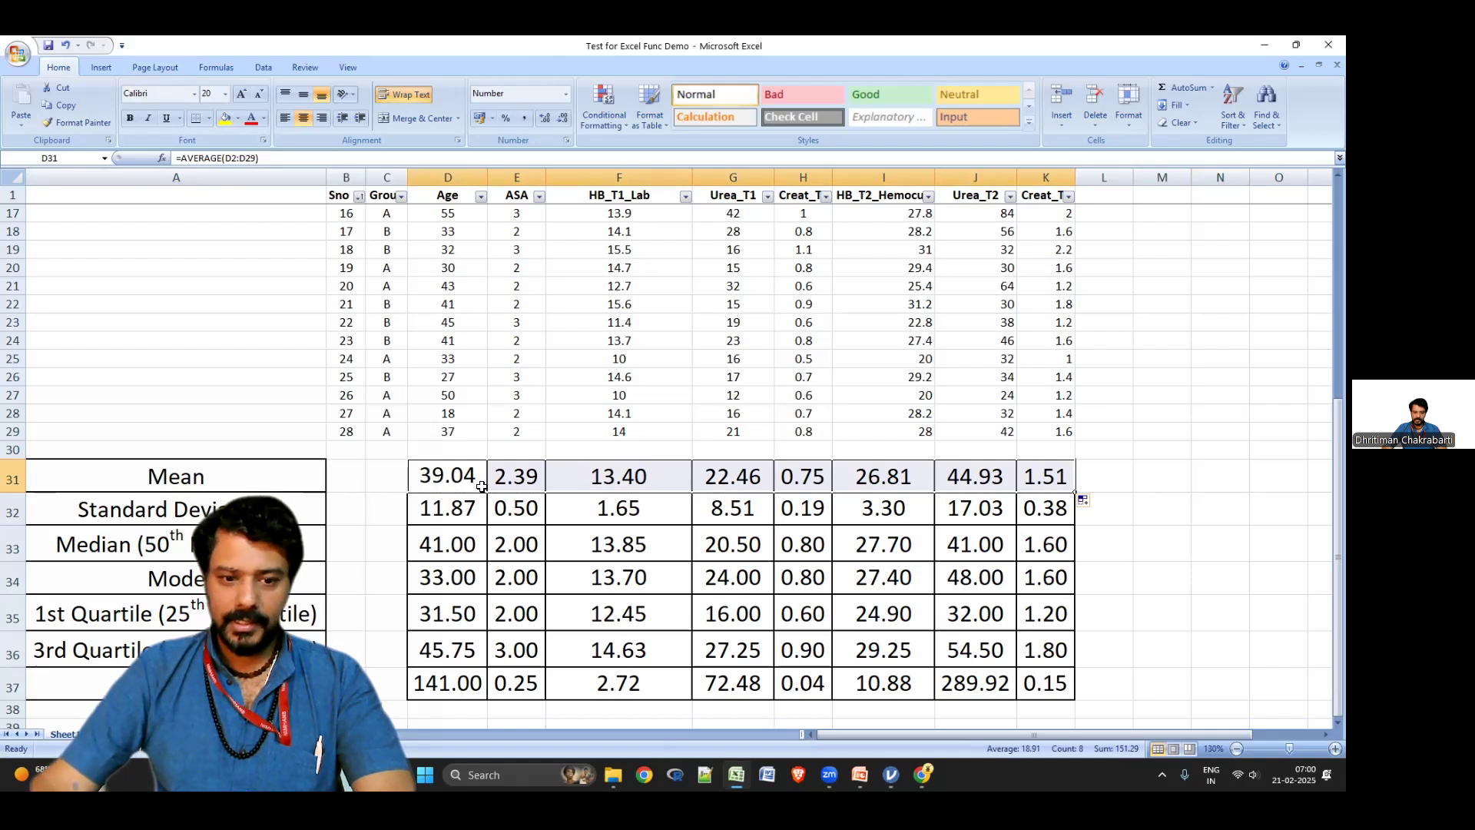
Check the column references in the filled mean formulas for ASA, HB_T1_Lab and Urea_T1
click(504, 478)
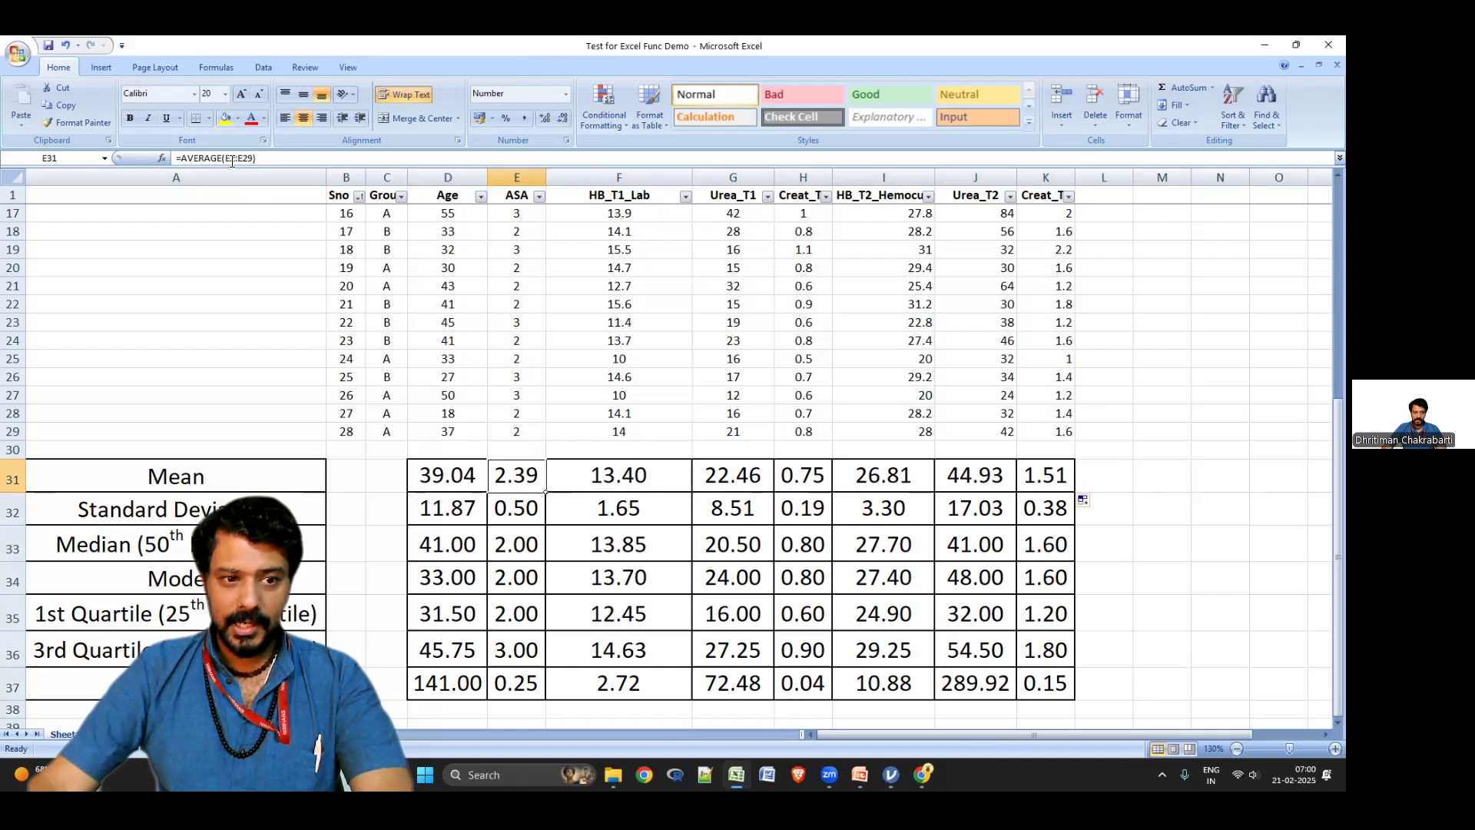
click(619, 477)
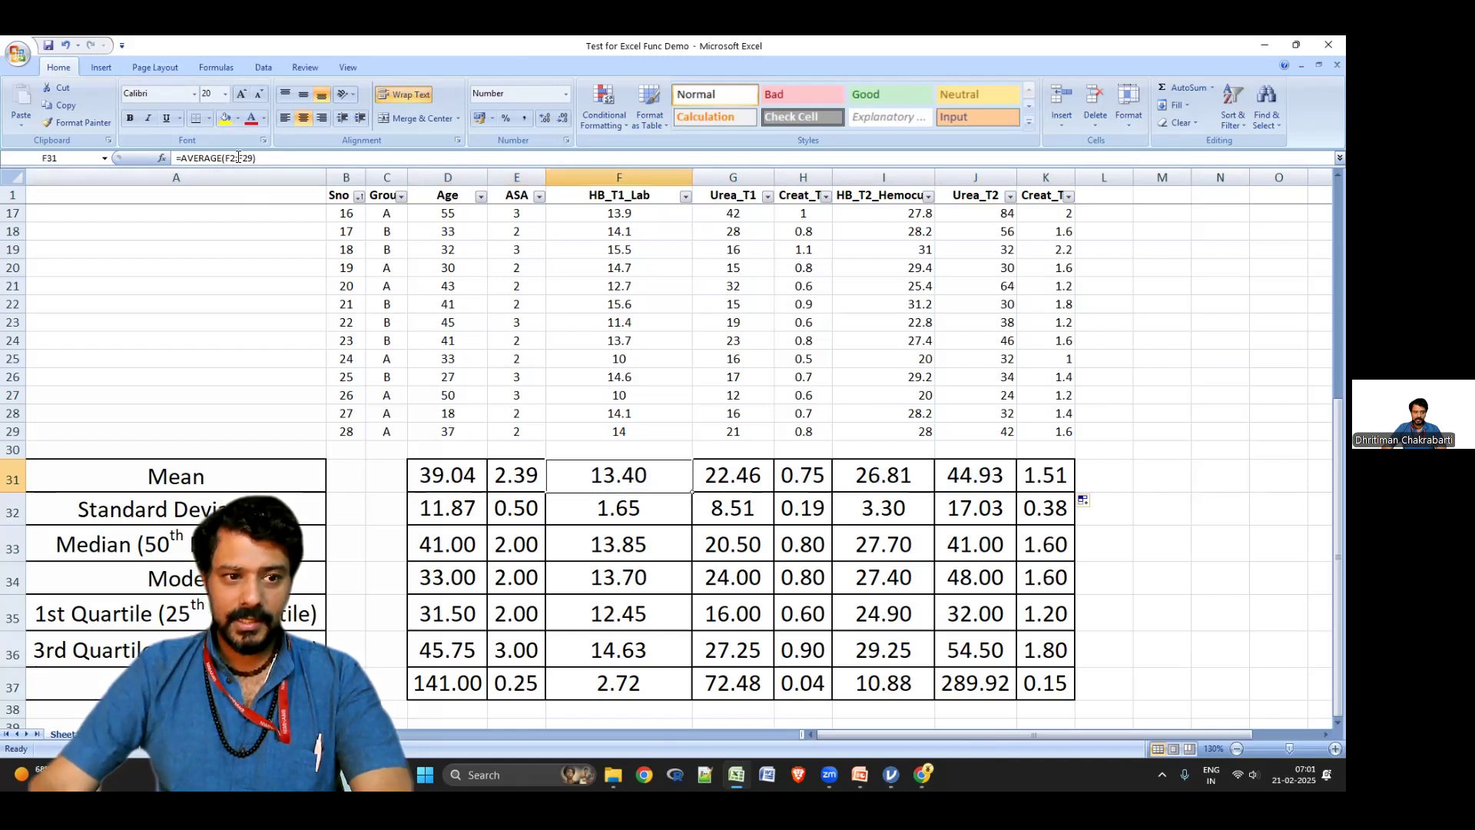
click(723, 475)
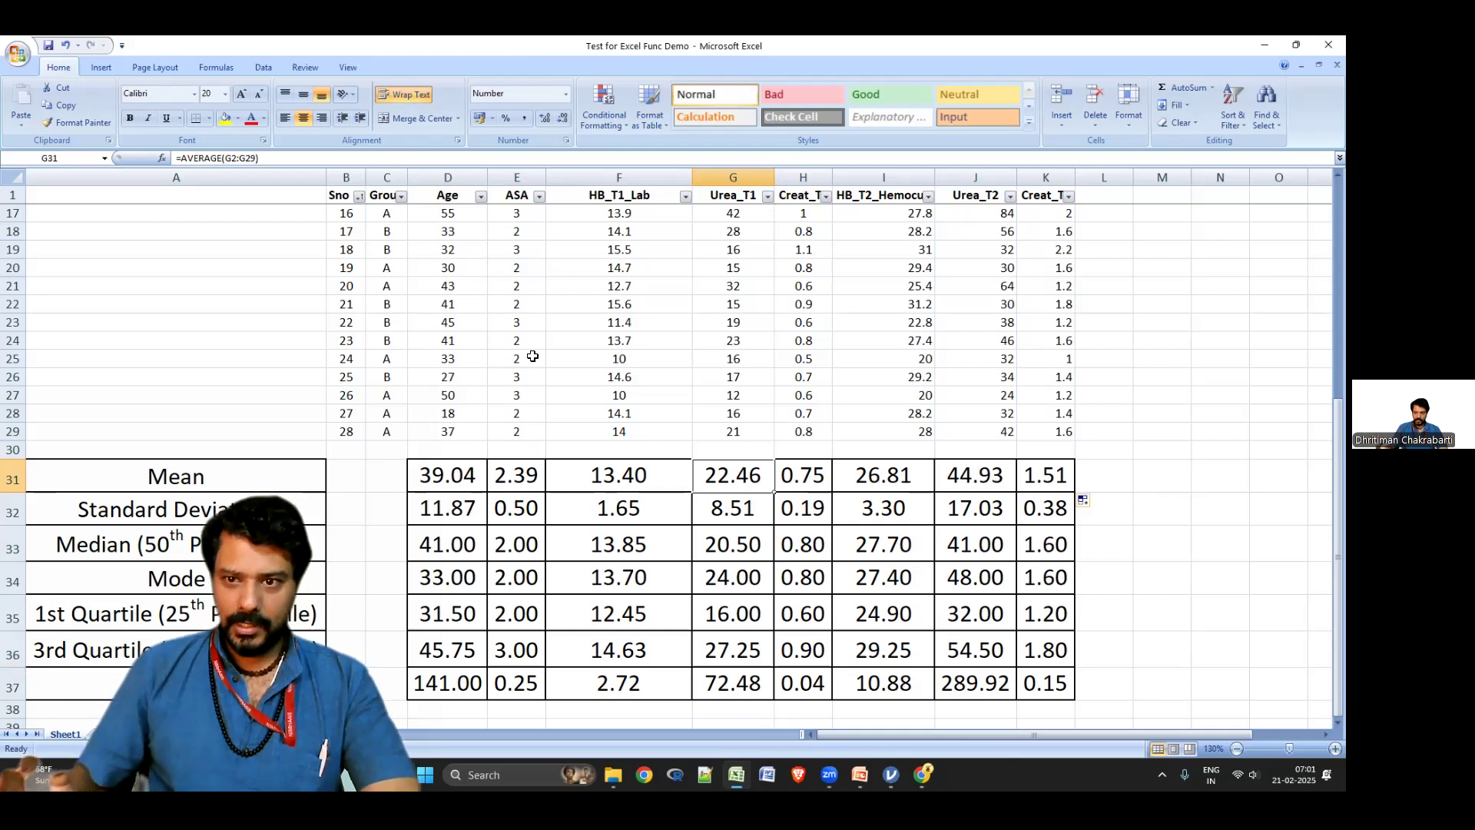
Inspect the Age formulas for the standard deviation in D32 and the first quartile in D35
click(218, 506)
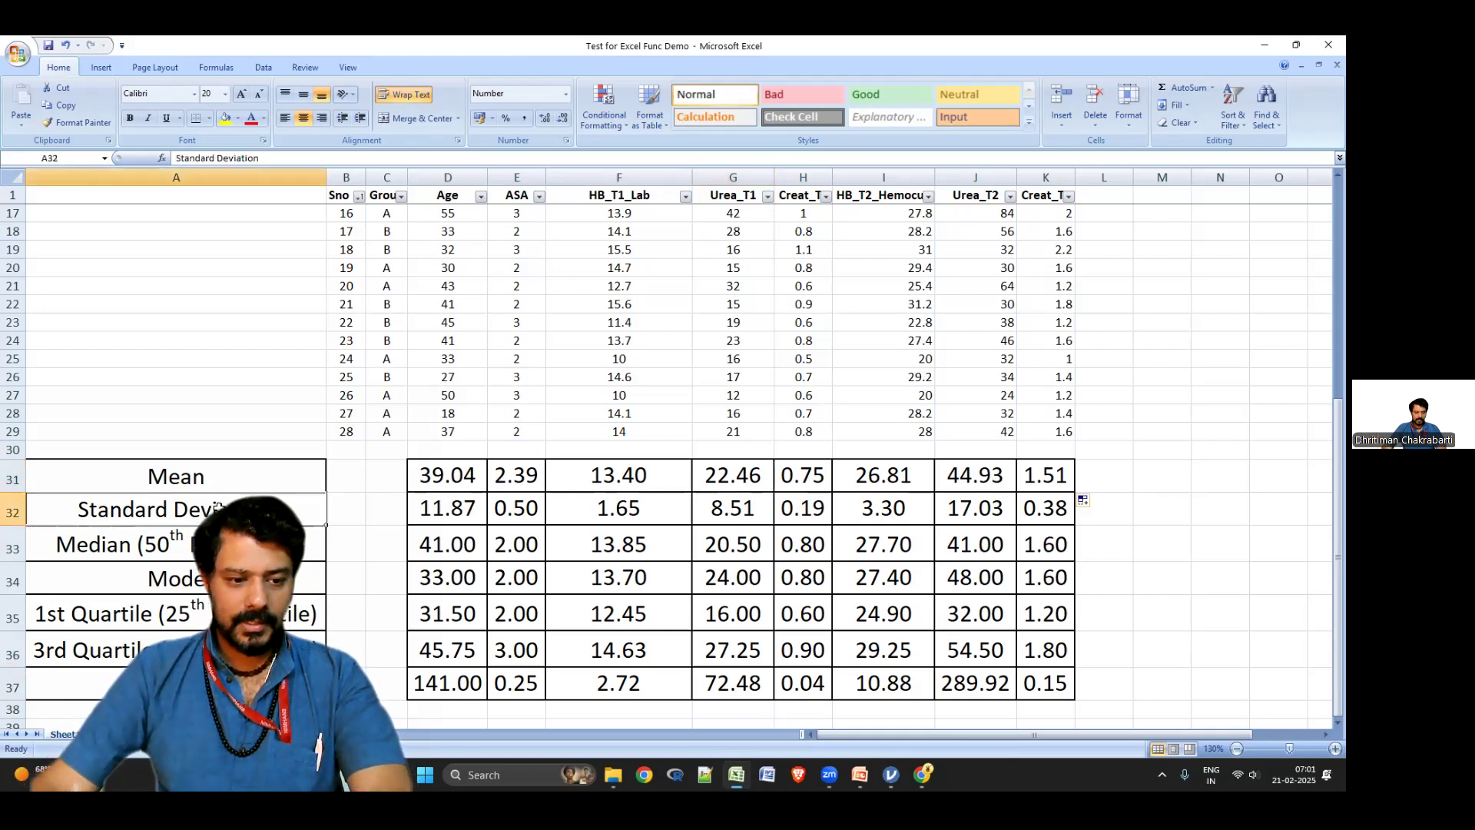
click(433, 516)
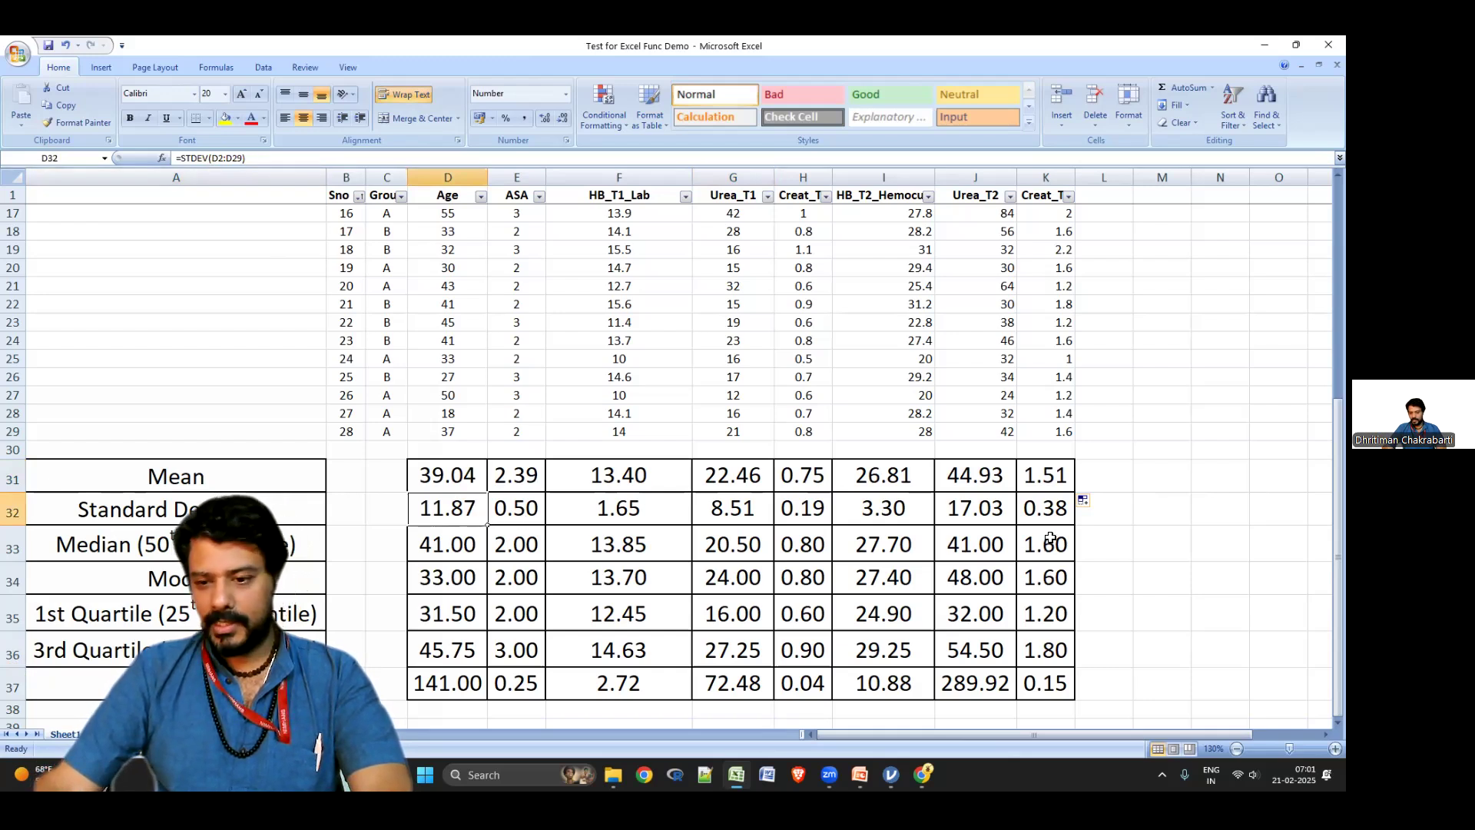
scroll(466, 555, down, 1)
click(162, 564)
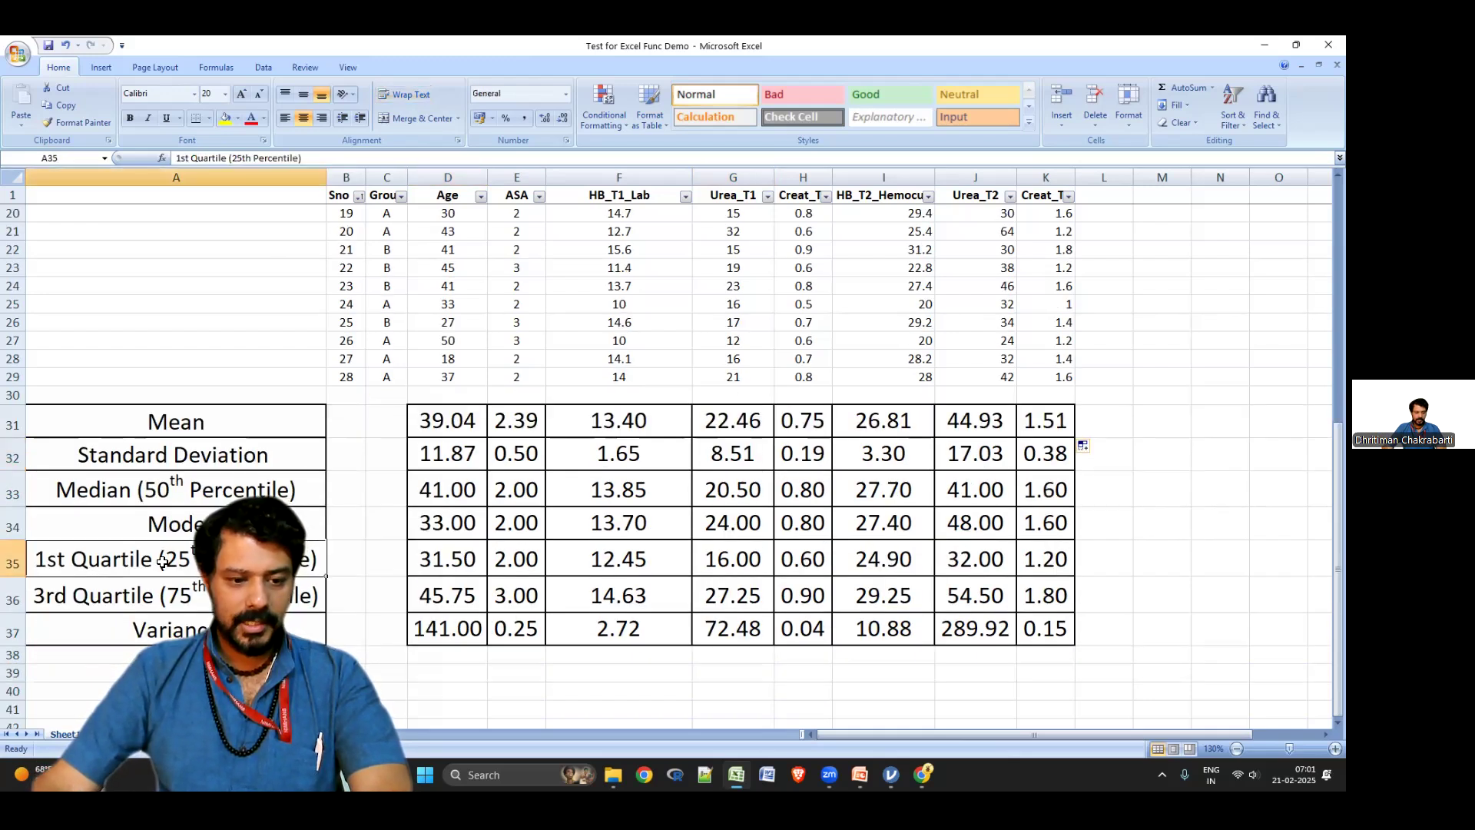
click(435, 564)
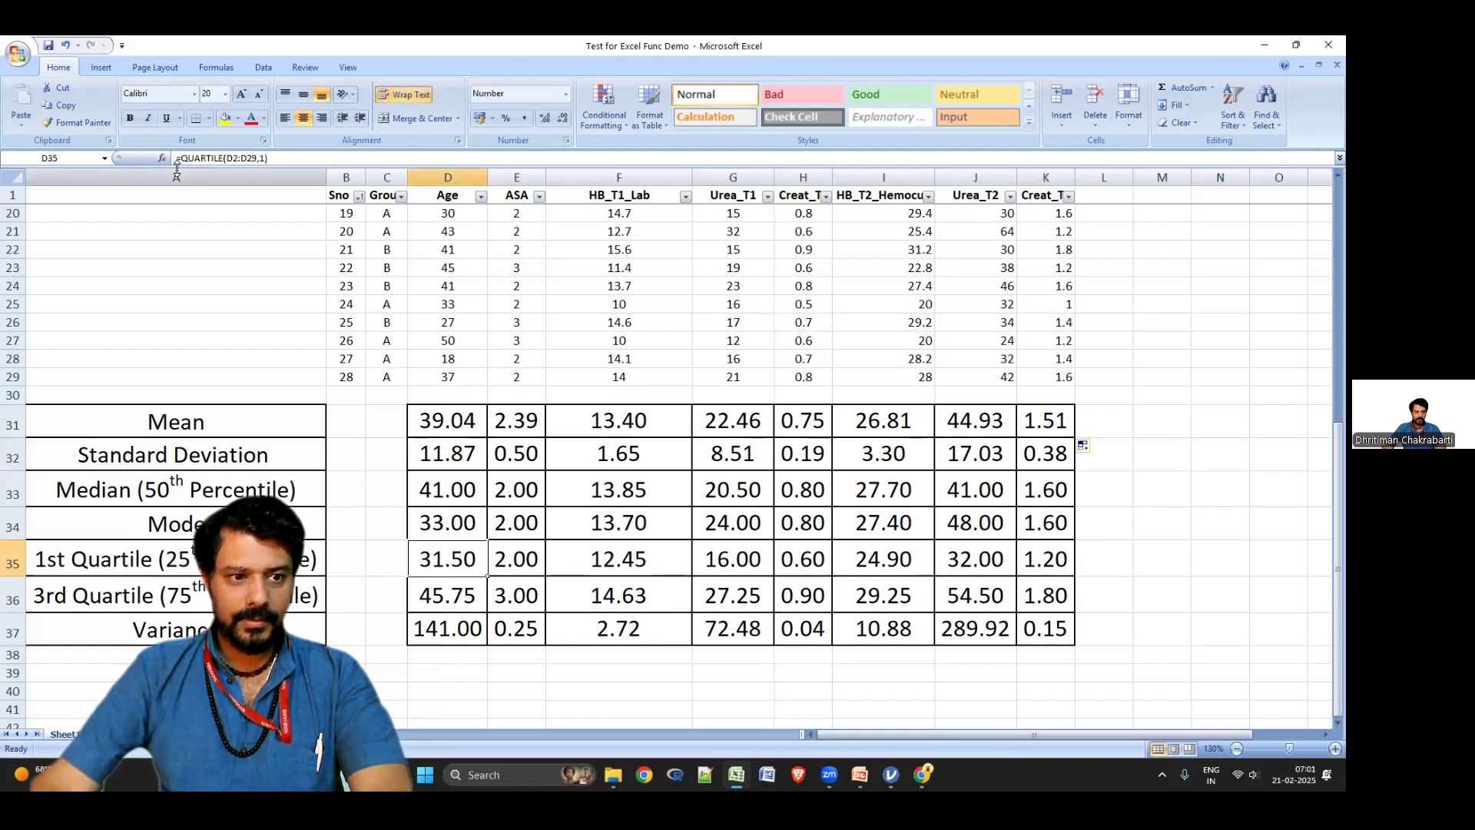
Inspect the Age quartile formulas in D35 and D36, comparing their quartile arguments, and look over the source data above them
drag(176, 158, 269, 161)
click(274, 162)
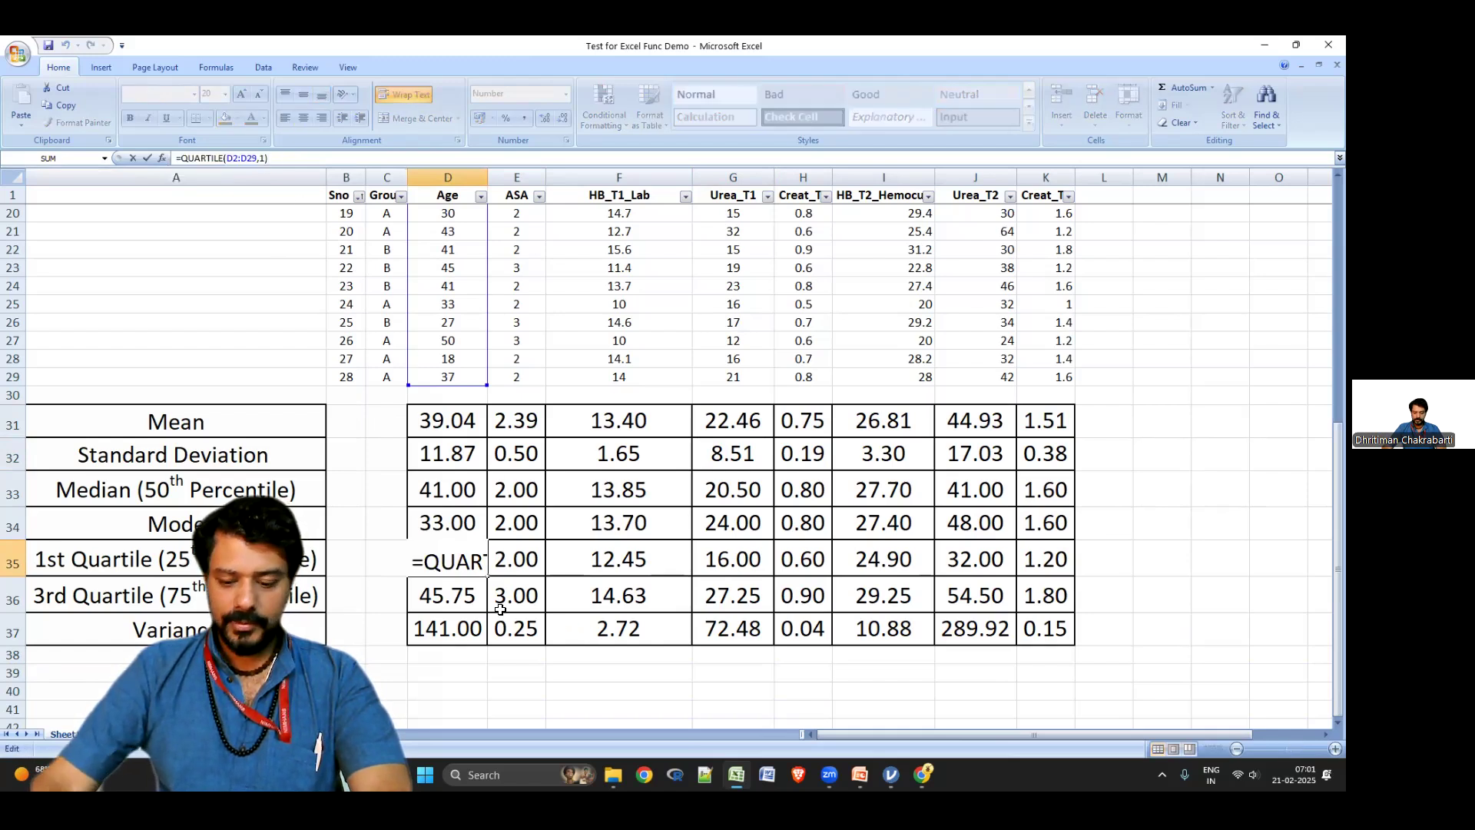
key(Return)
click(462, 563)
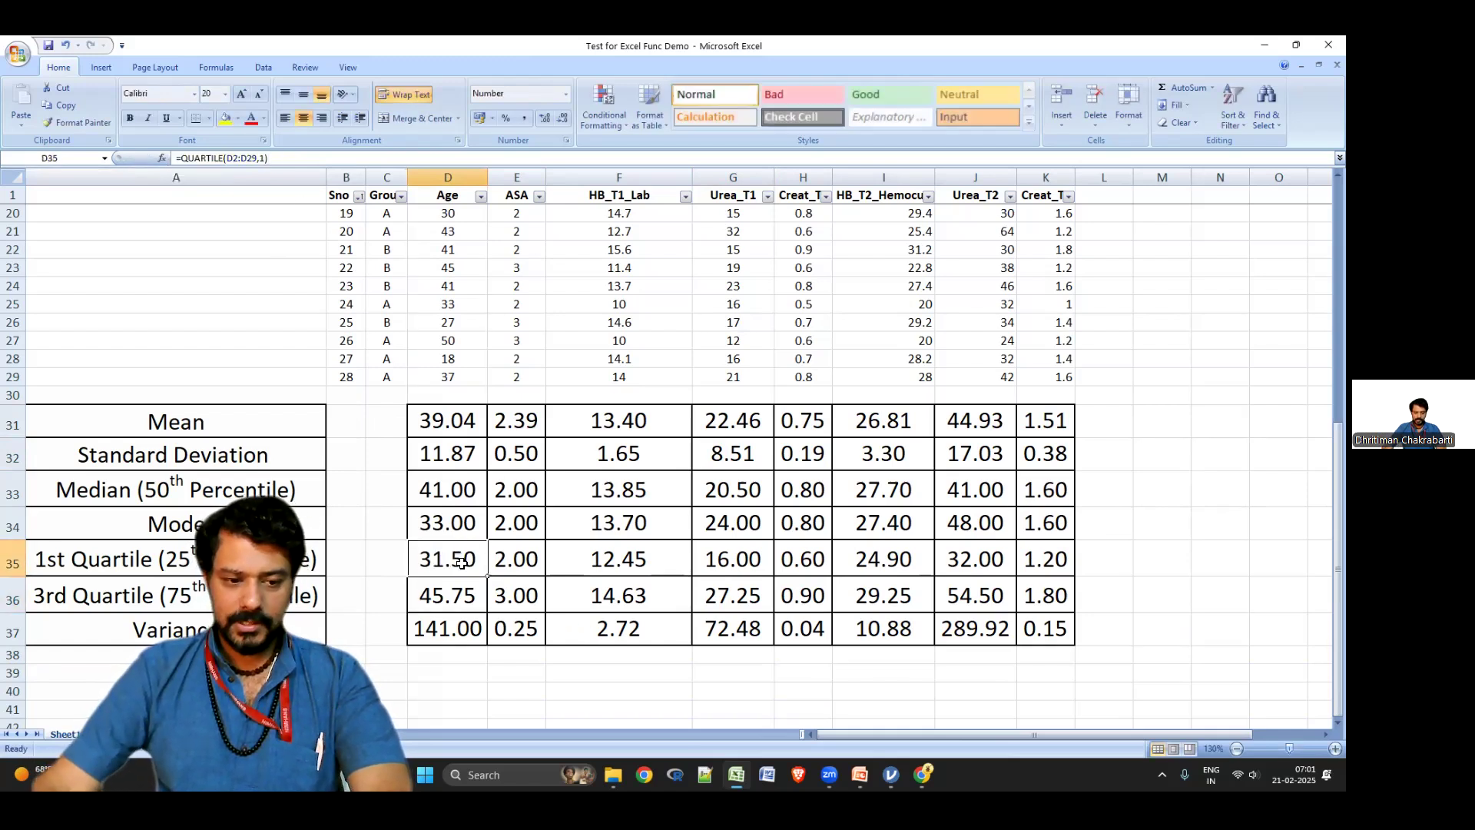
click(462, 599)
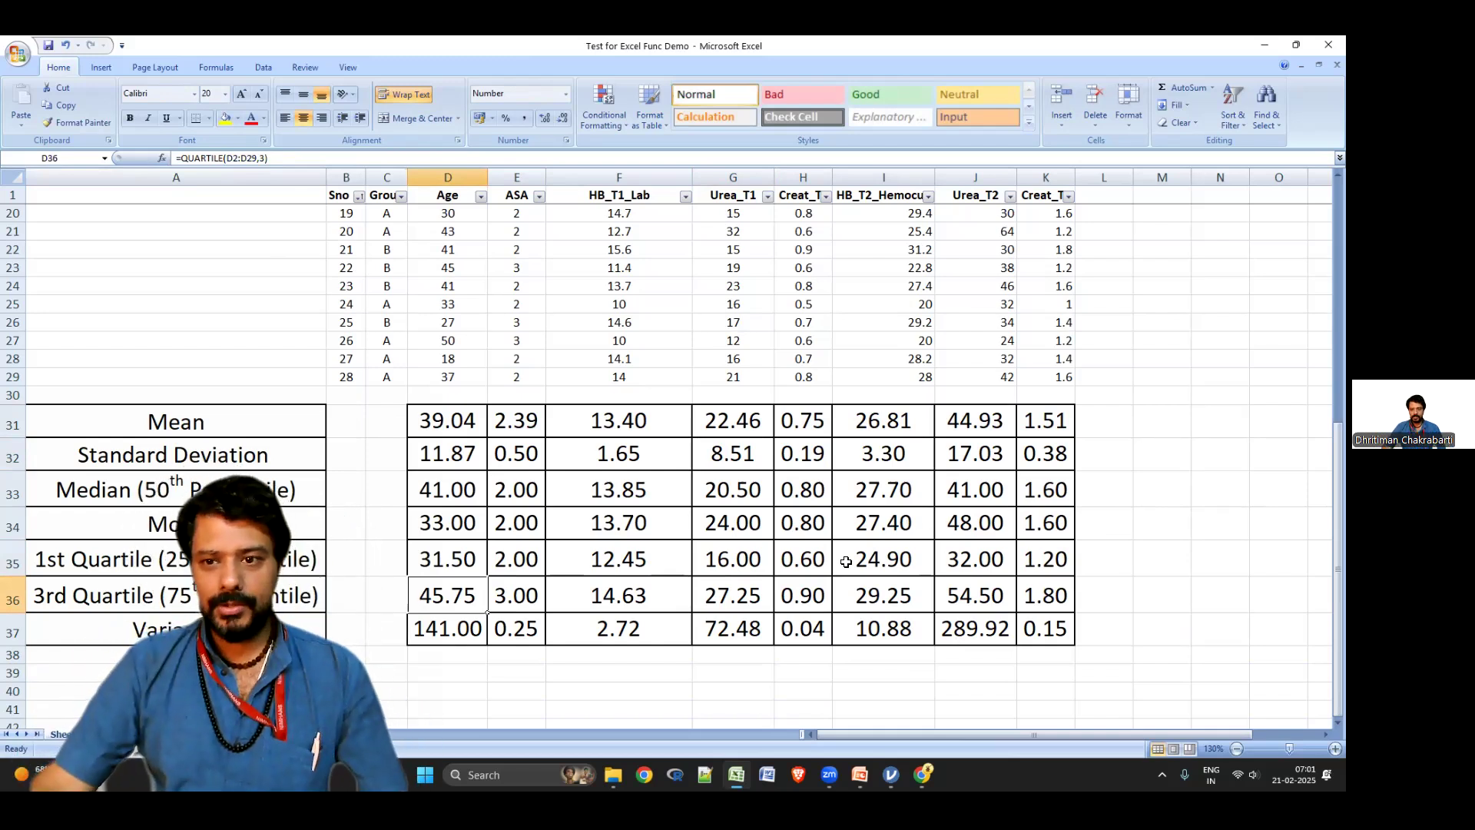
scroll(846, 562, up, 6)
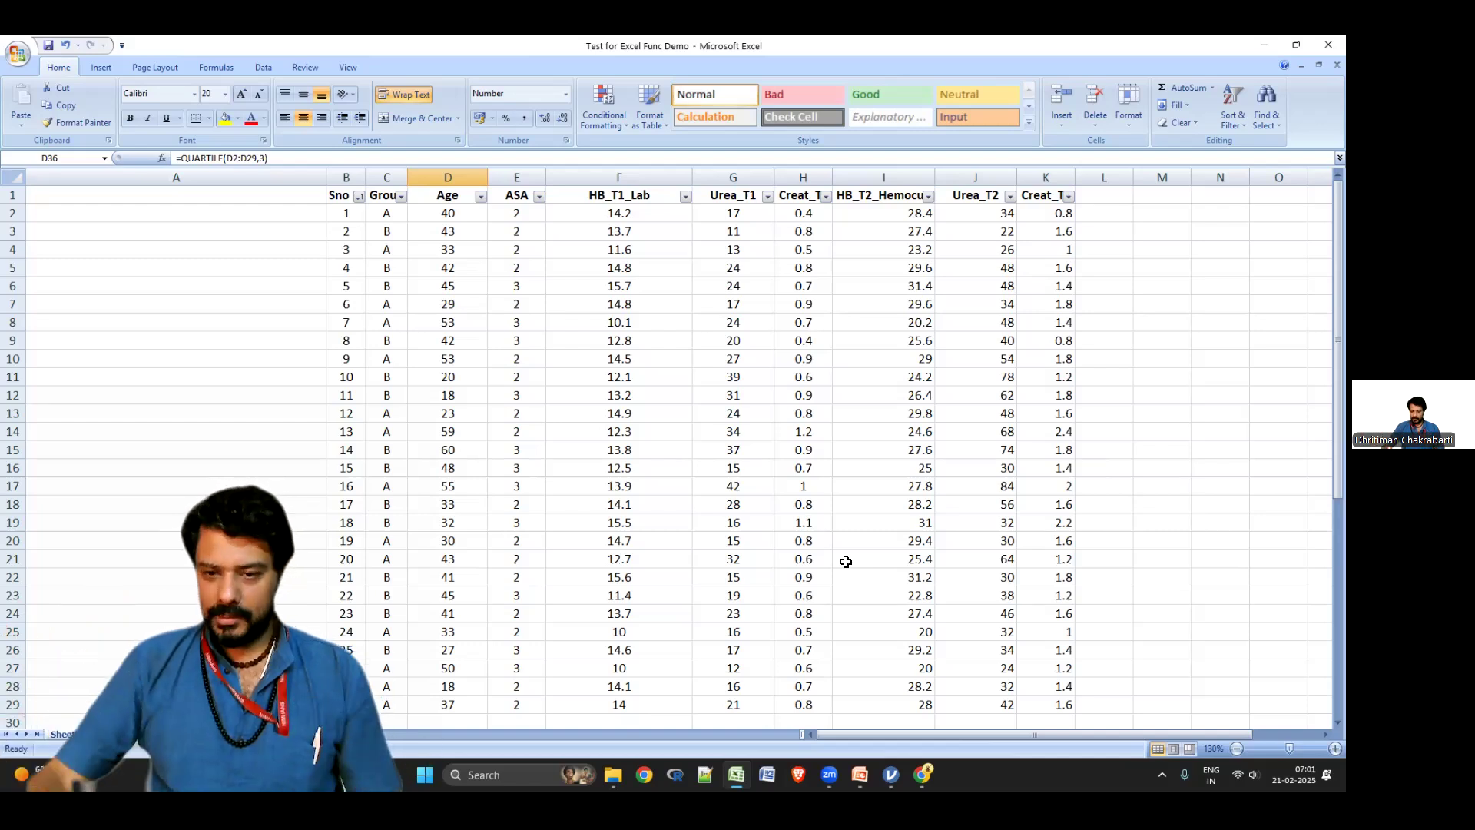
scroll(846, 562, down, 5)
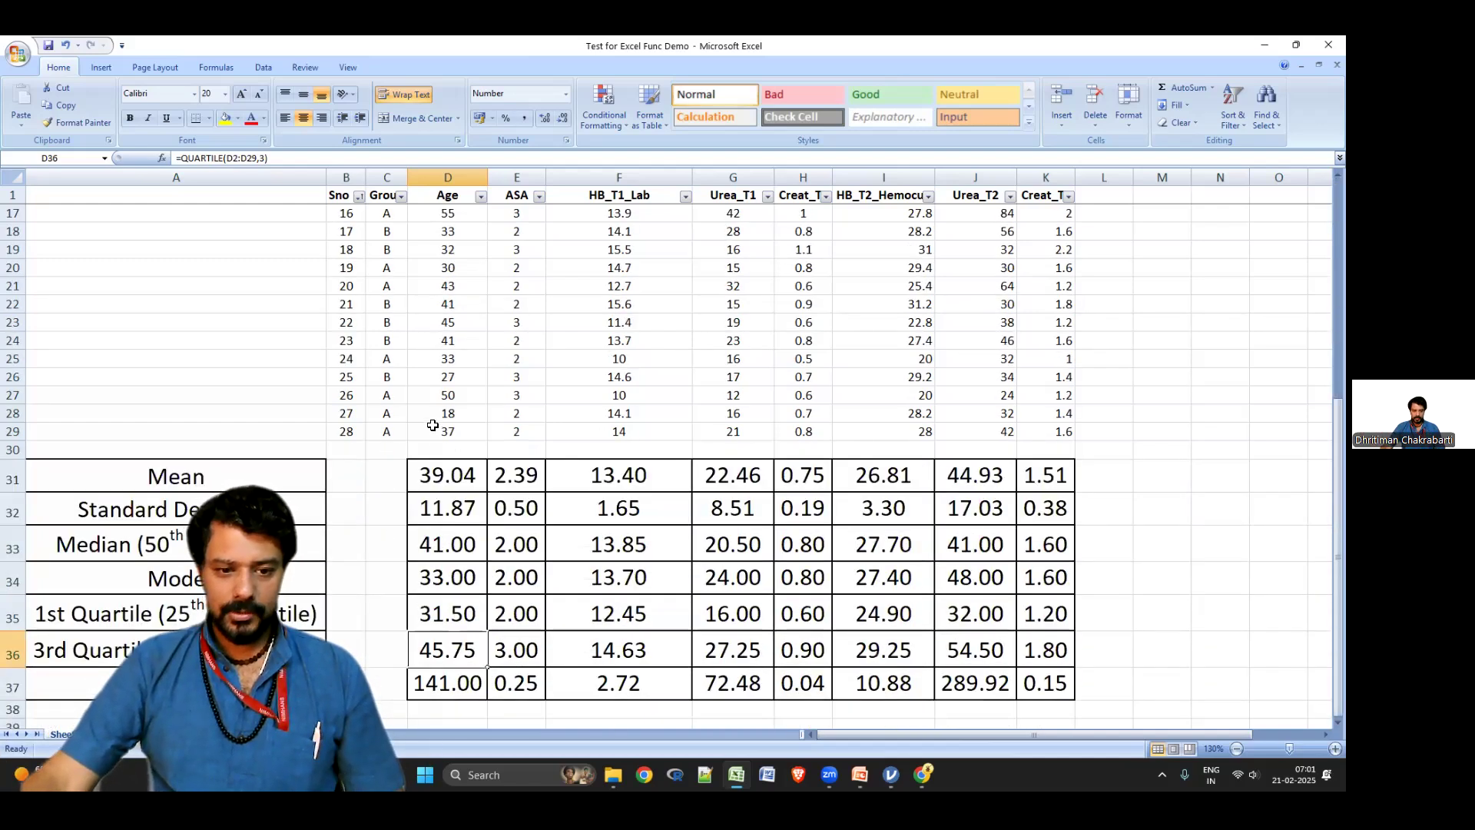
scroll(440, 442, down, 1)
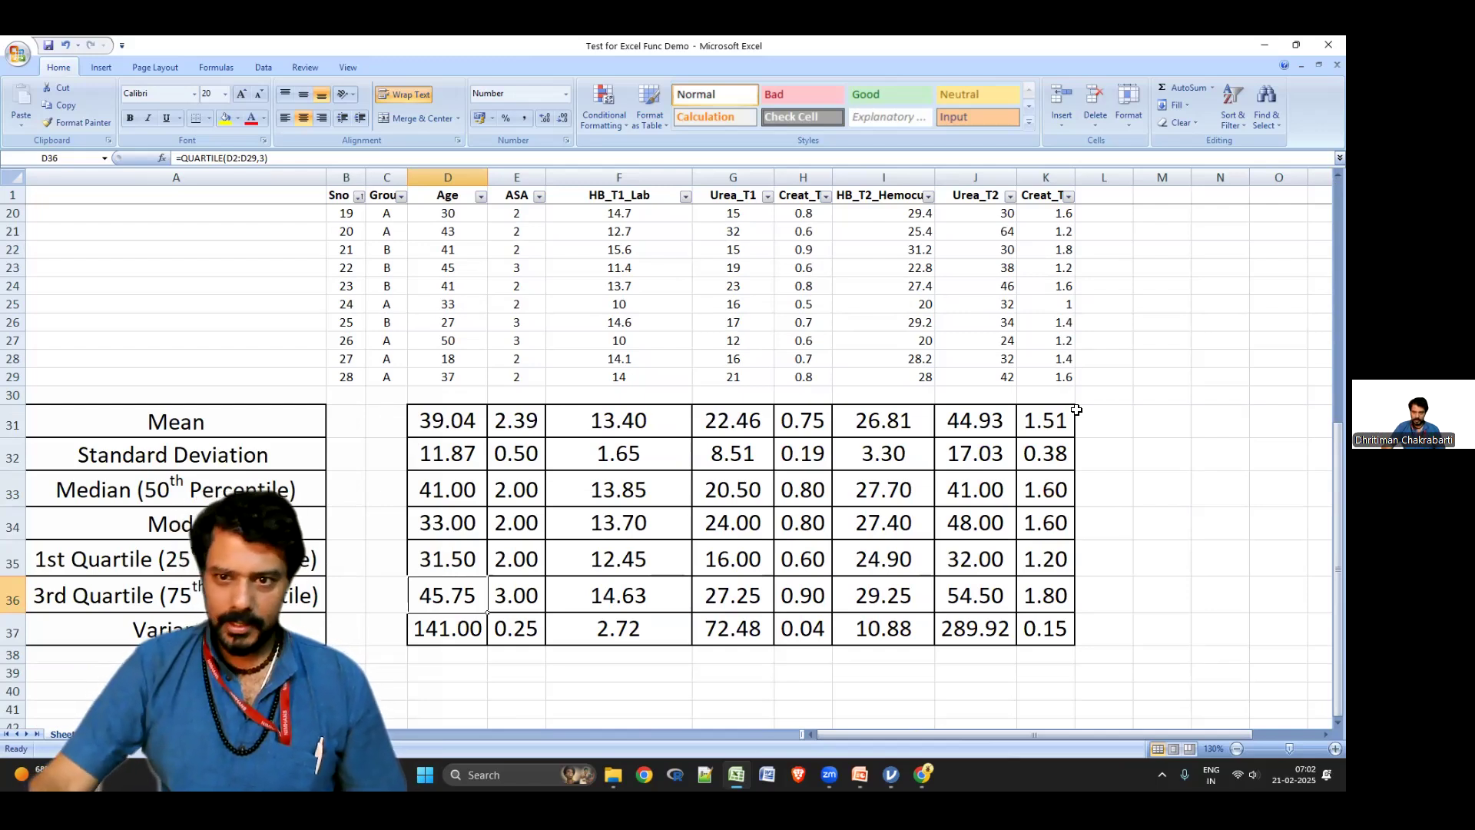
Switch to jamovi with Test.xlsx loaded, maximize its window and widen the data pane to include the HB_T1_Lab column
click(890, 775)
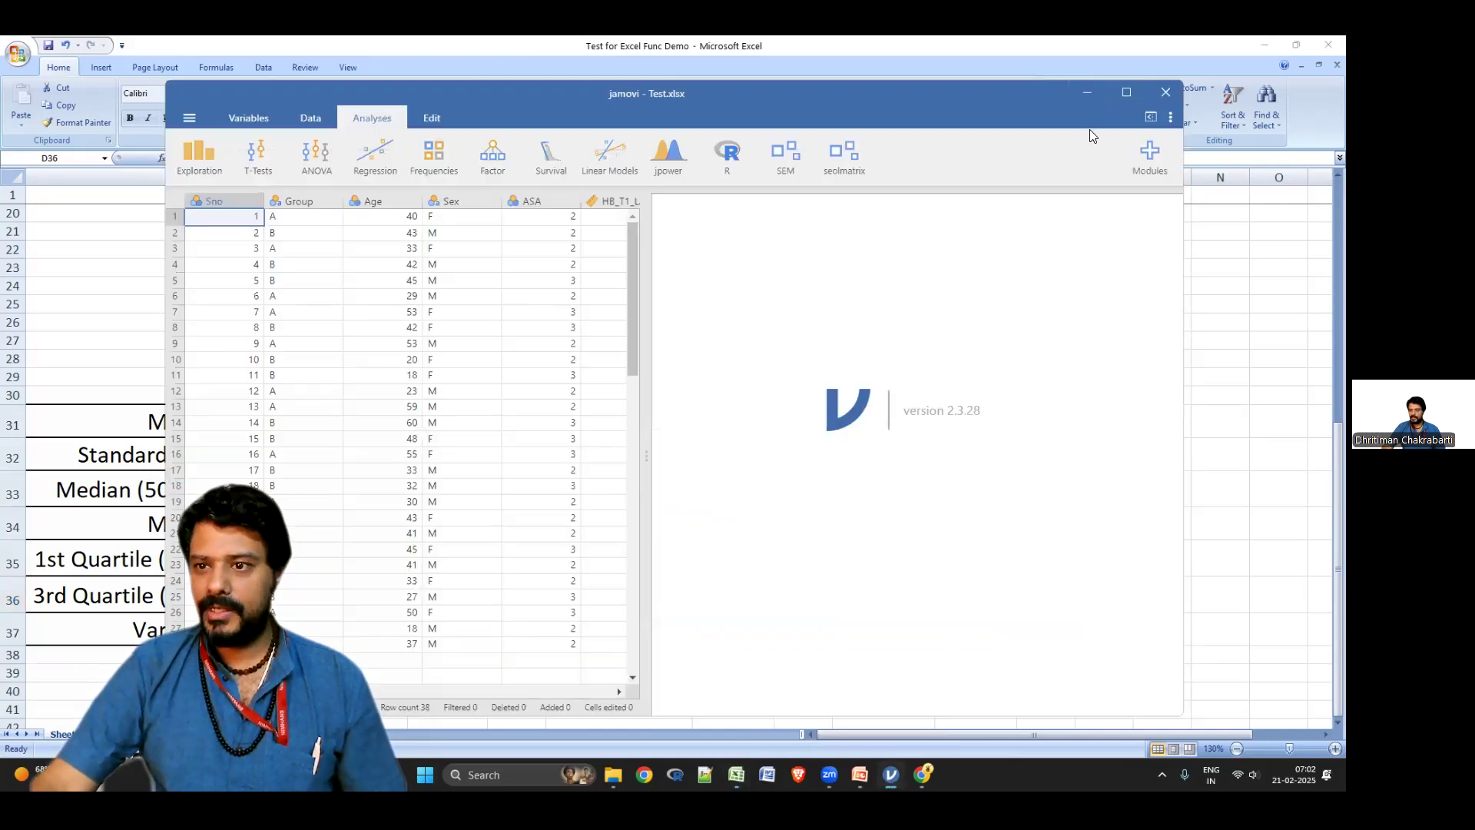
click(1132, 100)
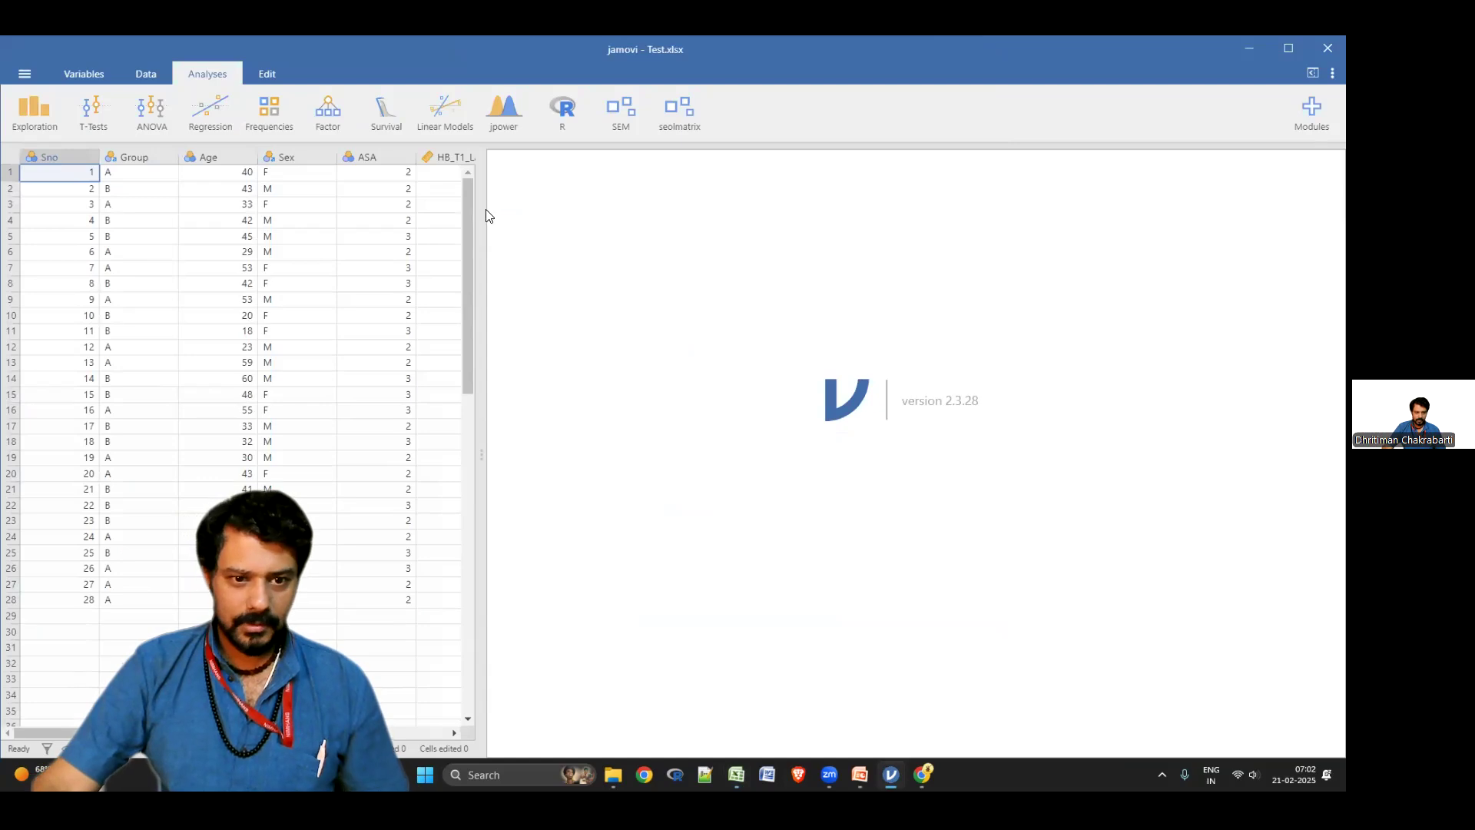
drag(483, 210, 566, 208)
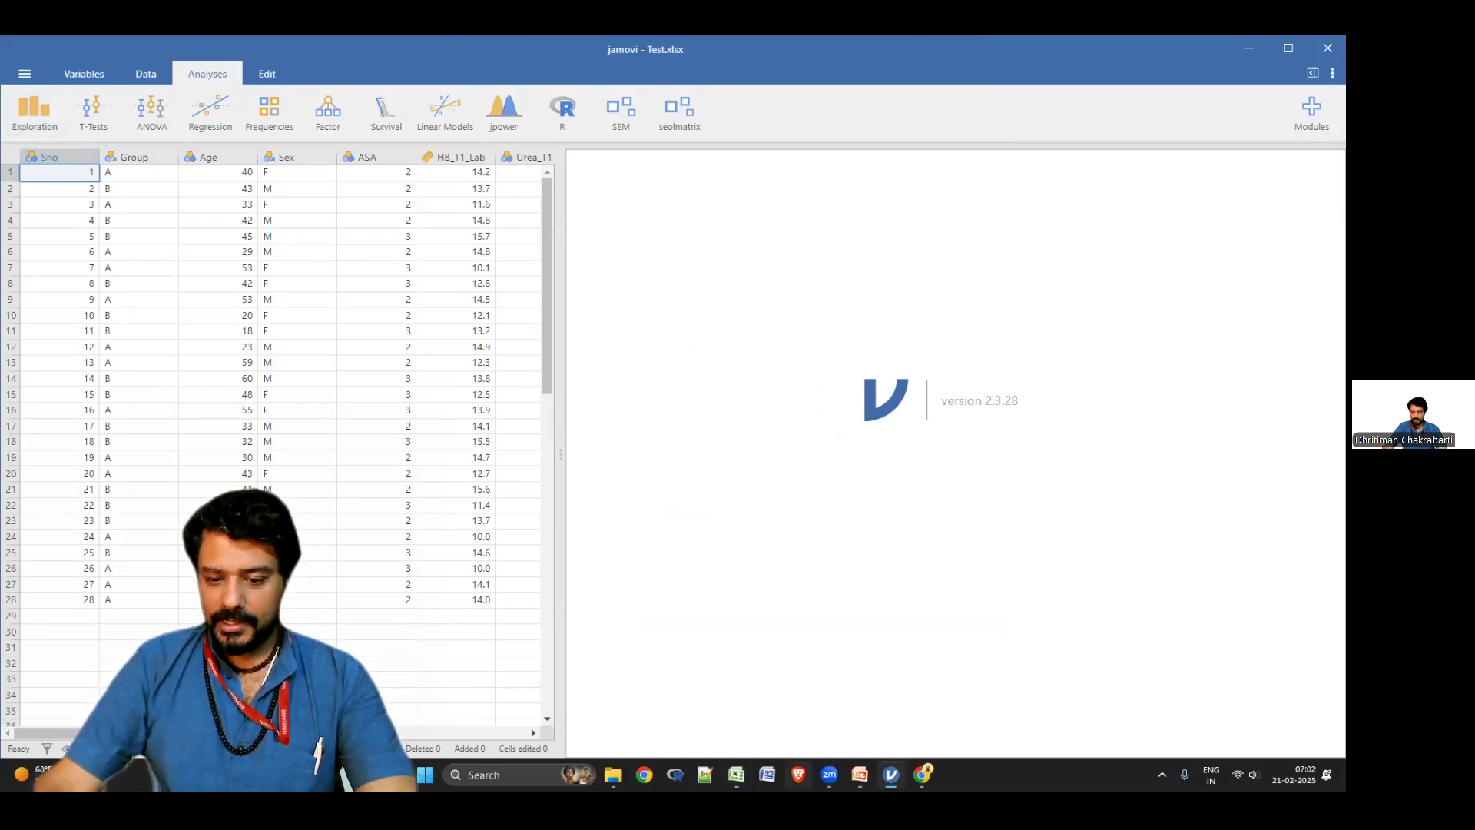
Look over the source dataset from its first row in the Excel workbook and return to jamovi
click(736, 774)
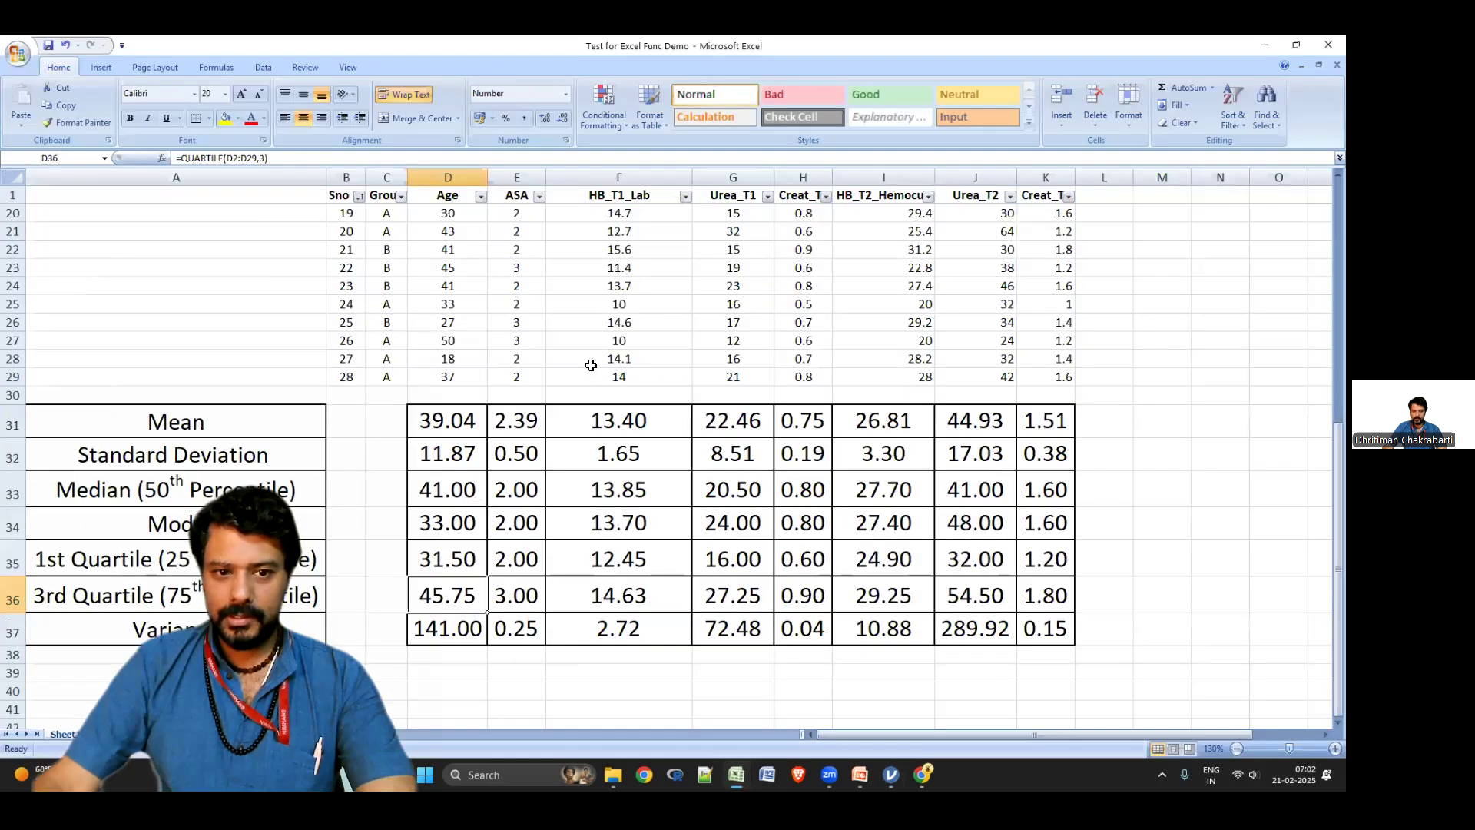
scroll(591, 365, up, 6)
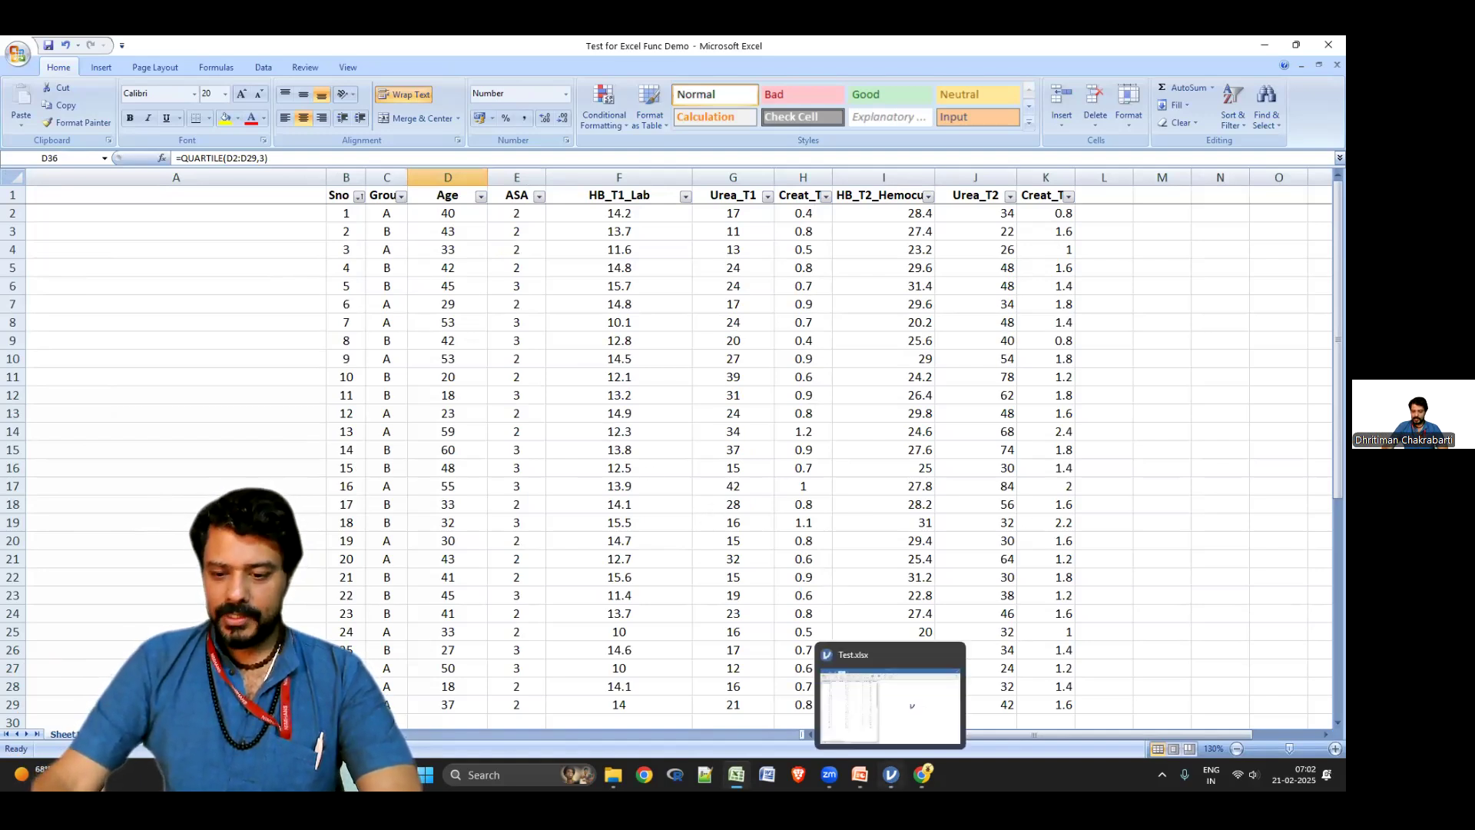
click(891, 775)
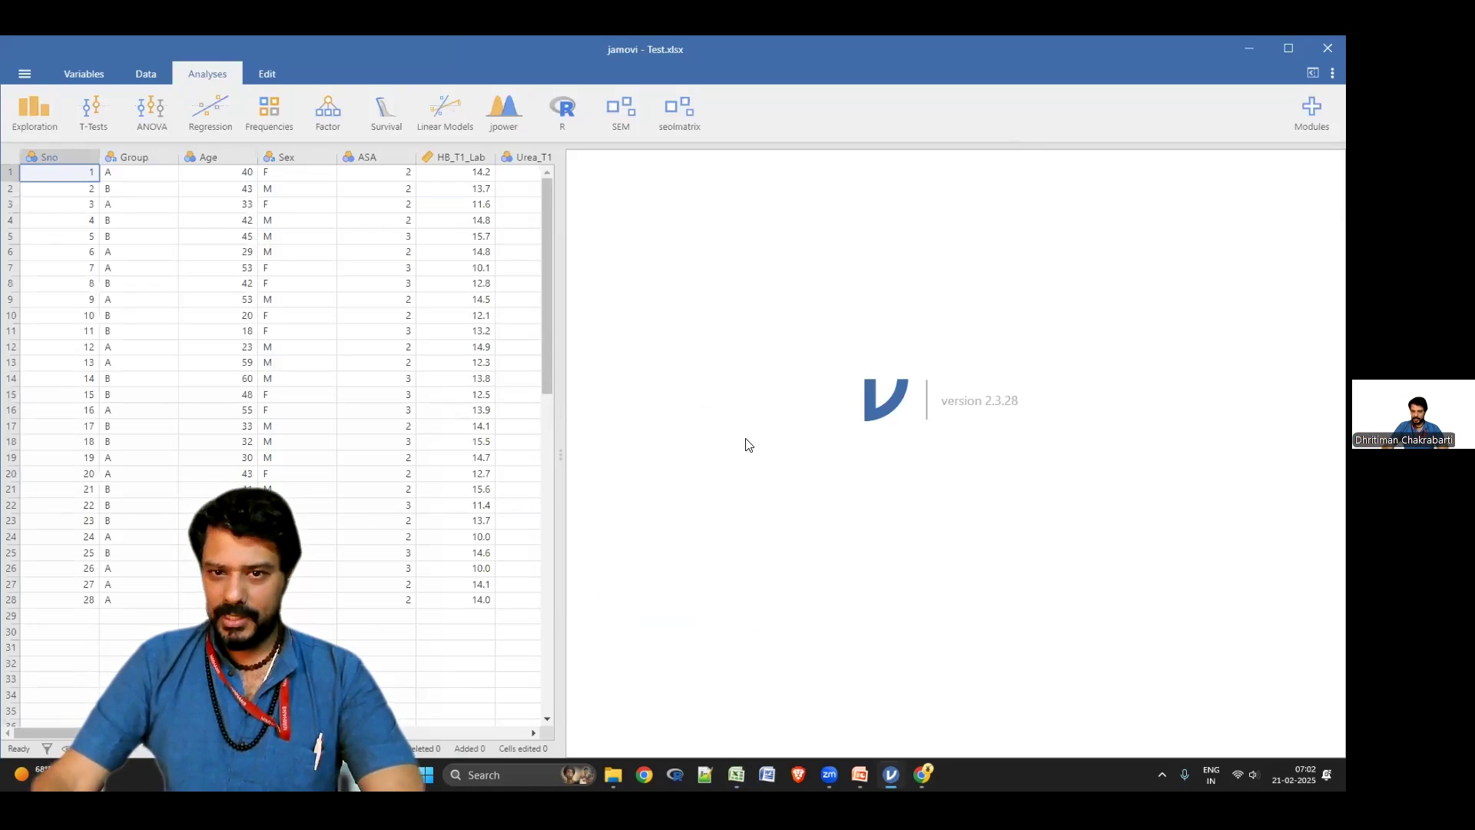
Create a Descriptives analysis and split it by Group
click(38, 121)
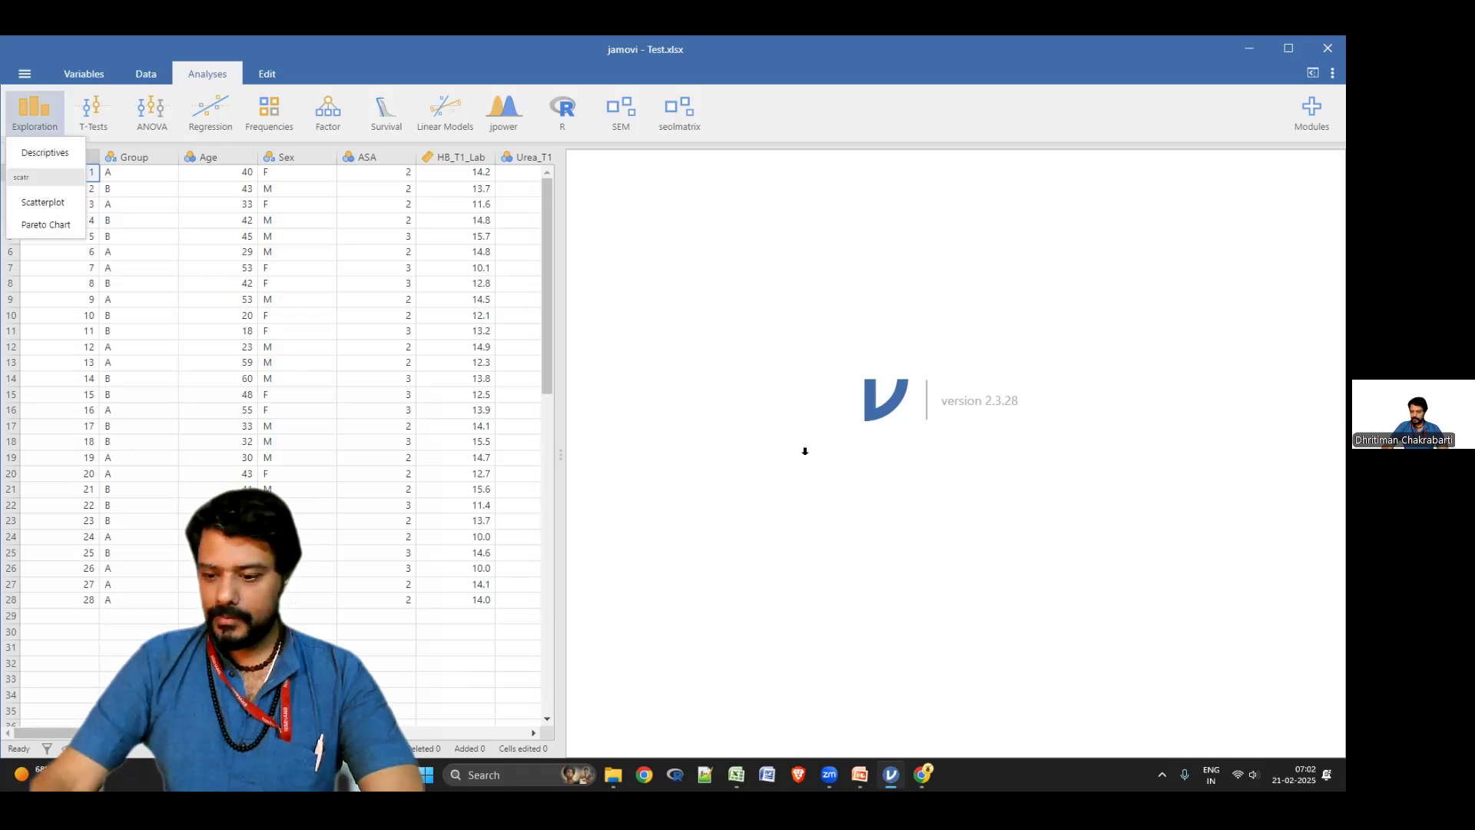
click(45, 152)
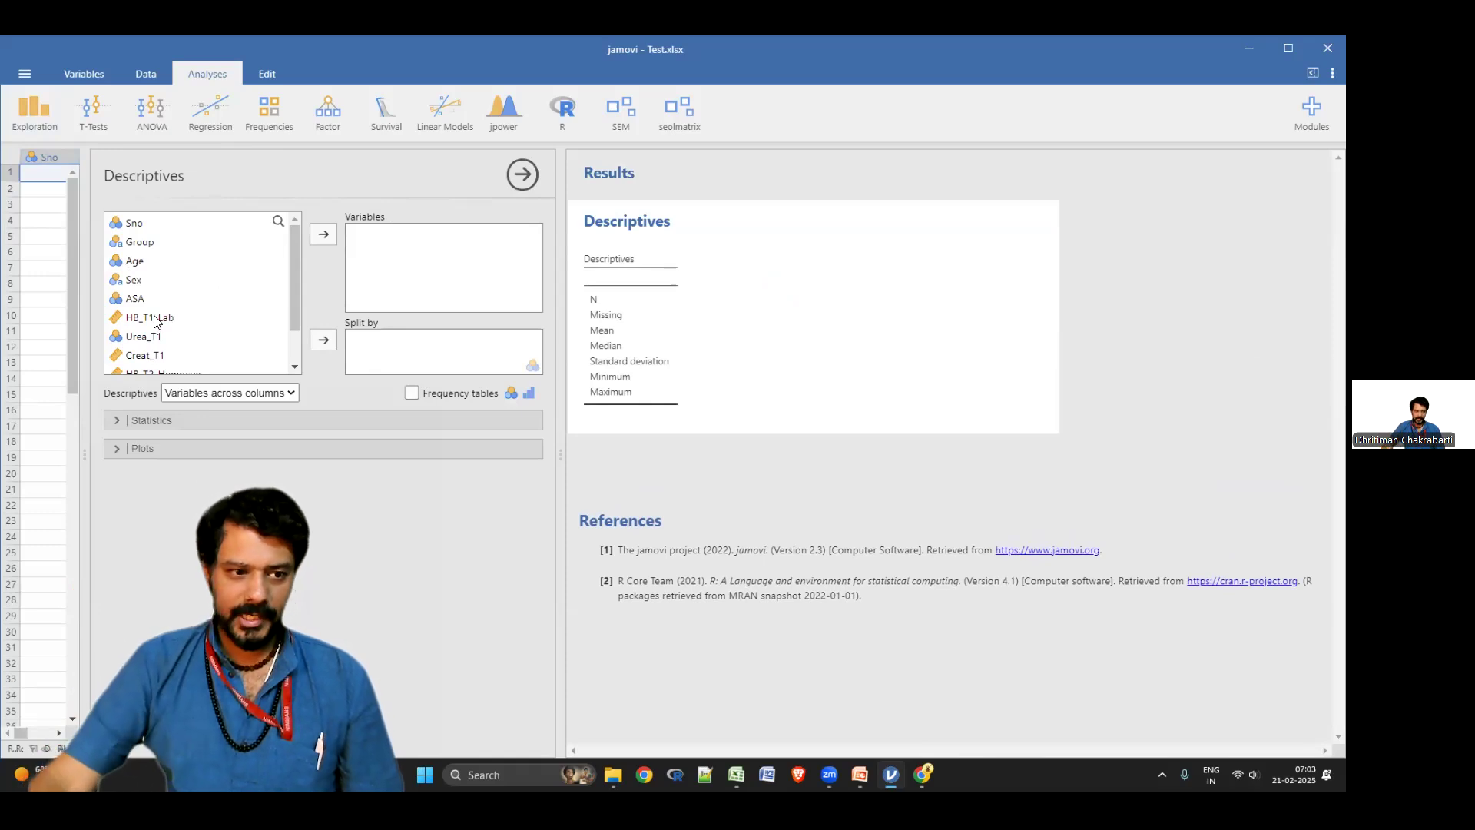
click(146, 251)
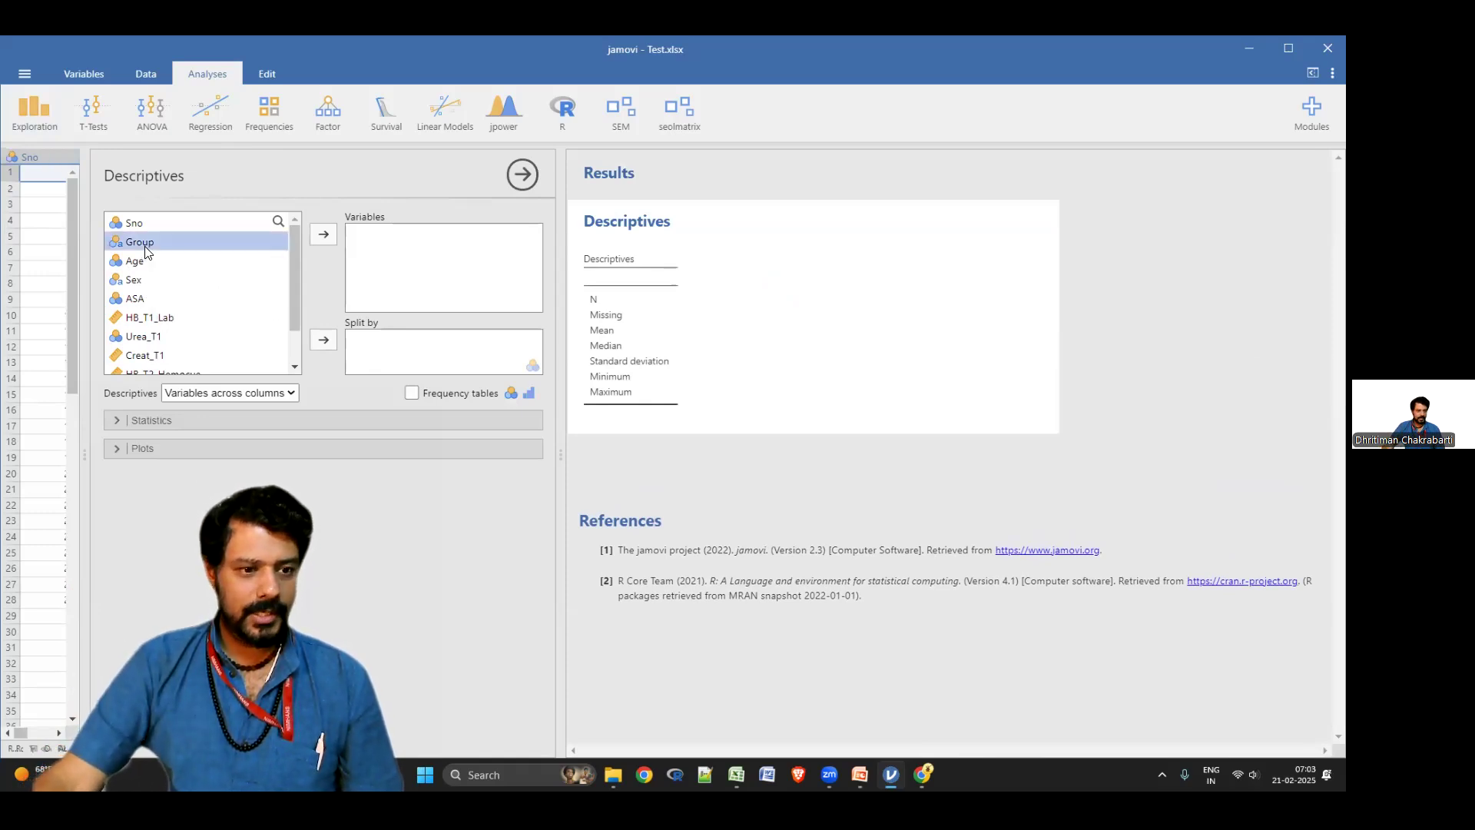
click(328, 341)
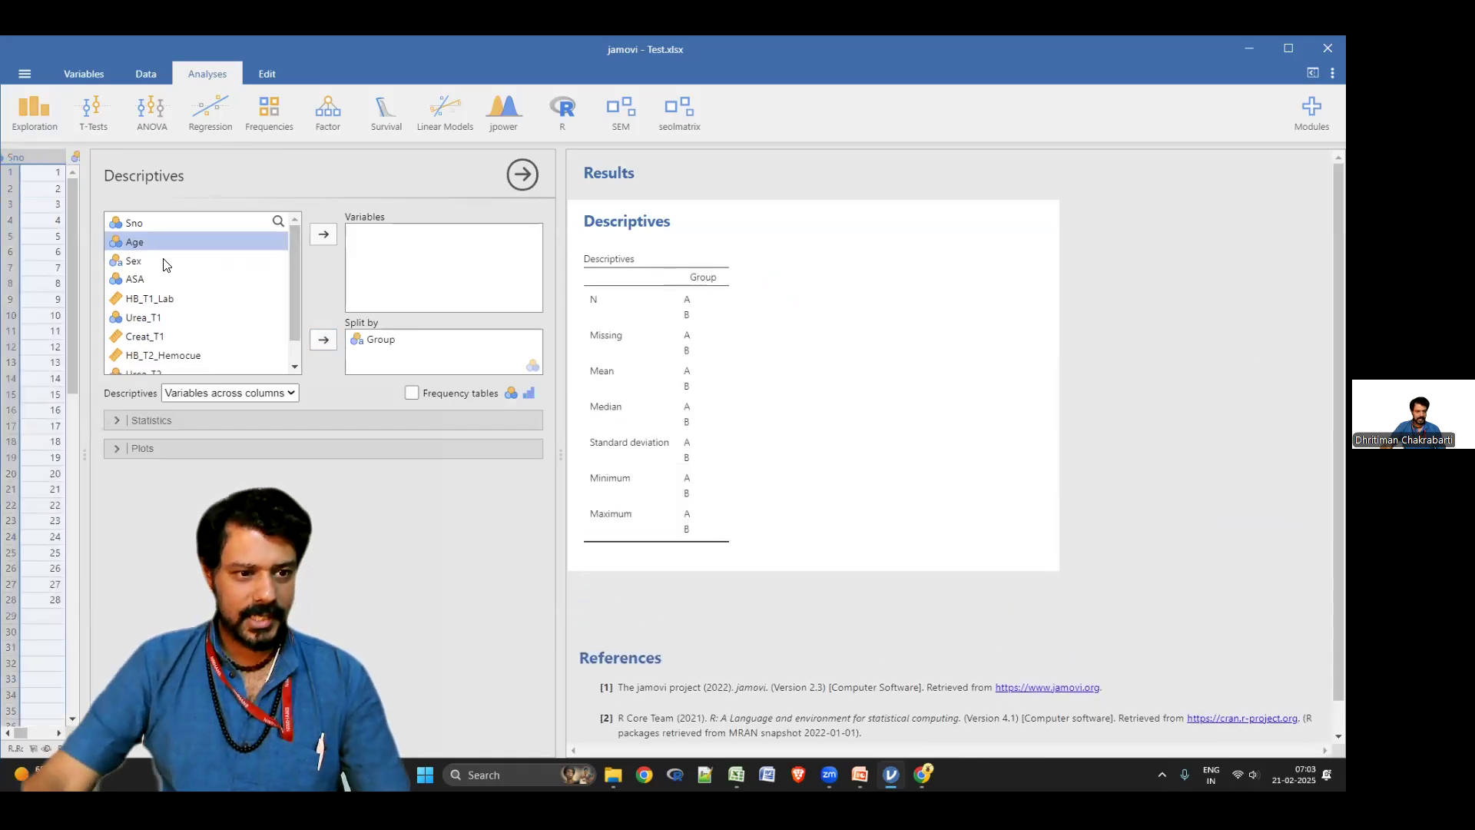
Add Age, ASA and all the HB, Urea and Creat measurements as analysis variables, leaving out Sno and Sex
key(shift+Down)
key(shift+Down)
key(shift+Down)
key(shift+Down)
key(shift+Down)
key(shift+Down)
key(shift+Down)
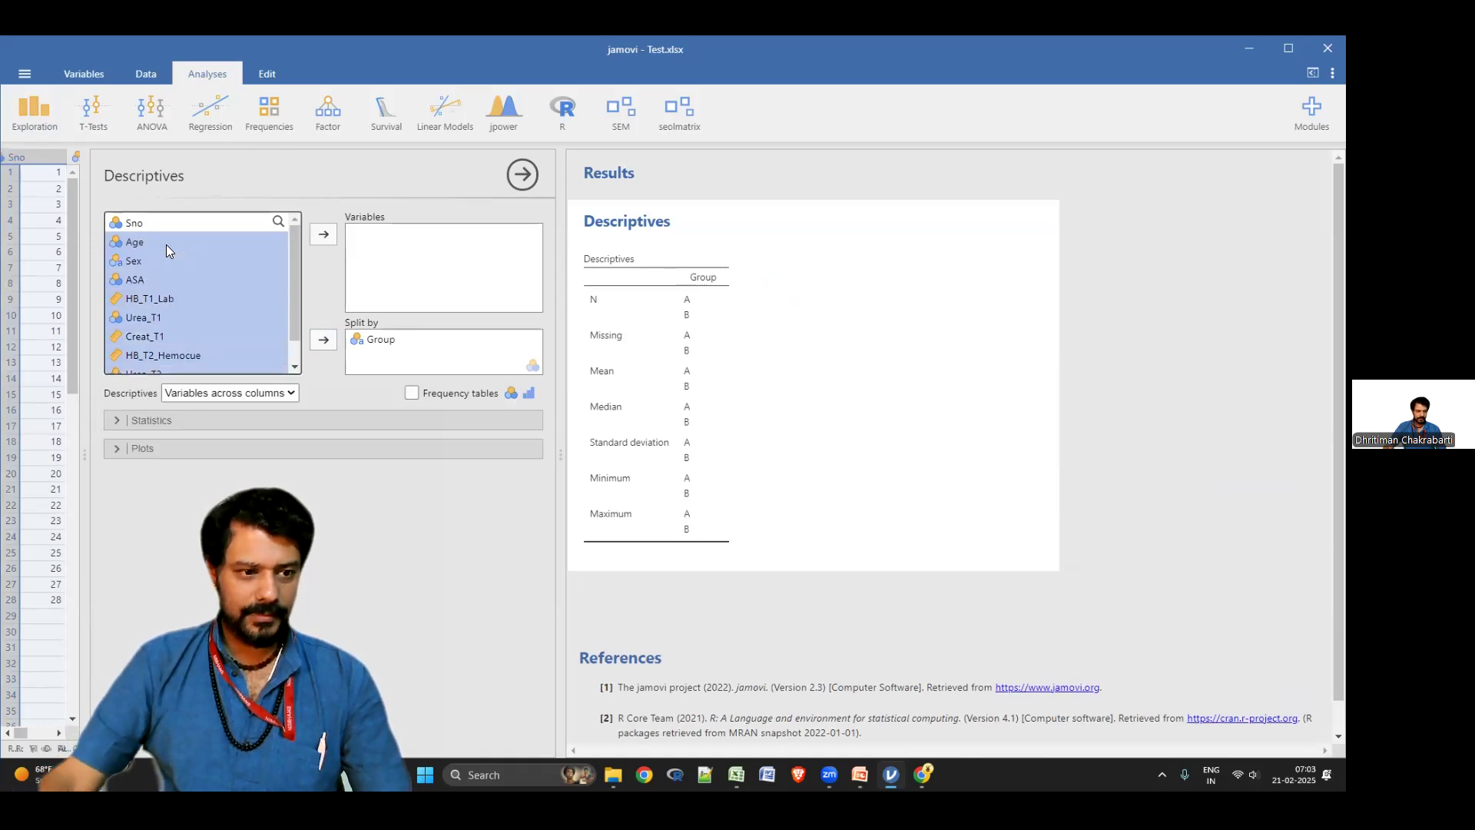
ctrl+click(157, 262)
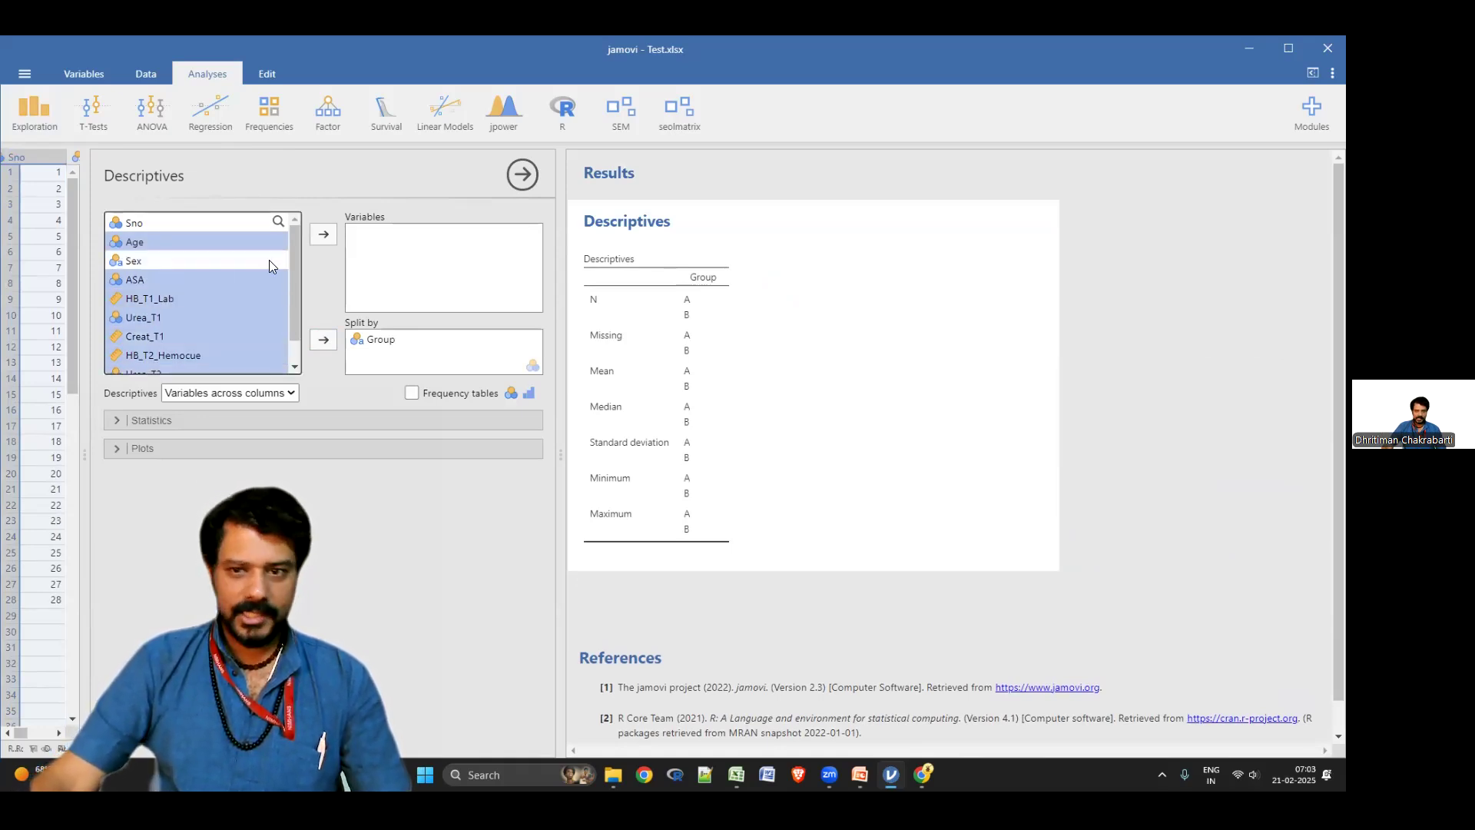
click(322, 234)
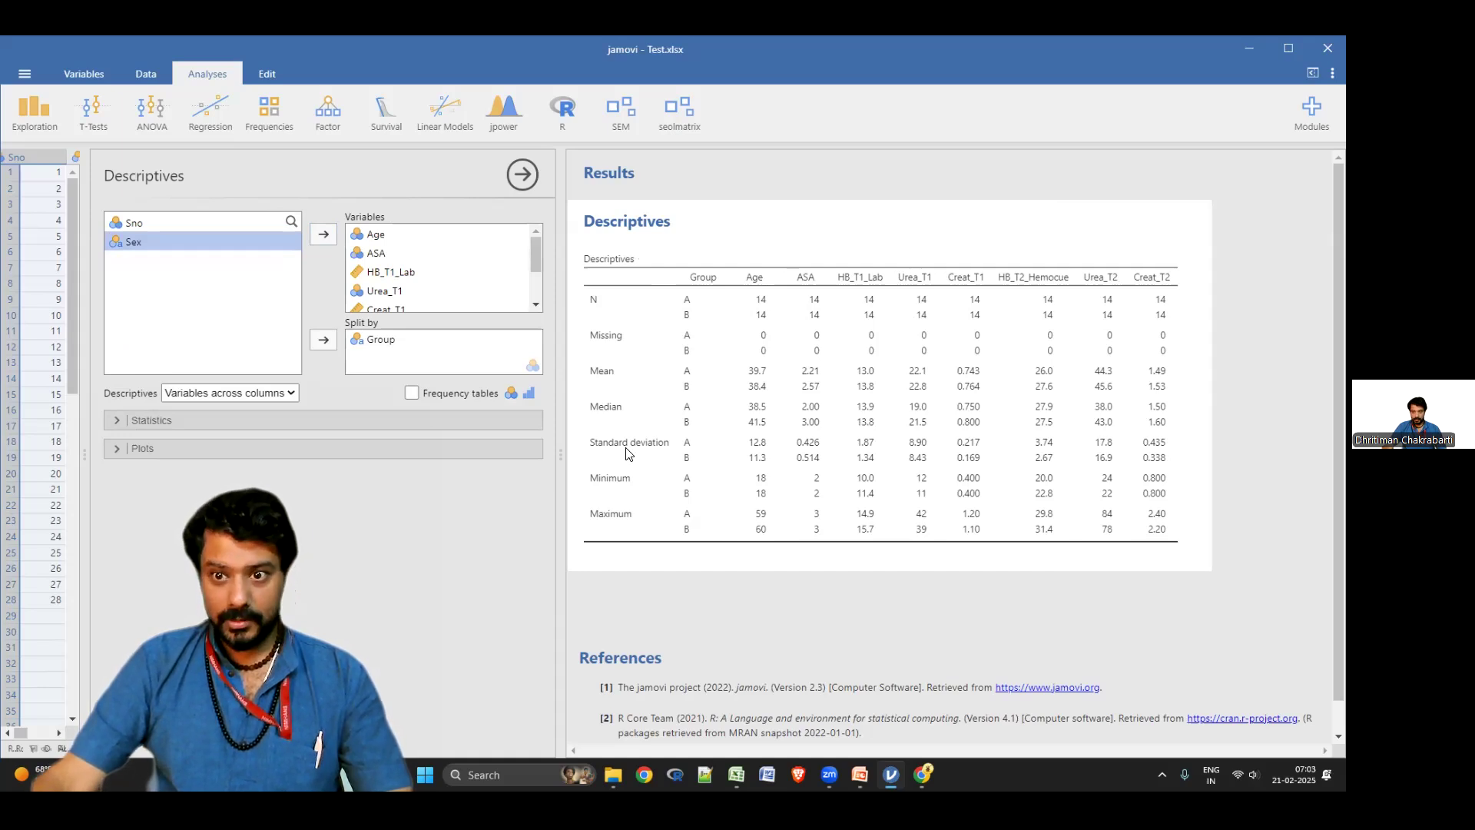
Exclude N, Missing, Minimum, Maximum and Median from the statistics, and include the 25th, 50th and 75th percentiles
click(117, 421)
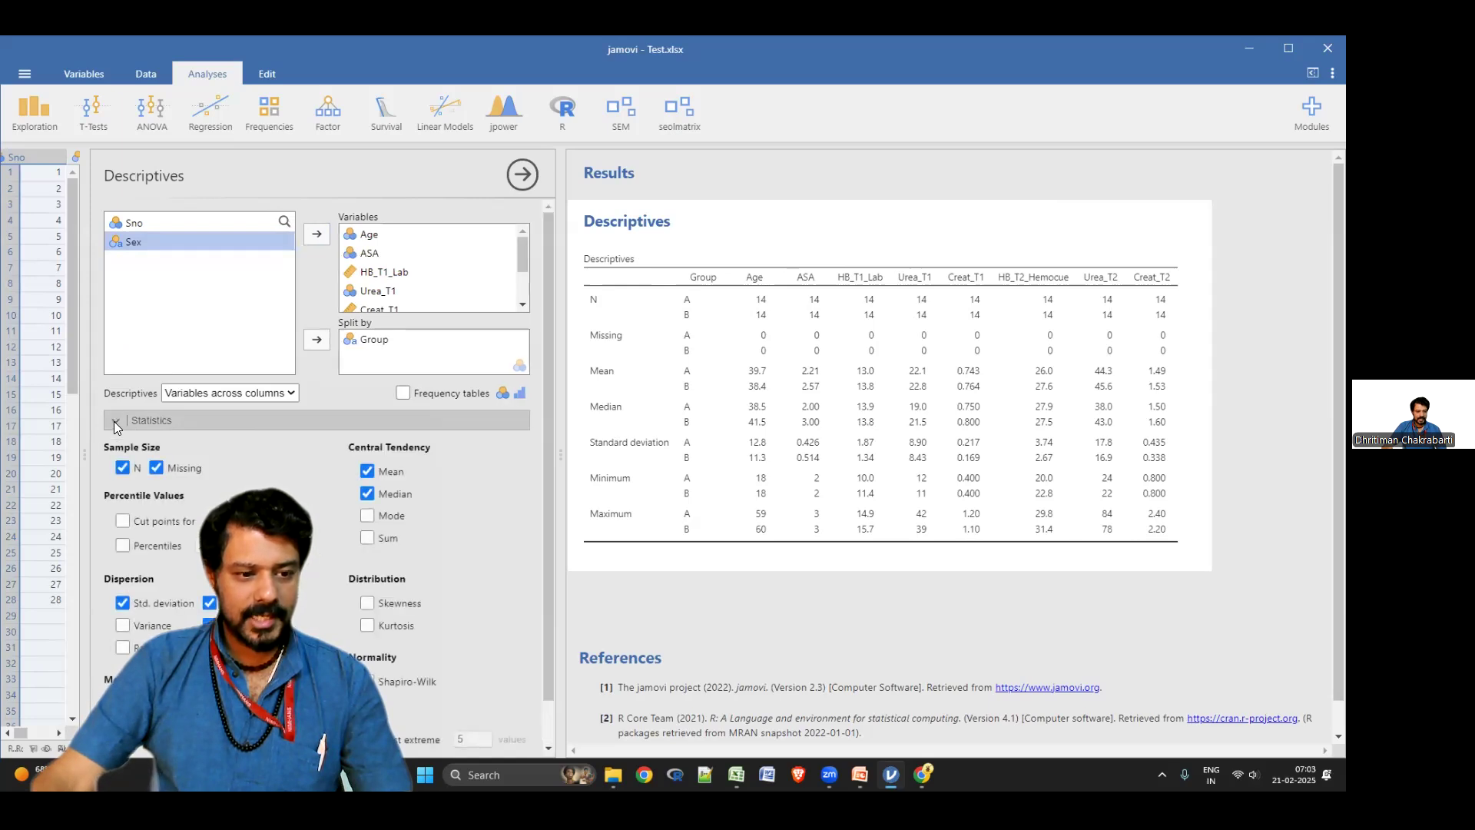
click(123, 468)
click(156, 468)
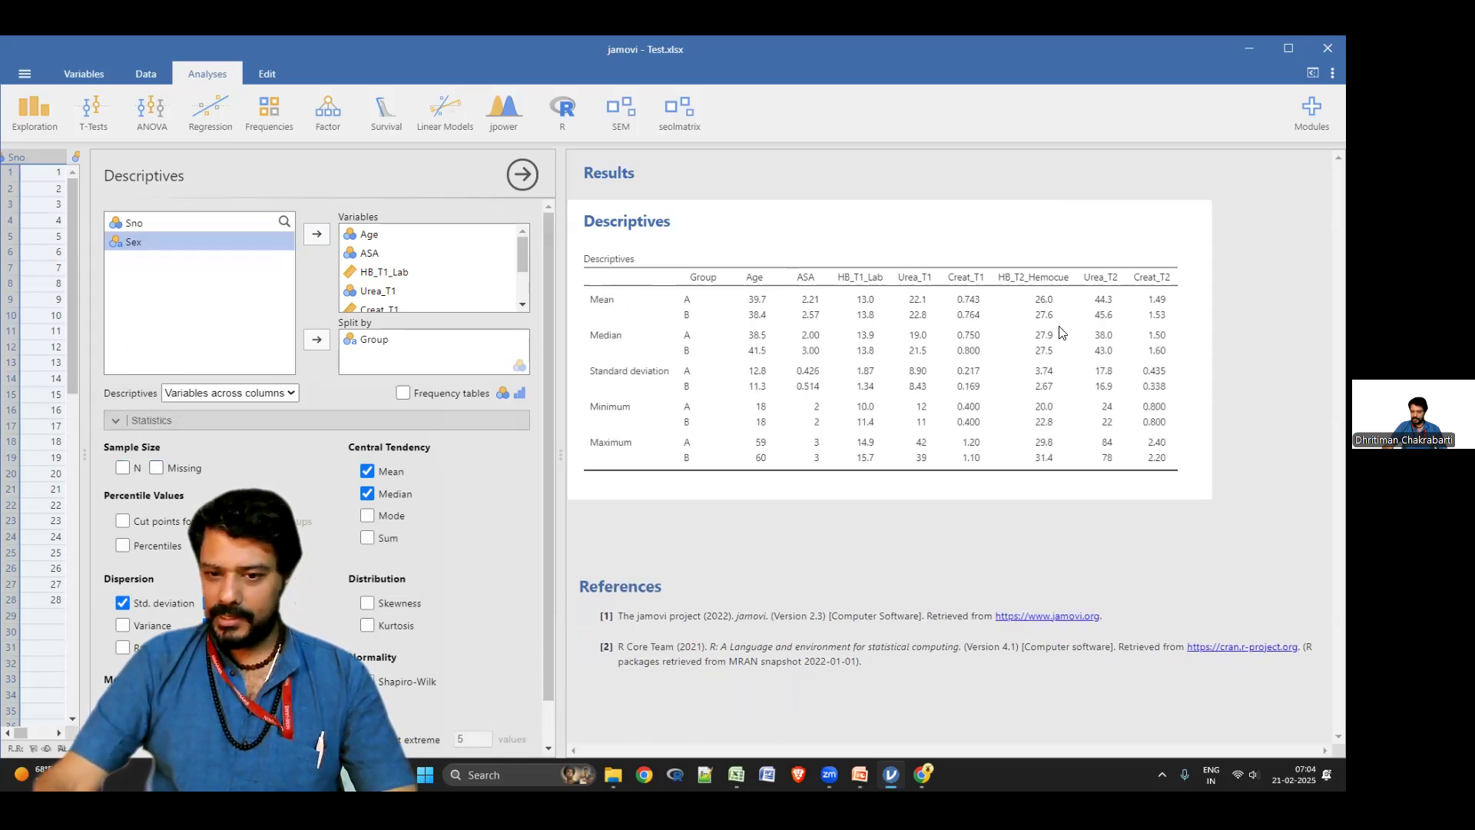
click(210, 603)
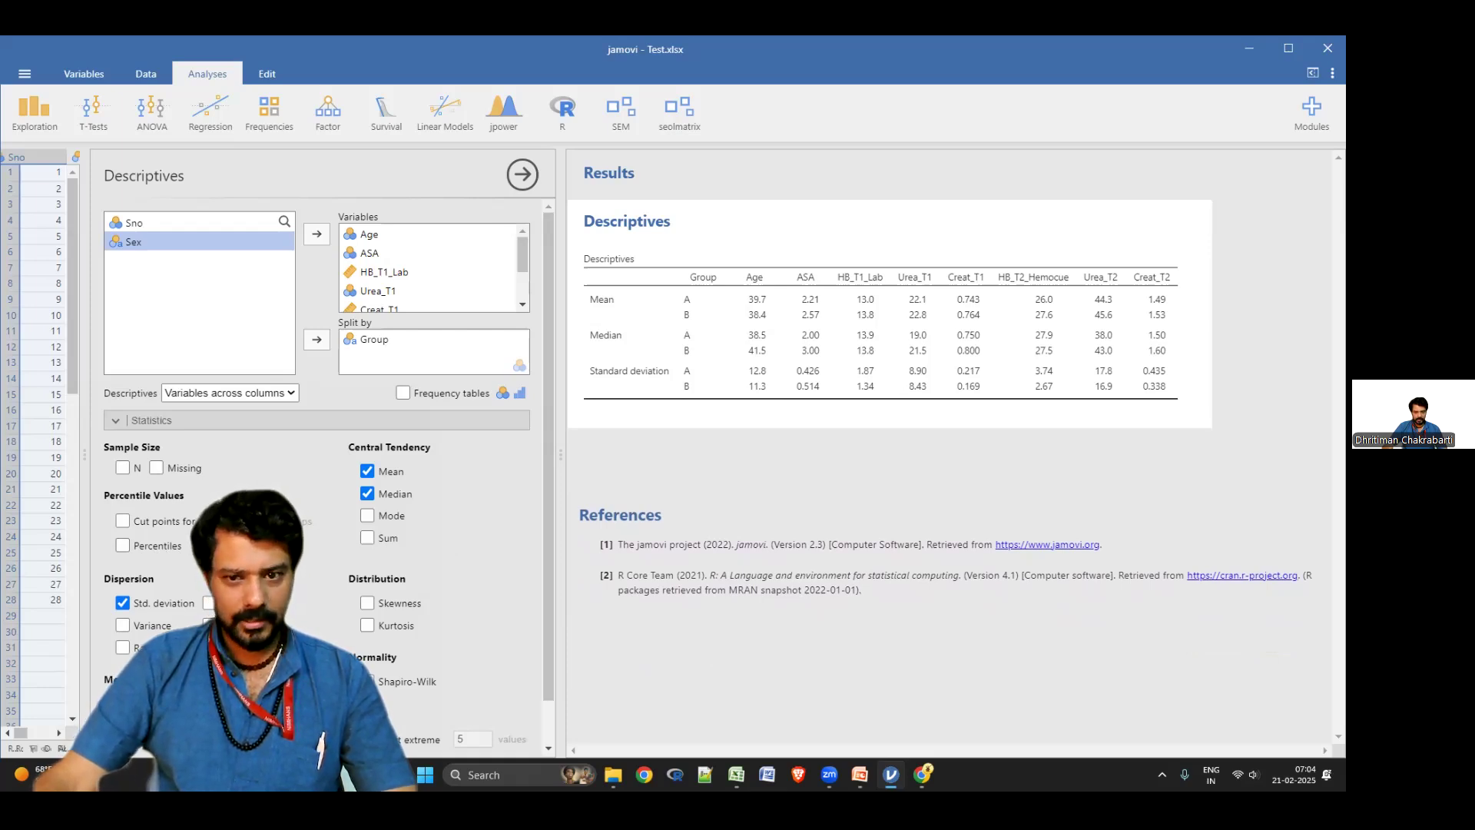
click(367, 494)
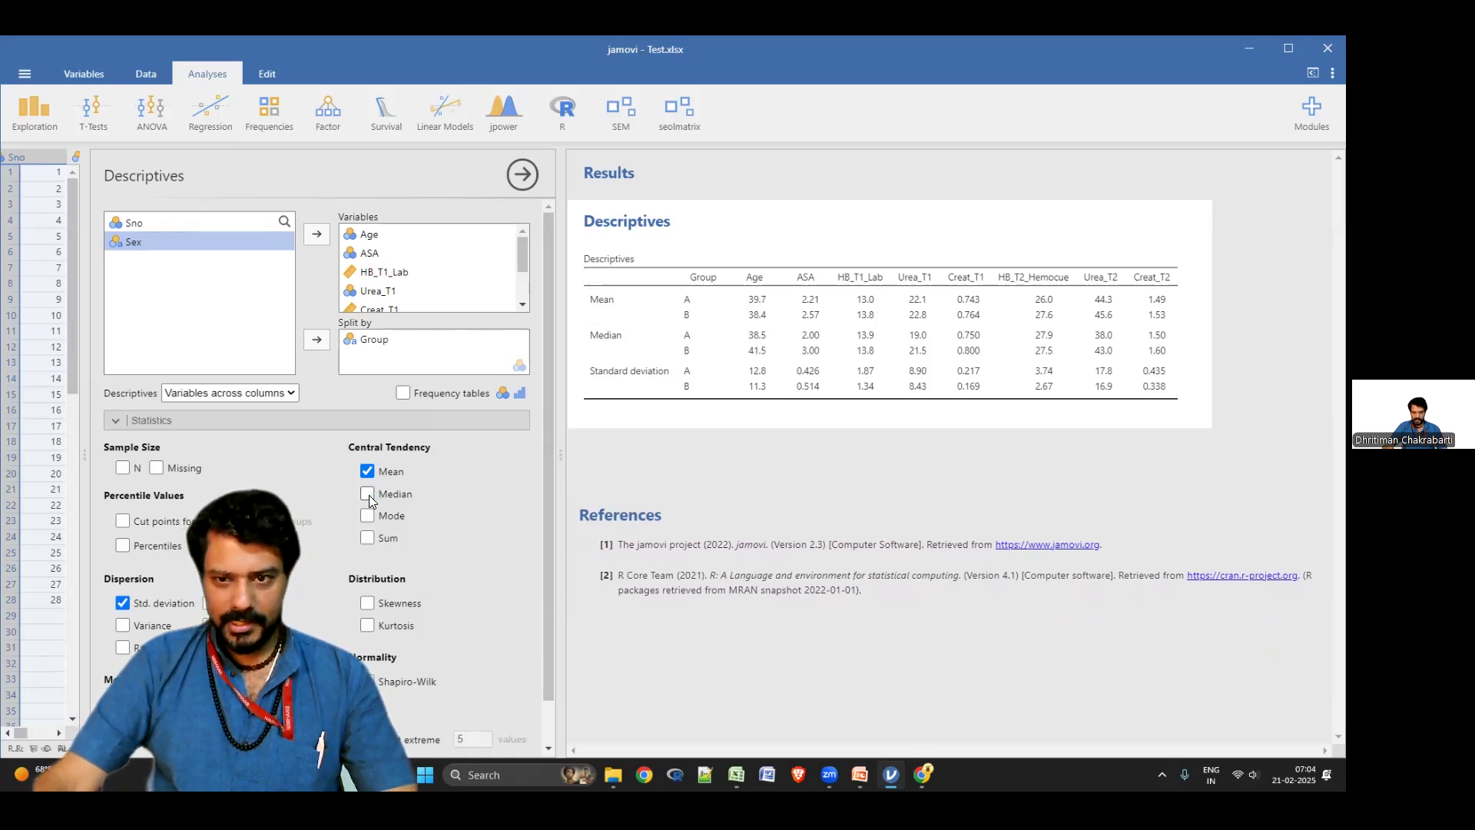
click(122, 545)
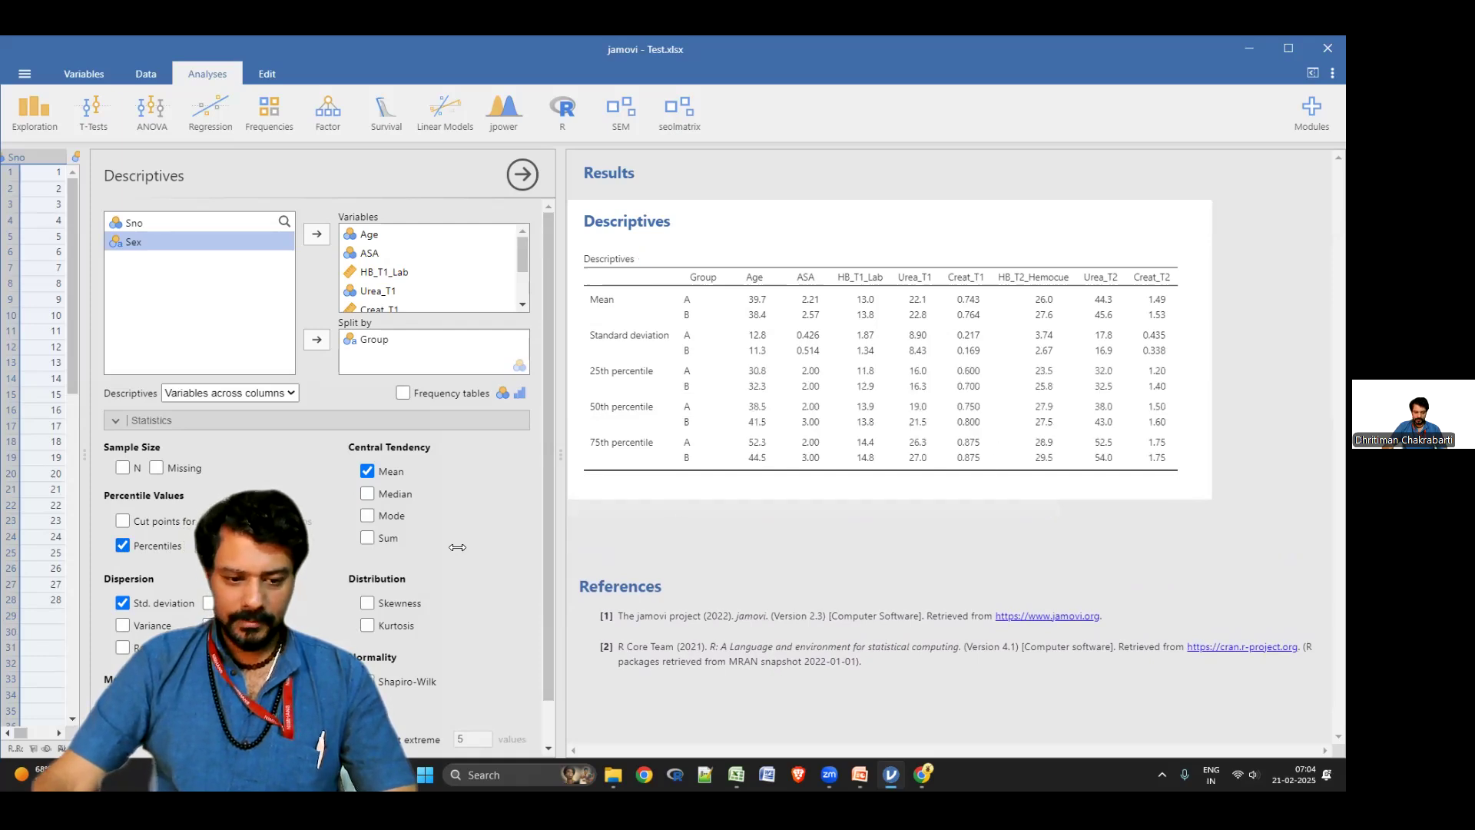
Include the Shapiro-Wilk normality test in the descriptives table to view its W and p rows, and remove it again
scroll(445, 553, down, 1)
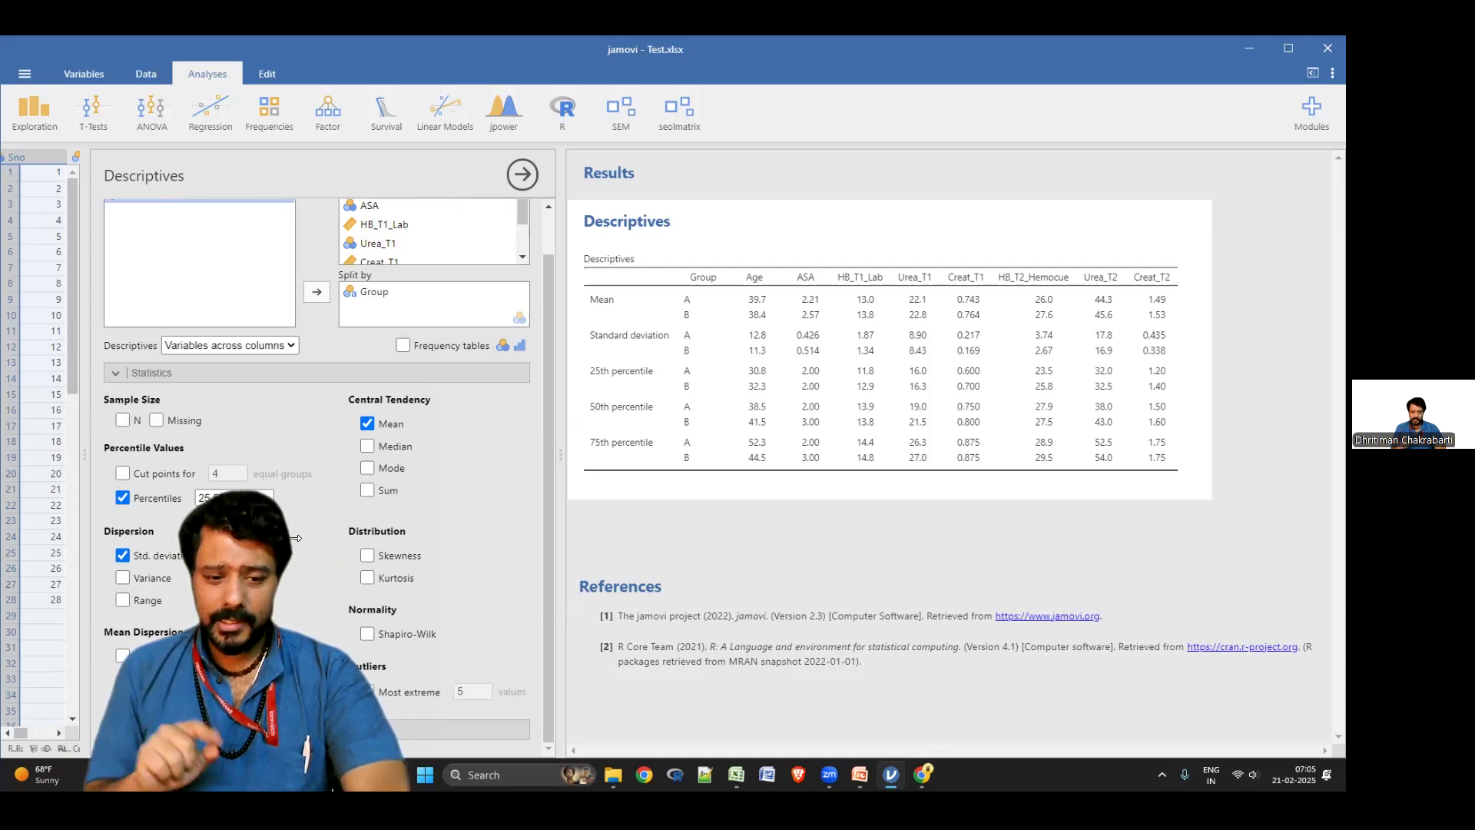
click(367, 633)
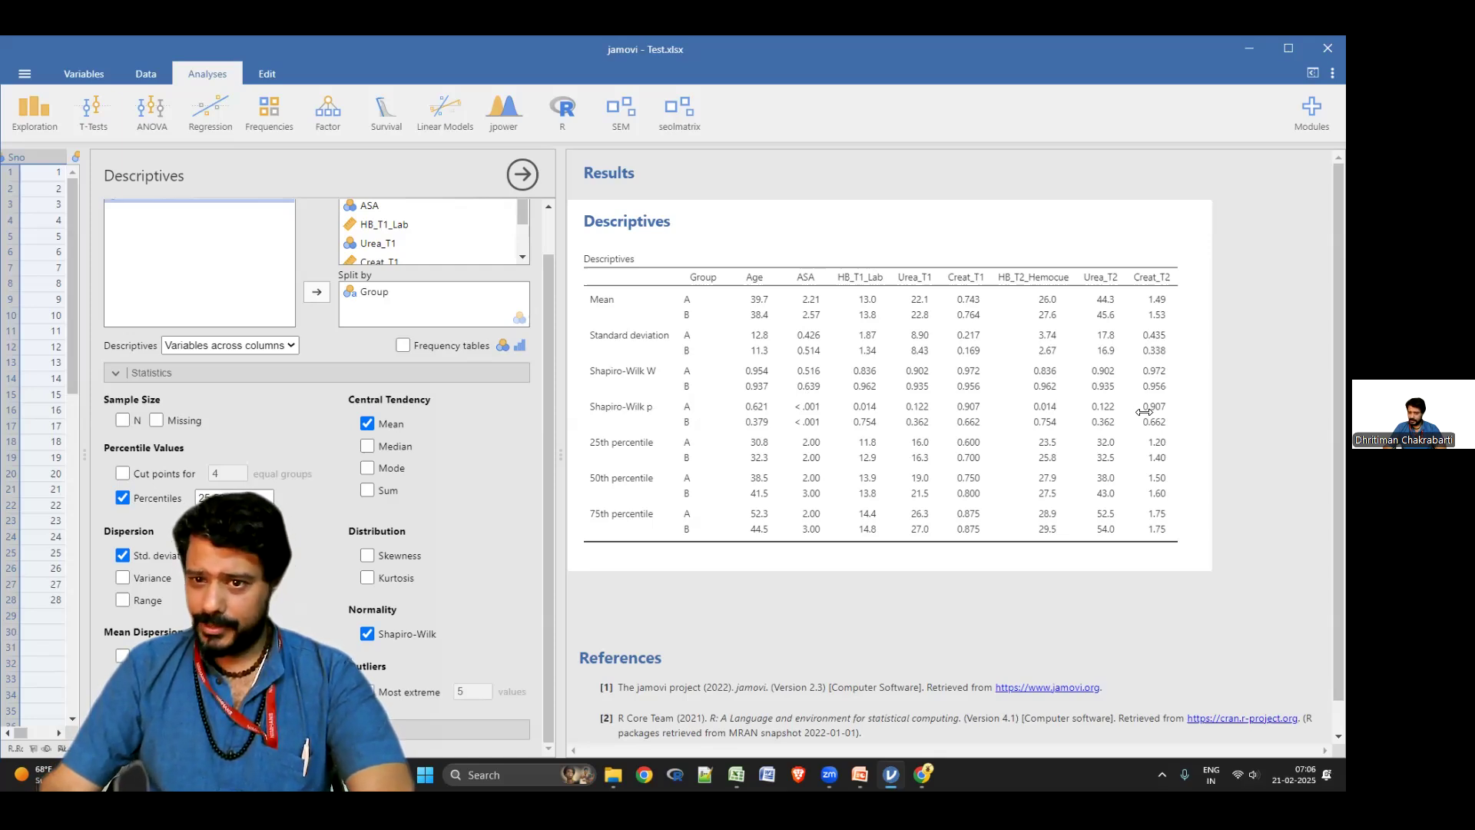
click(369, 634)
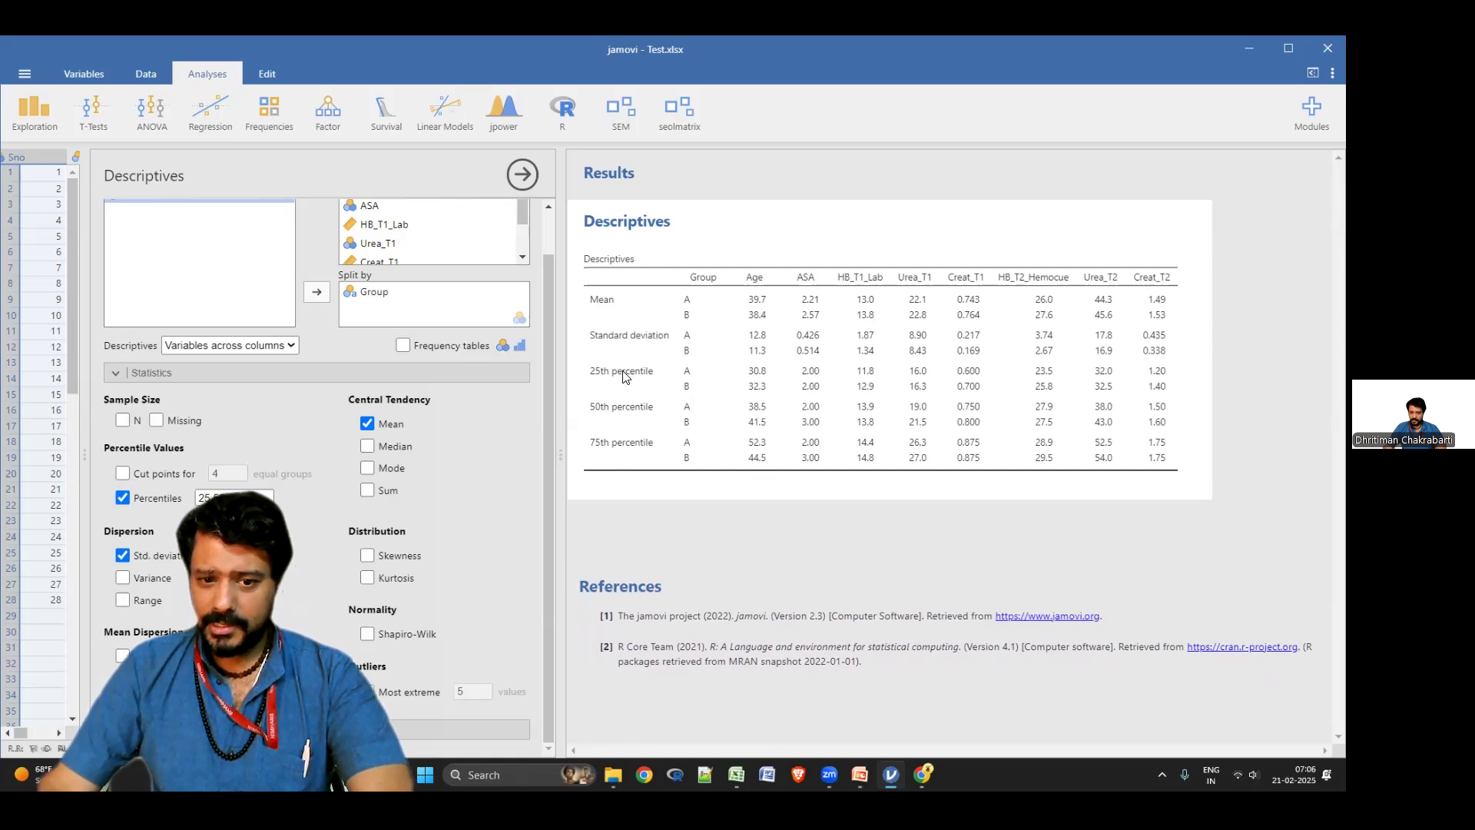
Copy the grouped Descriptives results table to the clipboard
right_click(849, 356)
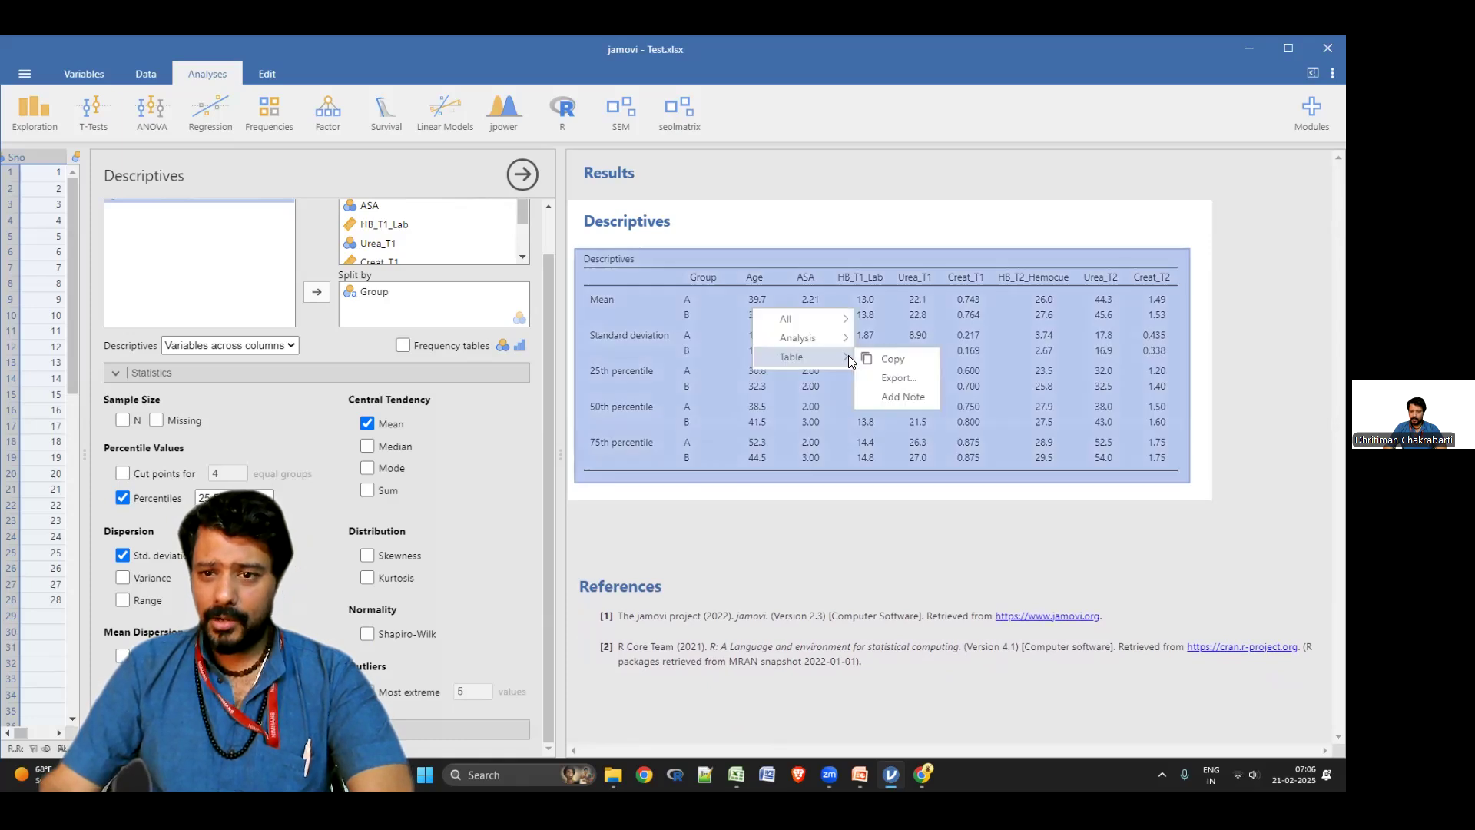
click(891, 359)
right_click(830, 342)
click(875, 345)
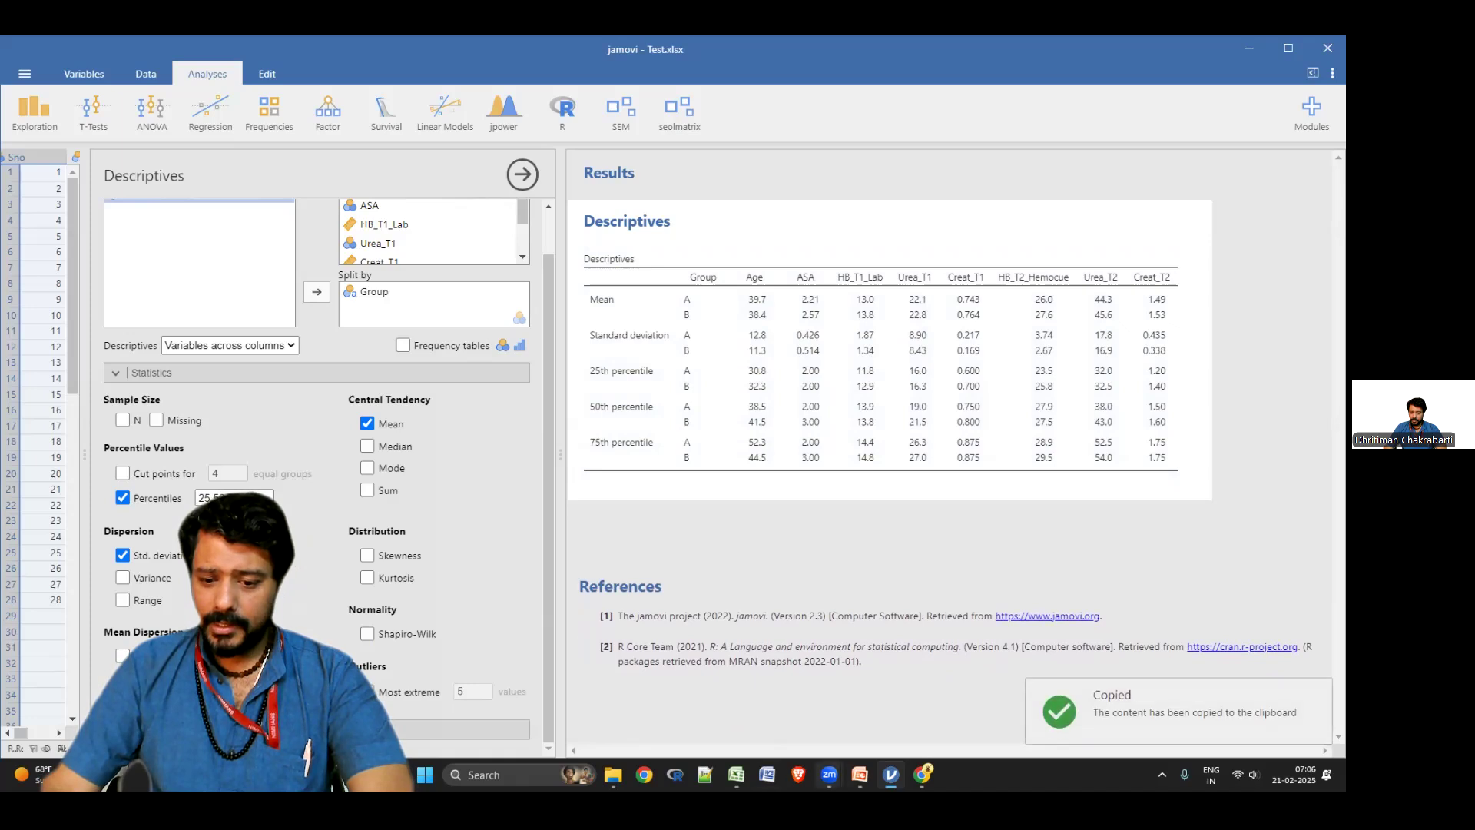
Switch to Excel, create a blank workbook and paste the copied Descriptives table at cell B2
click(736, 774)
click(21, 66)
click(35, 87)
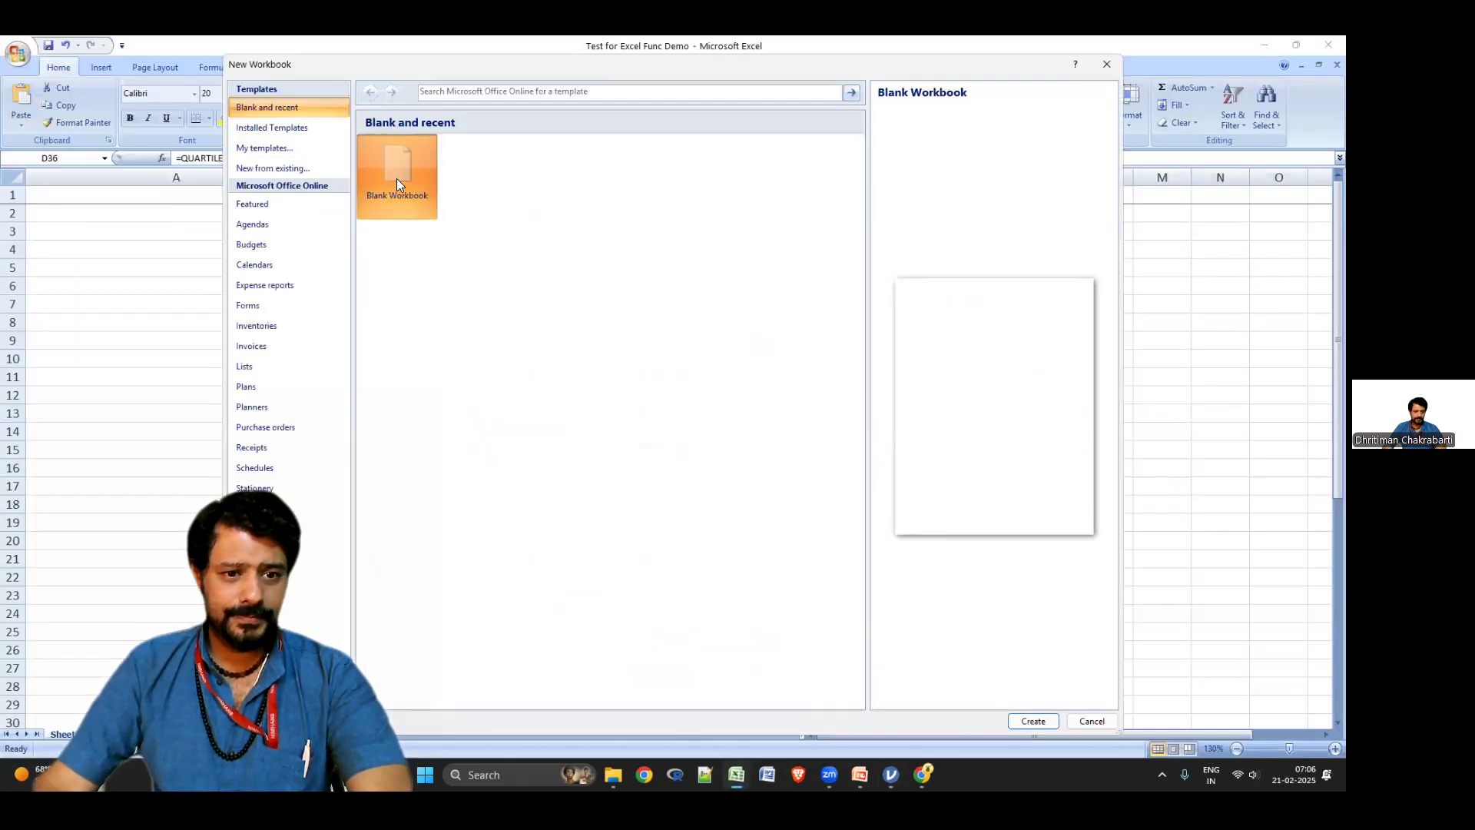
double_click(396, 178)
click(96, 204)
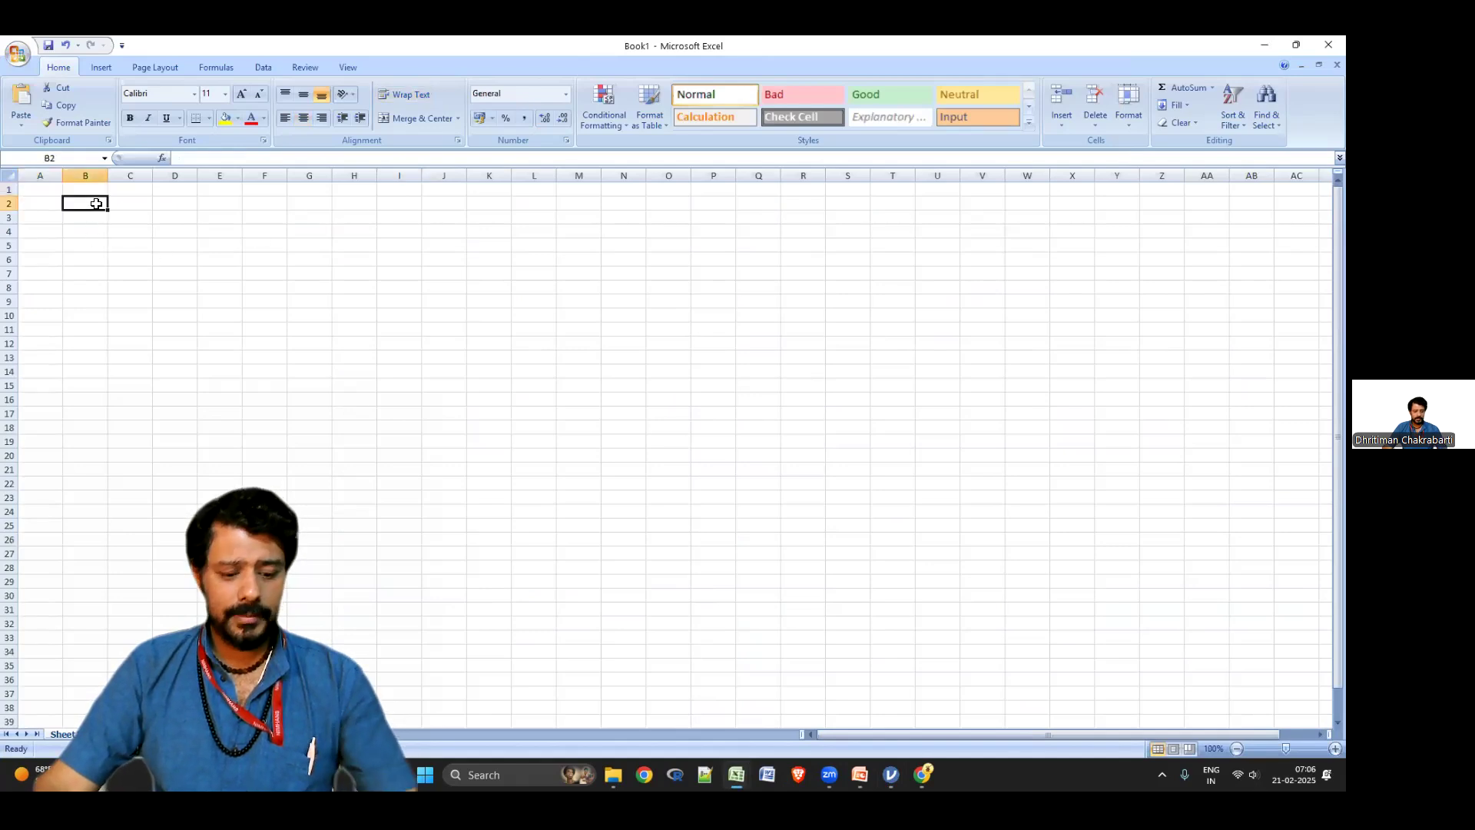
key(ctrl+v)
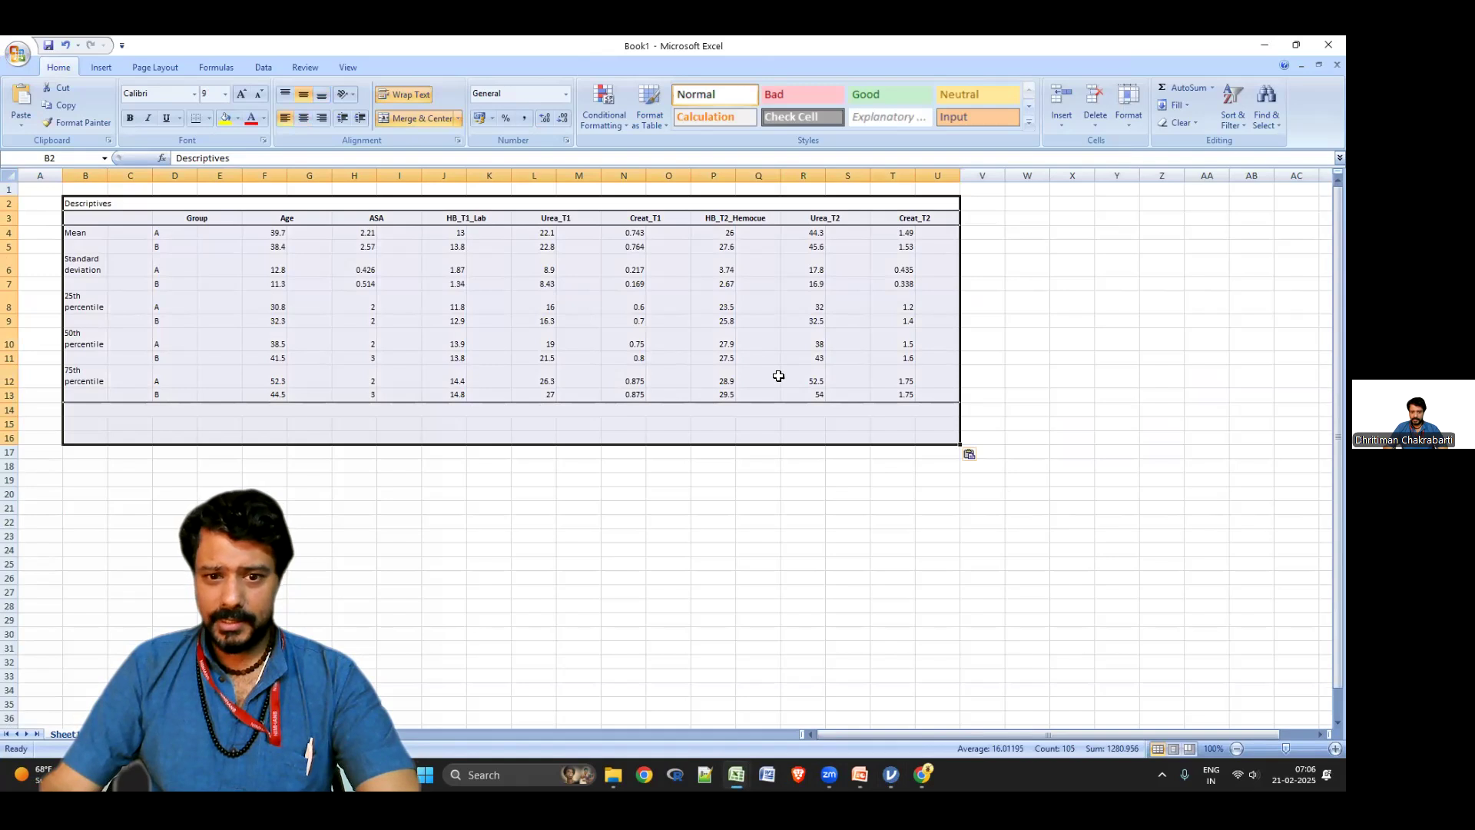
Examine the pasted table's Group labels and the Age, ASA, HB_T1_Lab and Urea_T1 column headers
click(191, 232)
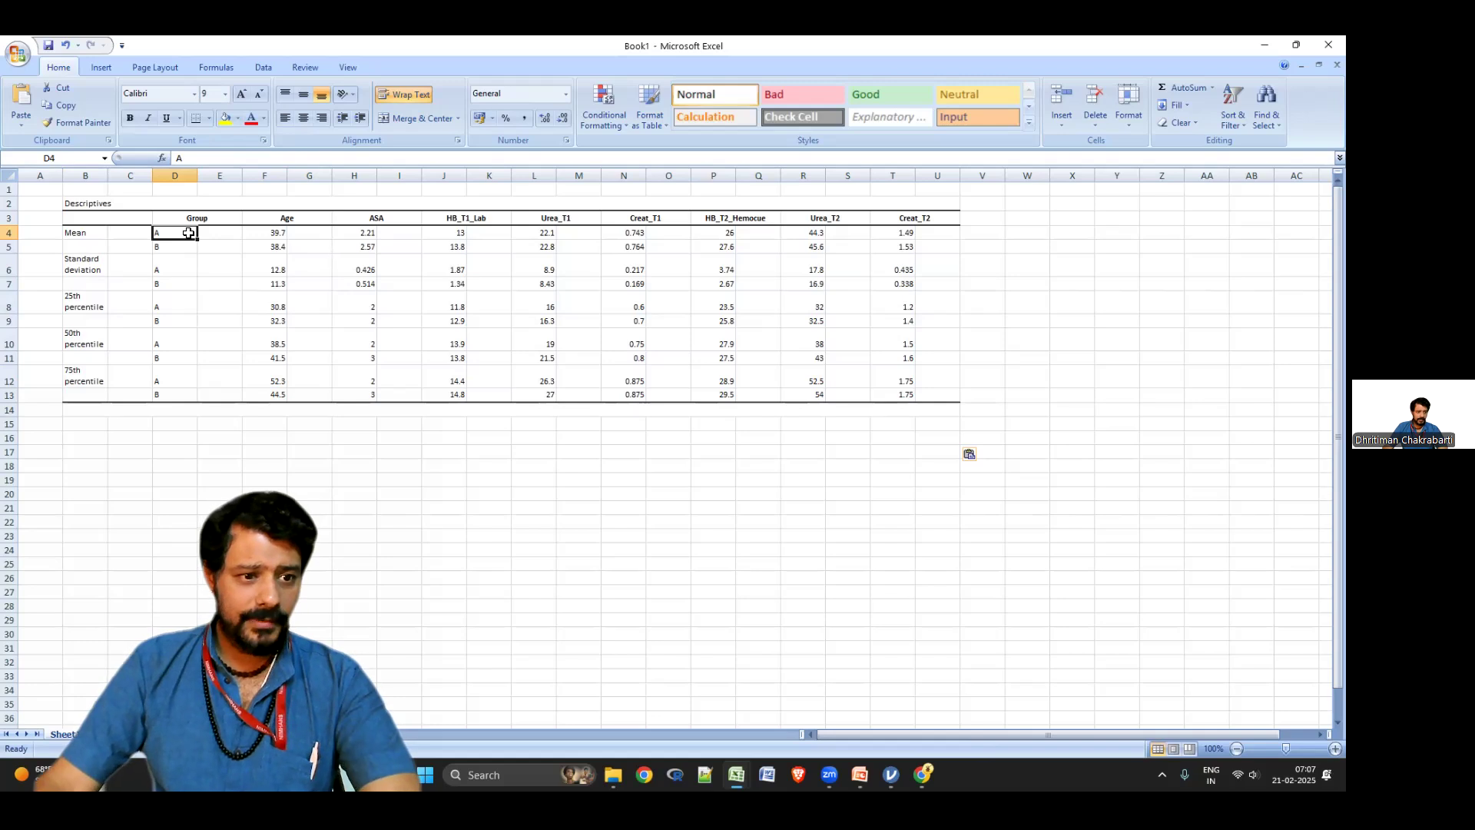
click(192, 219)
click(286, 219)
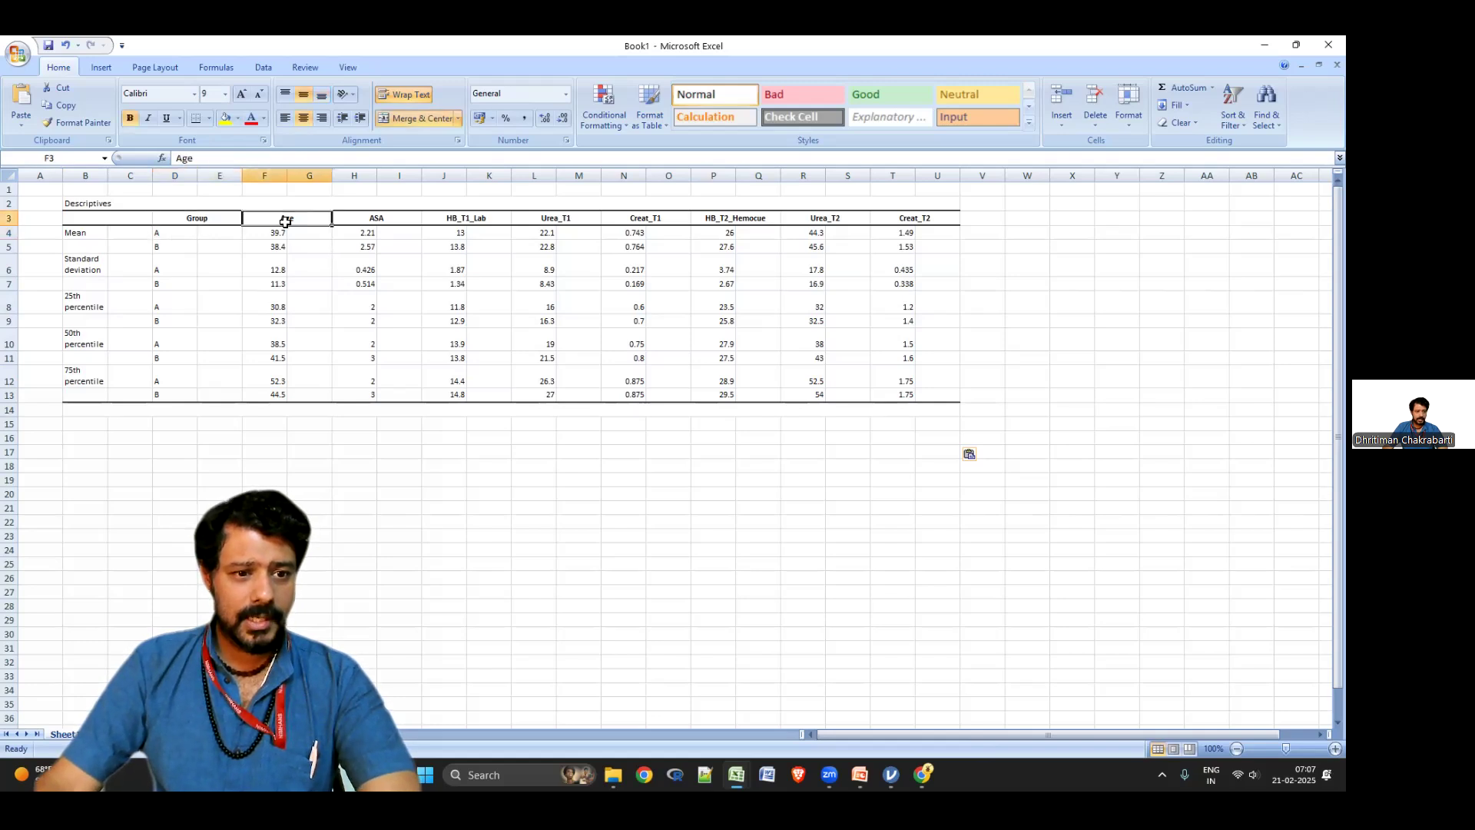
click(361, 219)
click(444, 219)
click(526, 218)
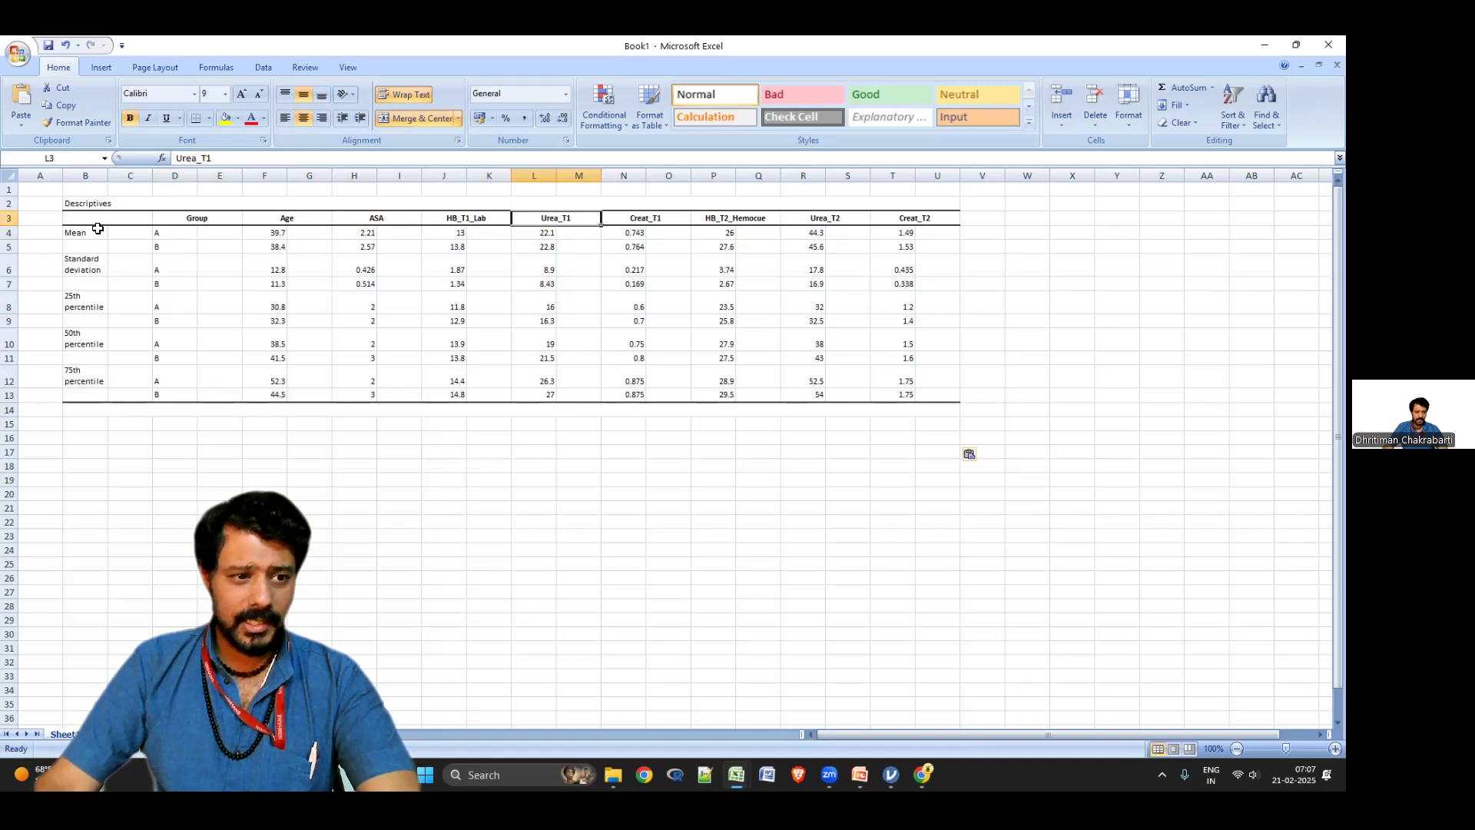
Unmerge the header cells in row 3 of the pasted Descriptives table
click(9, 218)
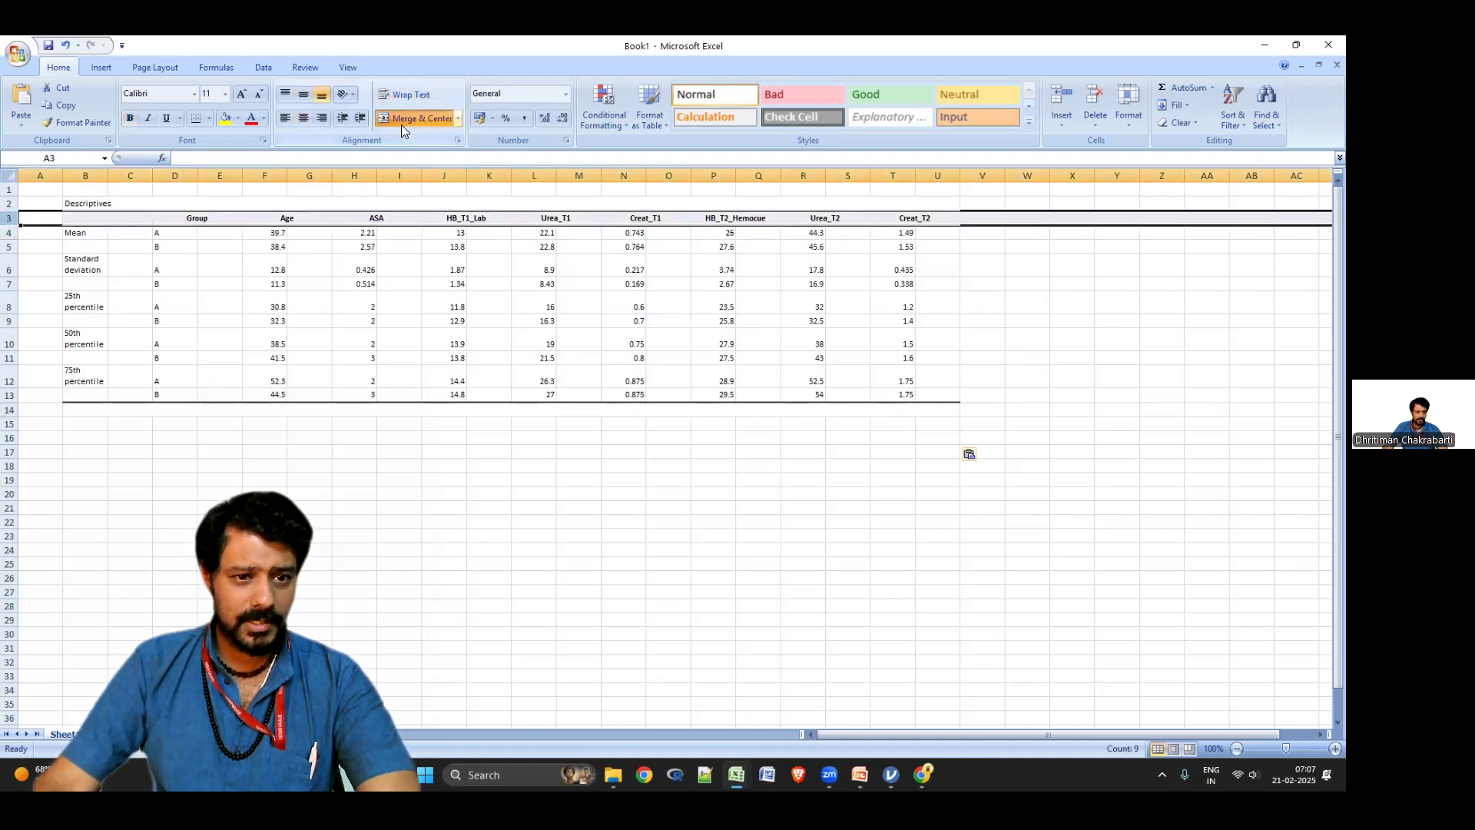
click(401, 123)
click(310, 437)
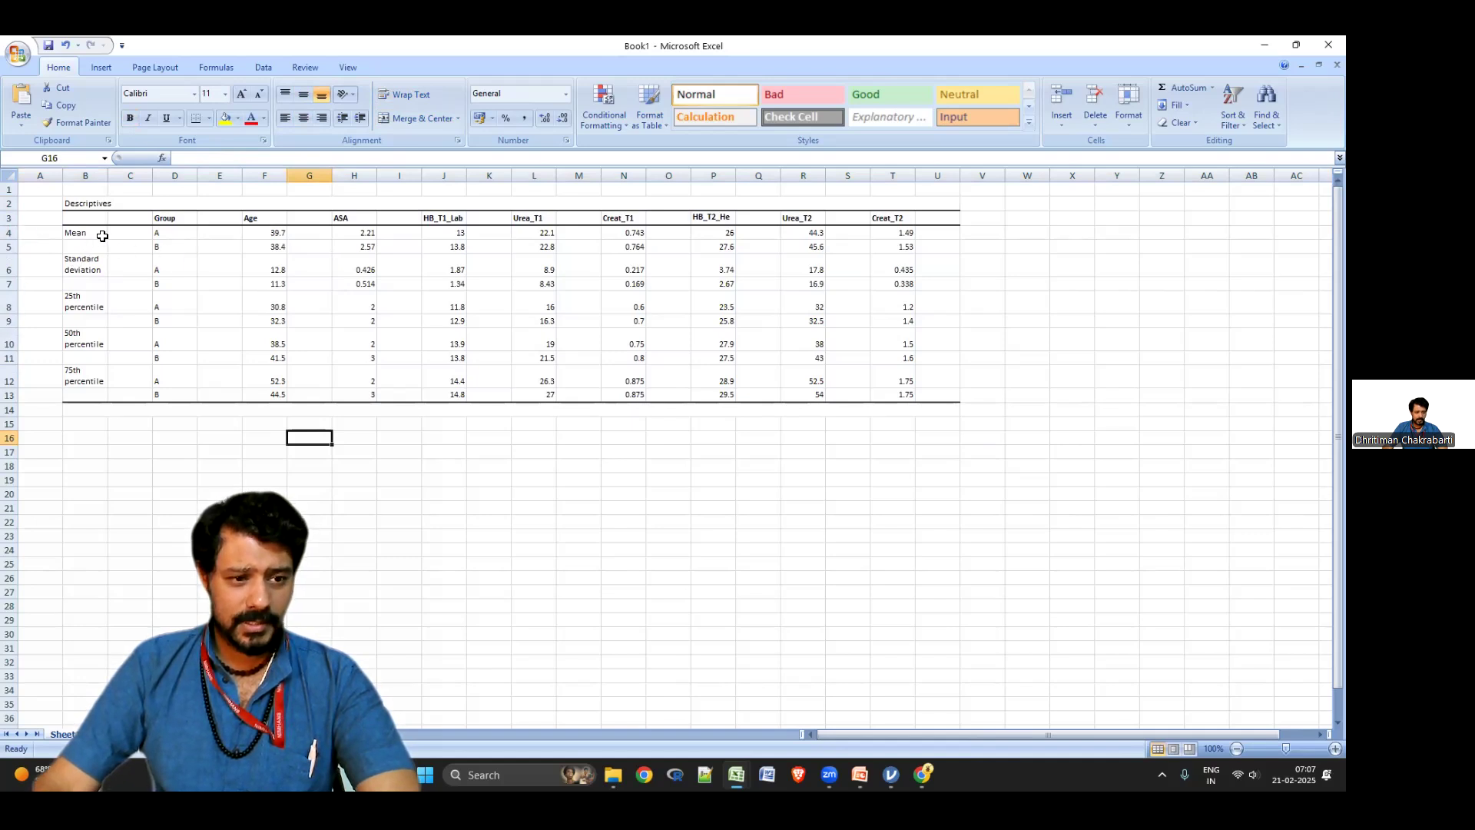
Select the blank cells in row 4 with Go To Special and delete the sheet columns that contain them
click(10, 233)
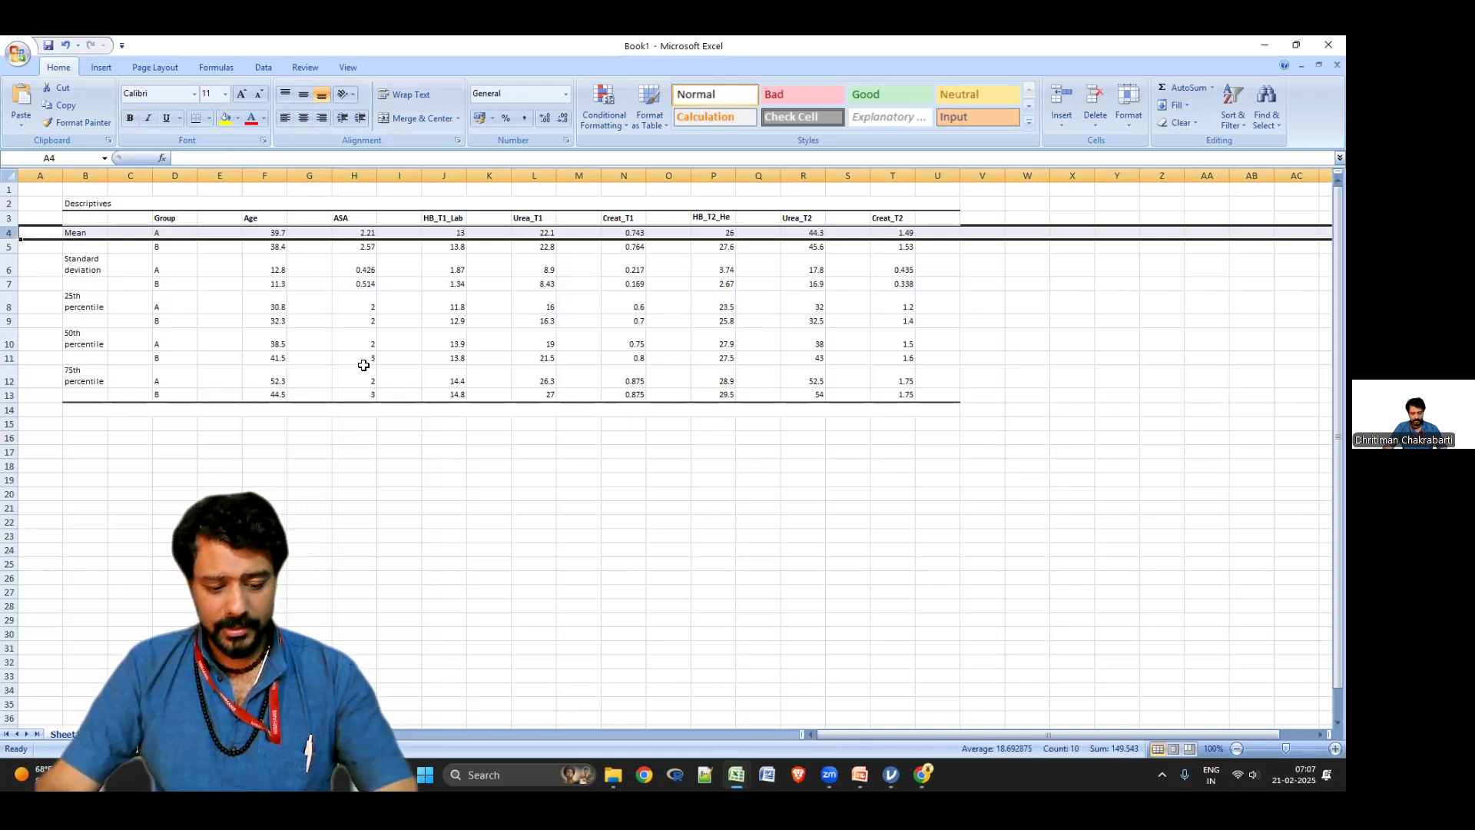
key(F5)
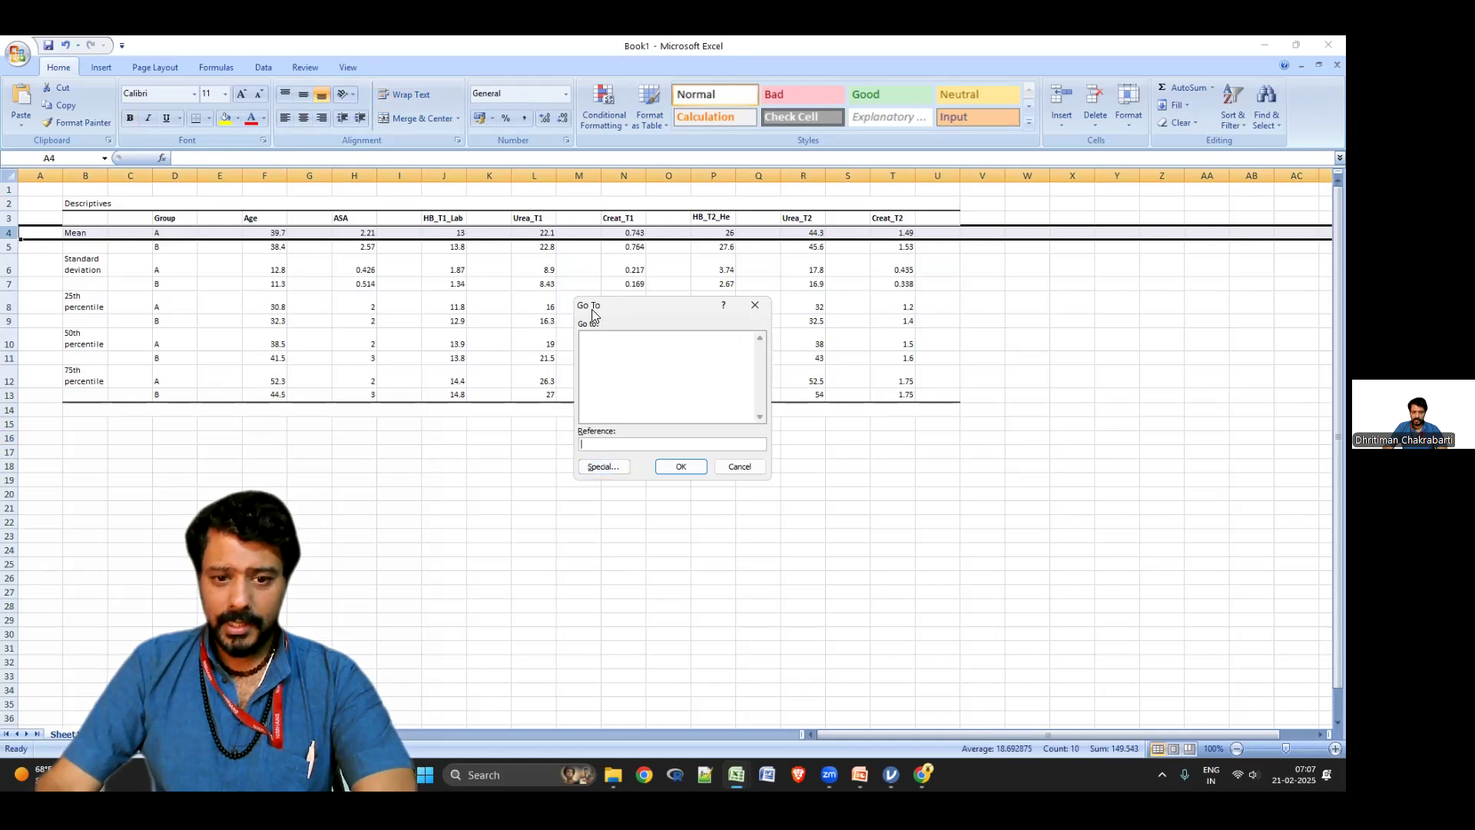
click(607, 465)
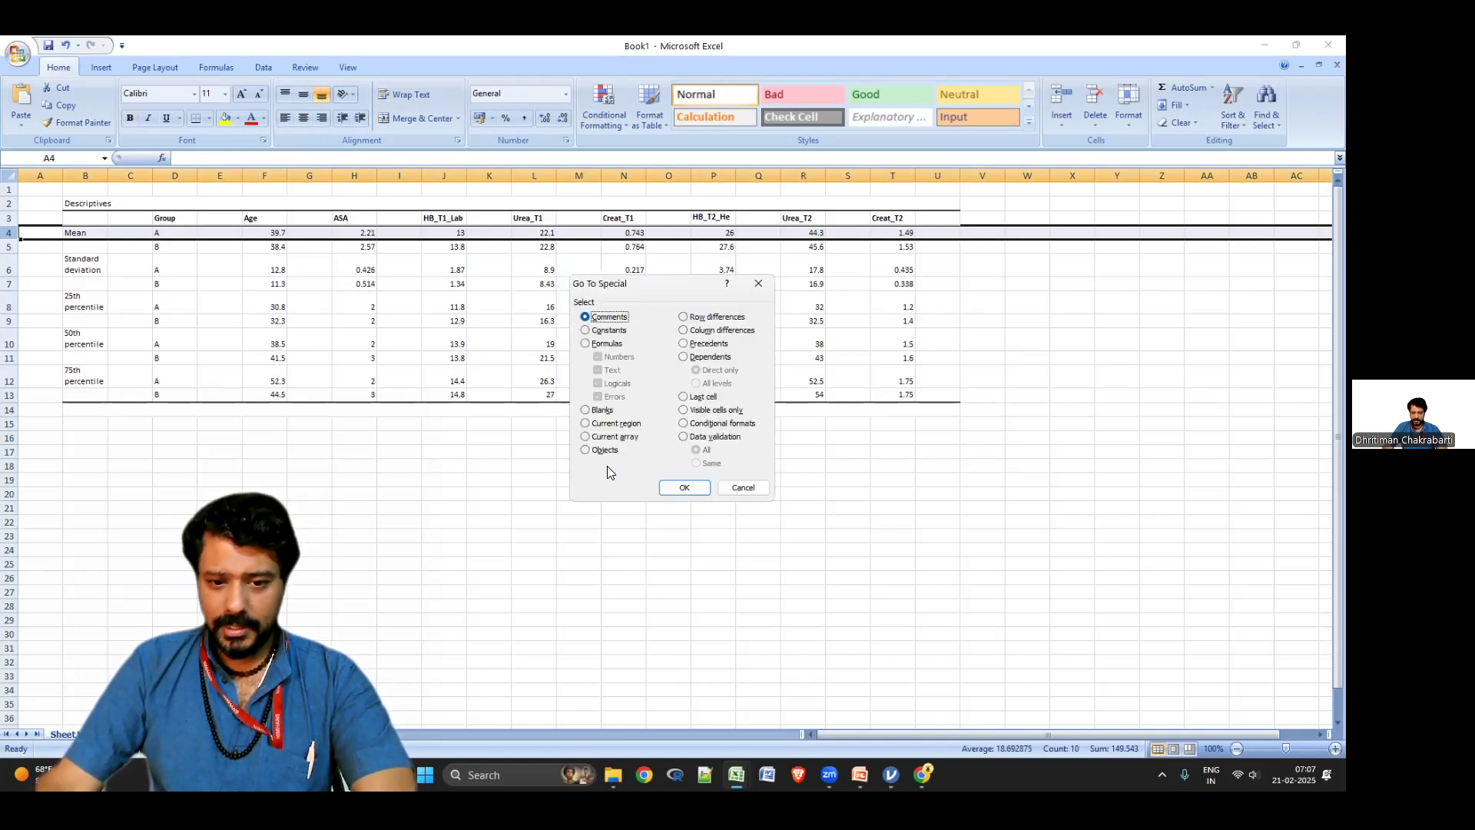
click(603, 412)
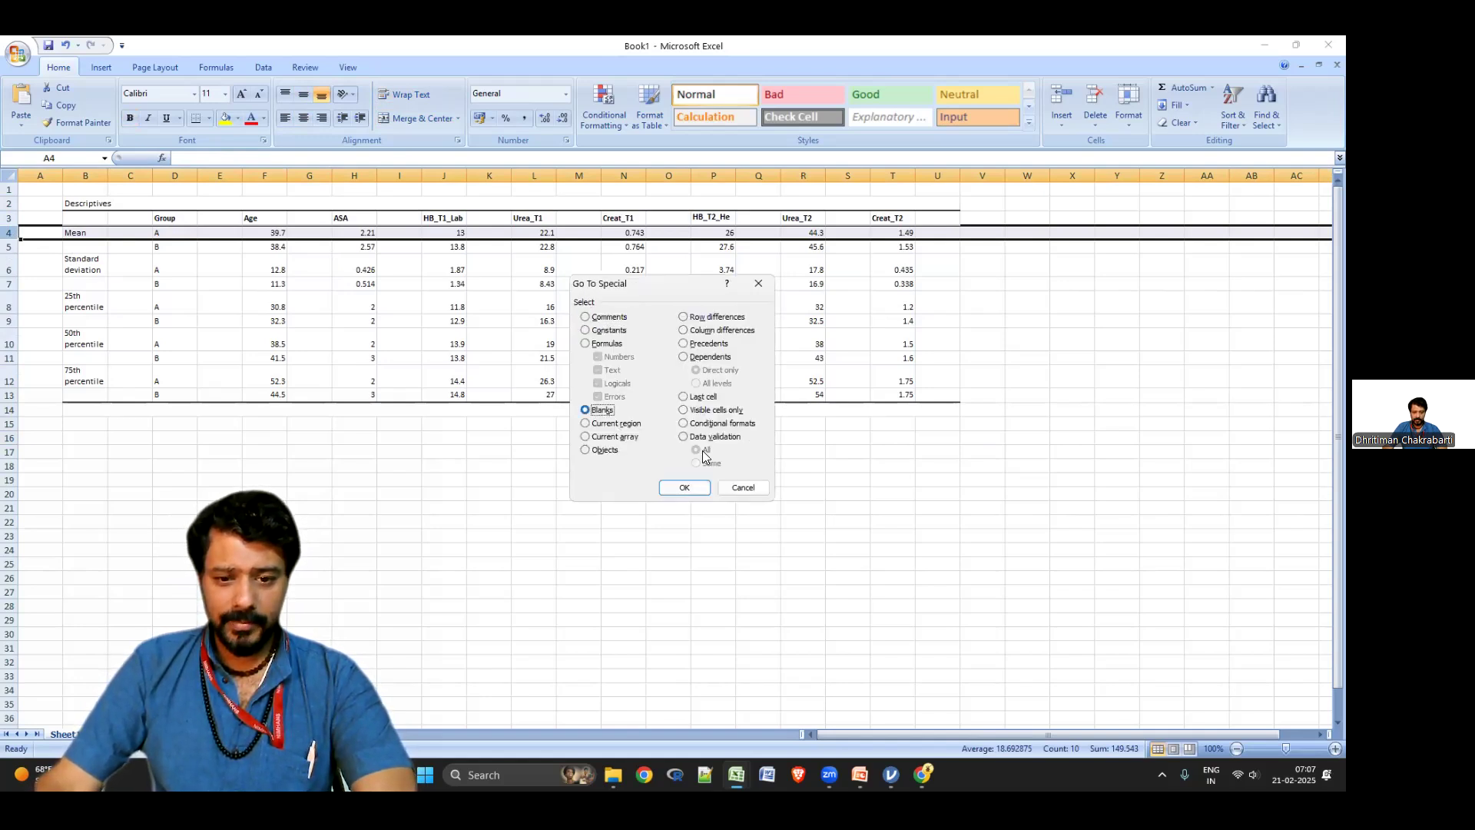
click(690, 488)
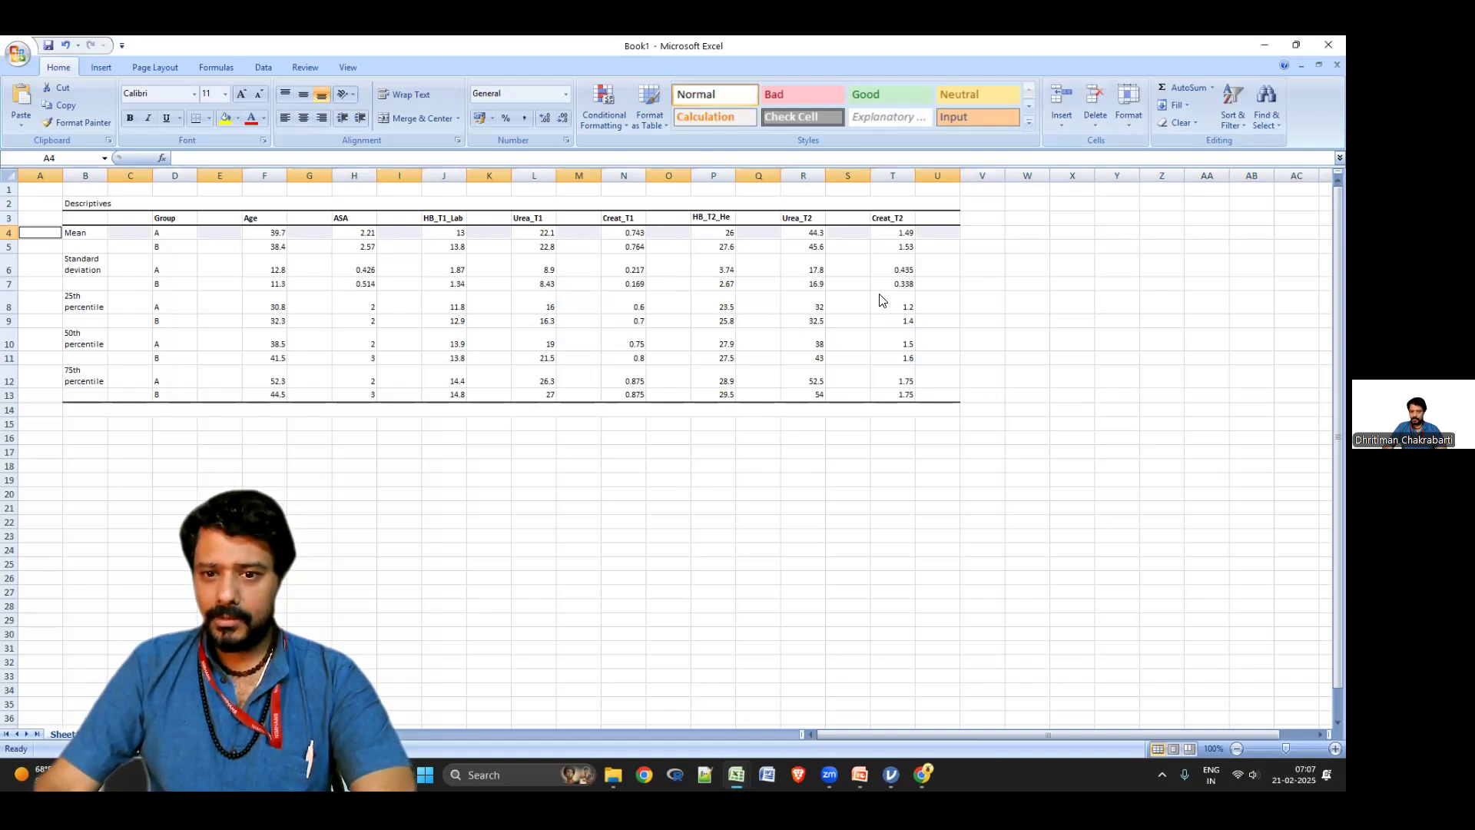
click(1094, 123)
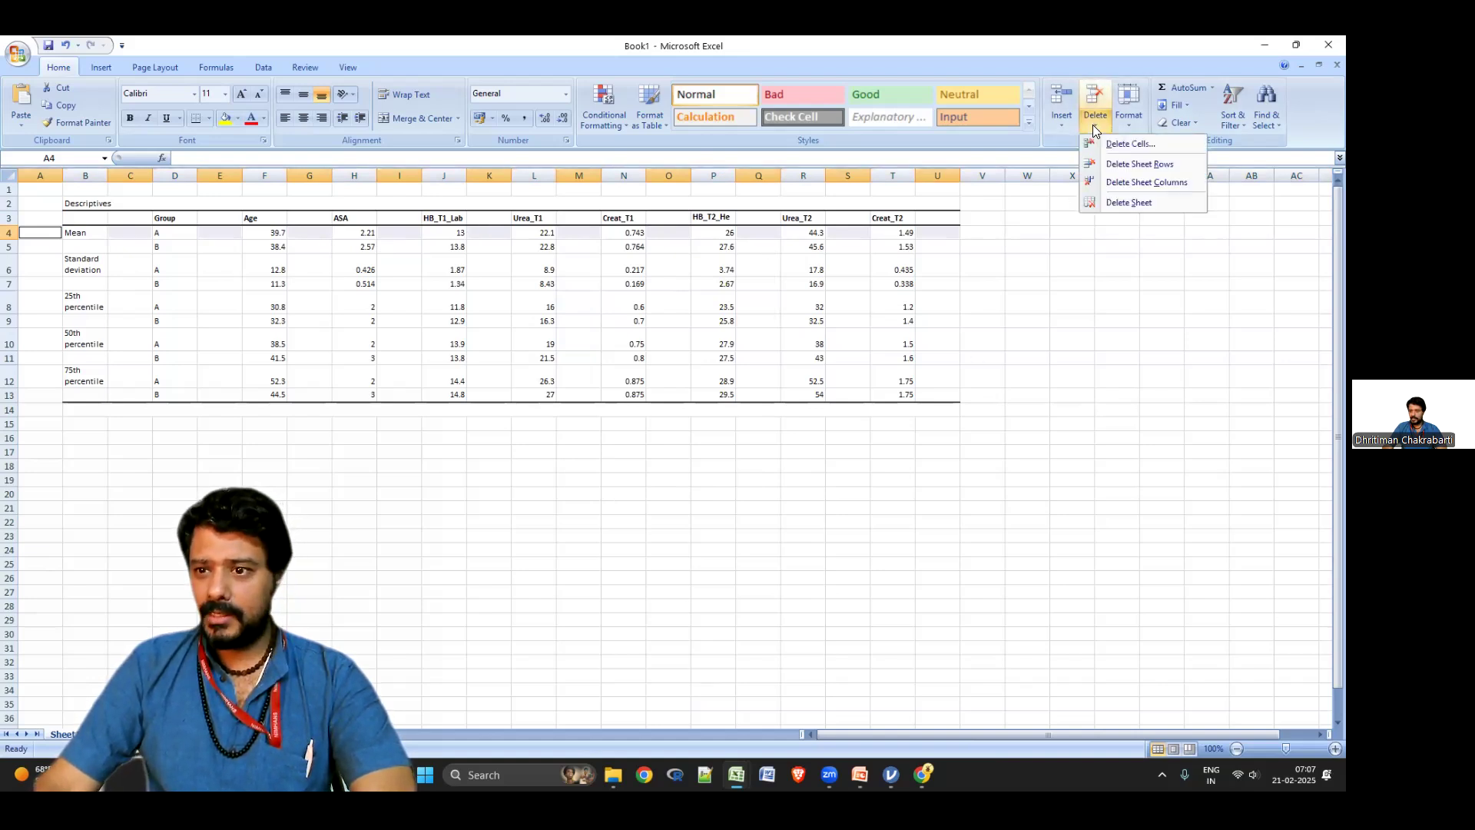
click(1137, 184)
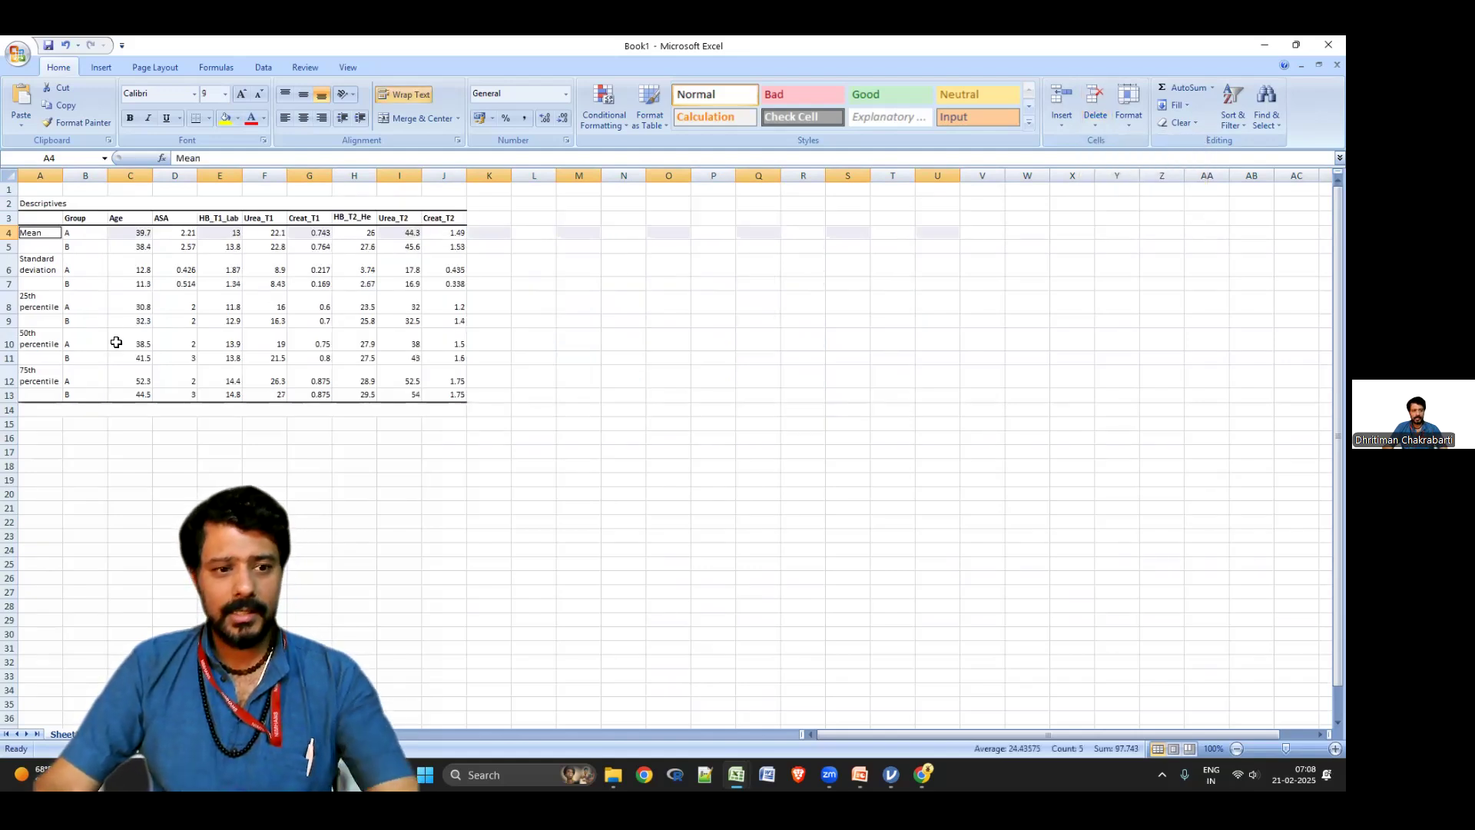
Move the table range A3:J13 two columns over so that it starts at cell C3
mouse_move(37, 219)
mouse_down()
mouse_move(180, 234)
mouse_move(438, 394)
mouse_up()
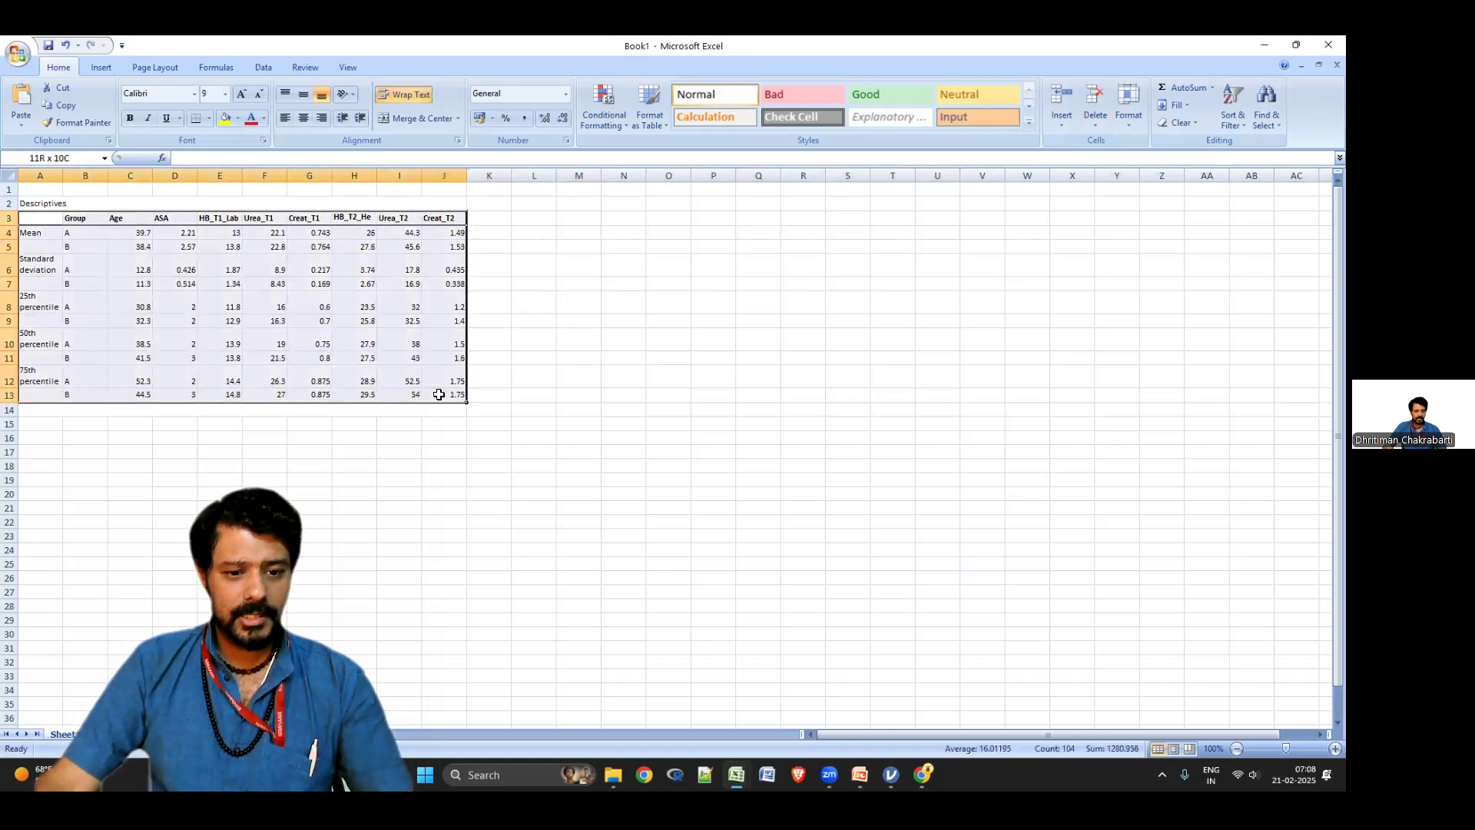
key(ctrl+c)
key(Right)
key(Right)
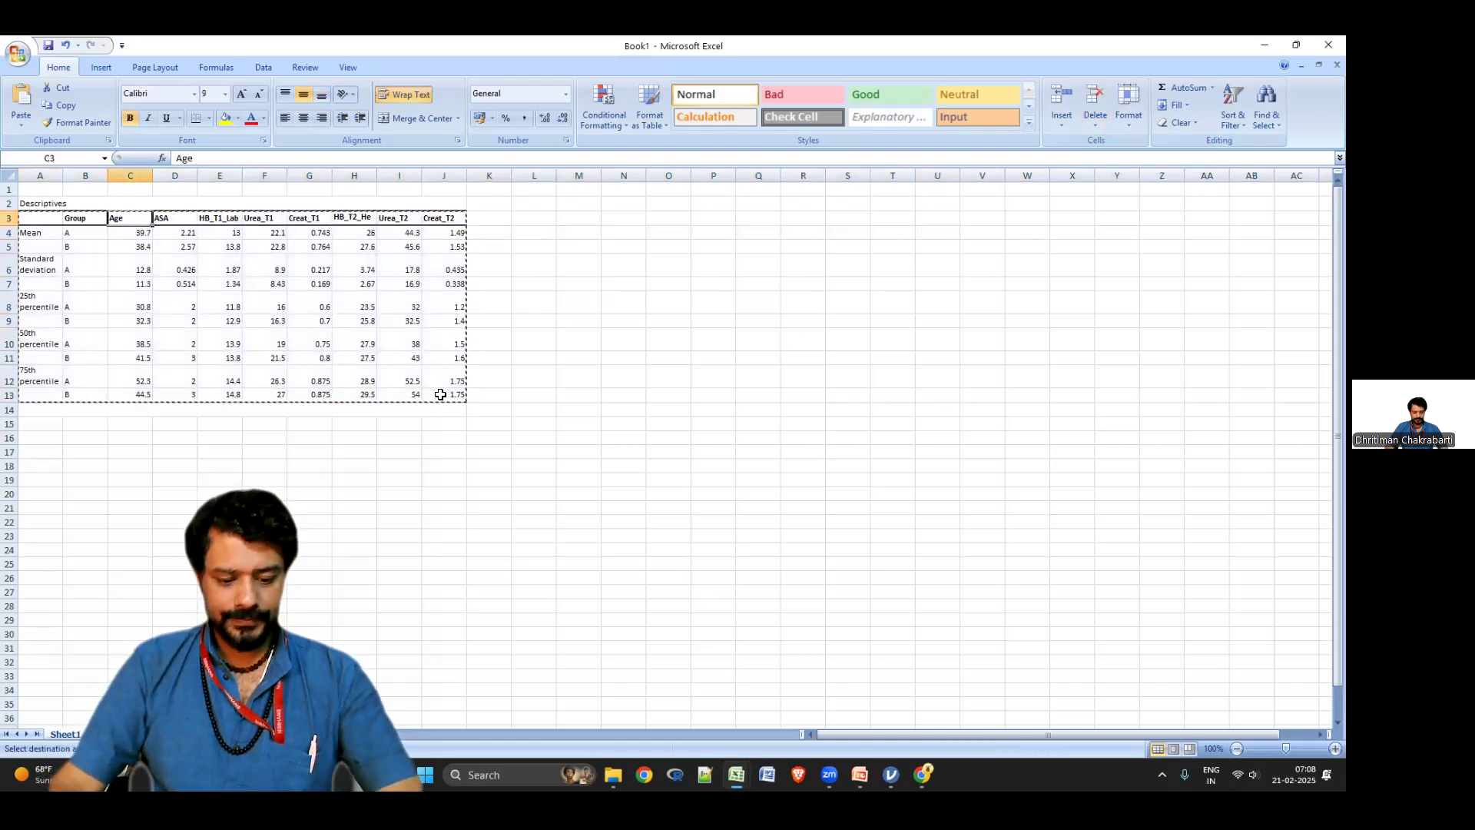
key(ctrl+v)
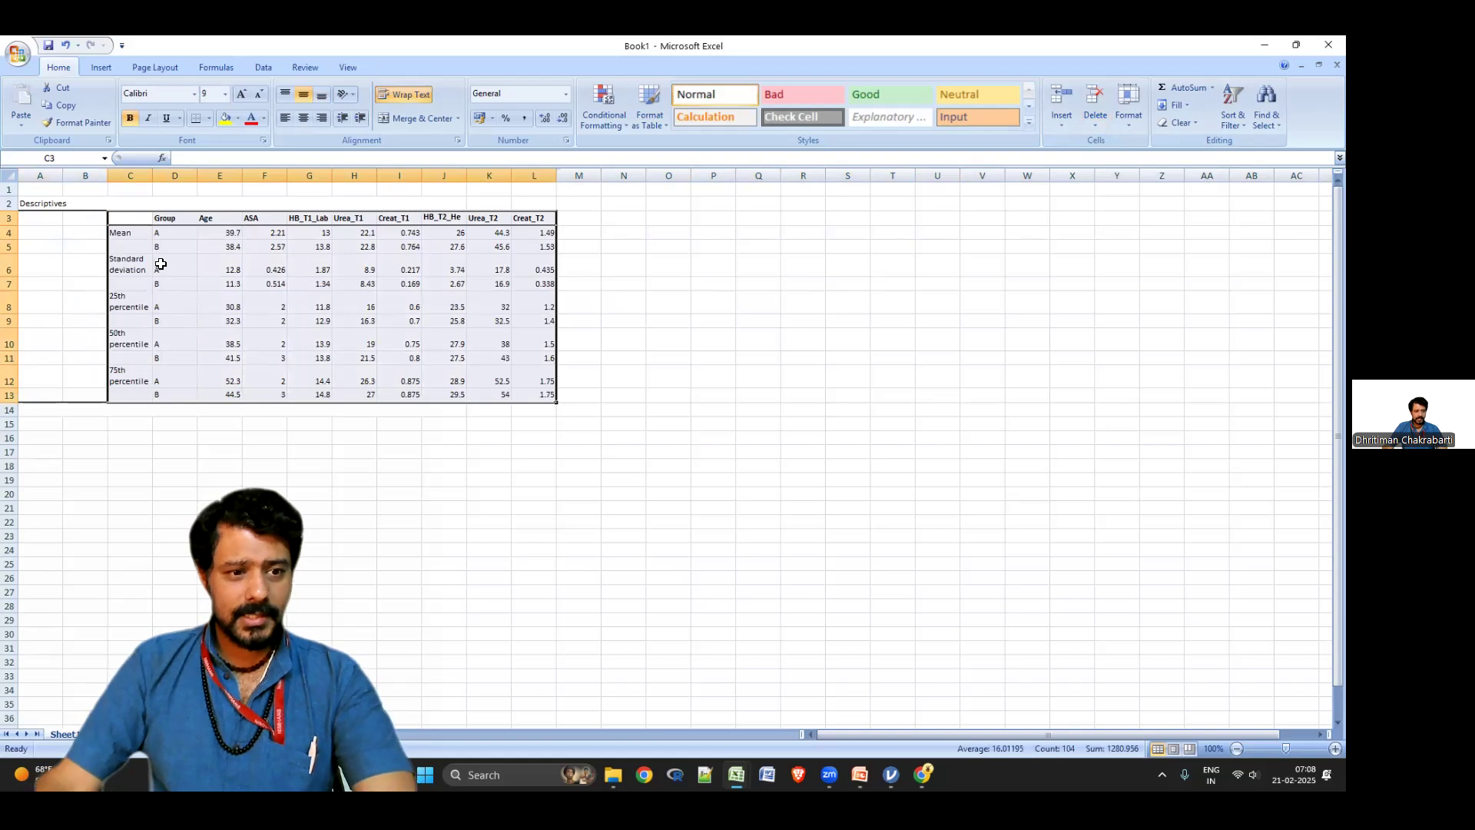
click(354, 265)
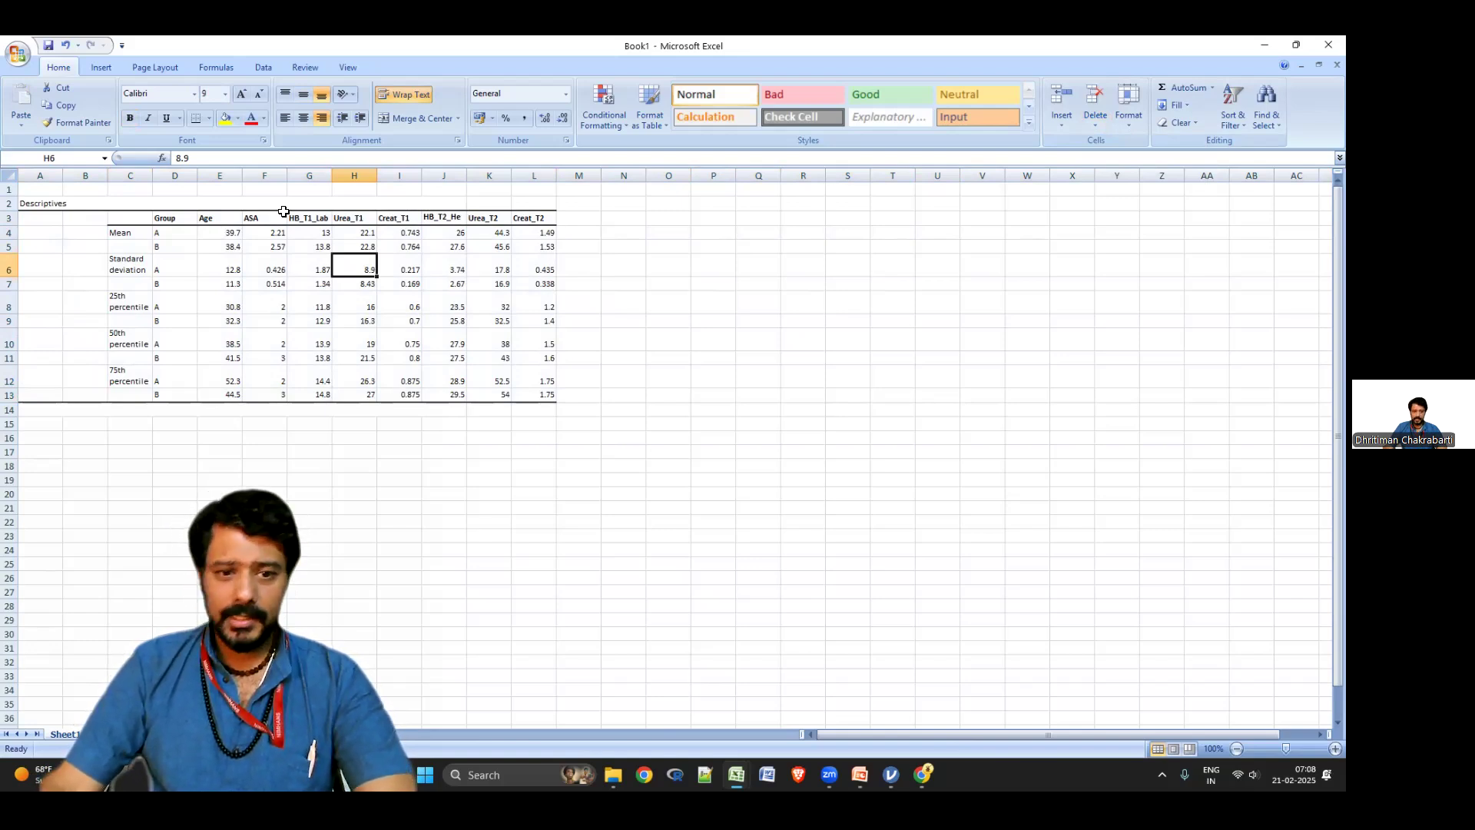
Begin a CONCATENATE formula in N4 that joins Group A's Age 50th percentile in E10 with the text " ("
click(631, 234)
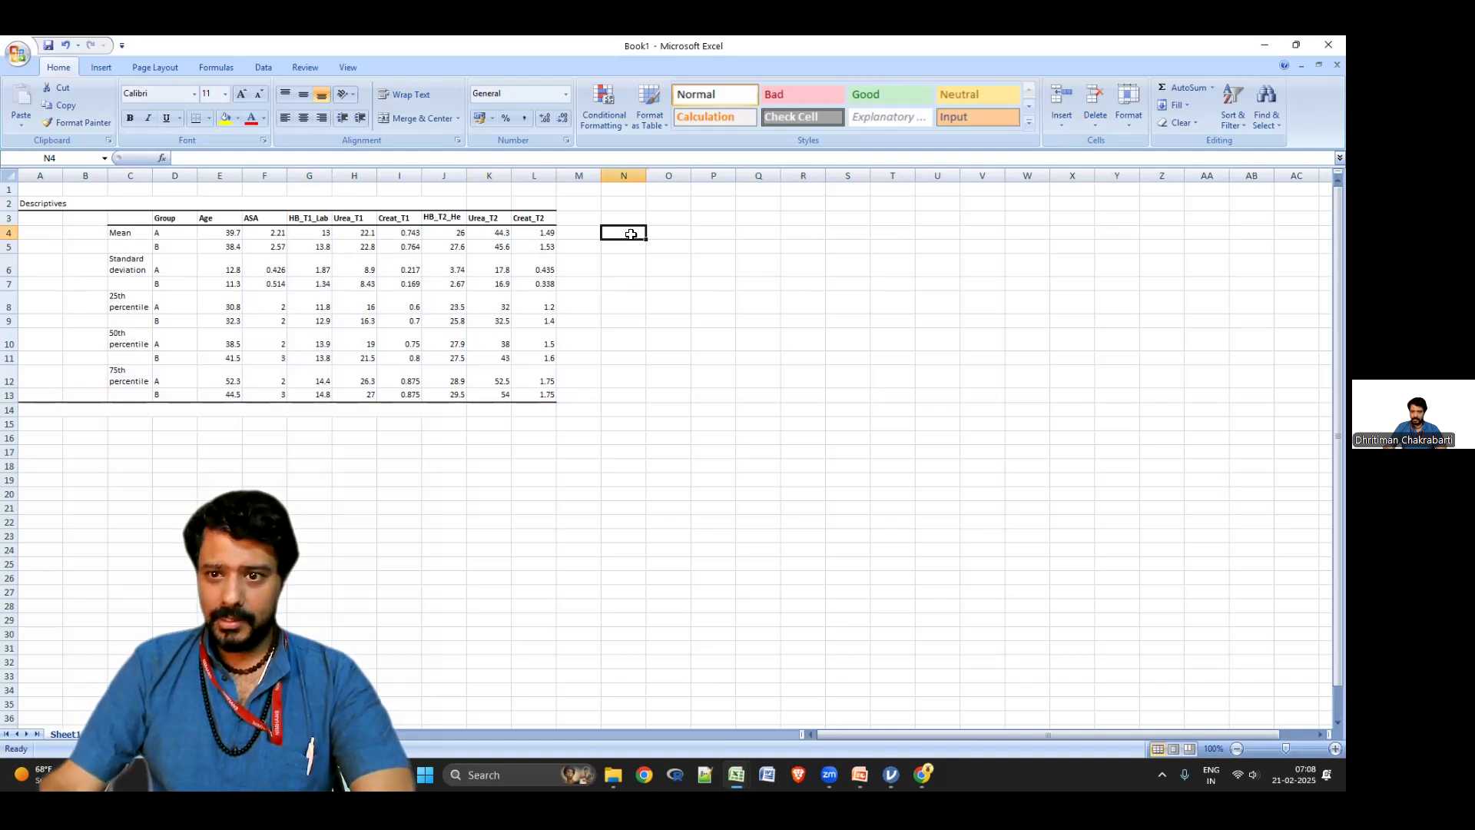
text(=)
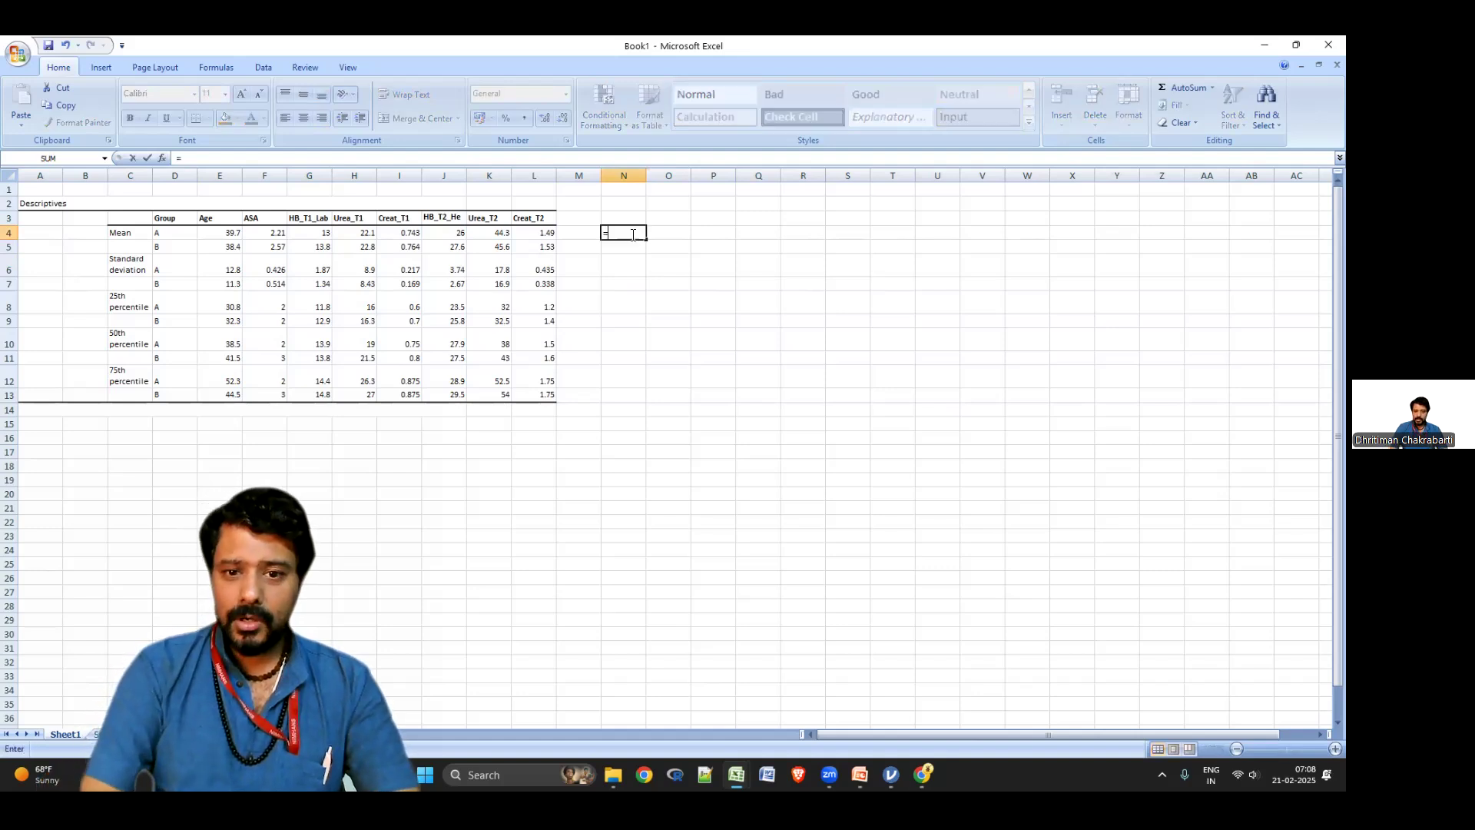
text(c)
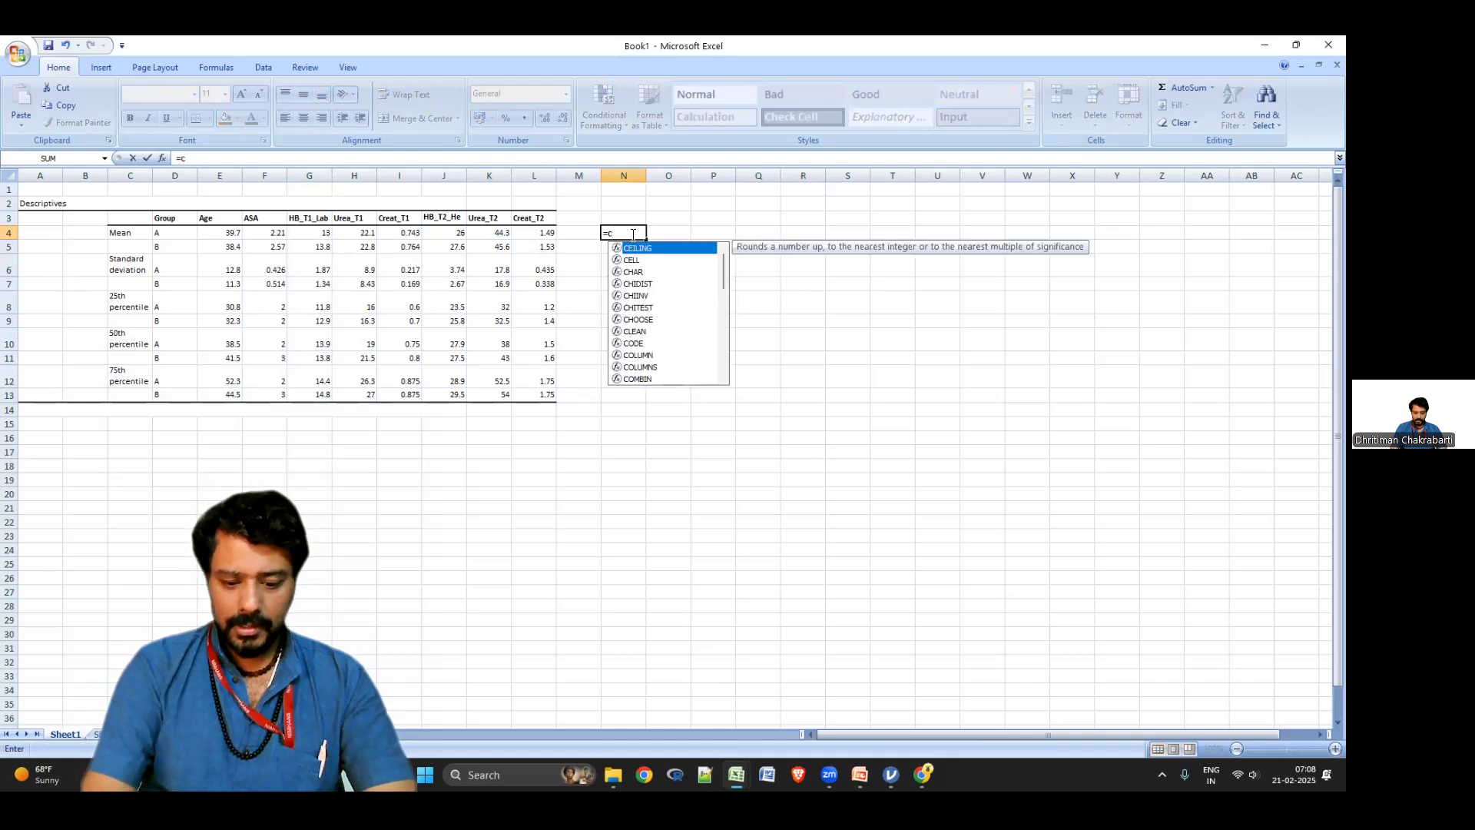
text(oncatenate)
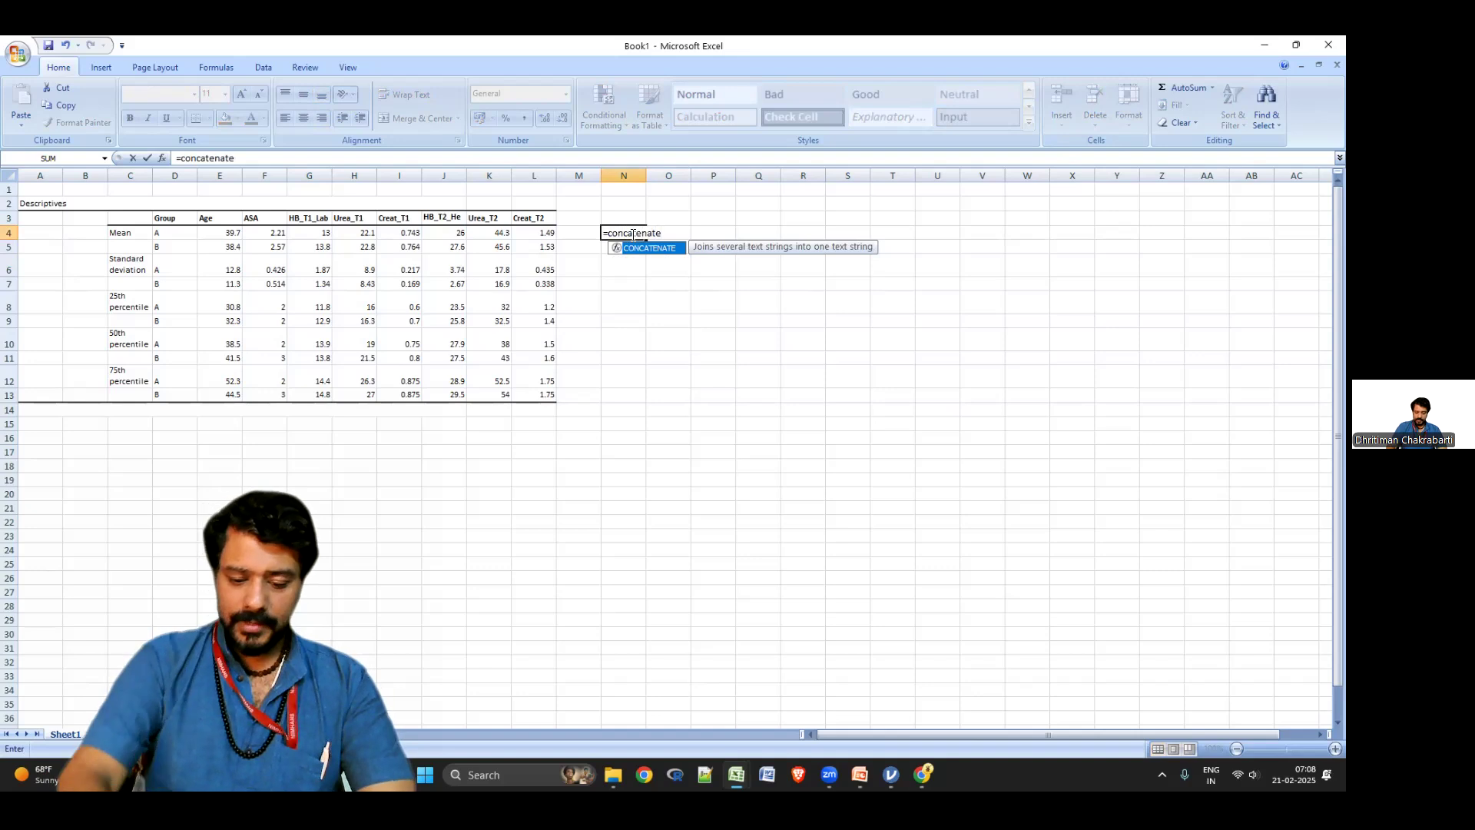
text(()
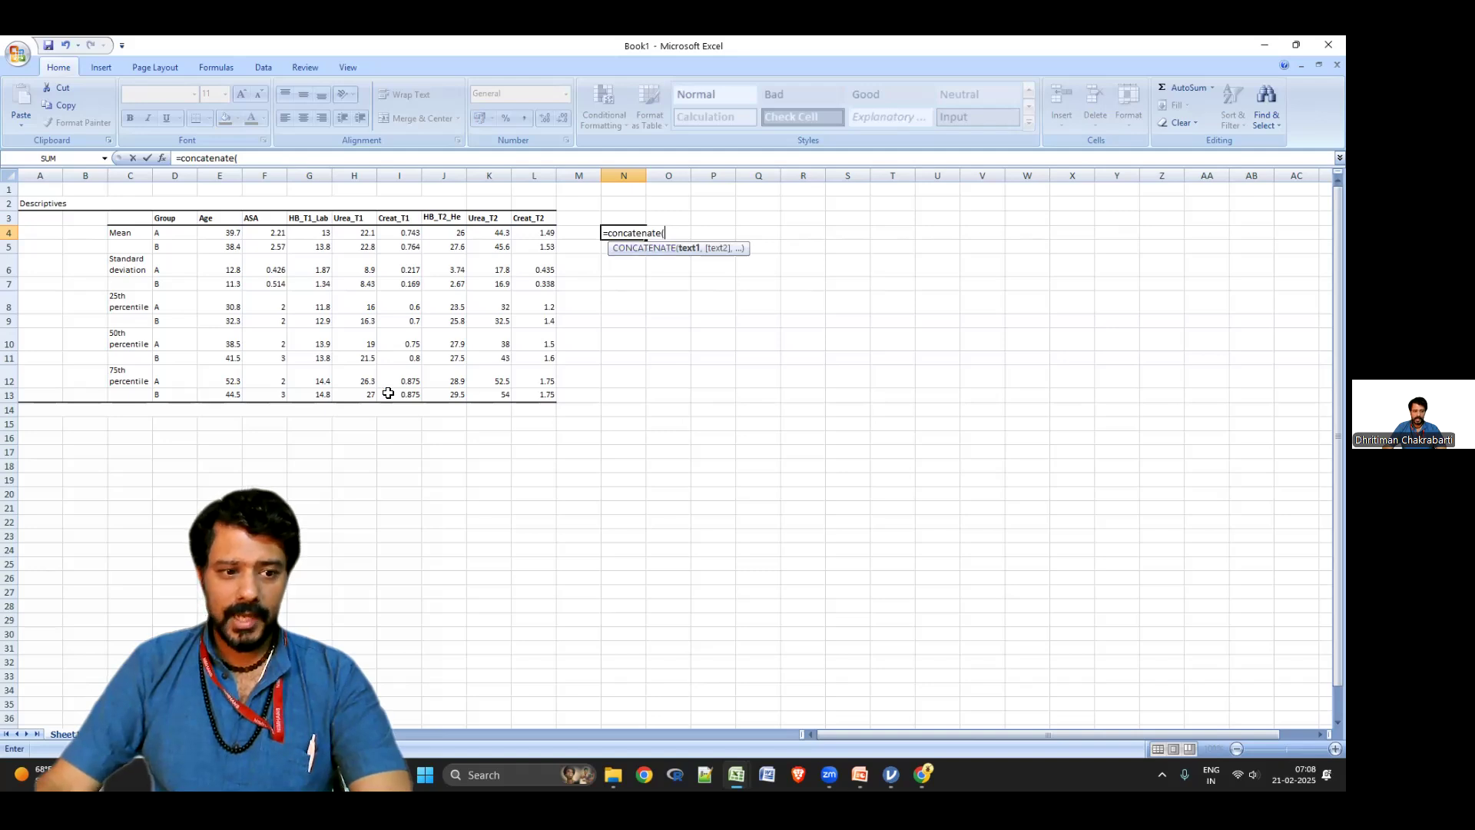
click(230, 343)
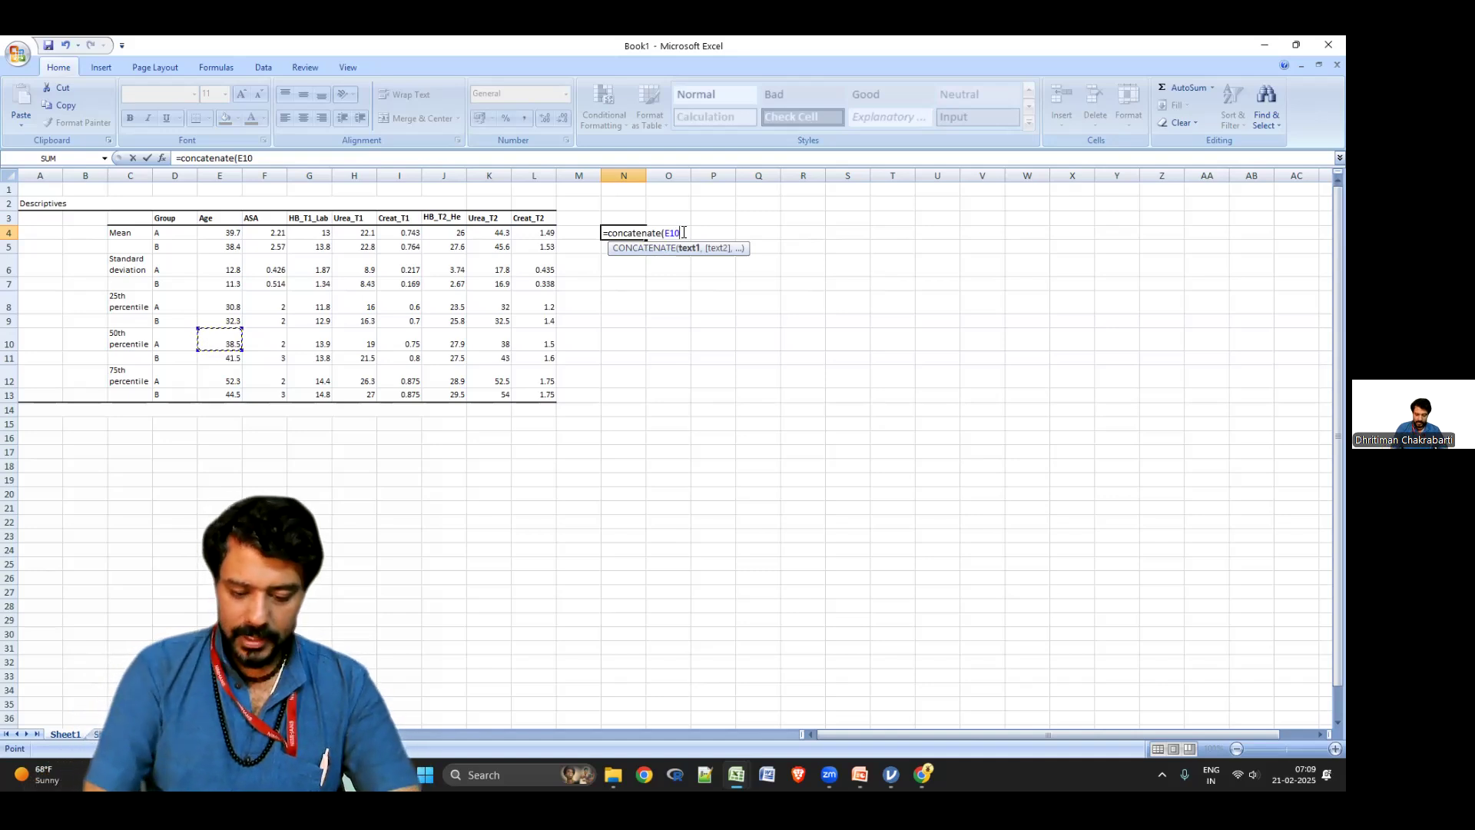
text(,)
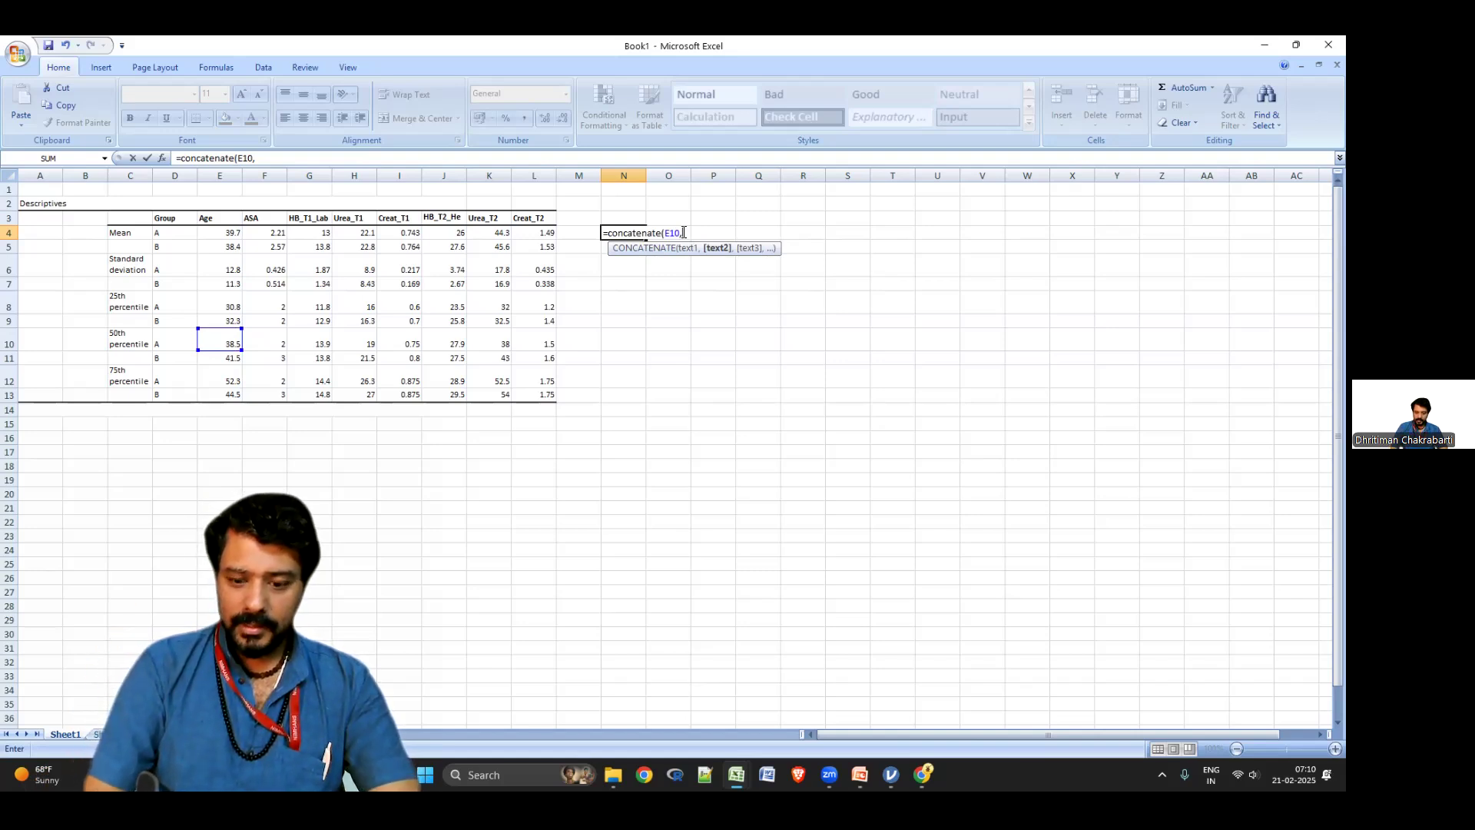
text(")
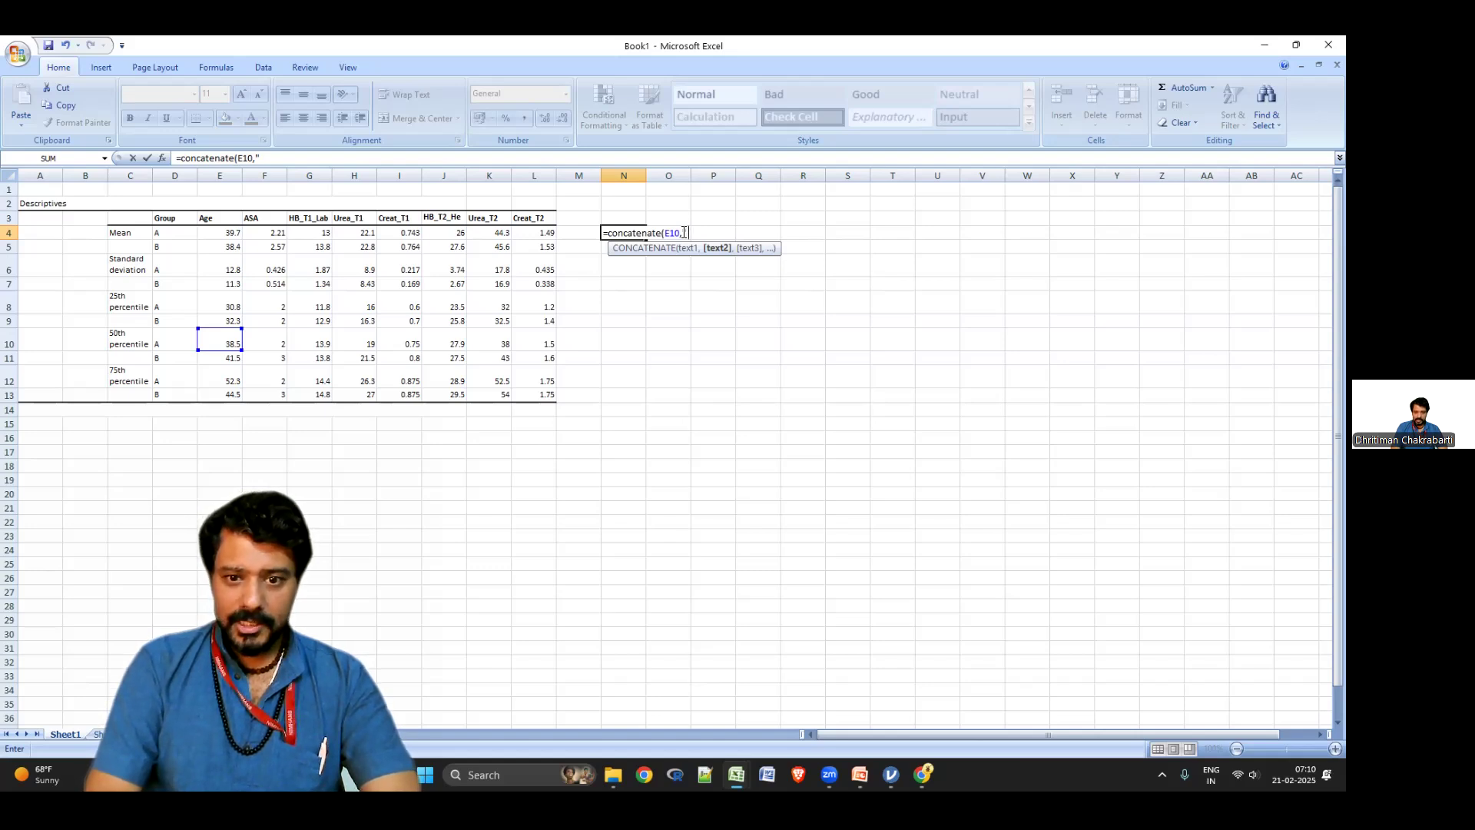
text(()
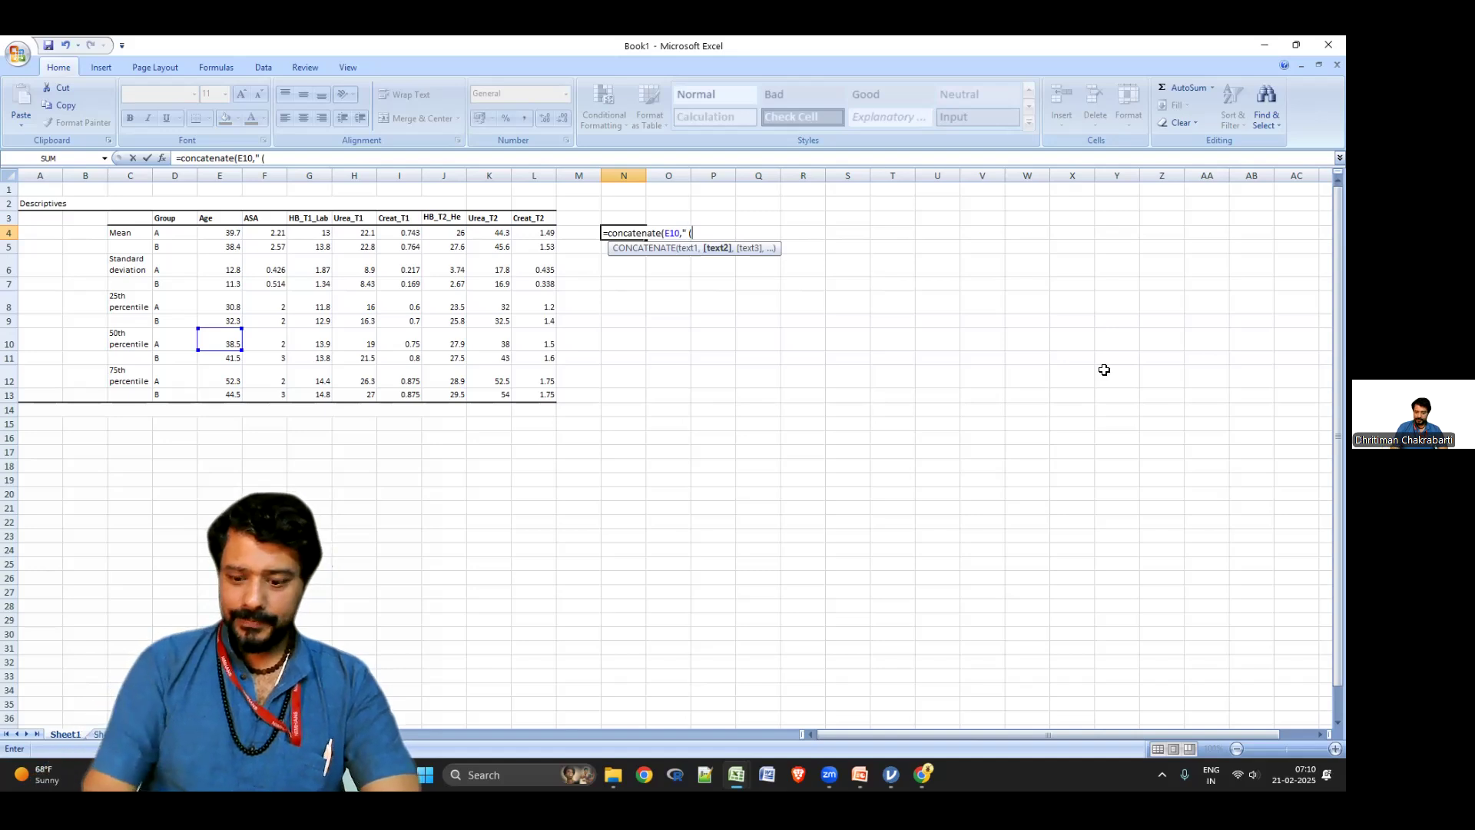
text(",)
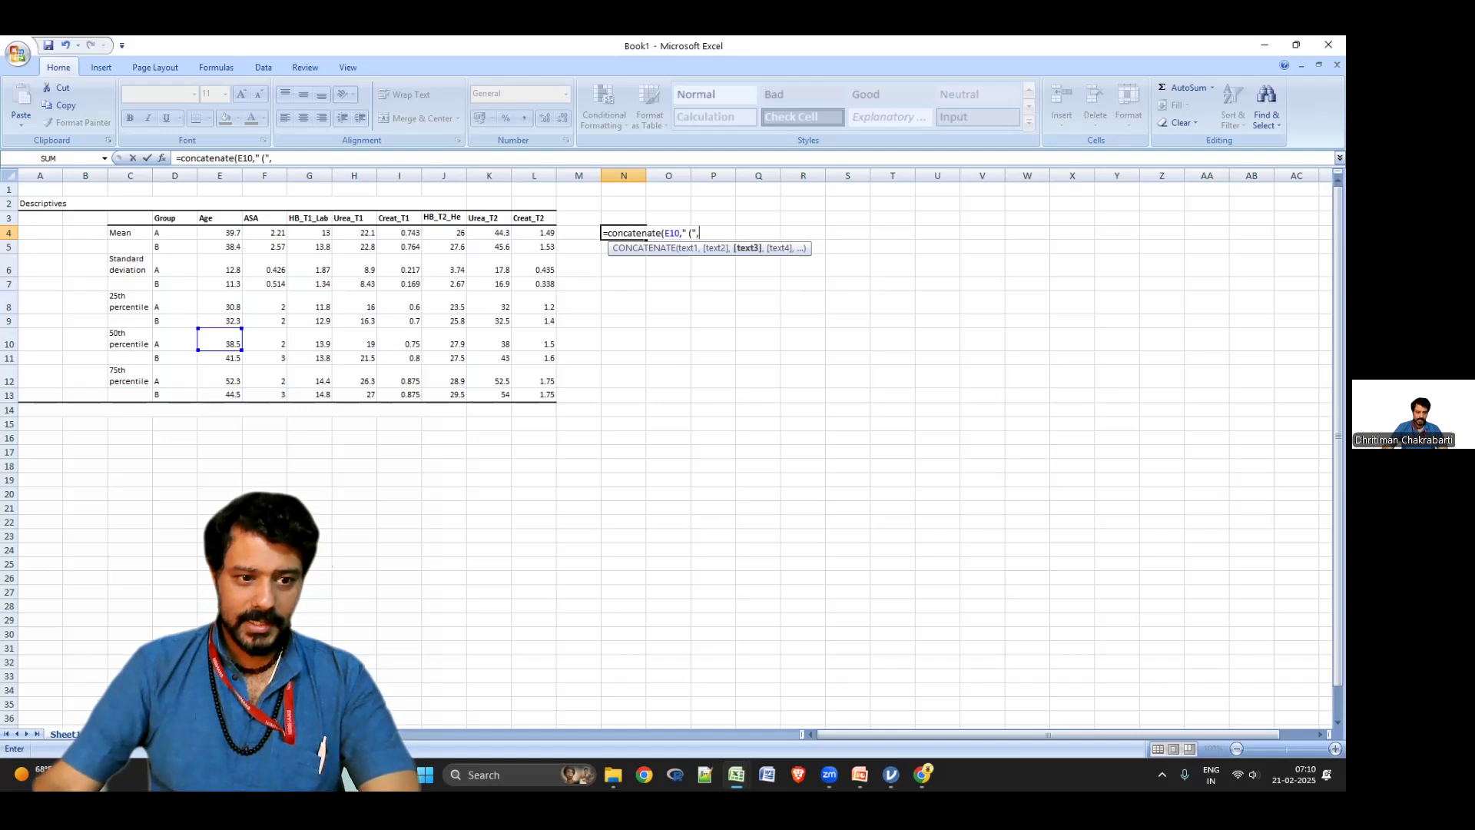
Complete the N4 formula with the 25th percentile E8, the text " - ", the 75th percentile E12 and the text ")"
click(222, 310)
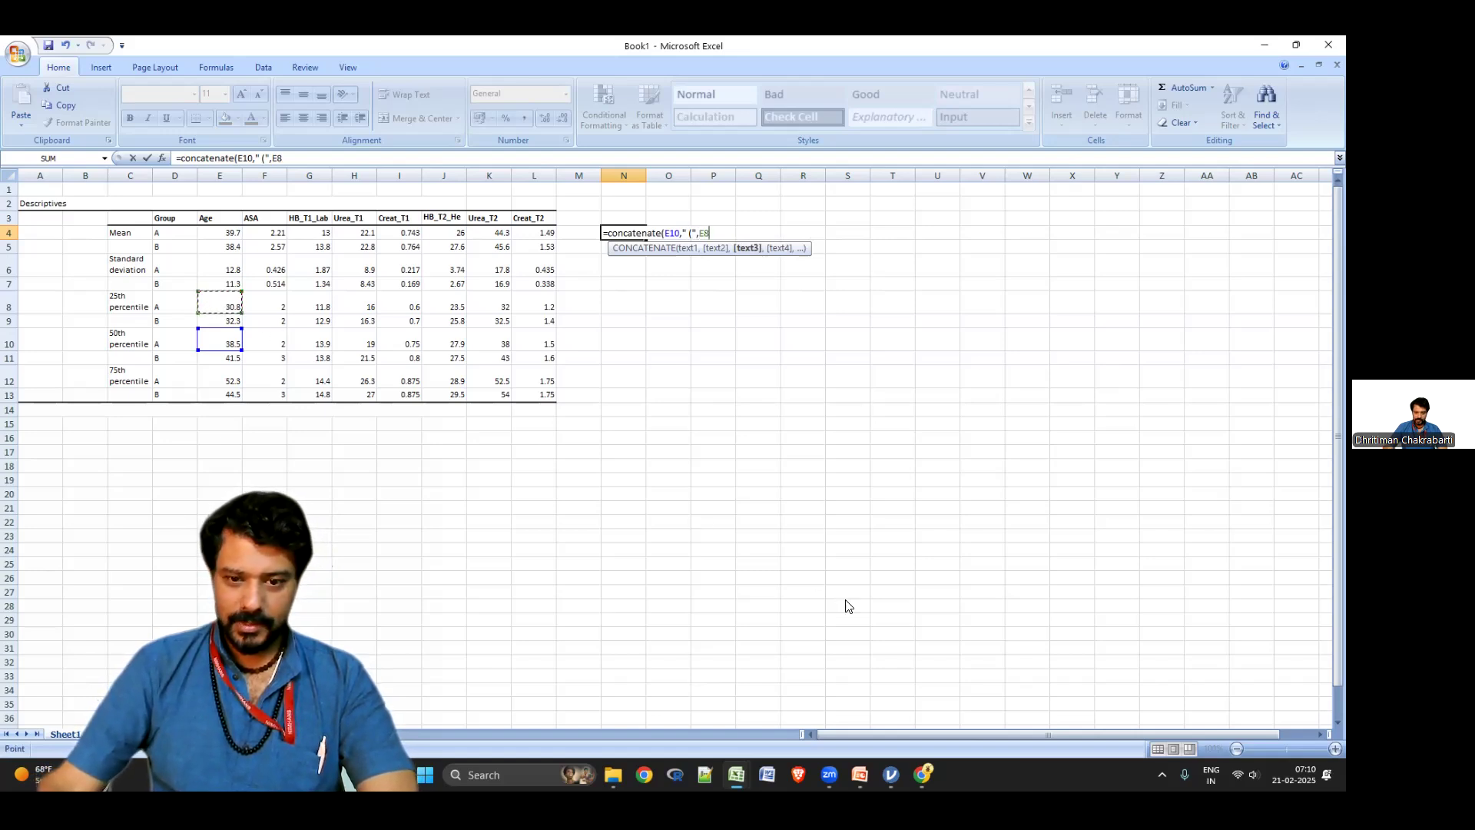
text(,)
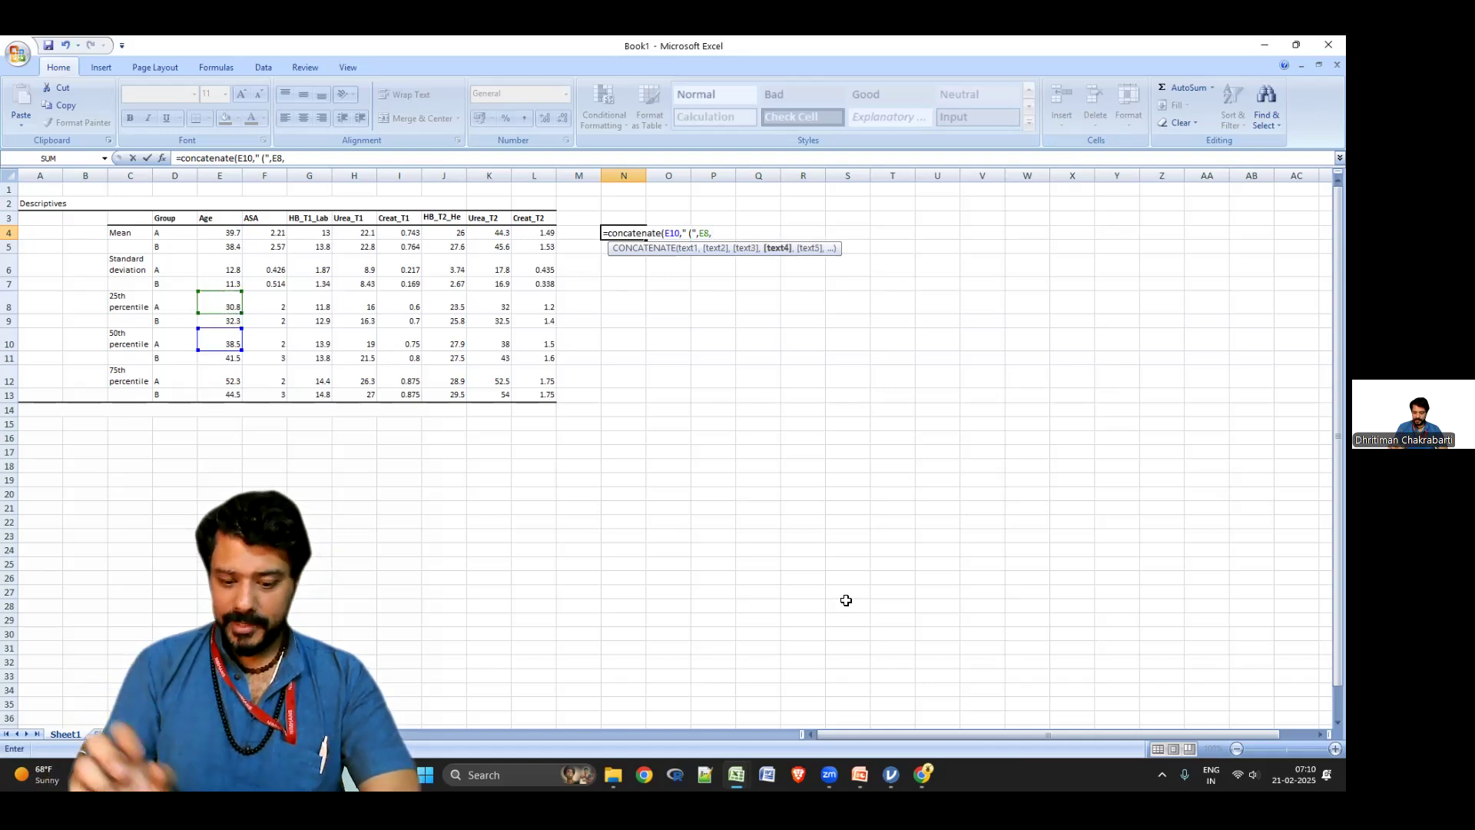
text(")
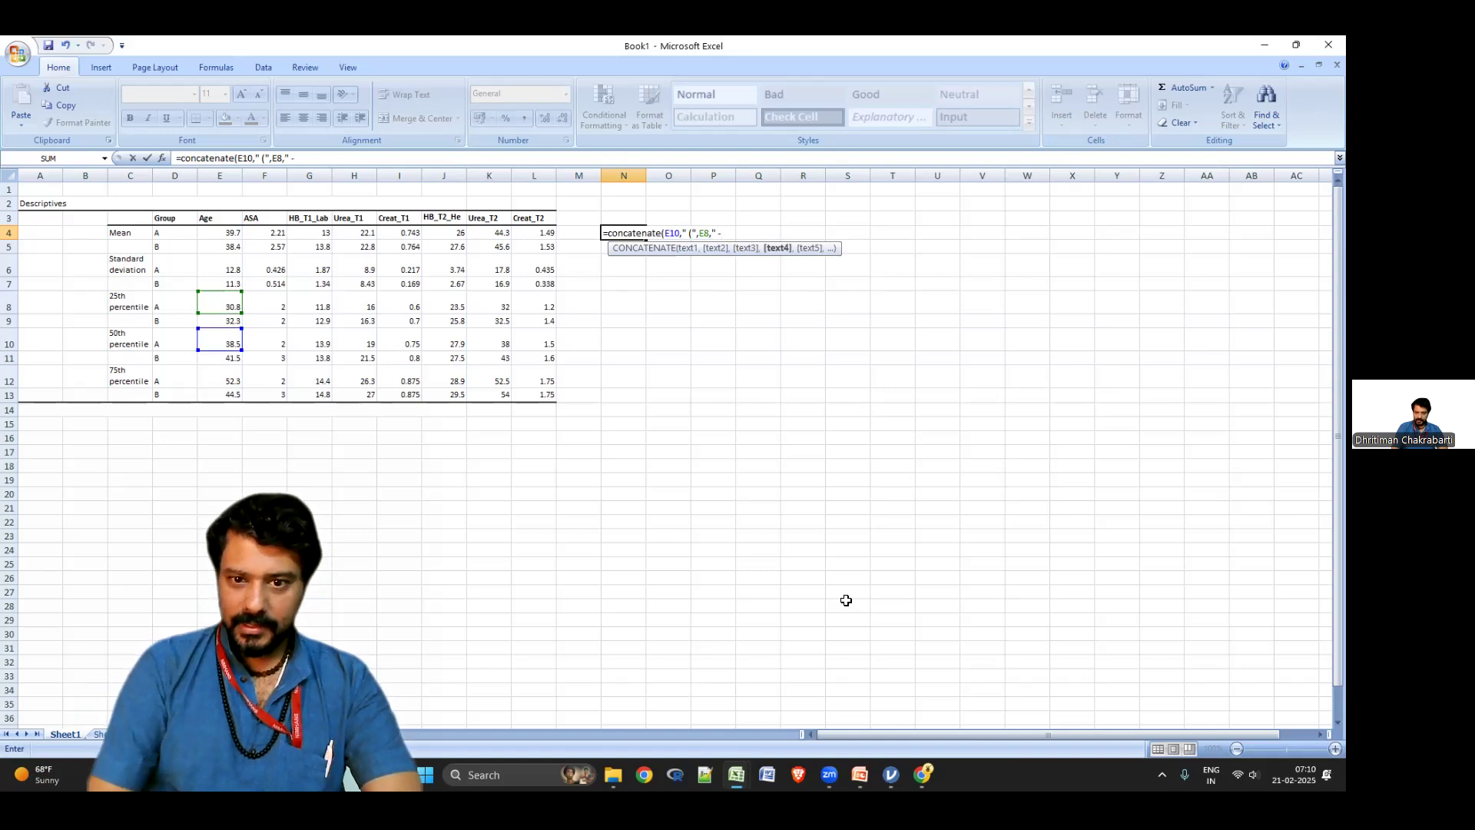
text( - ",)
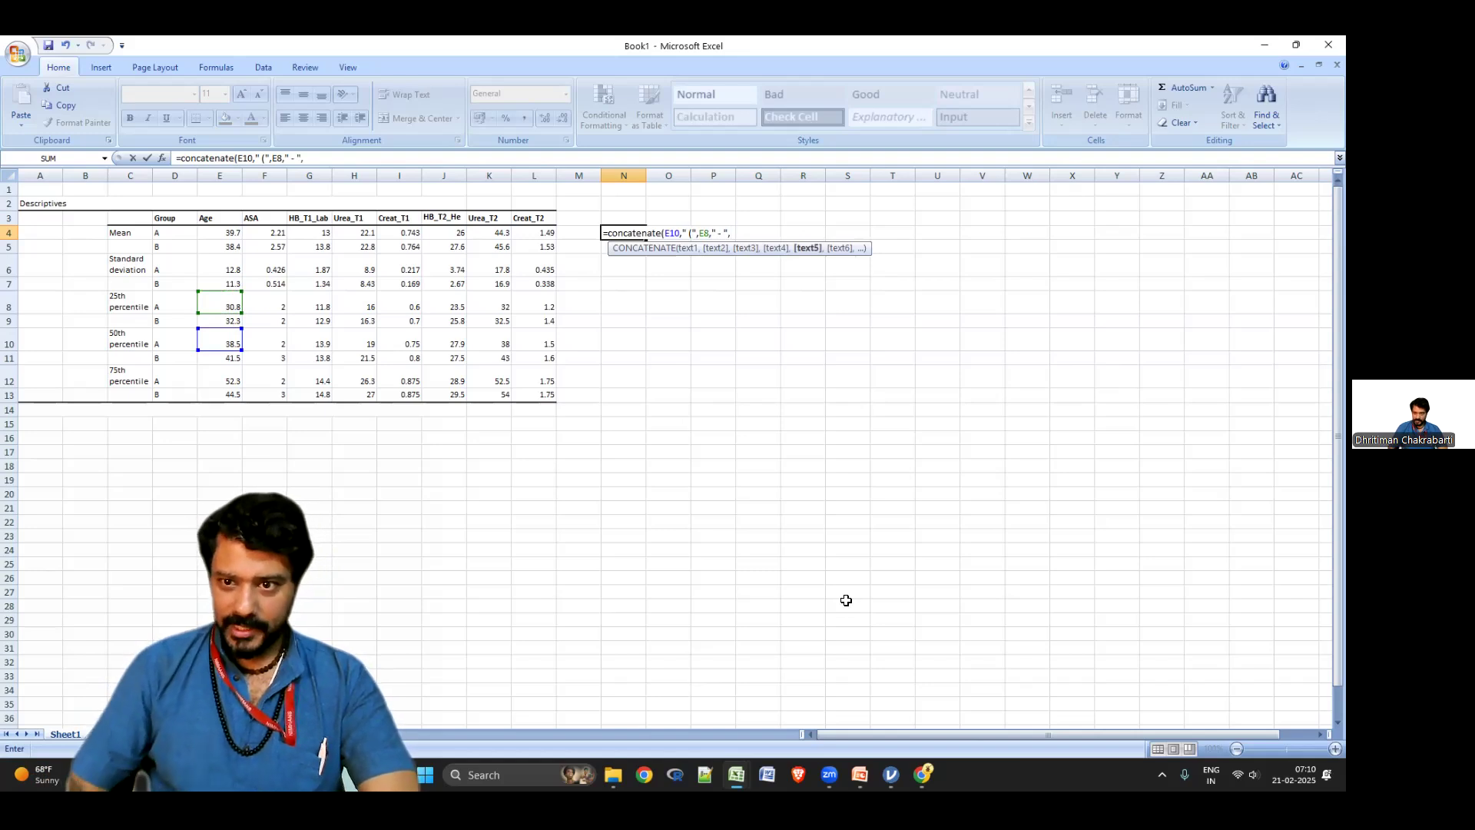
click(224, 378)
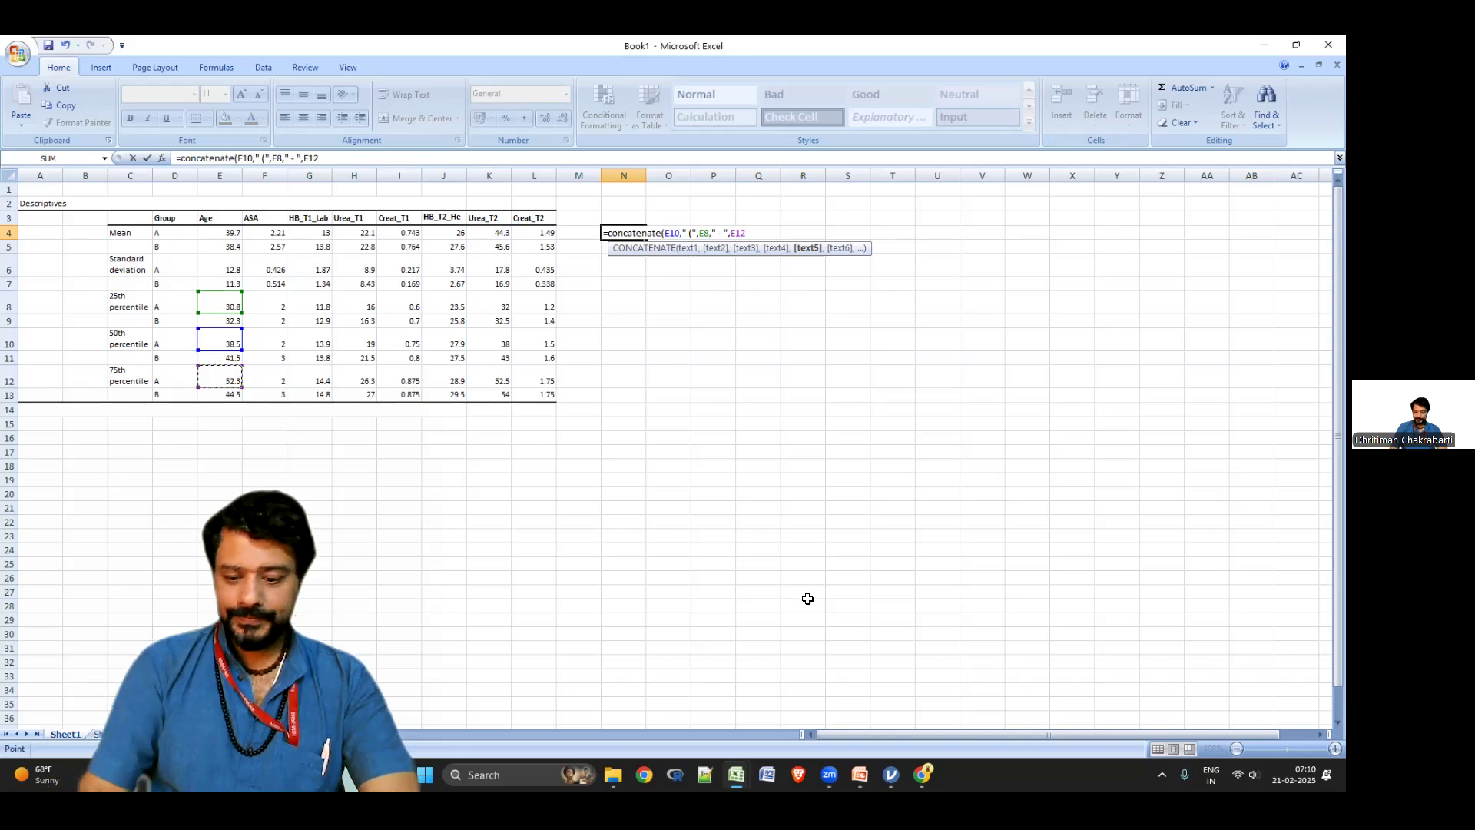
text(,)
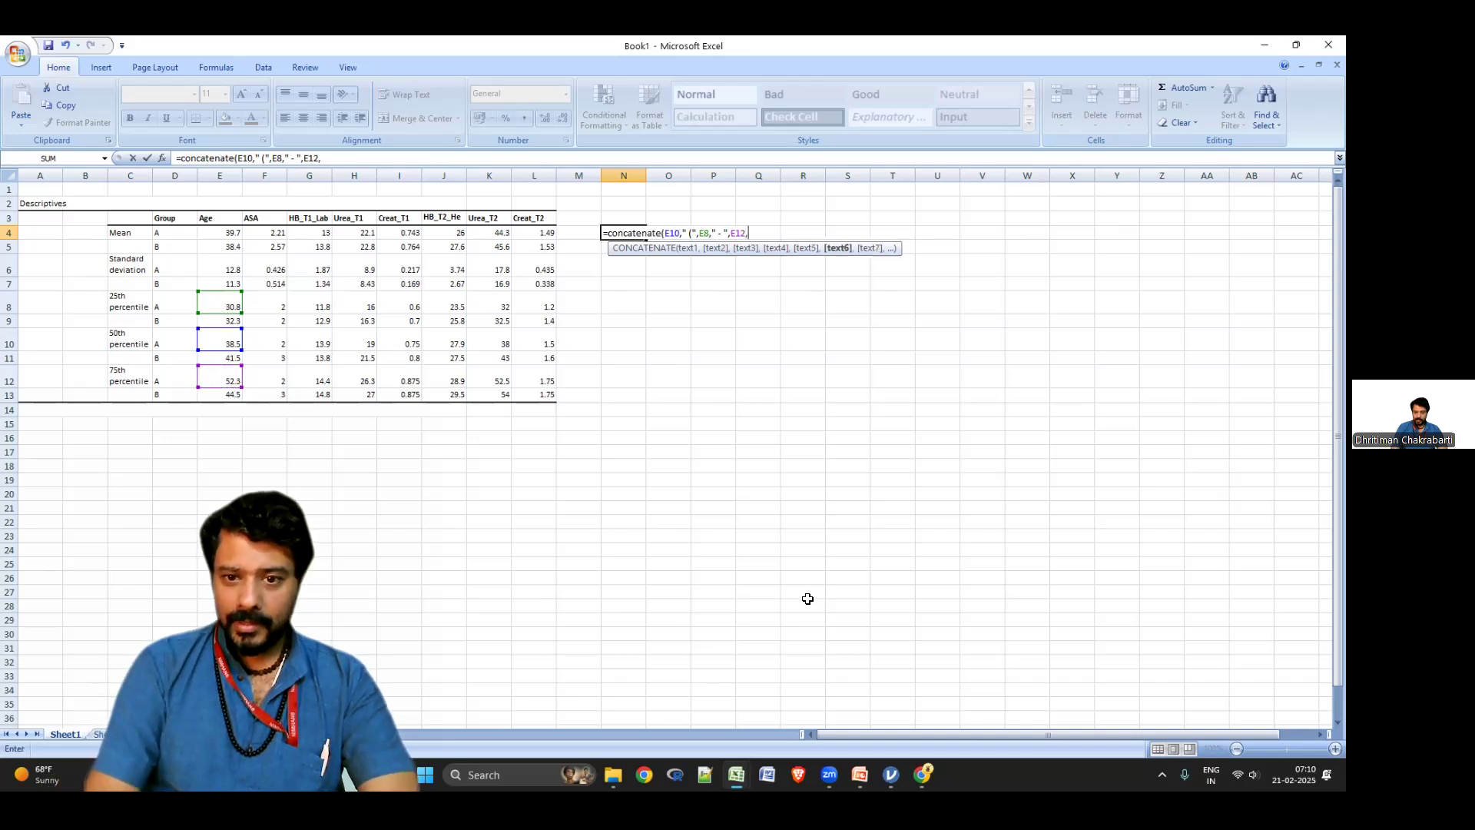
text("))
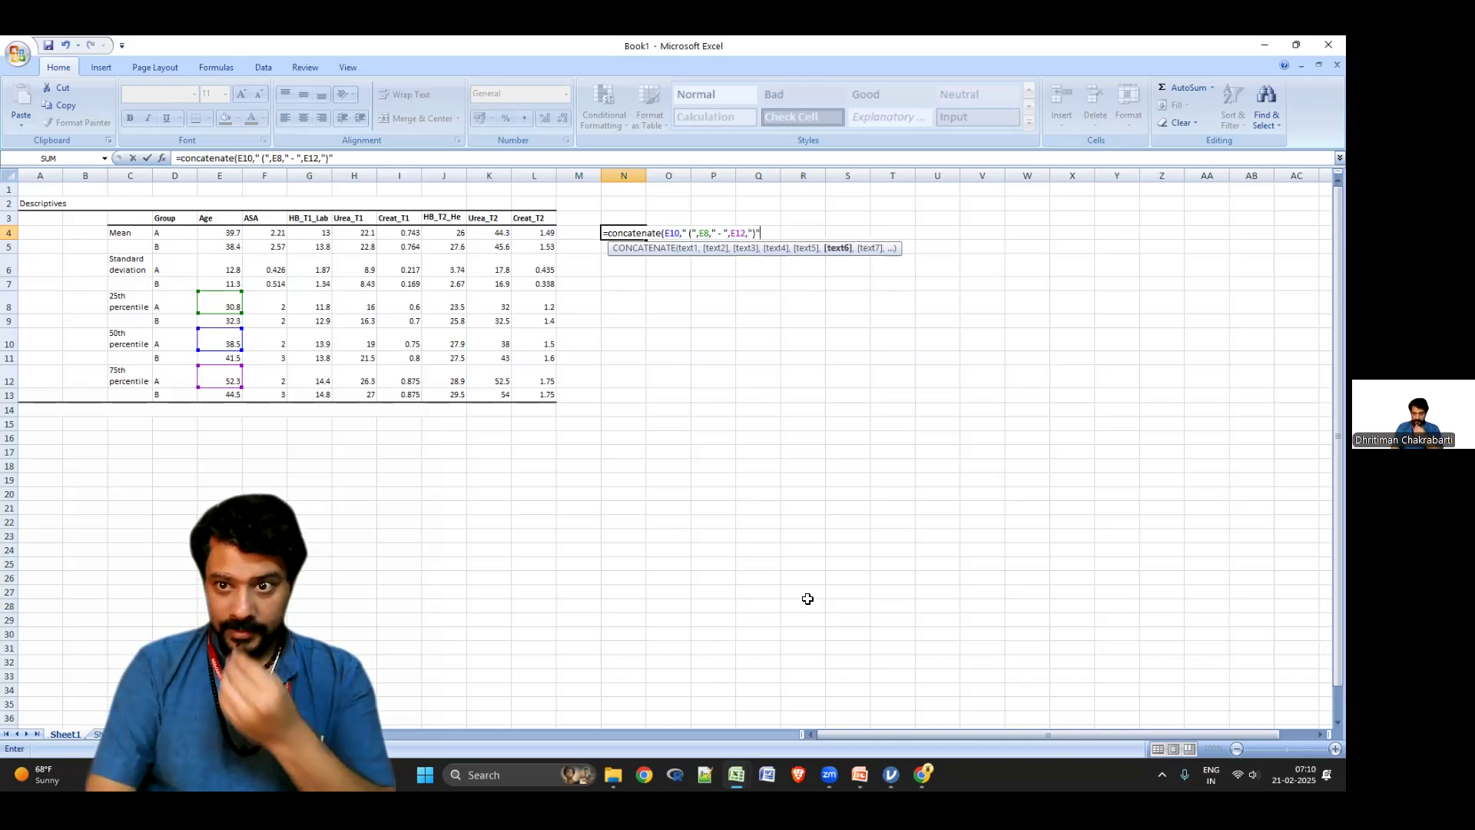
text())
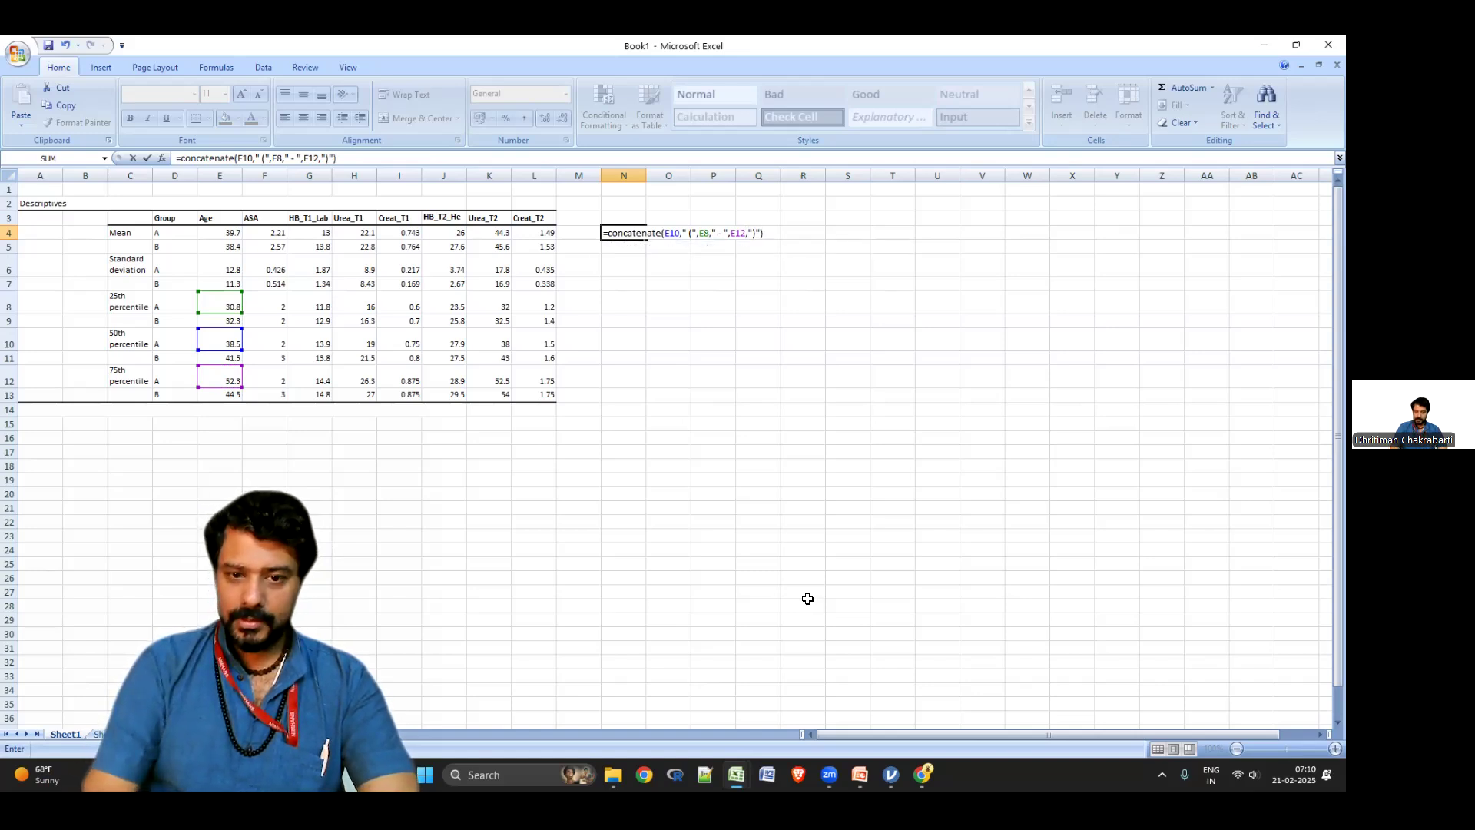
key(Return)
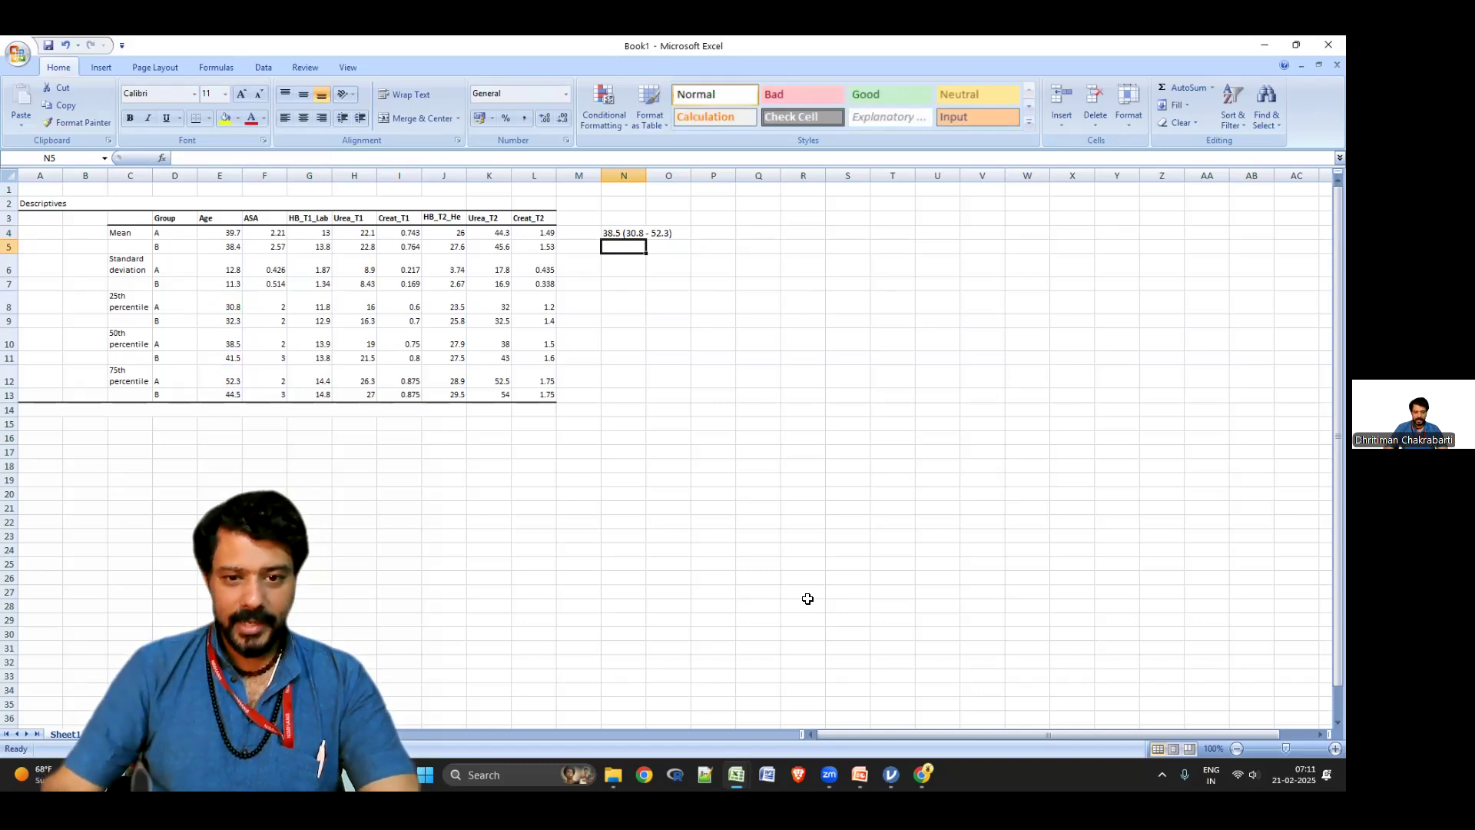
Fill the N4 formula across to U4, clear the extra cell V4 and autofit the widths of columns N to U
click(623, 232)
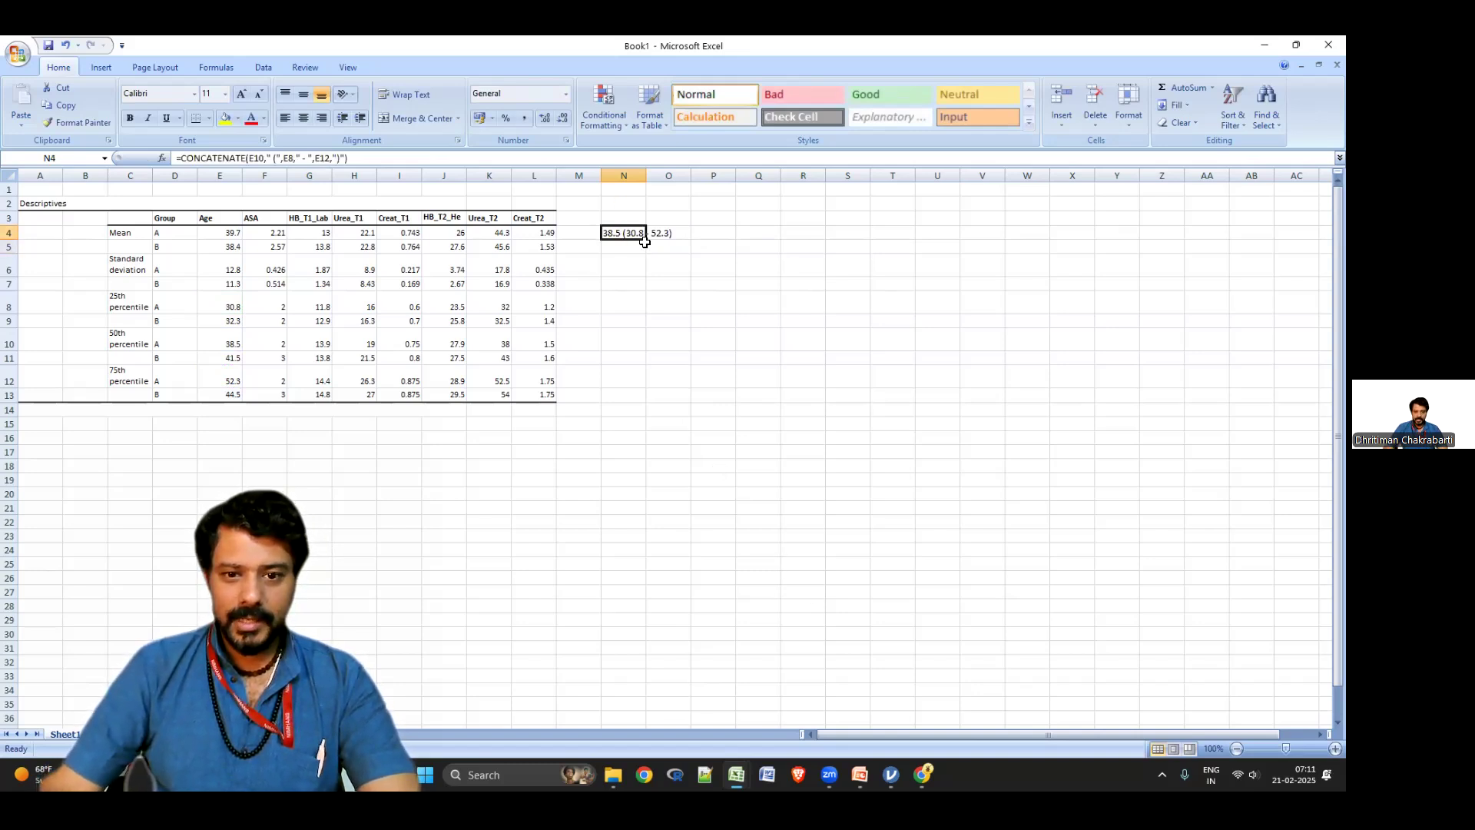
drag(644, 243, 992, 235)
click(991, 236)
key(Delete)
mouse_move(623, 175)
mouse_down()
mouse_move(1047, 172)
mouse_move(954, 173)
mouse_up()
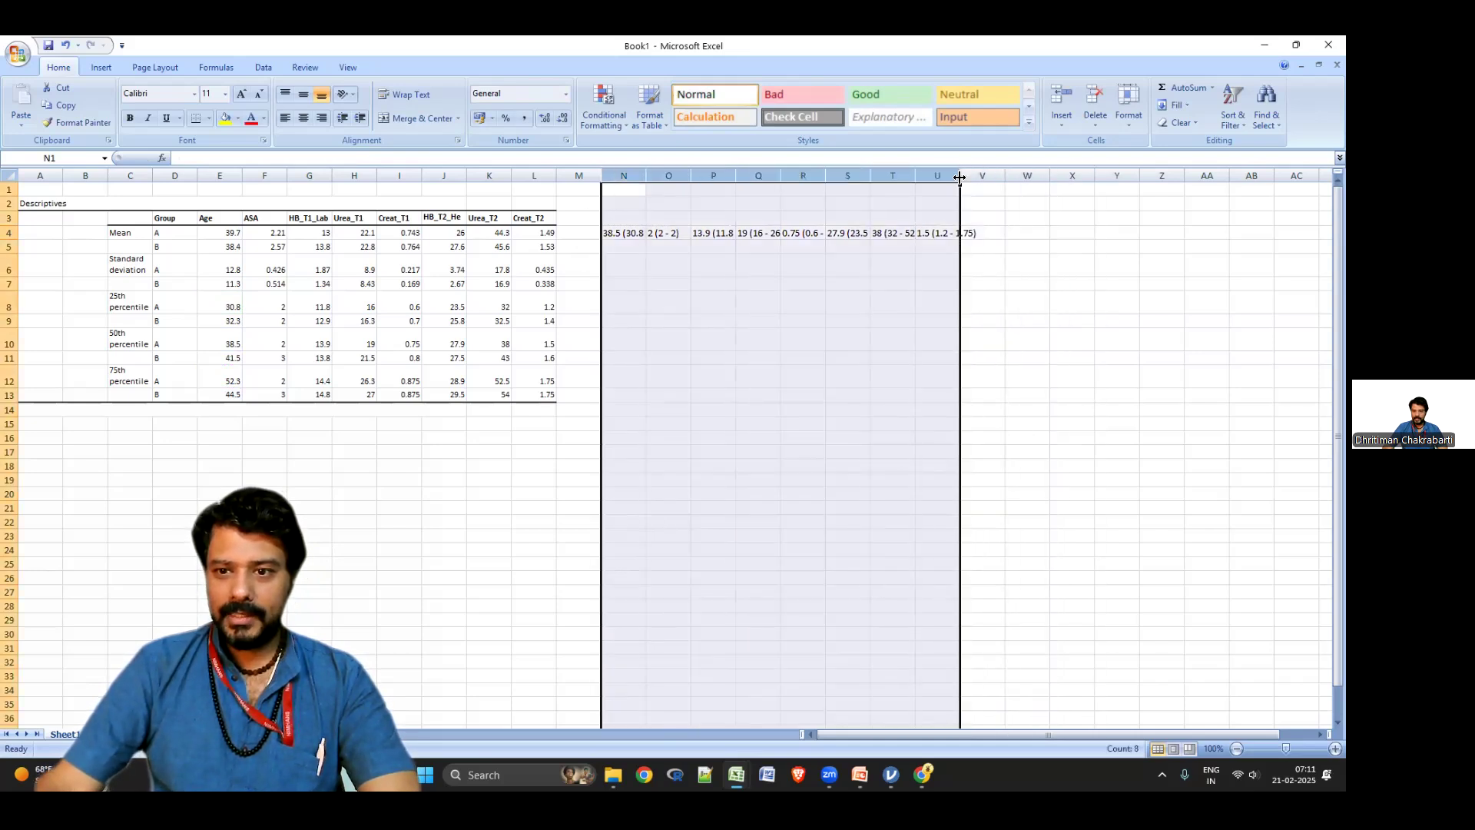
double_click(960, 175)
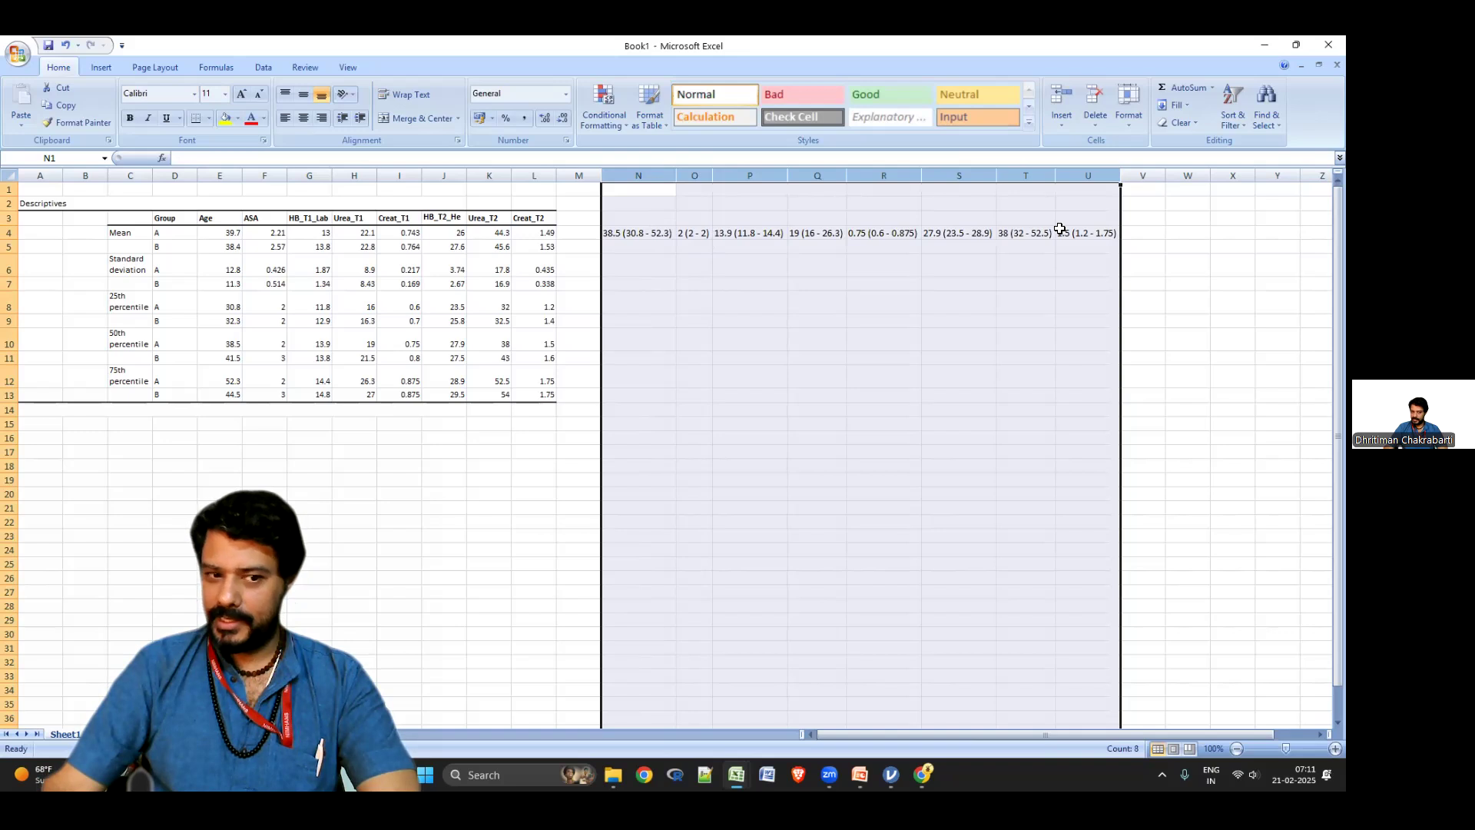
Fill the N4 CONCATENATE formula down to N5, and fill N5 across to U5 for Group B
click(632, 245)
click(632, 233)
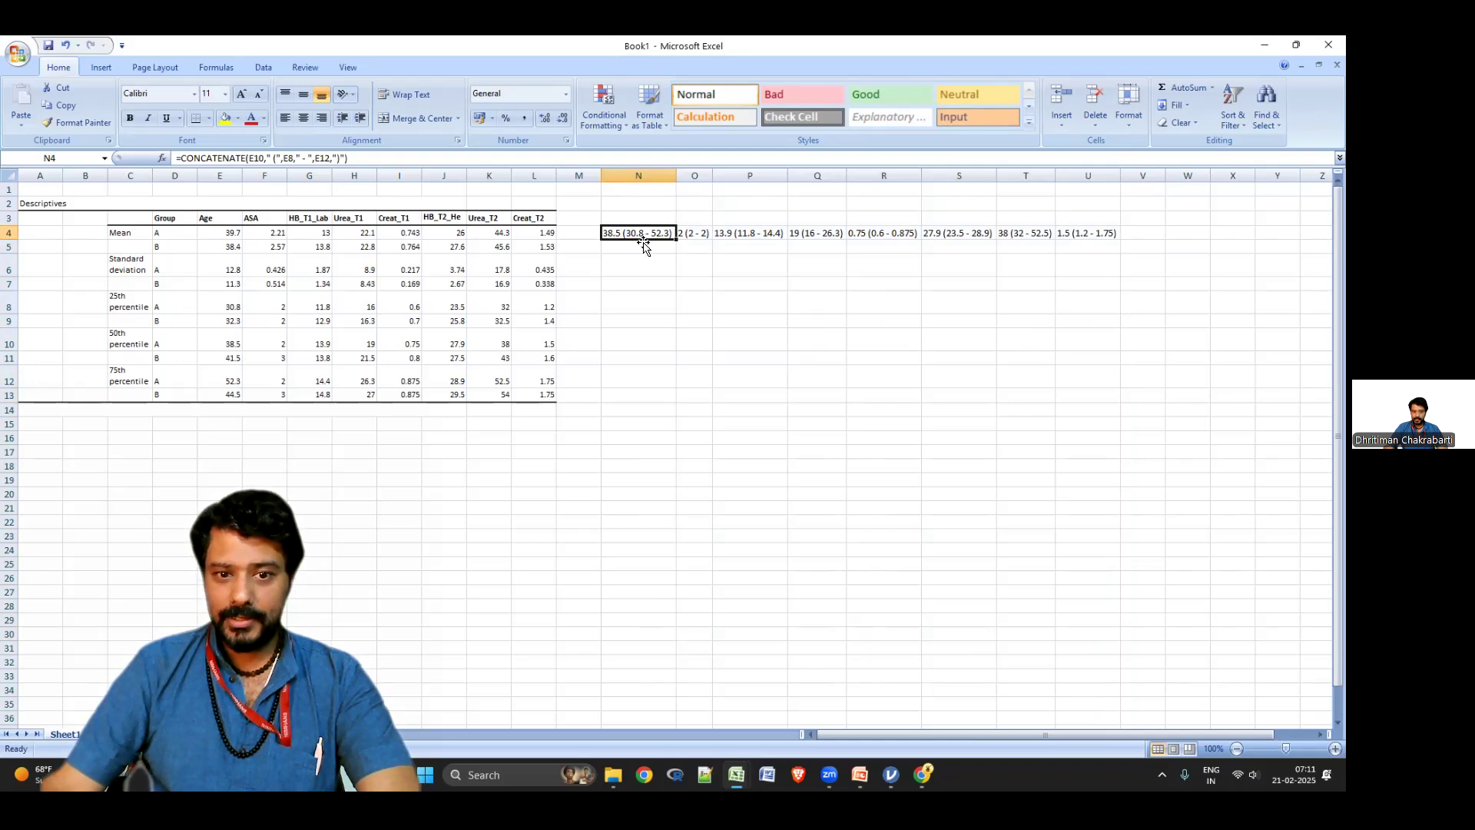
drag(676, 241, 679, 252)
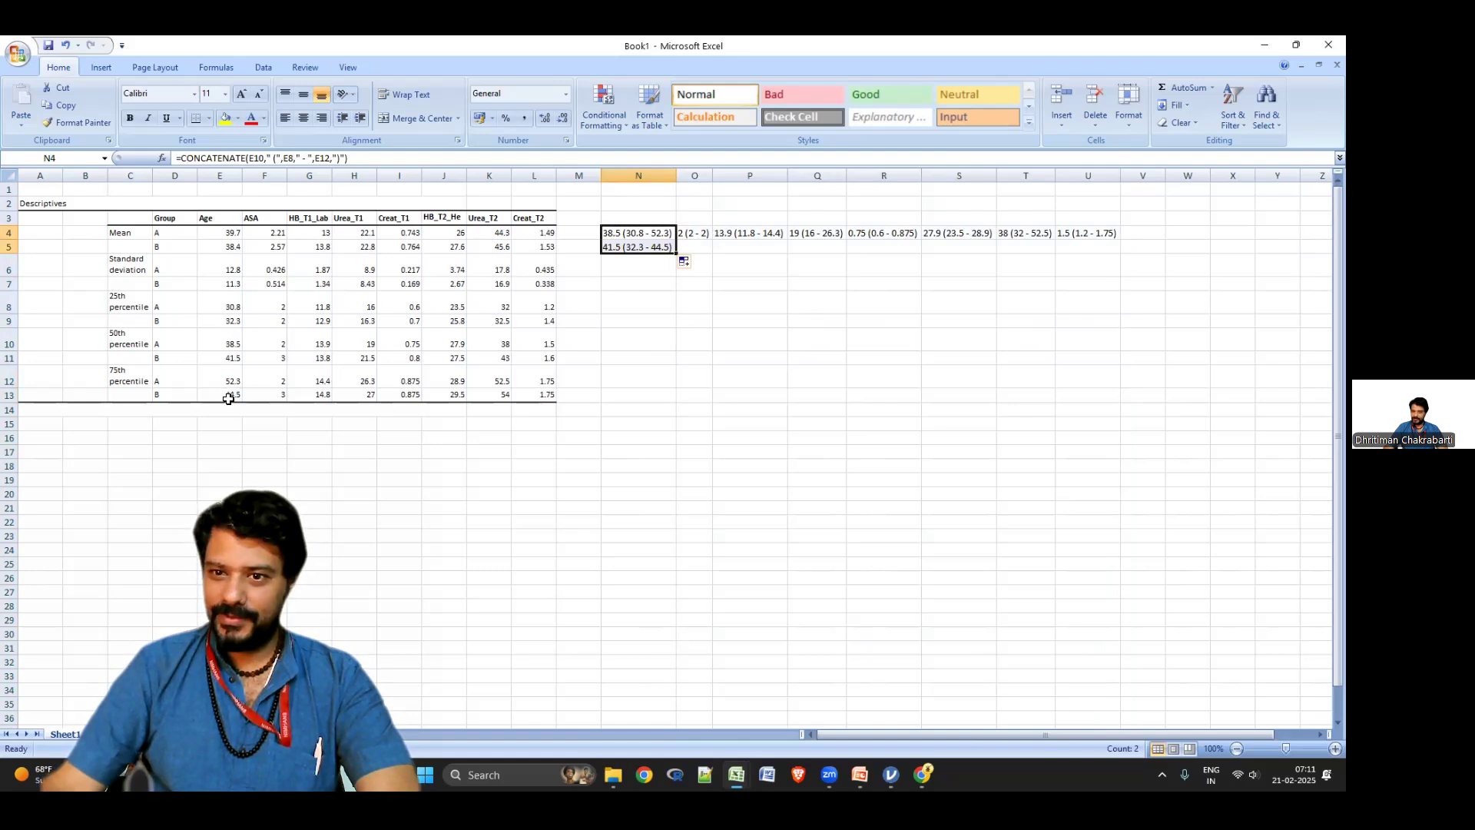
click(666, 260)
click(667, 247)
drag(678, 252, 1107, 263)
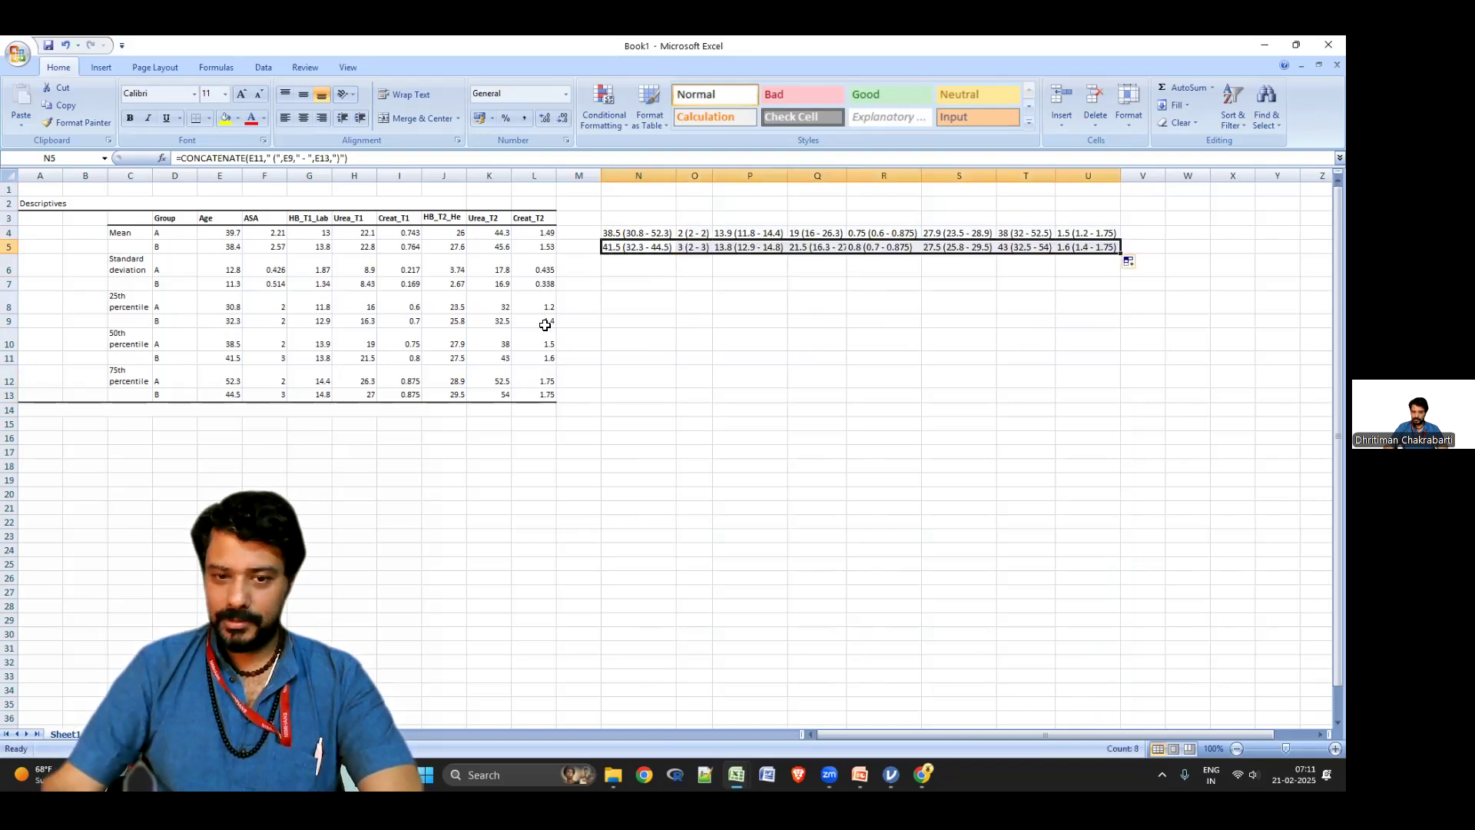
Copy the variable headers Age to Creat_T2 from E3:L3 into row 3 above the median text, starting at N3
click(627, 231)
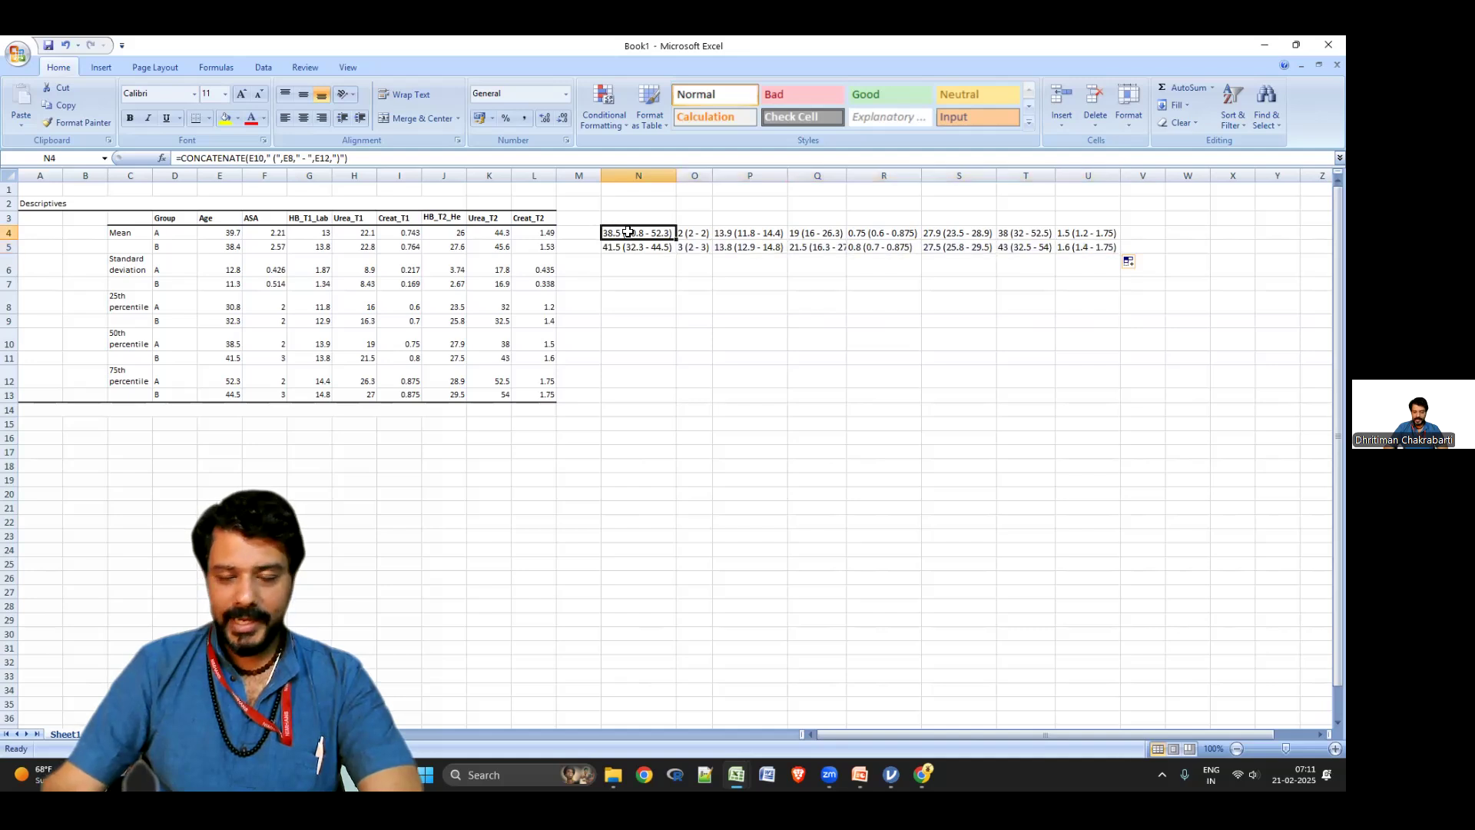
click(232, 219)
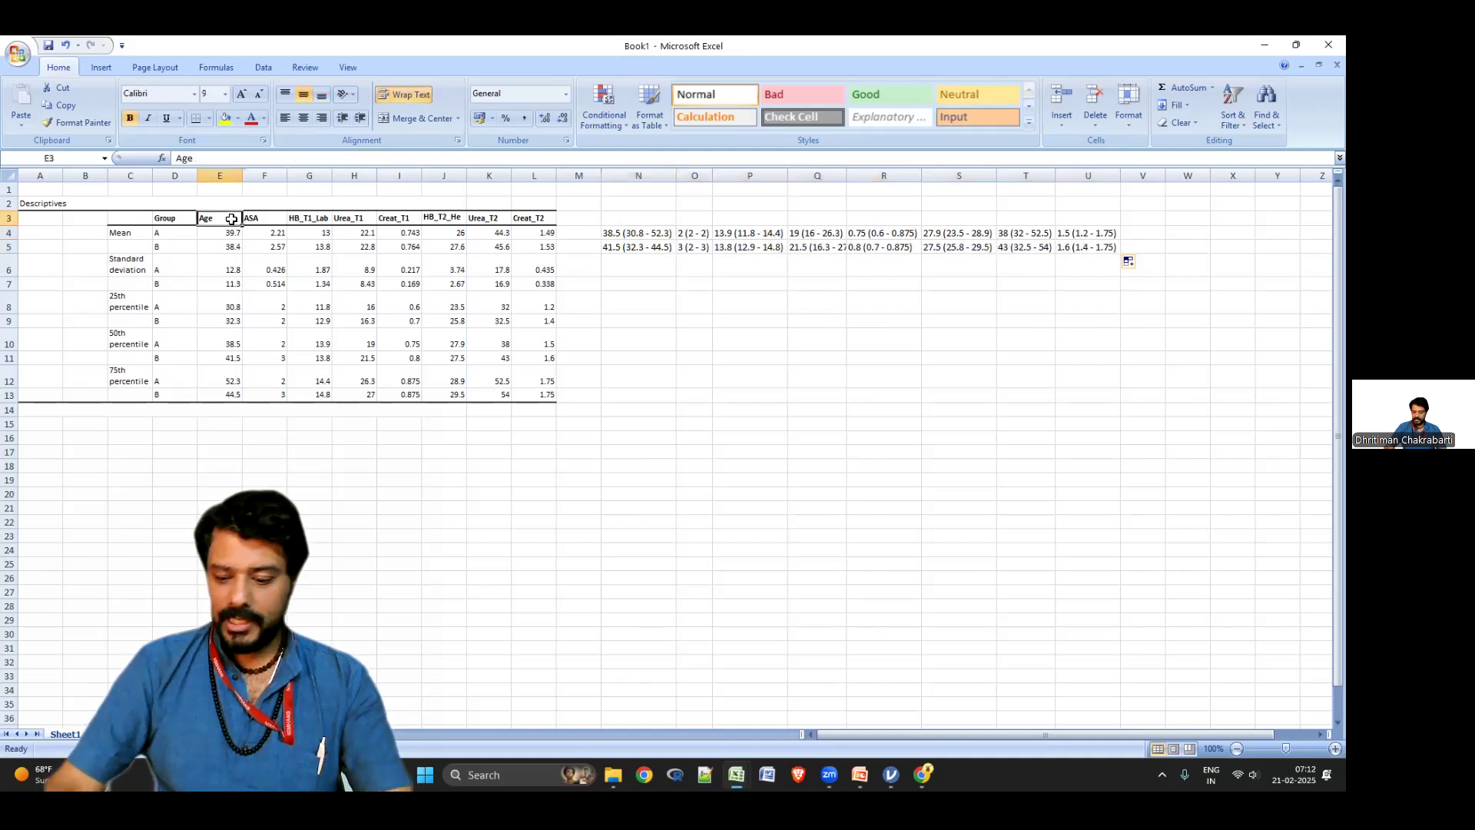
key(ctrl+shift+Right)
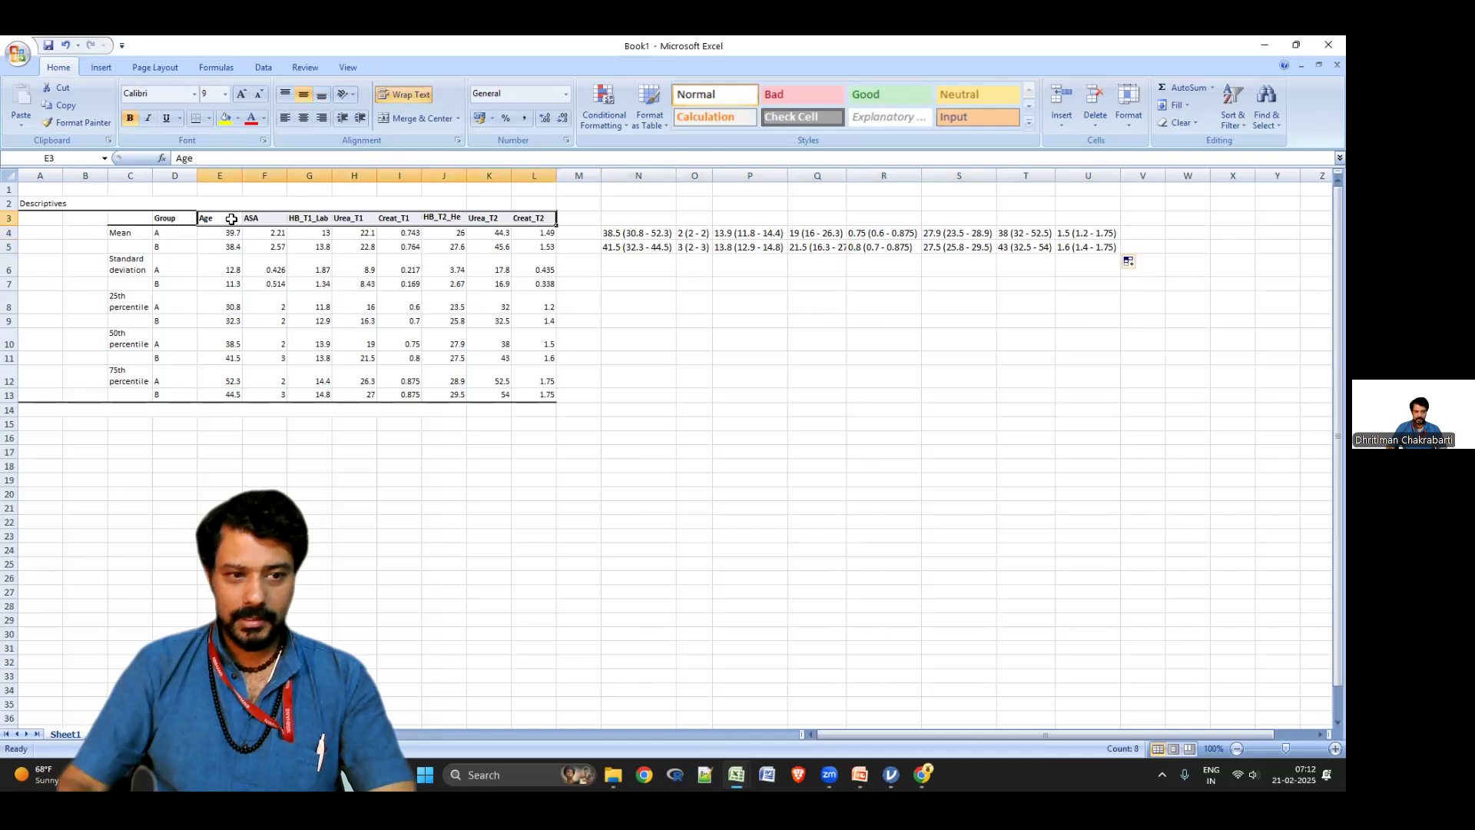
key(ctrl+c)
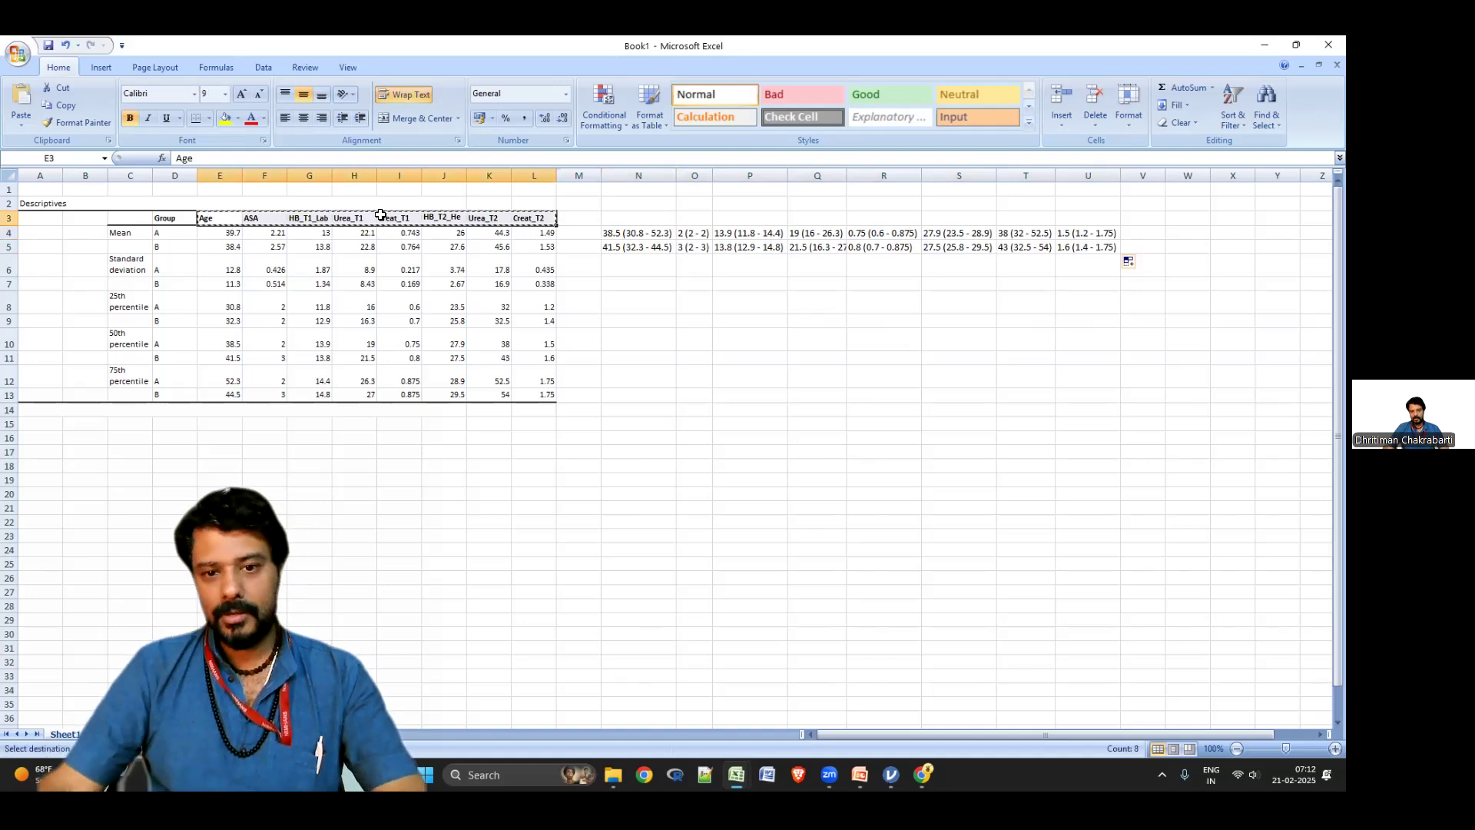
click(663, 224)
key(ctrl+v)
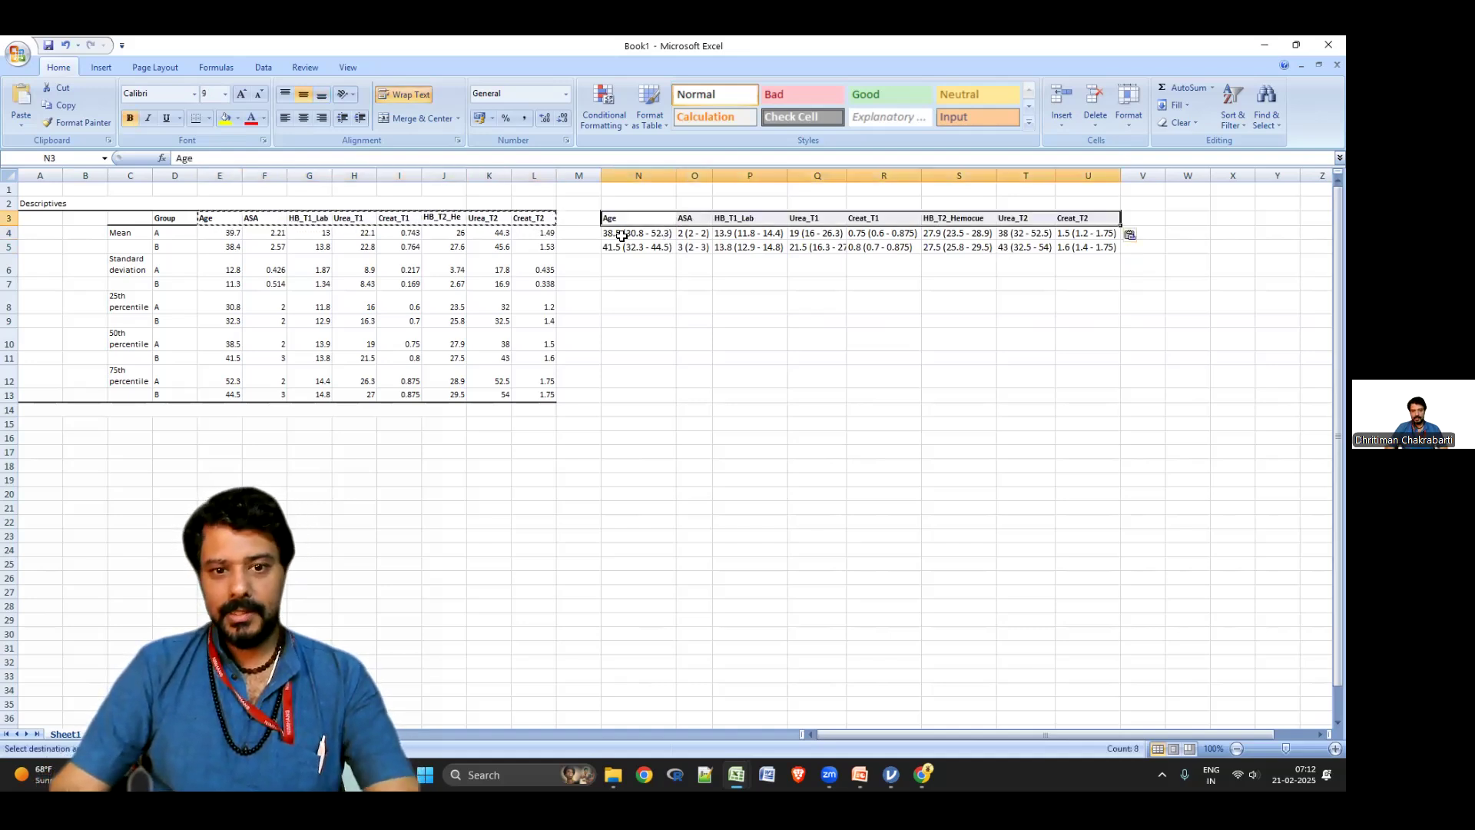
Label the two median text rows "Gp A" in M4 and "Gp B" in M5
click(590, 233)
text(Gp A)
key(Return)
text(G)
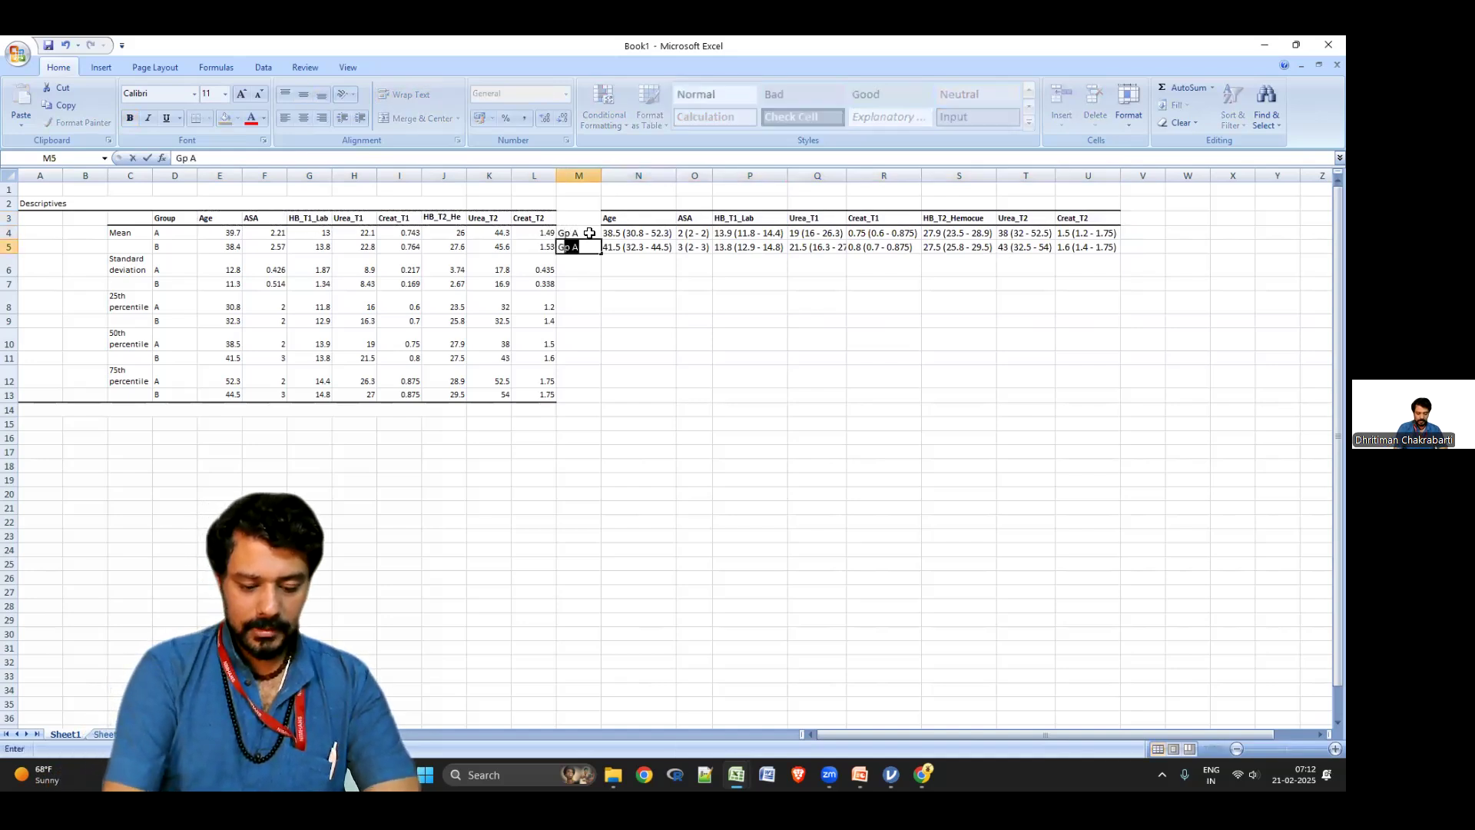
text(p B)
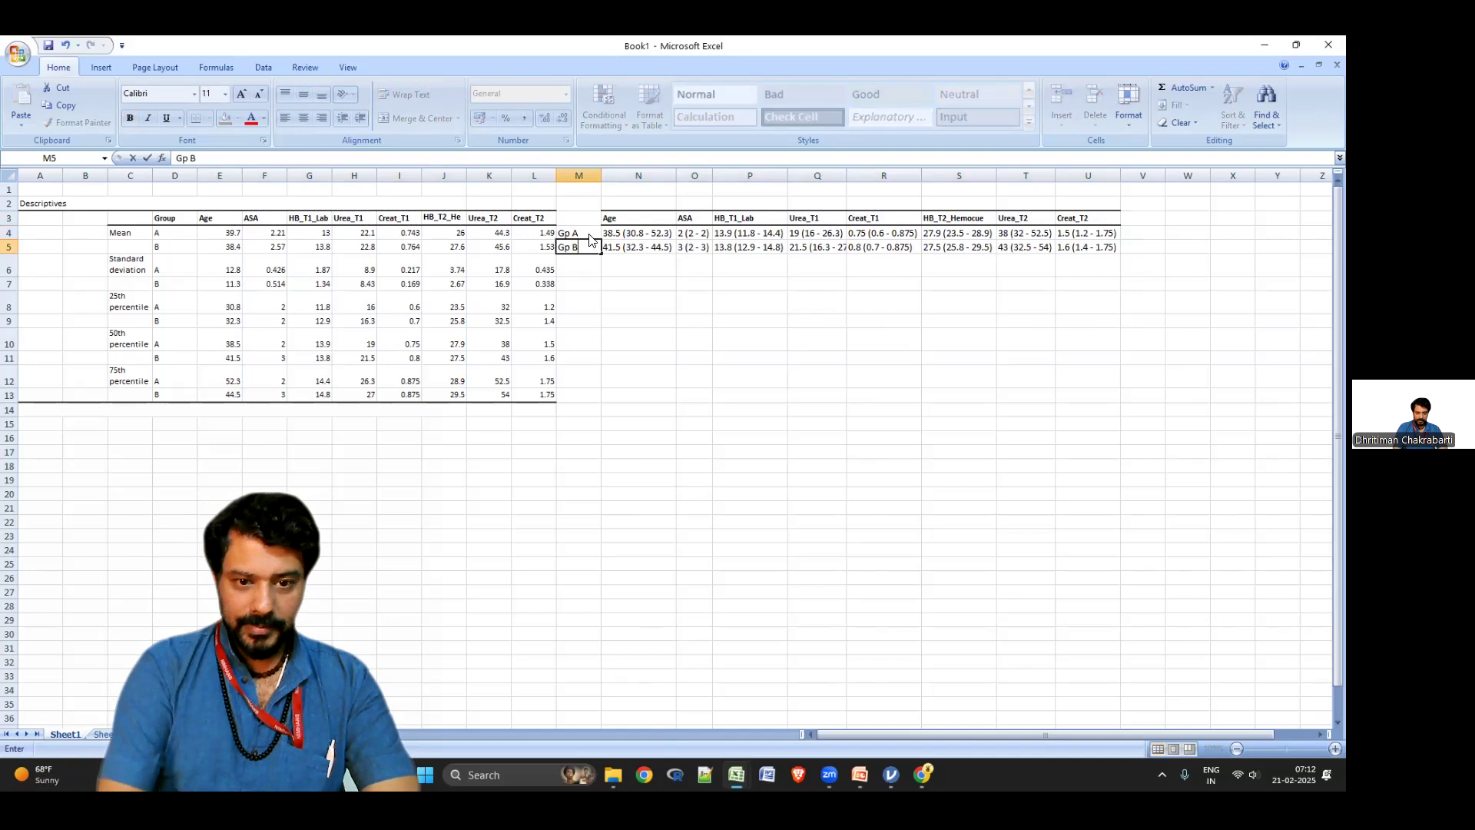
key(Return)
drag(580, 219, 1099, 245)
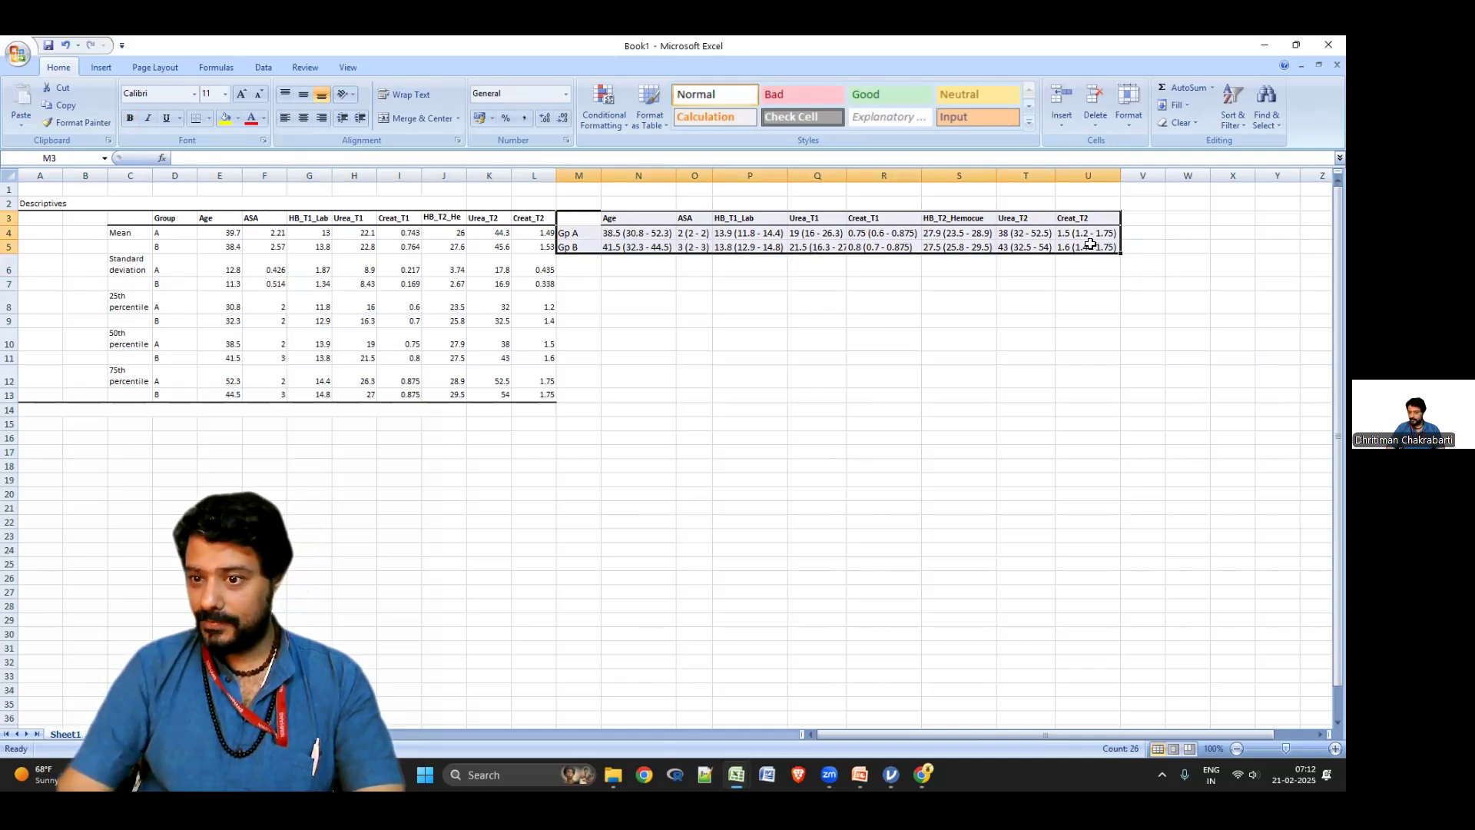
click(688, 237)
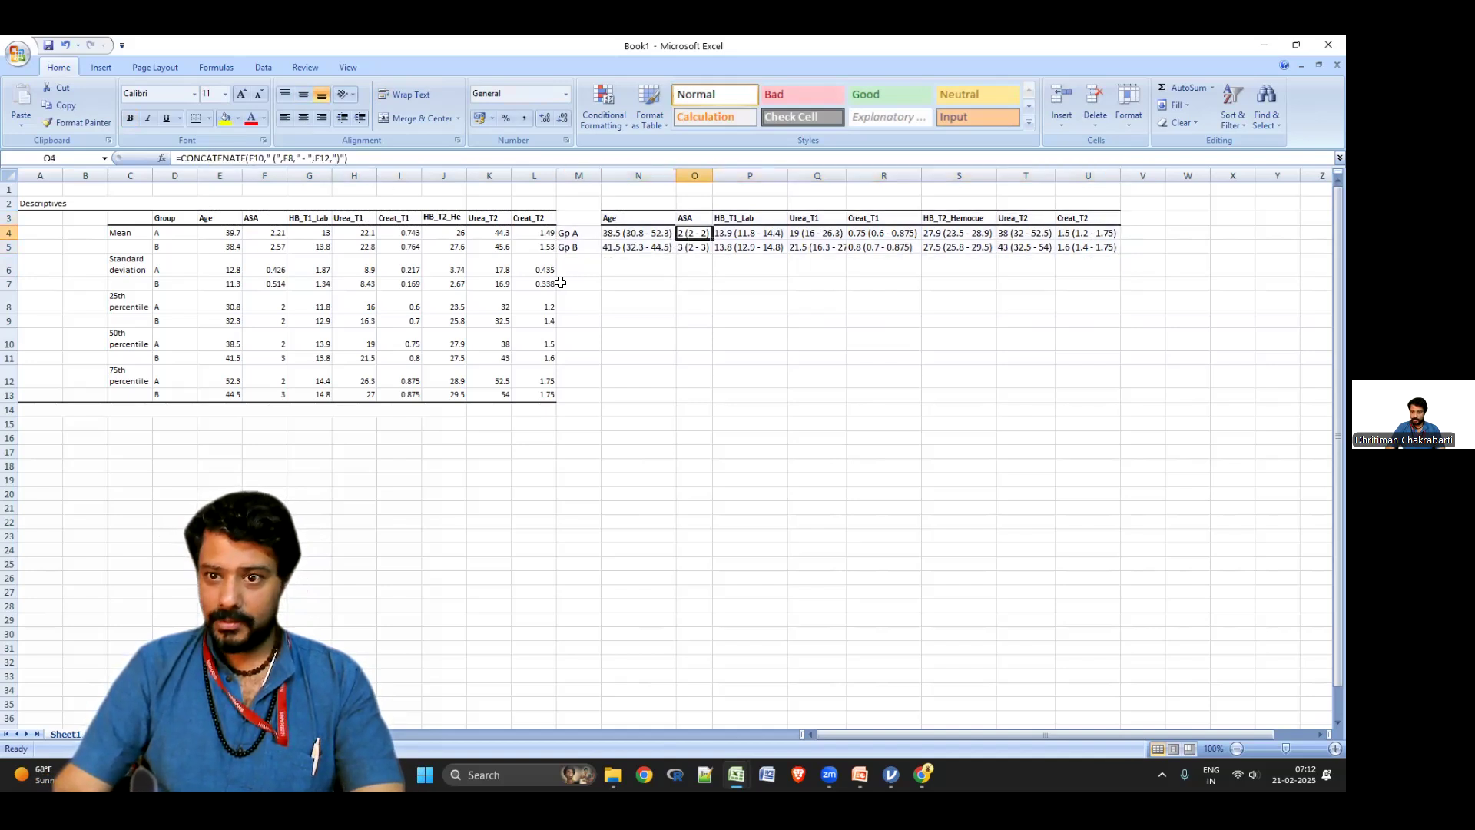
key(Down)
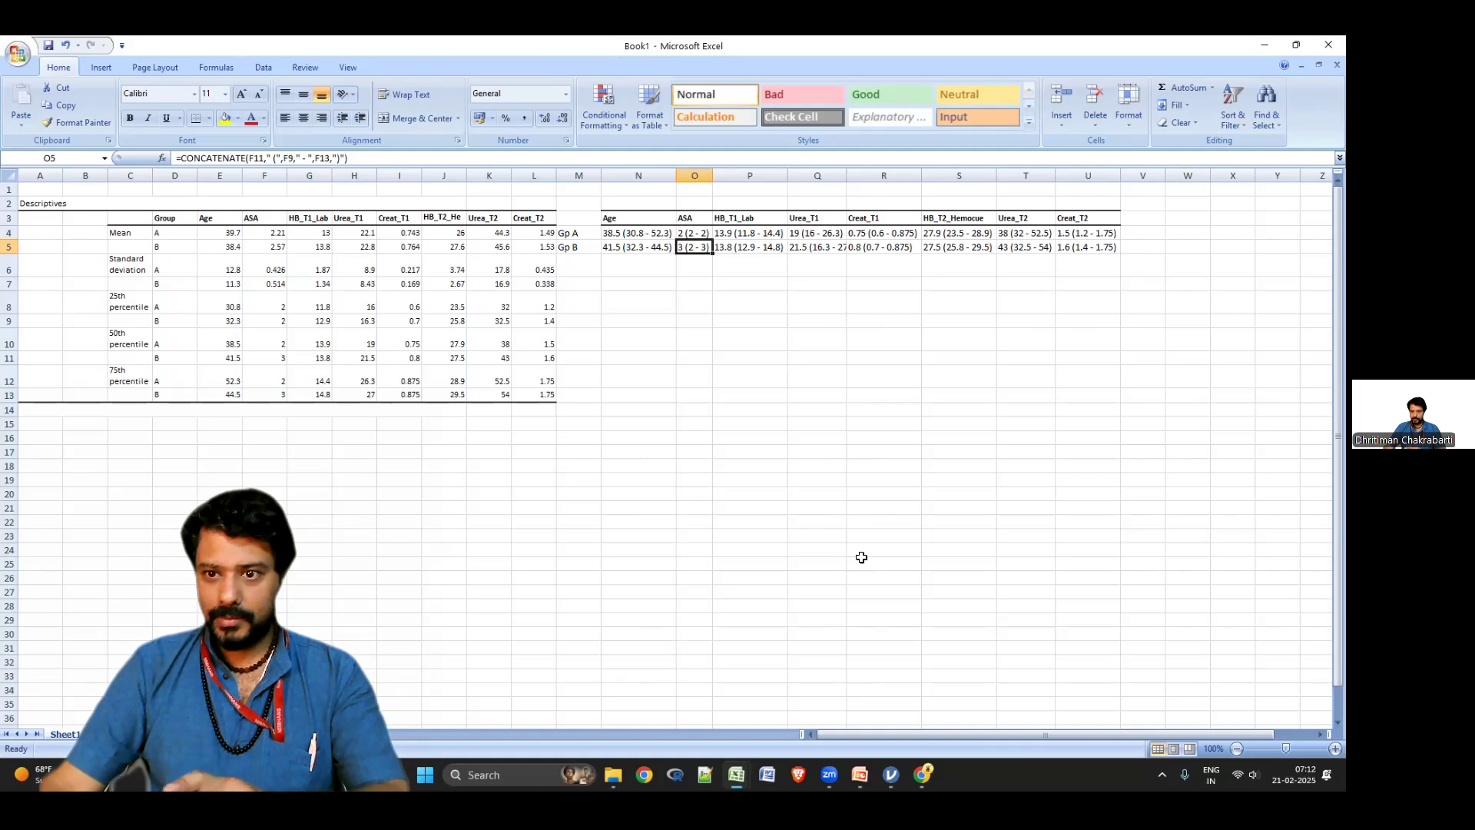
Copy the median table M3:U5 and paste it as values only starting at P19
click(578, 218)
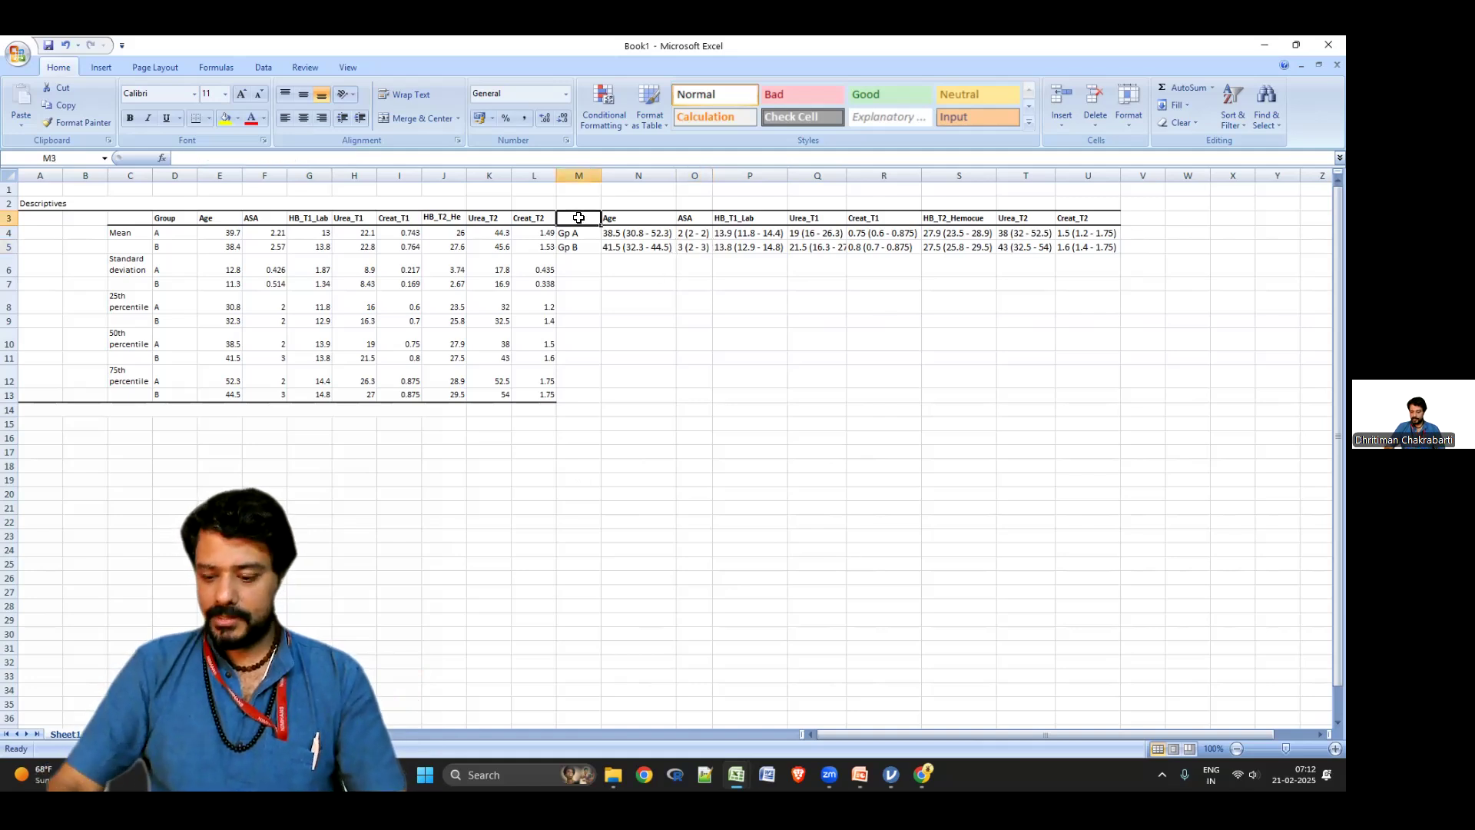
key(ctrl+shift+Right)
key(ctrl+shift+Right)
key(shift+Down)
key(shift+Down)
key(ctrl+c)
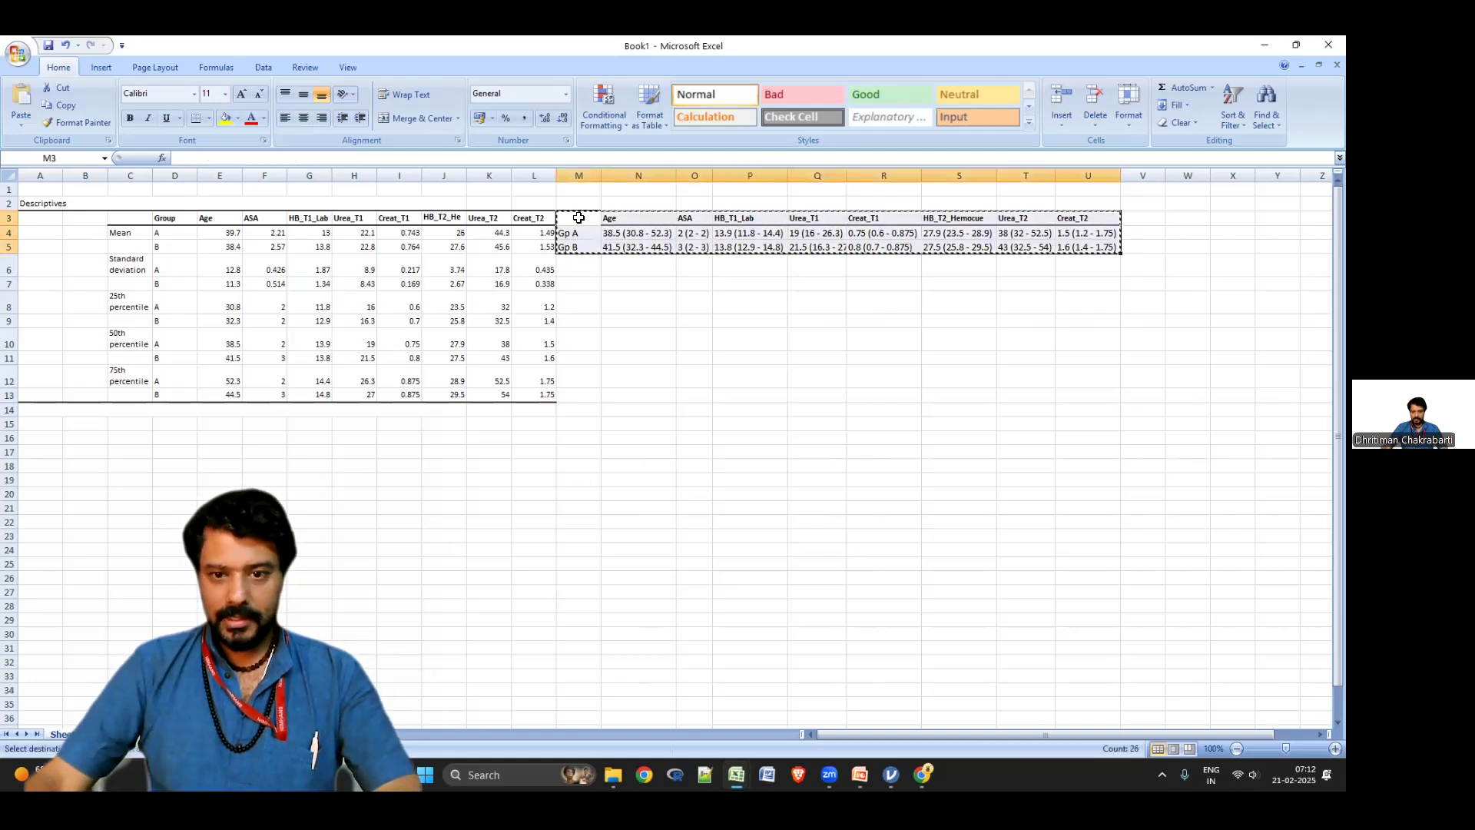
click(723, 480)
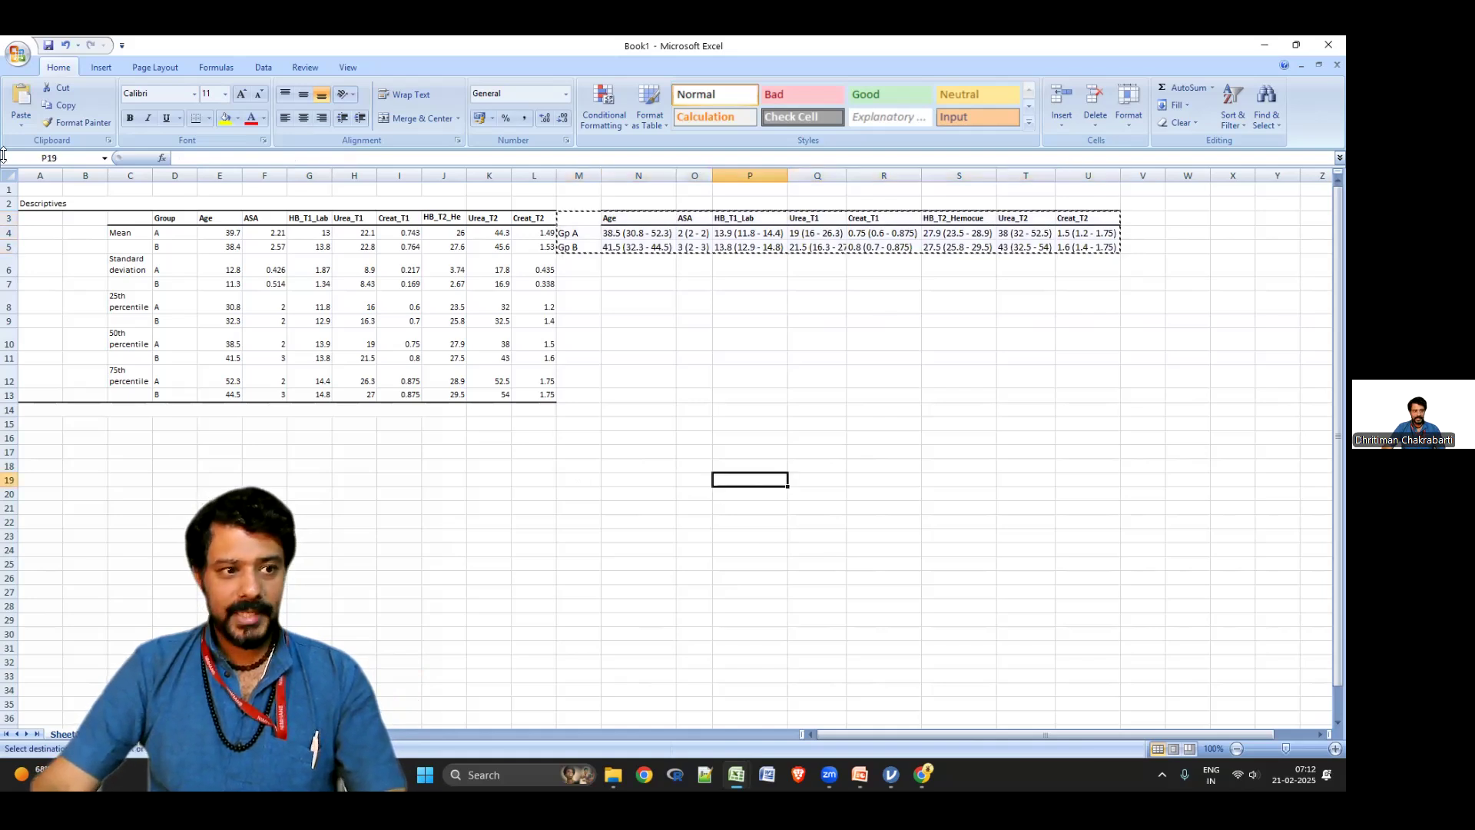
click(20, 126)
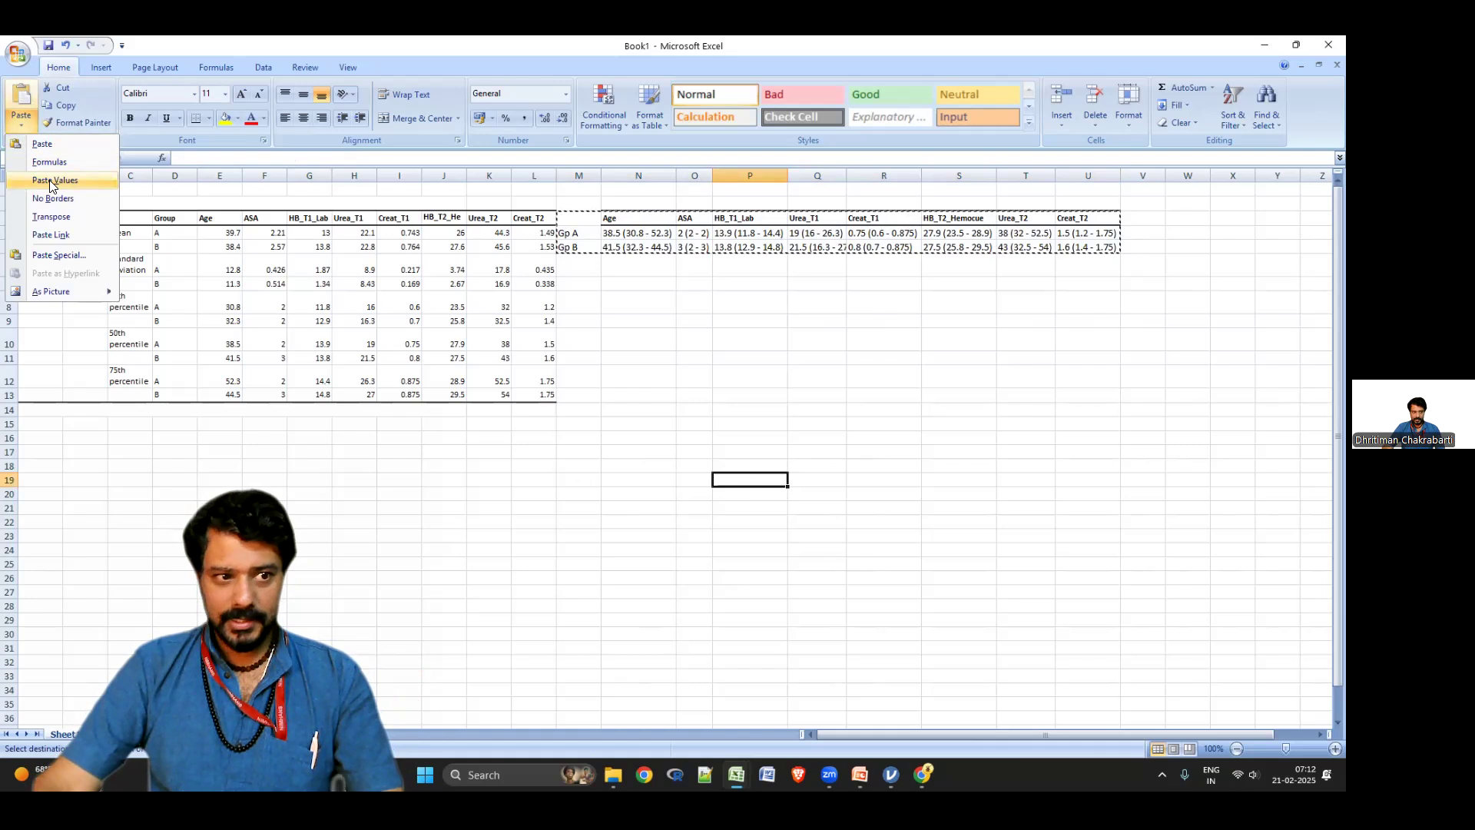
click(51, 181)
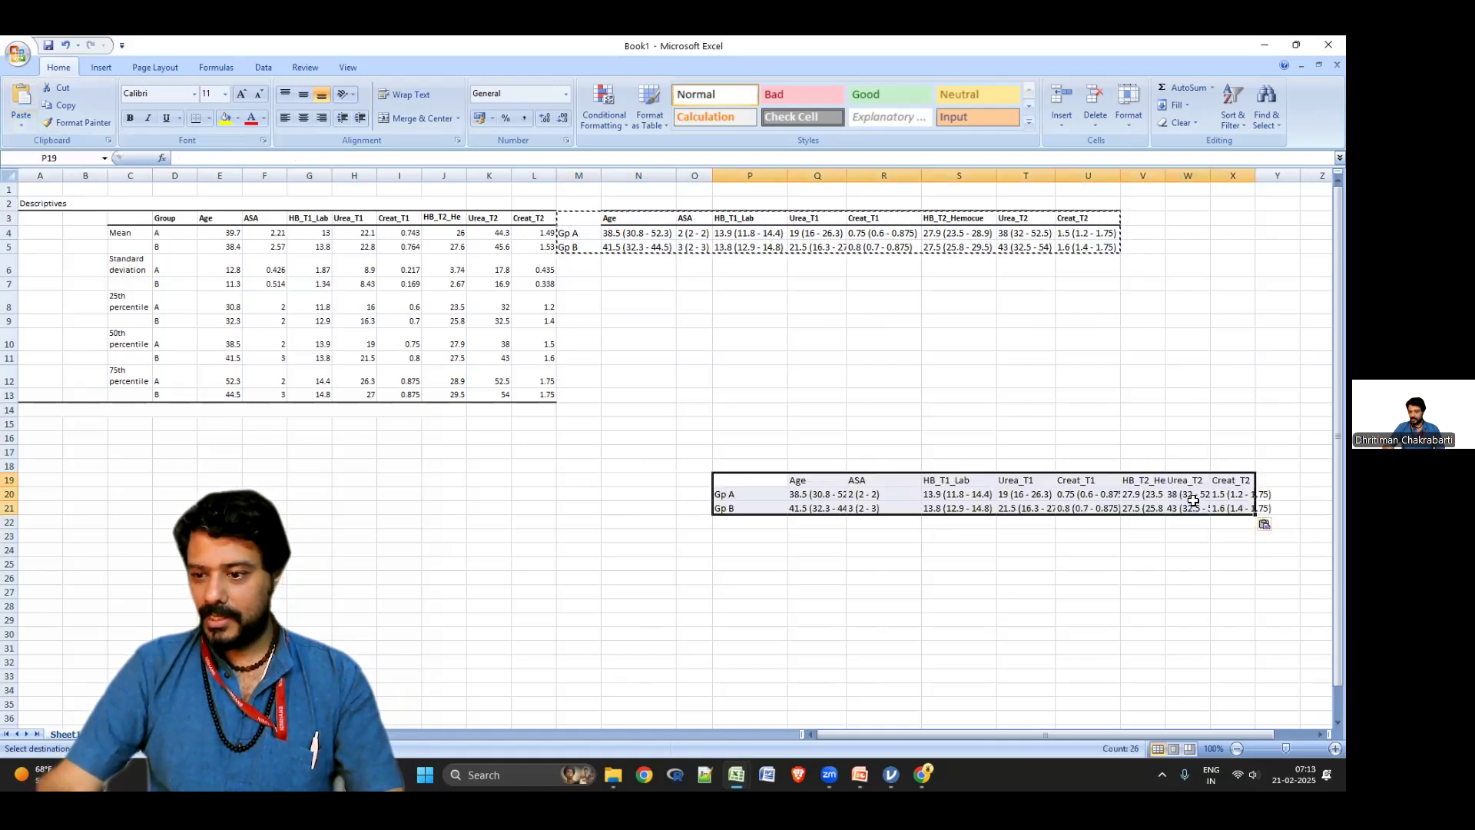
click(816, 495)
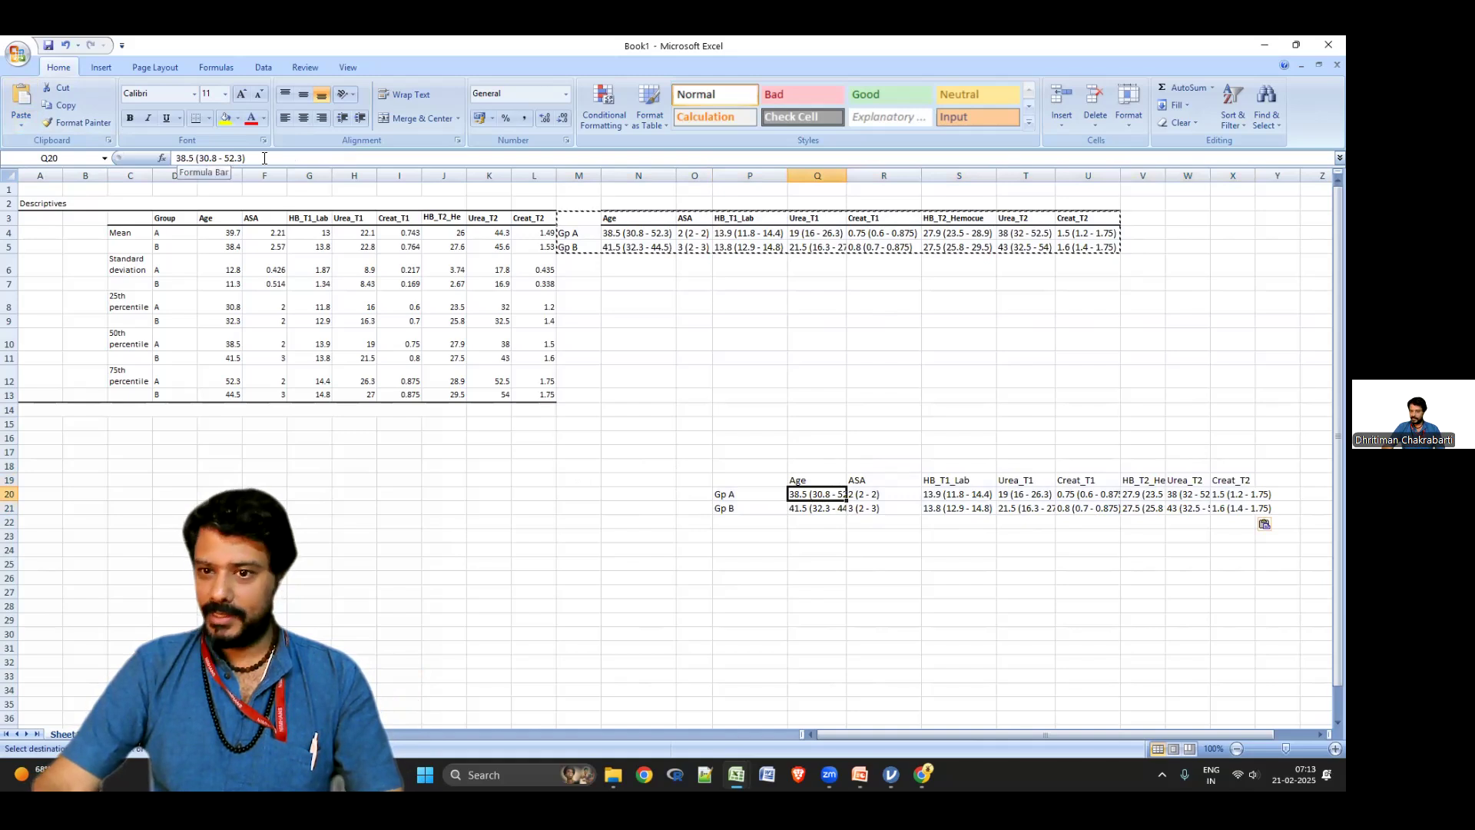
Copy the values table P19:X21 and paste it transposed starting at O23
click(745, 484)
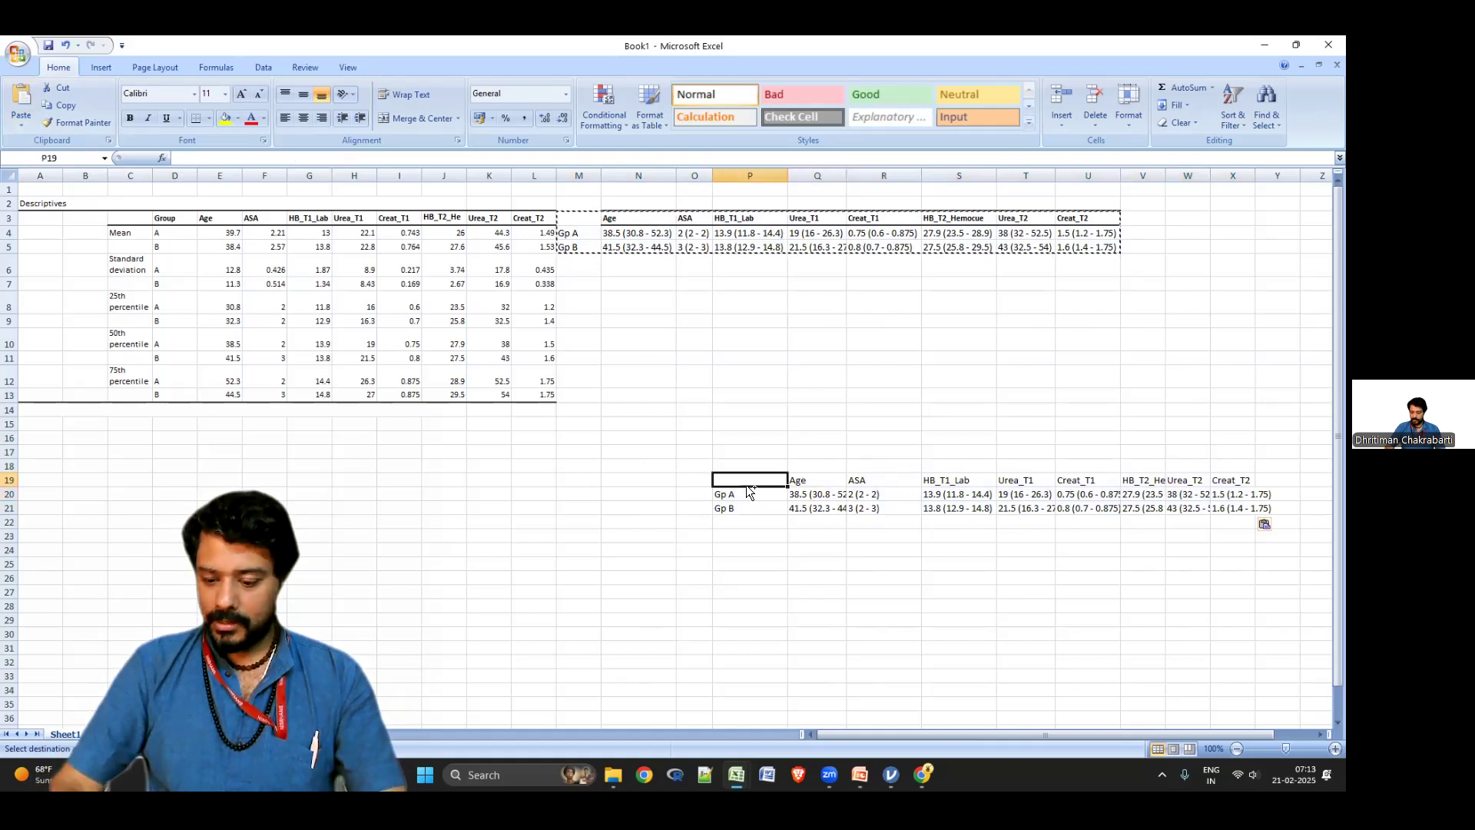
key(ctrl+shift+Right)
key(ctrl+shift+Right)
key(shift+Down)
key(shift+Down)
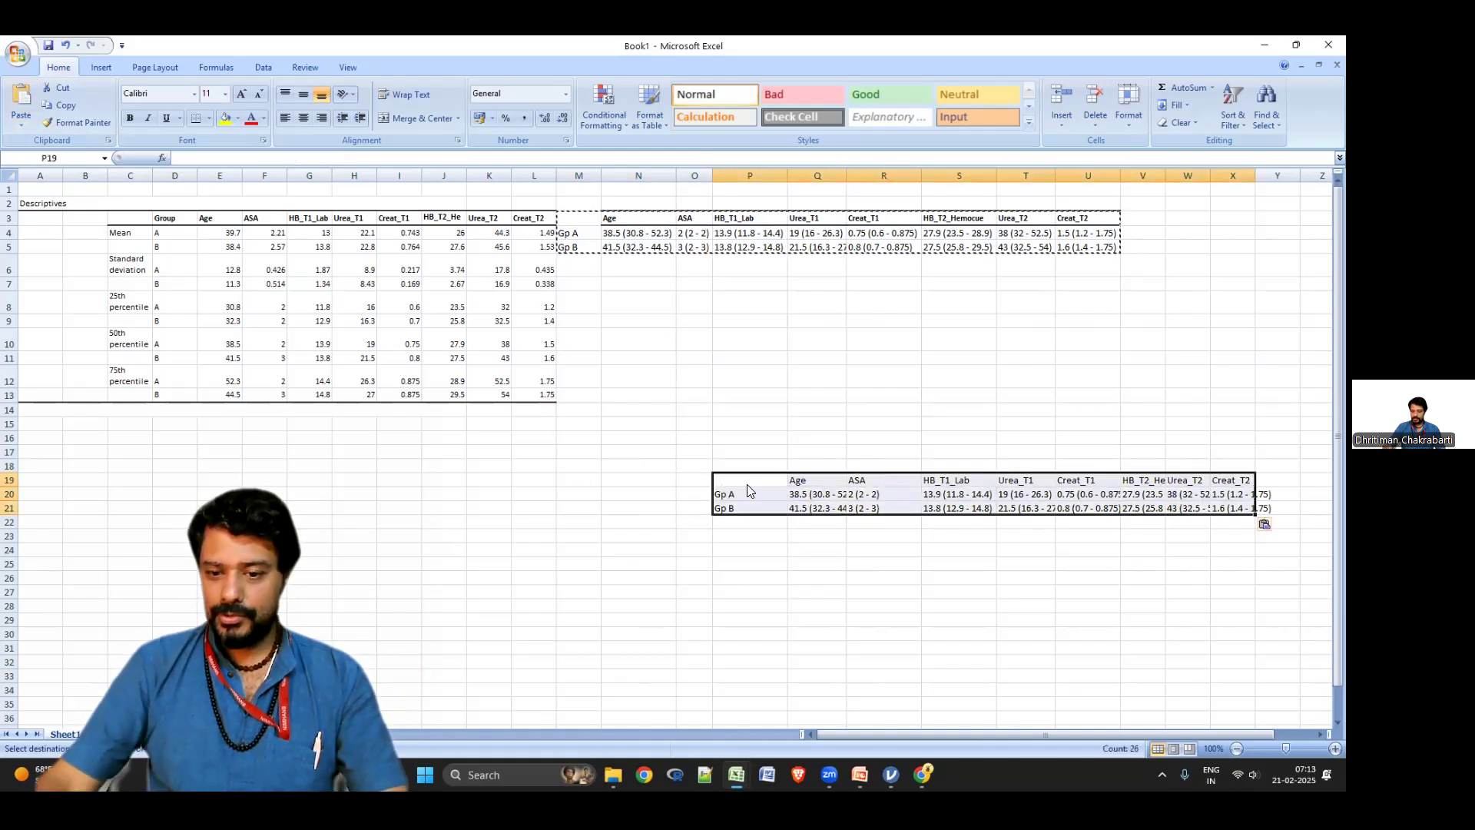
key(ctrl+c)
click(679, 537)
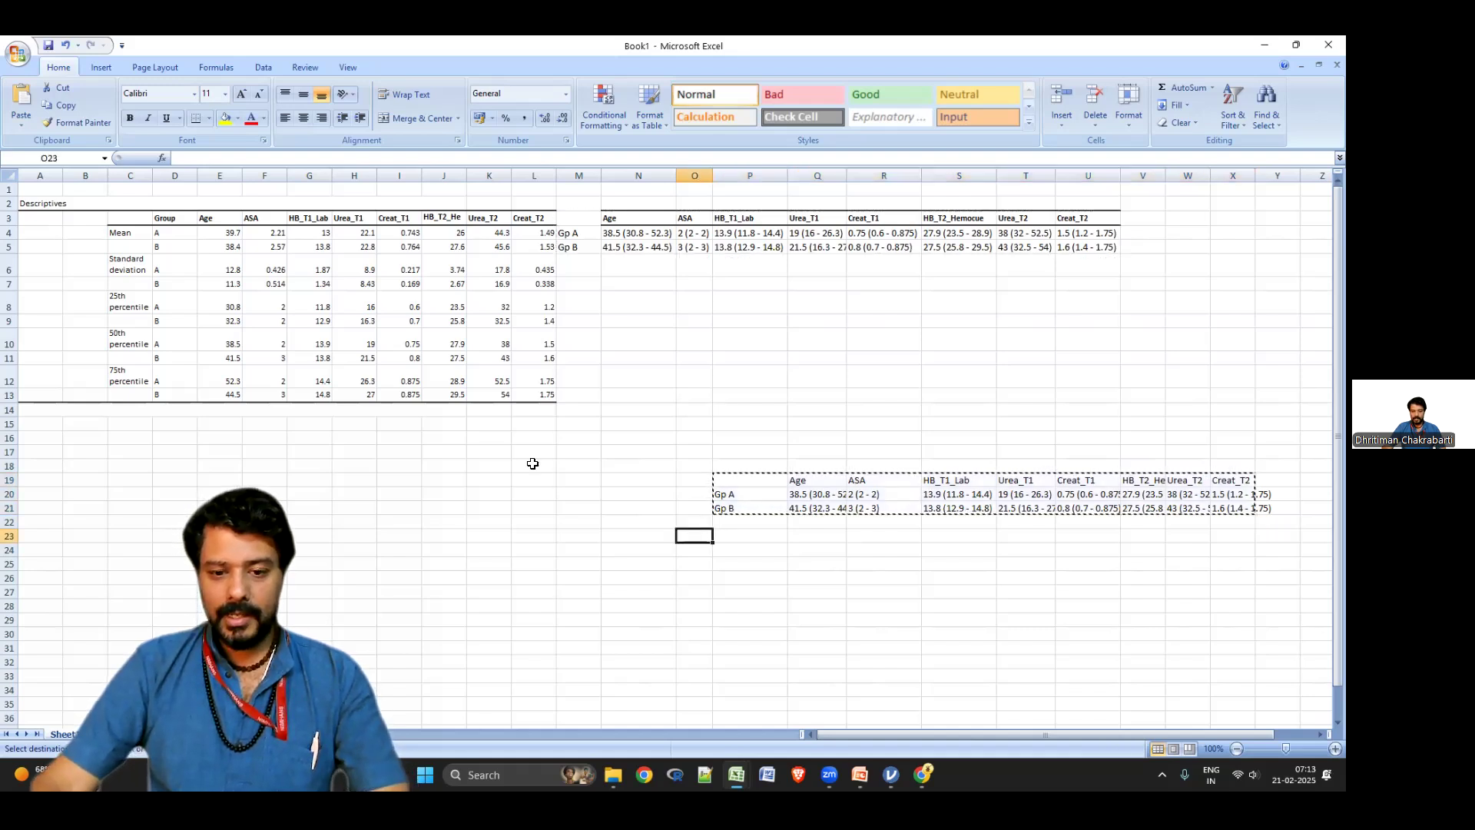
click(25, 127)
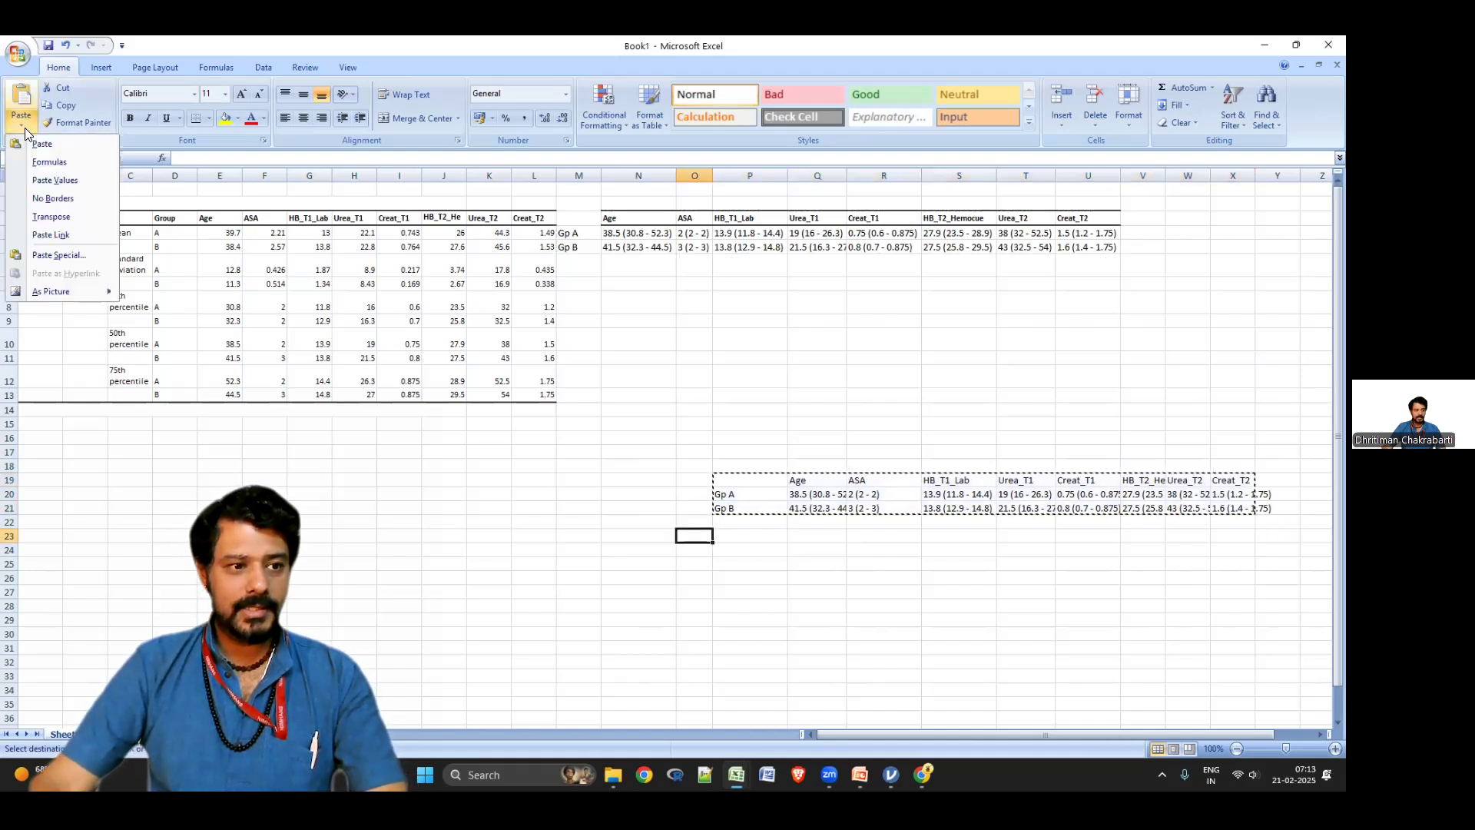
click(66, 217)
Clear the intermediate table in P19:X21 and autofit columns O and Q around the transposed table
drag(744, 482, 1235, 505)
key(Delete)
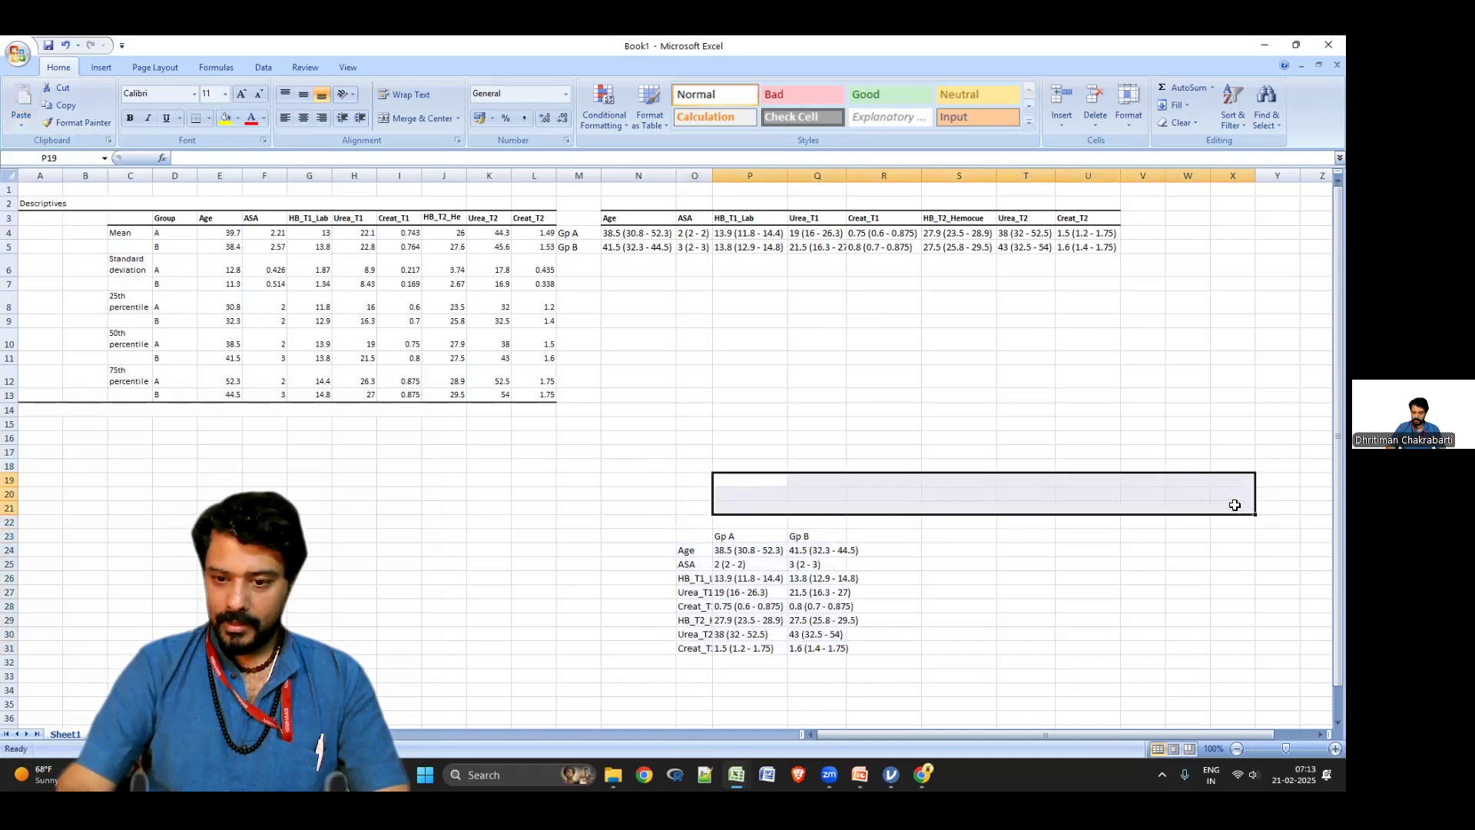
drag(714, 179, 714, 180)
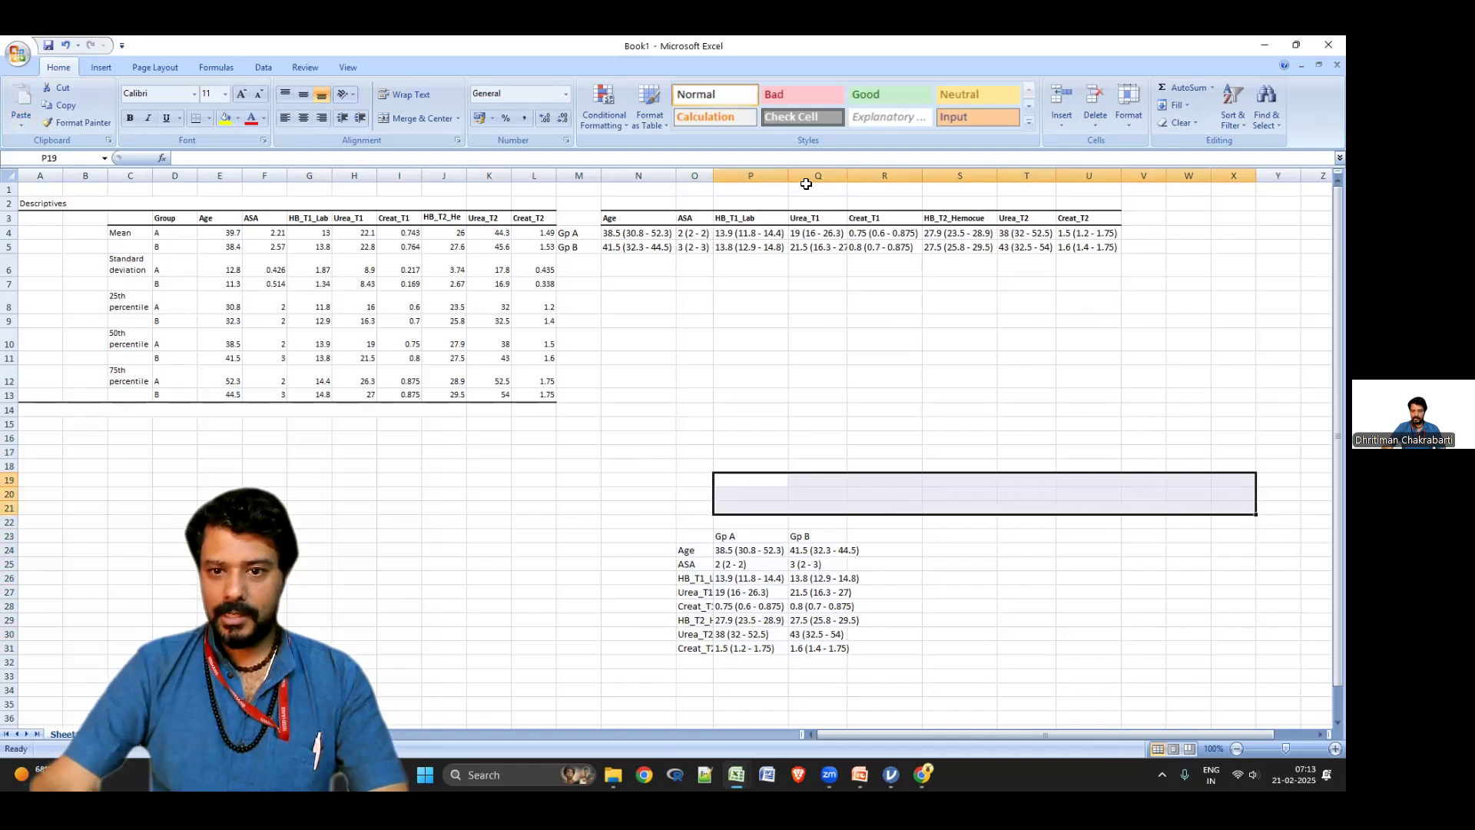
double_click(713, 177)
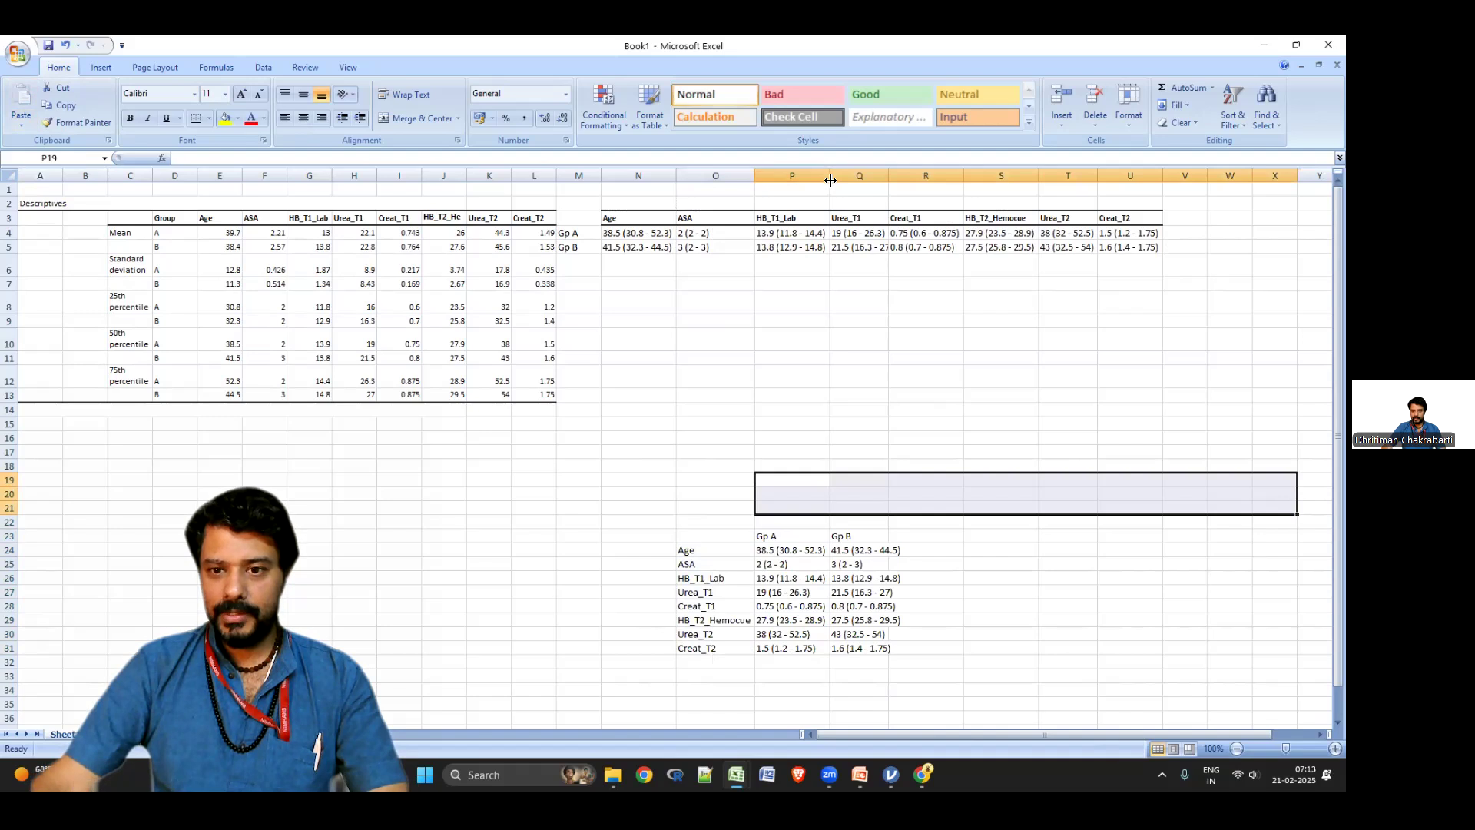
double_click(889, 178)
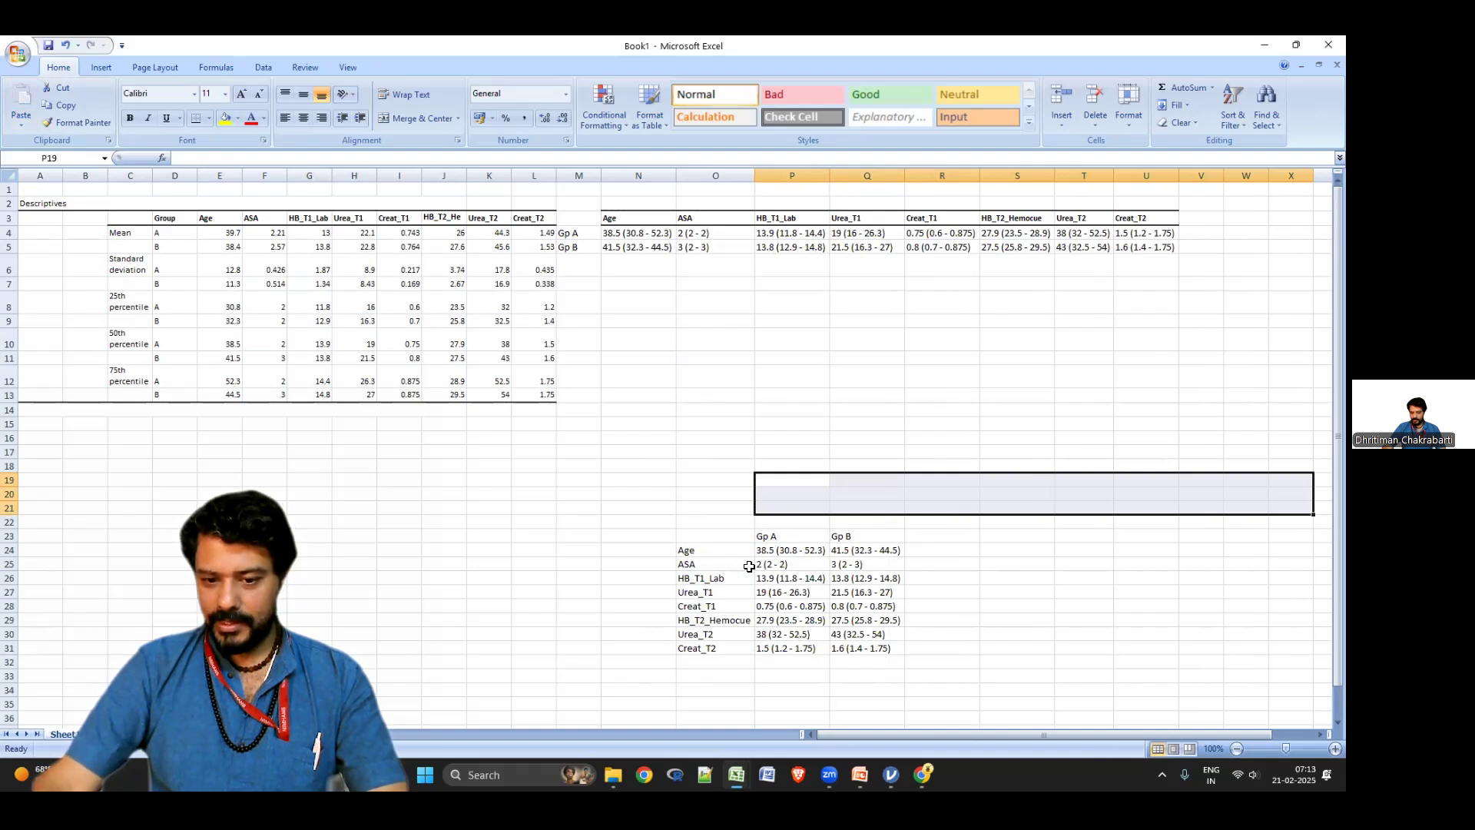
drag(711, 536, 884, 647)
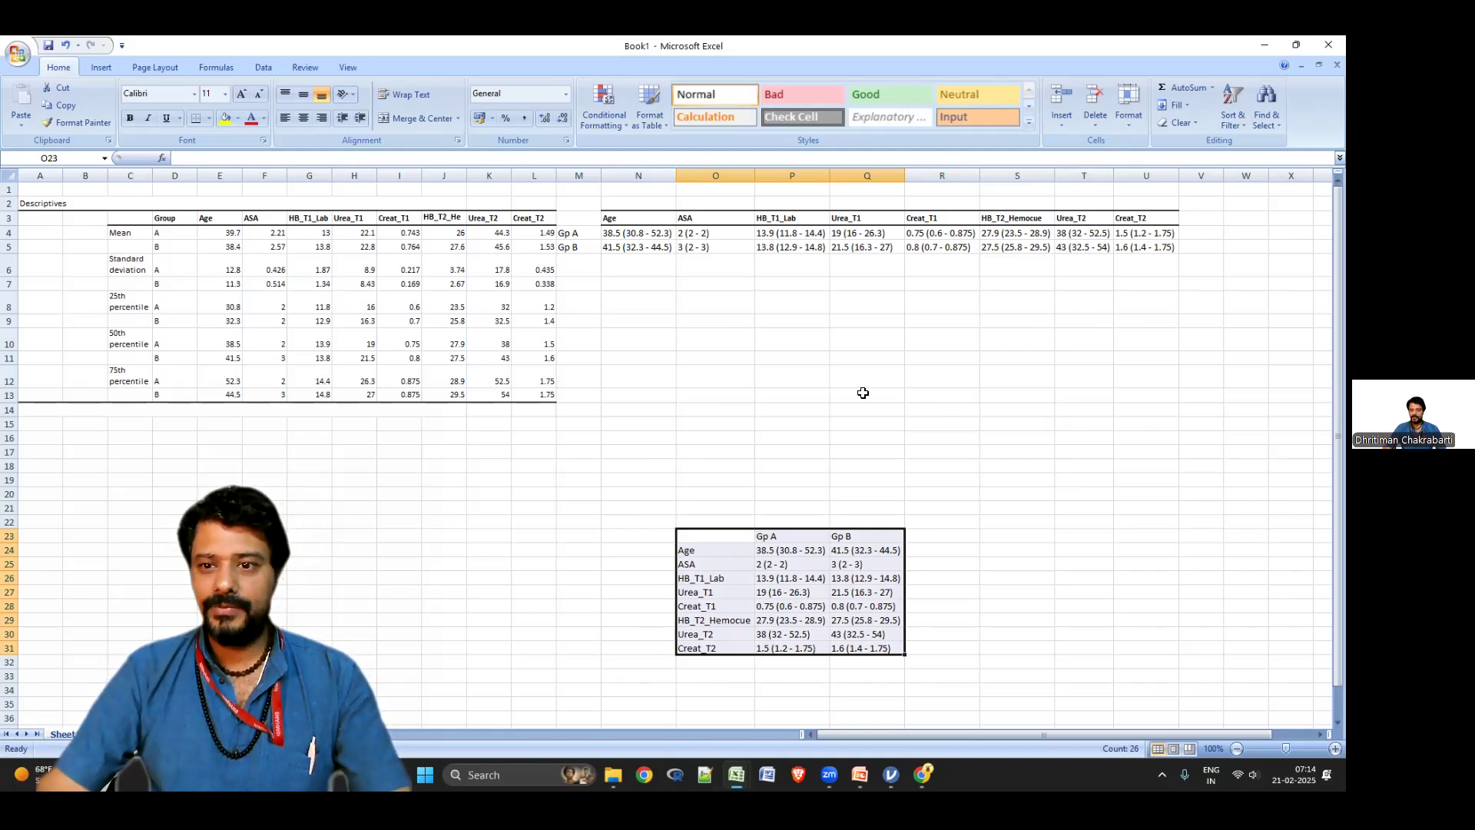
Insert the plus-minus sign (±) from the symbol list into cell N9
click(643, 318)
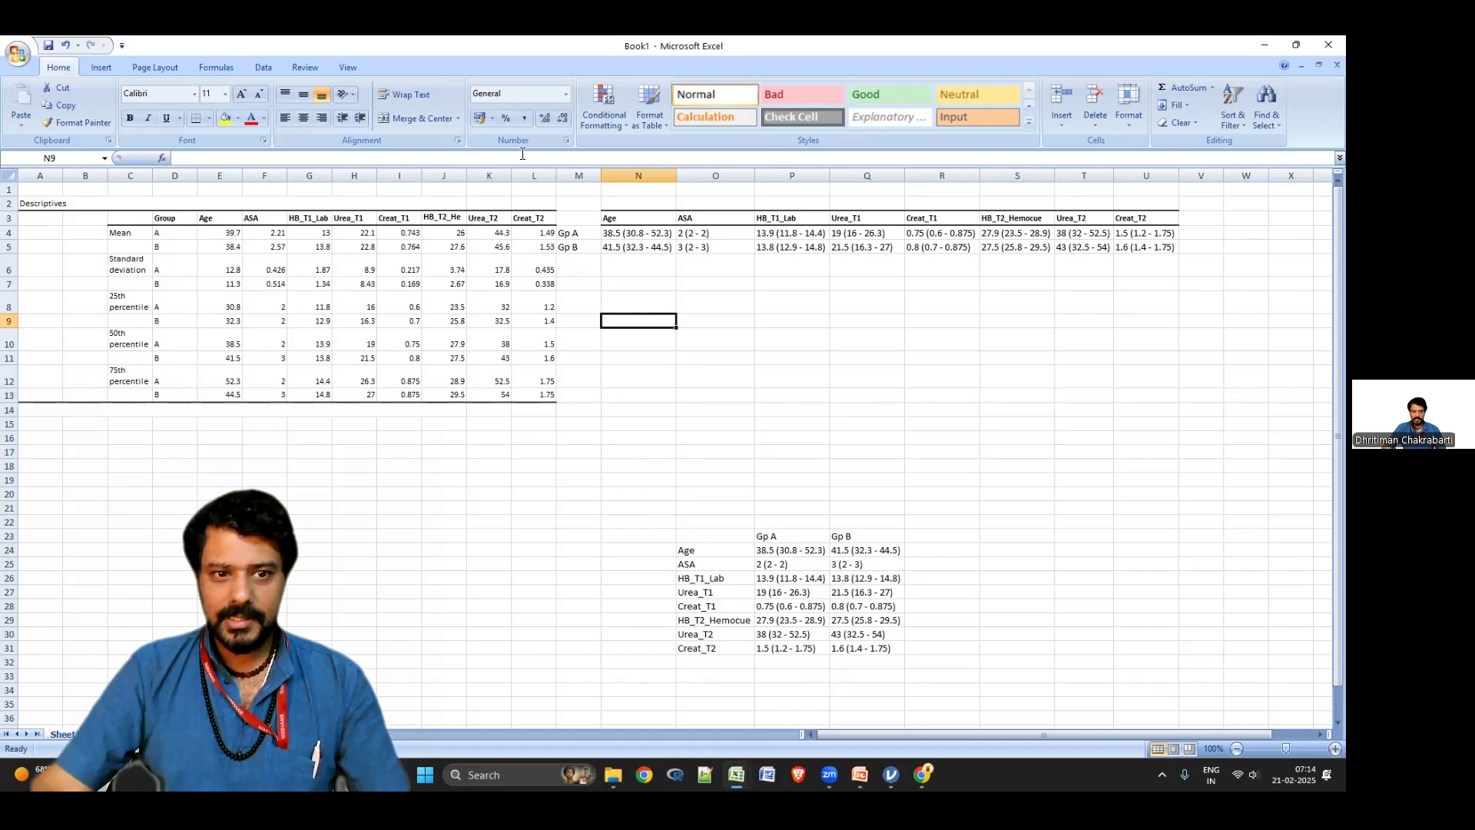
click(100, 68)
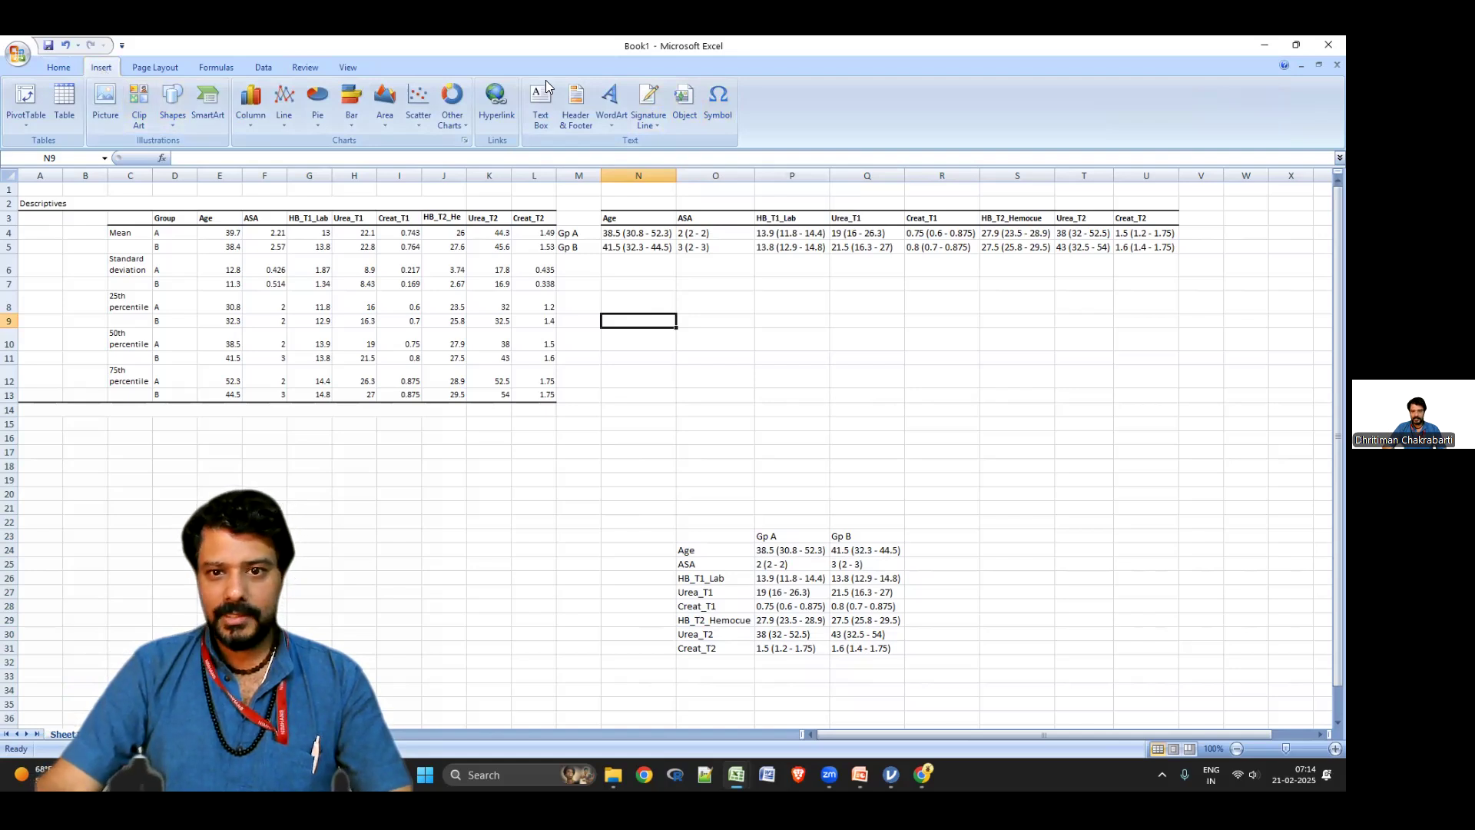
click(718, 108)
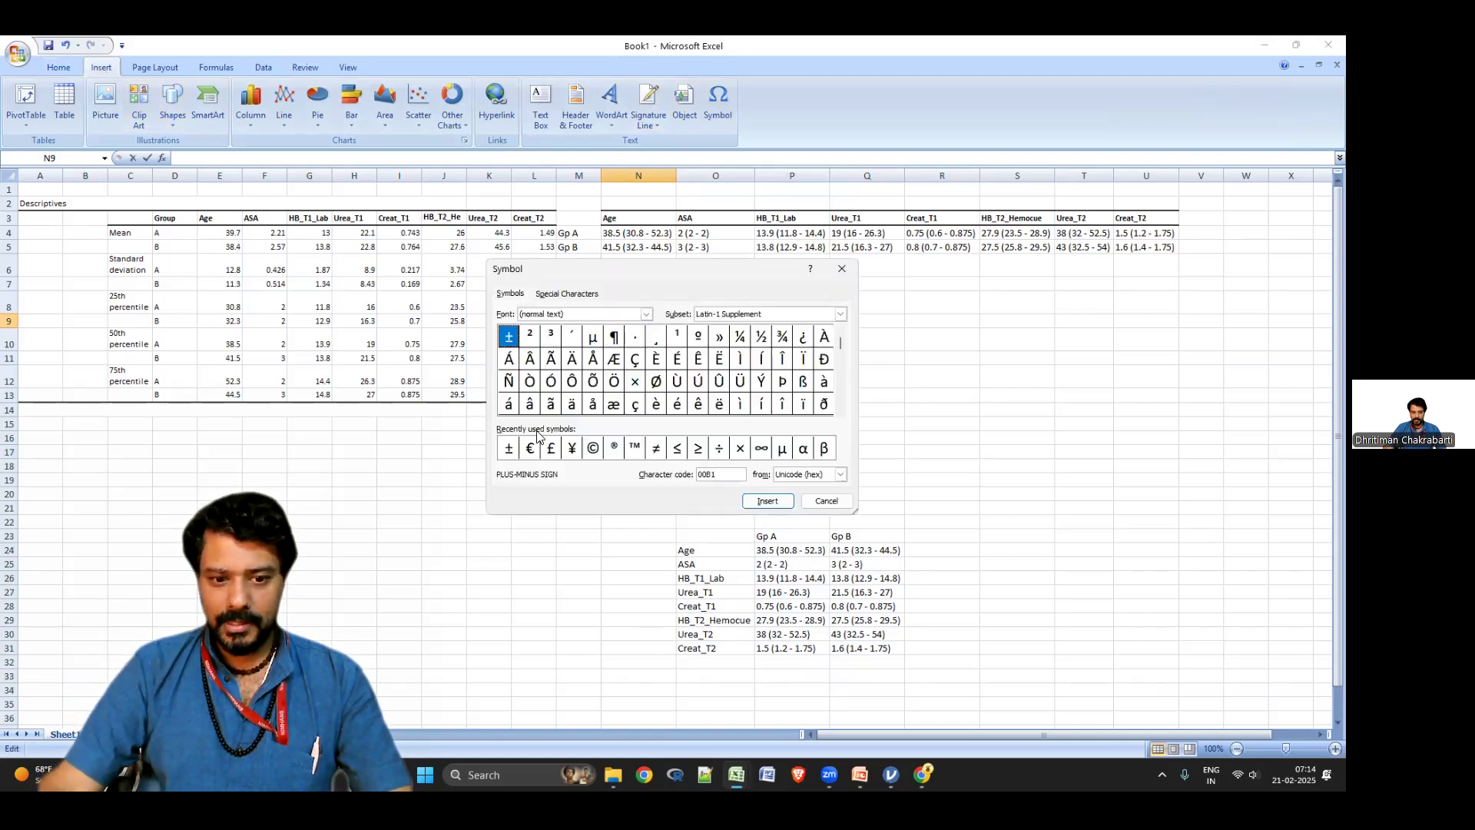
click(508, 448)
click(768, 500)
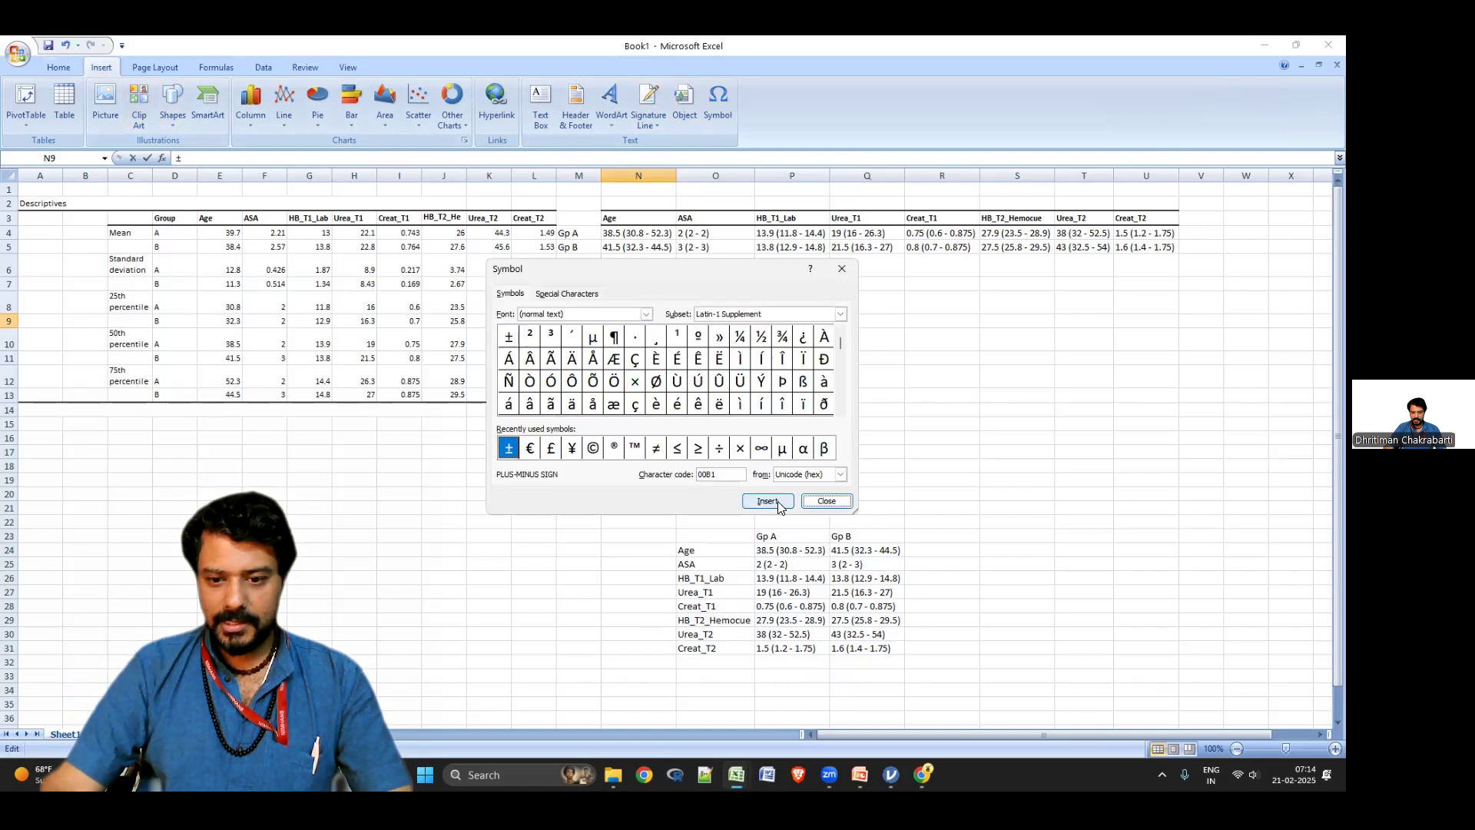
click(820, 500)
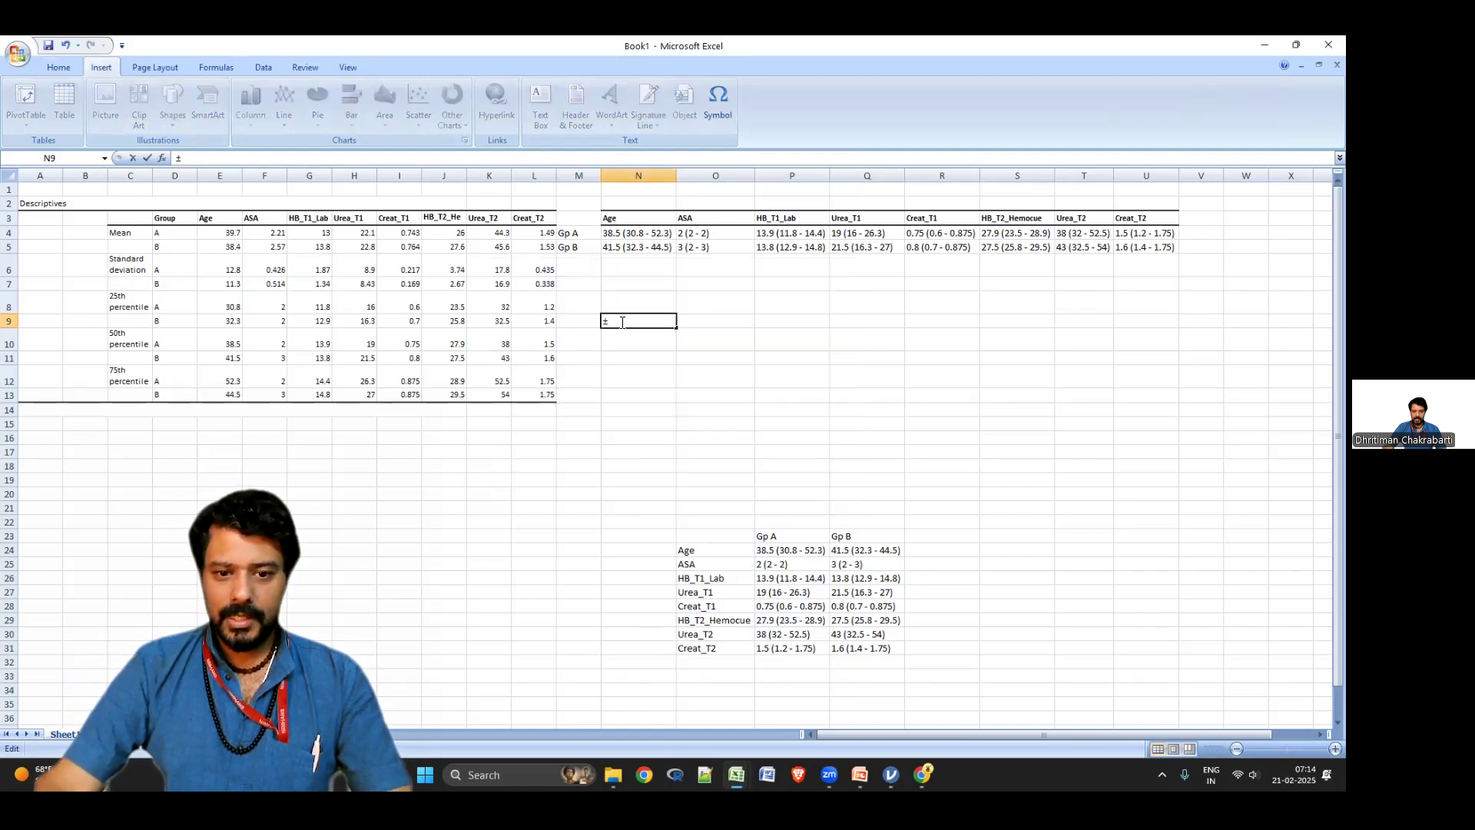
Replace the symbol in N9 with the formula =CONCATENATE(E4," ± ",E6) to combine Group A's mean and standard deviation for Age
drag(619, 322, 604, 322)
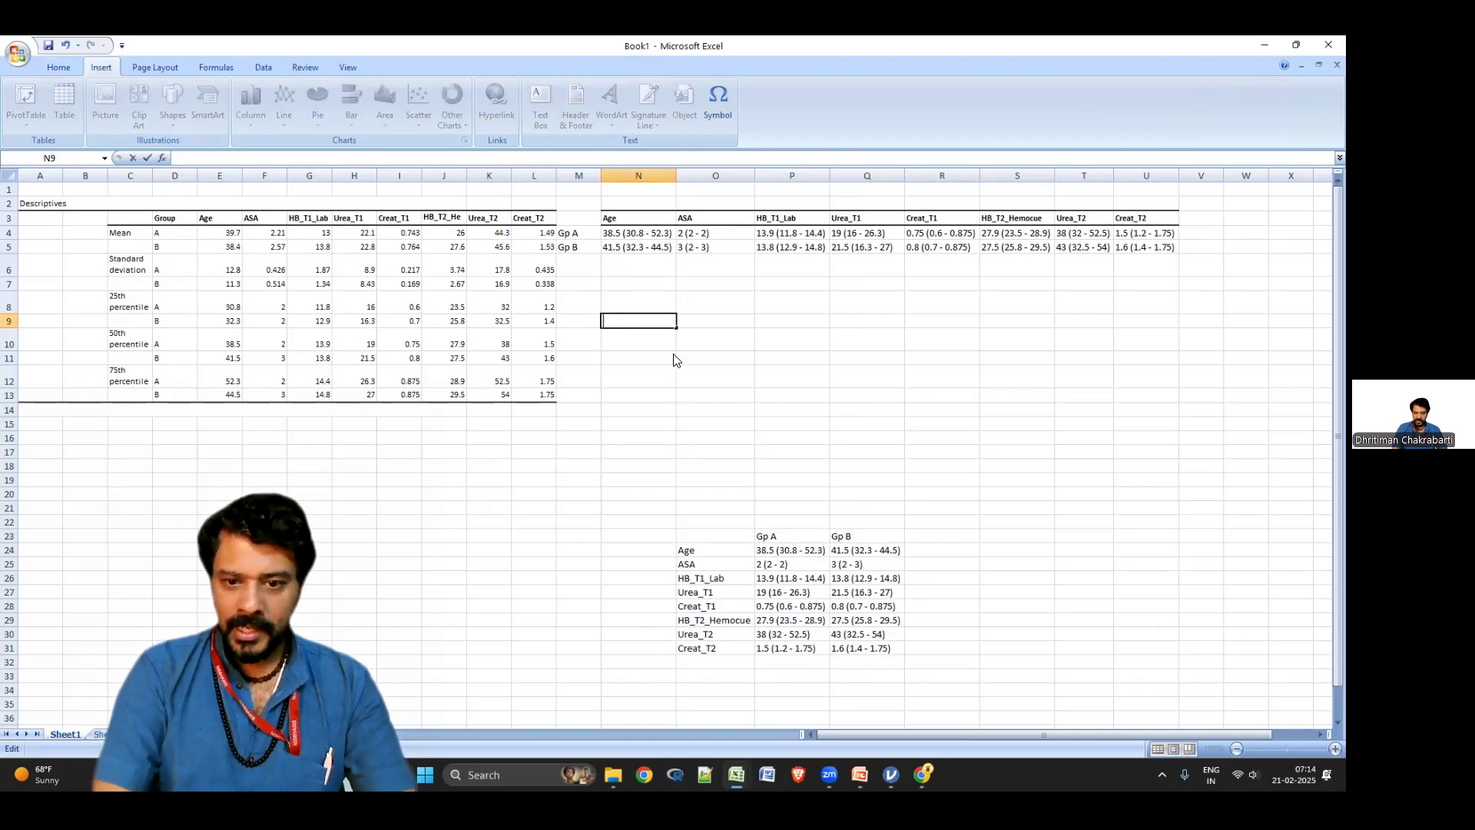
text(=conc)
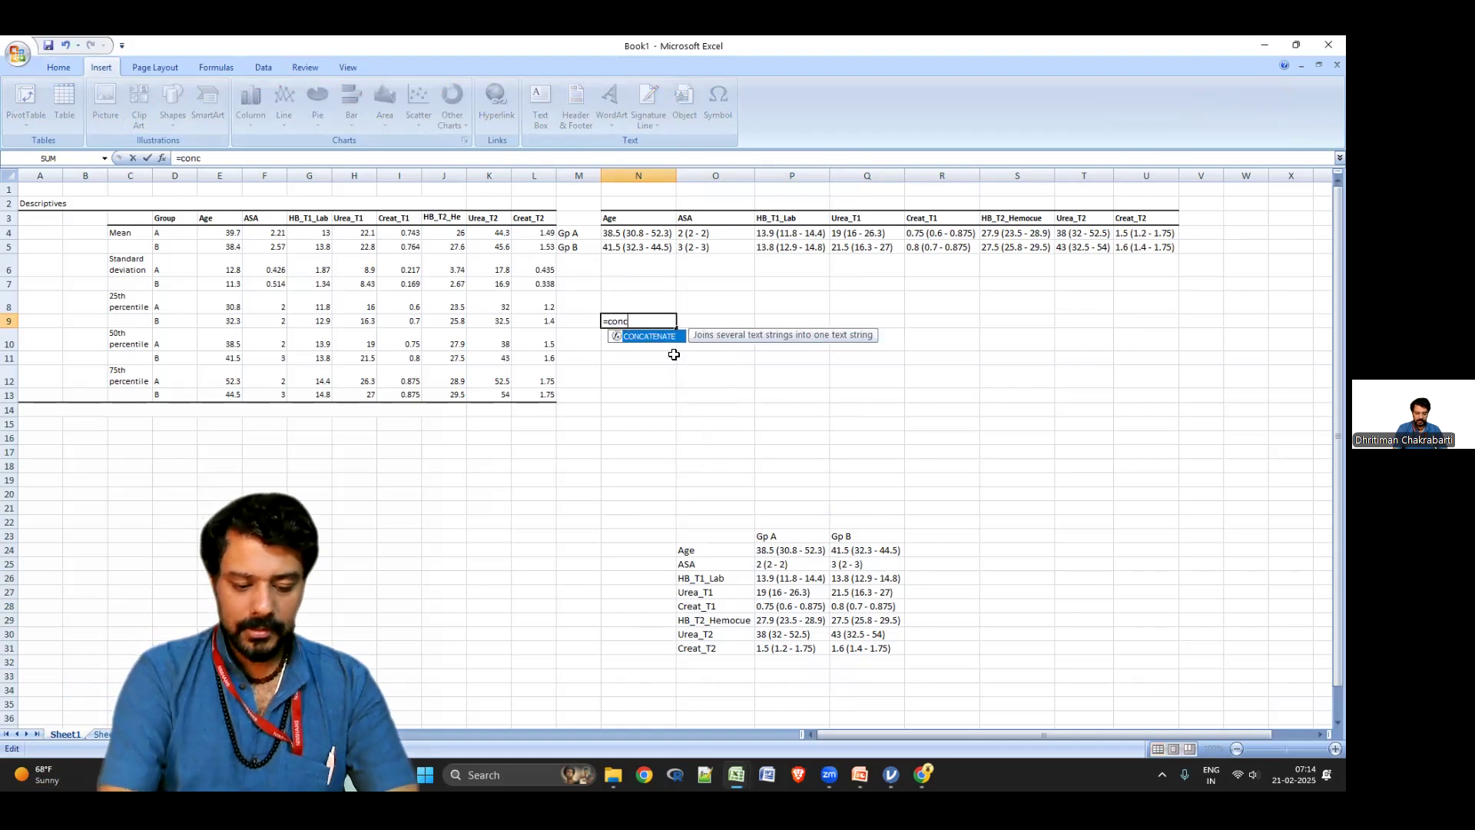
text(atenate()
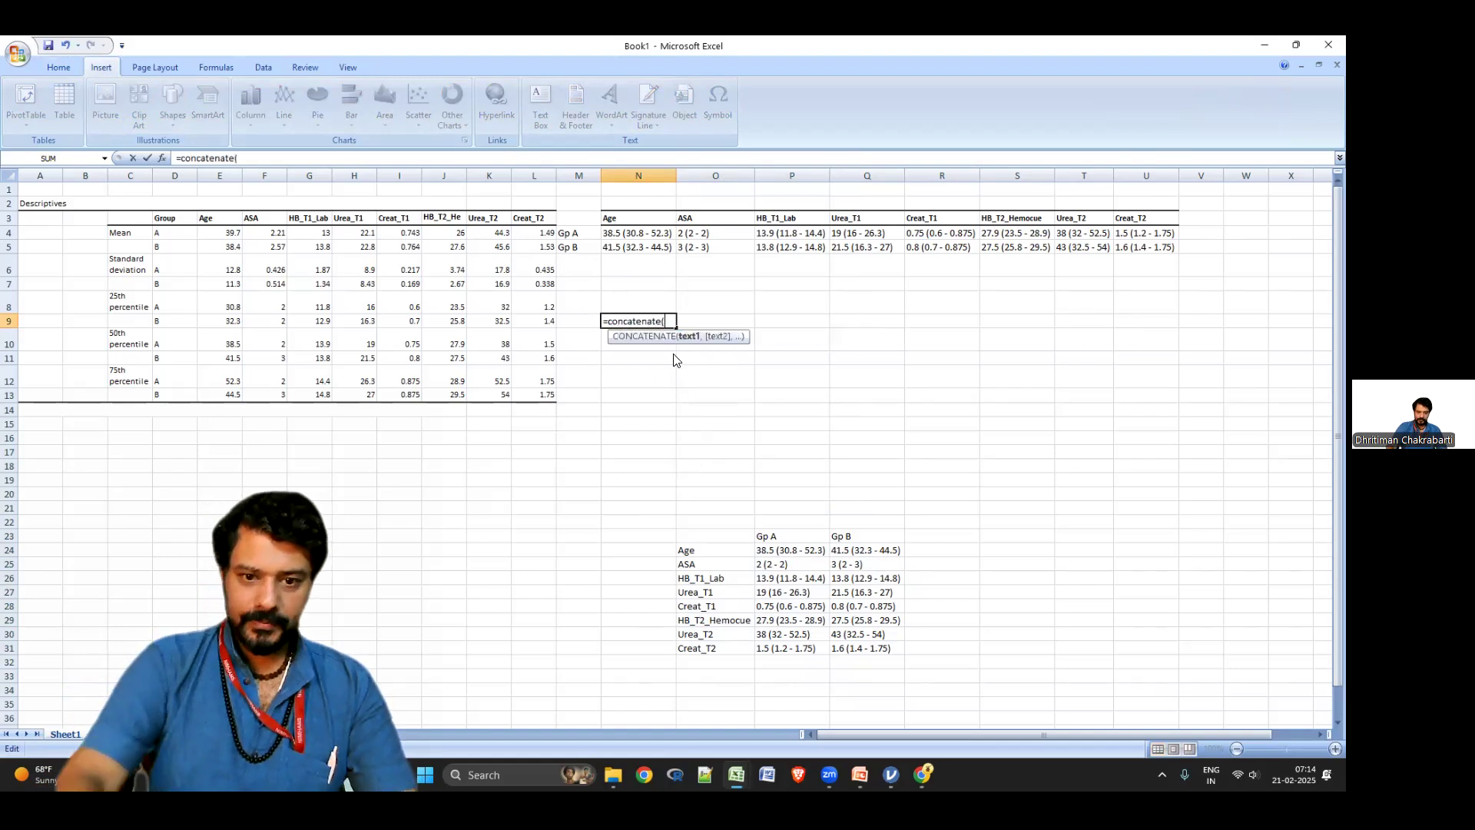
click(217, 232)
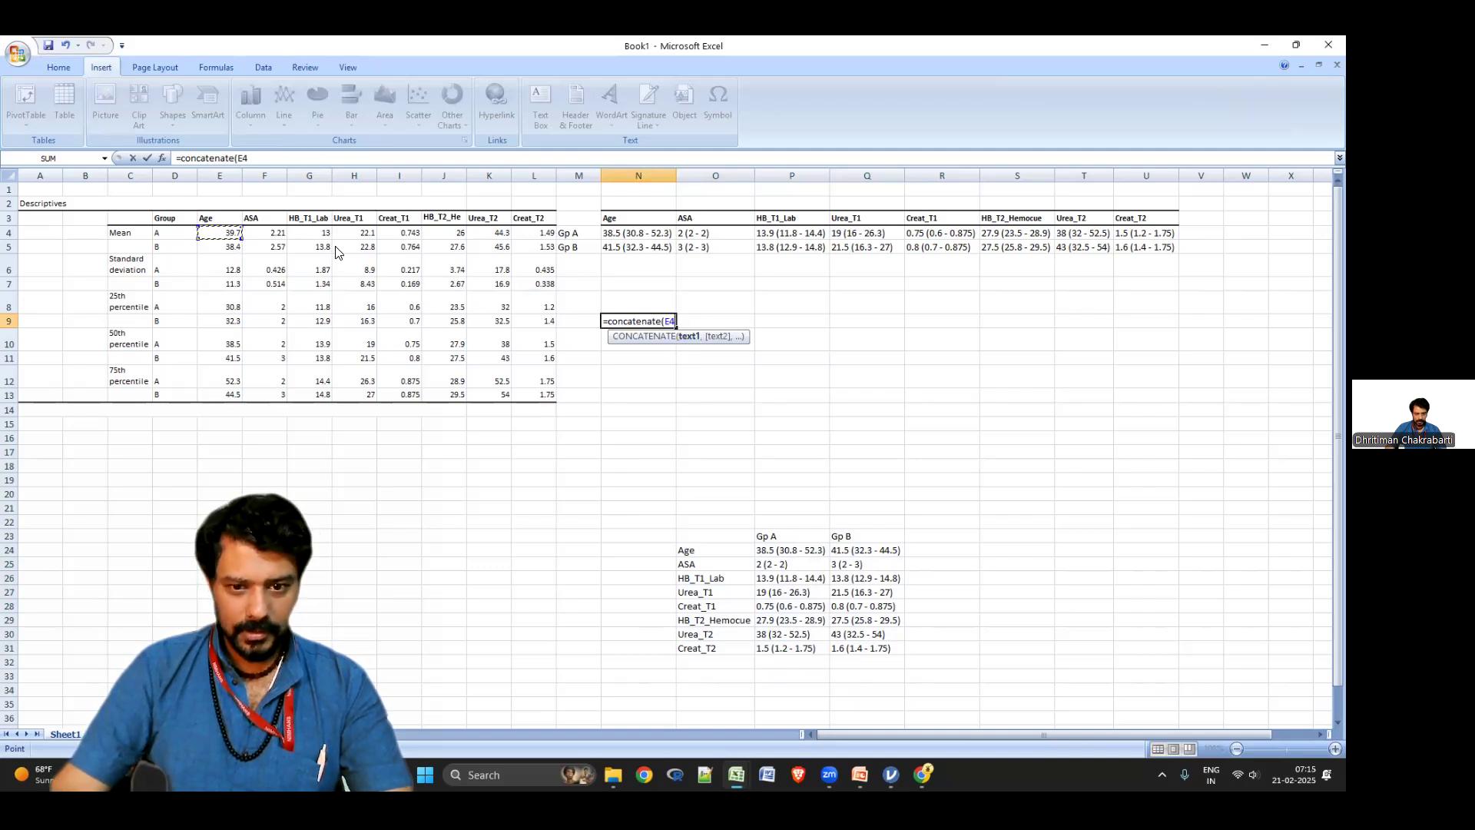
text(,)
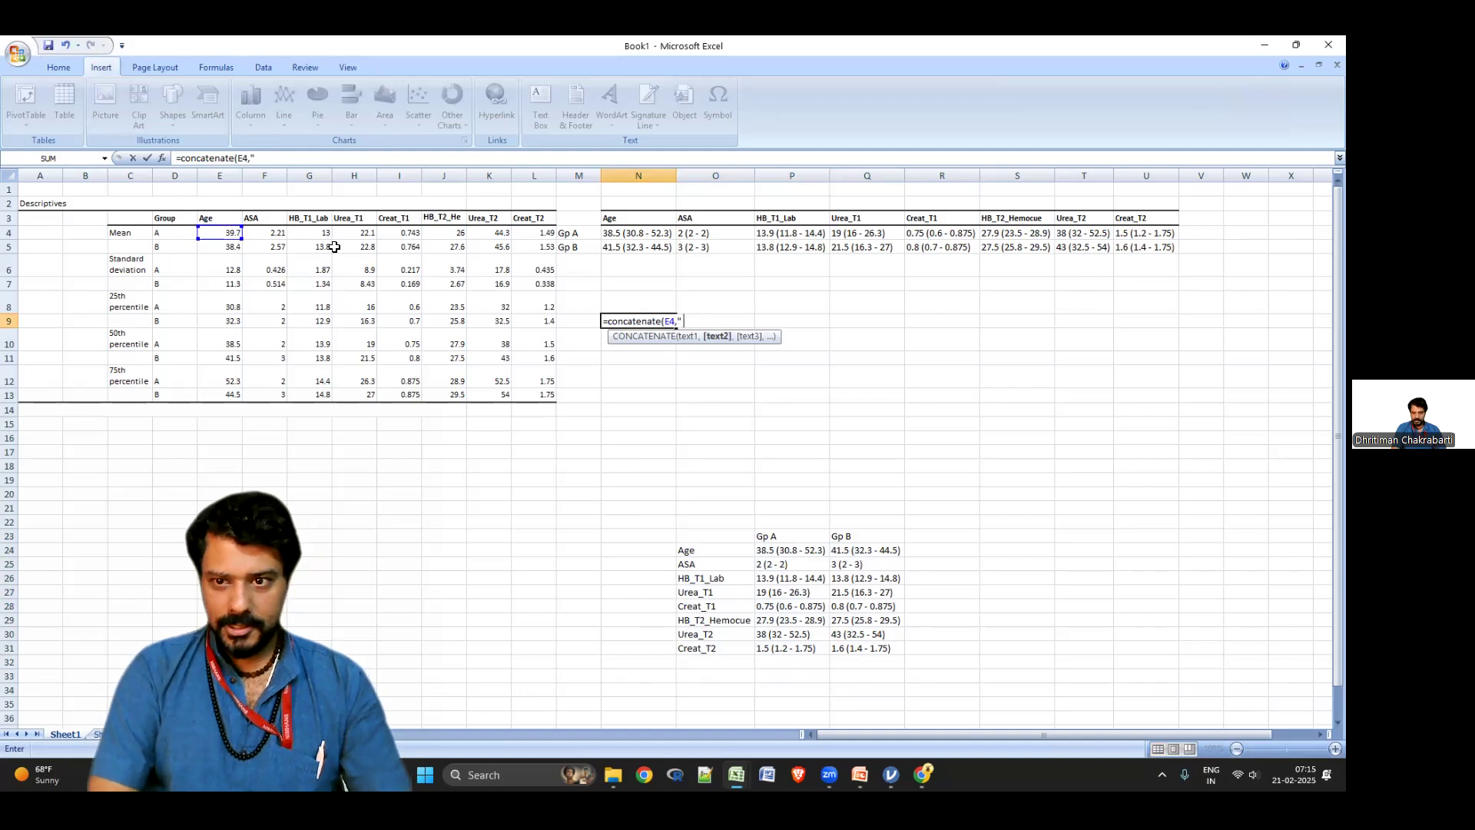
text(" ±)
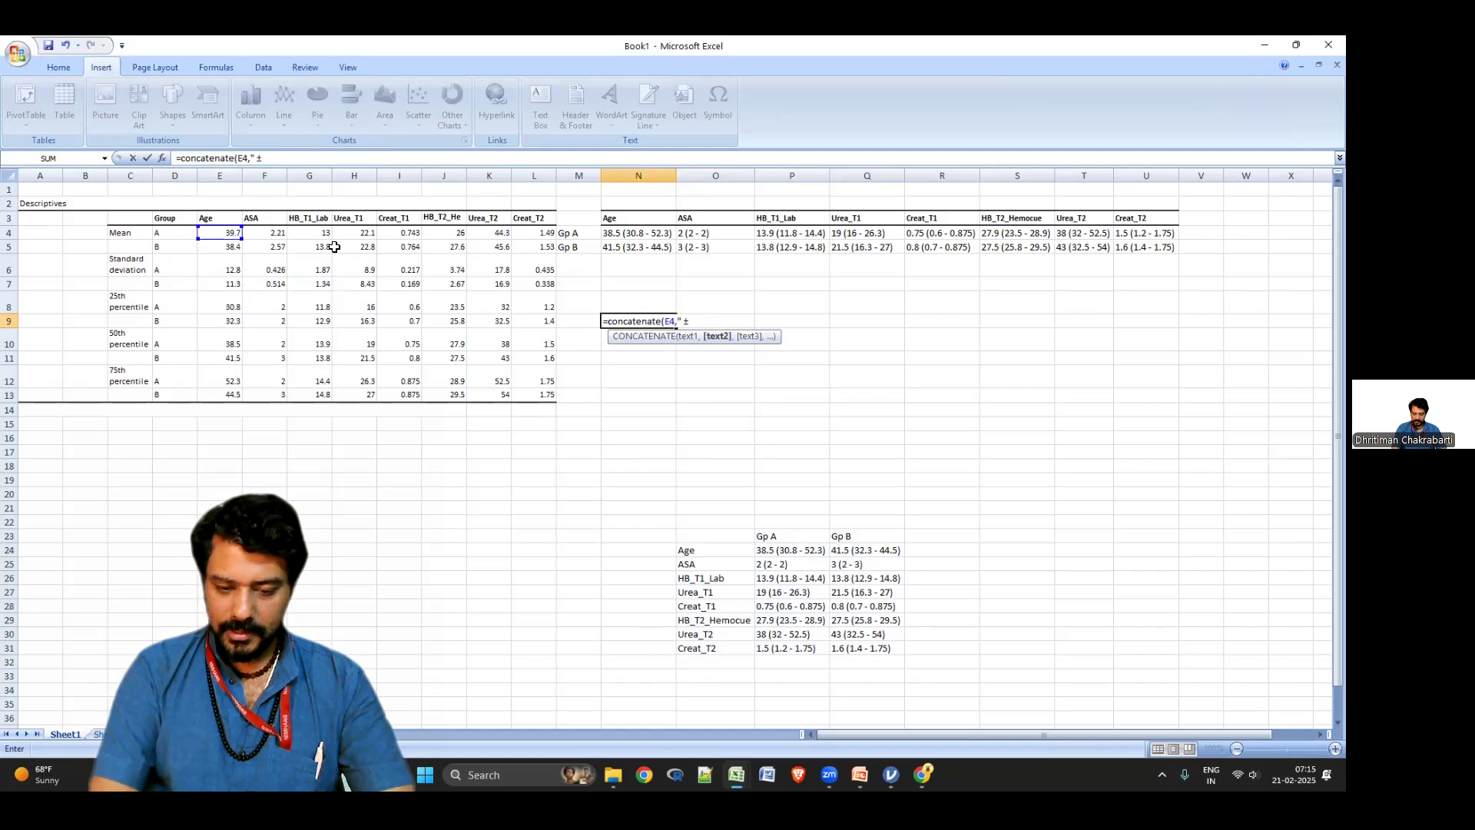
text( ",)
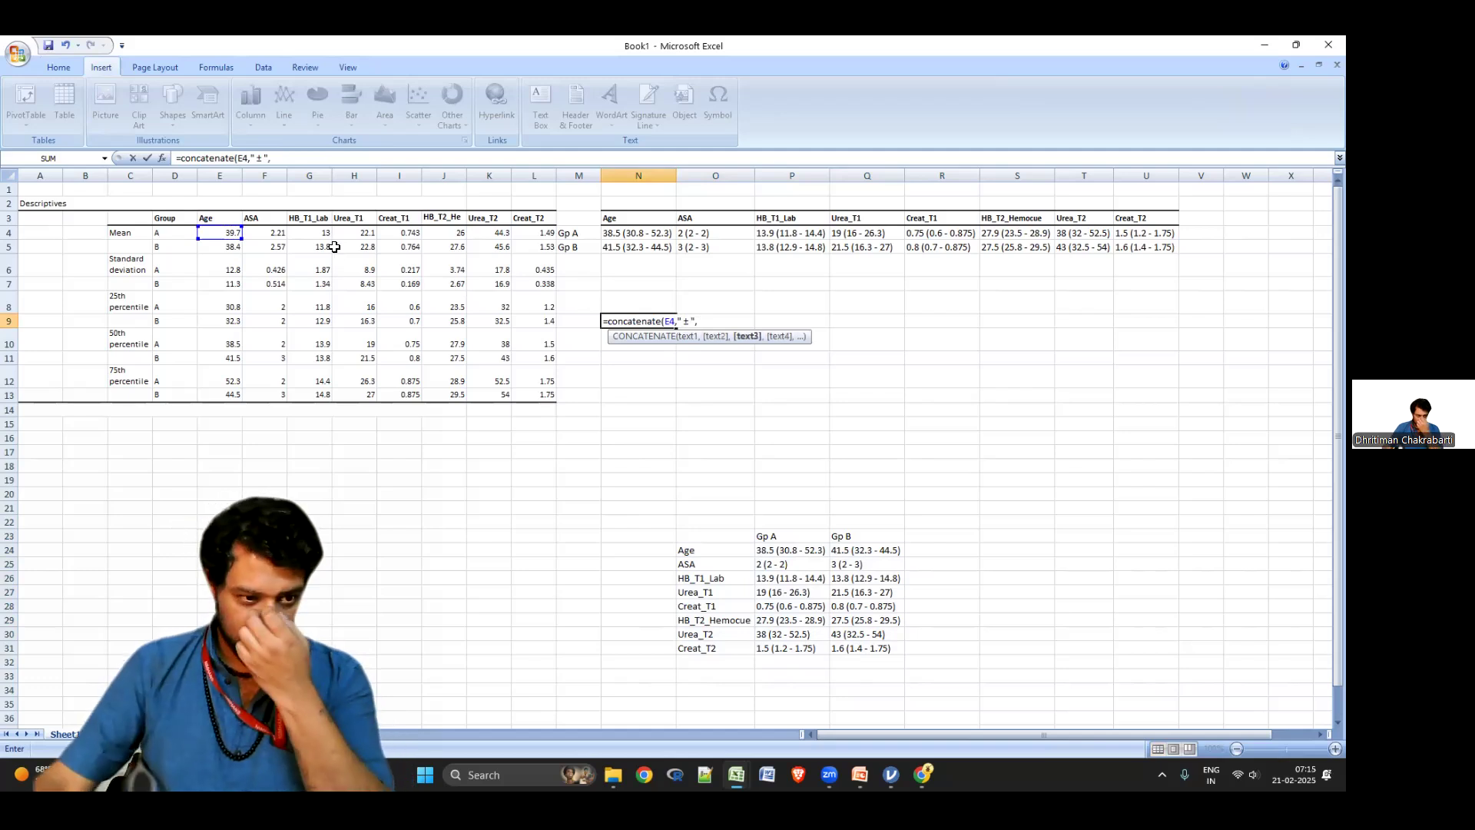
click(225, 266)
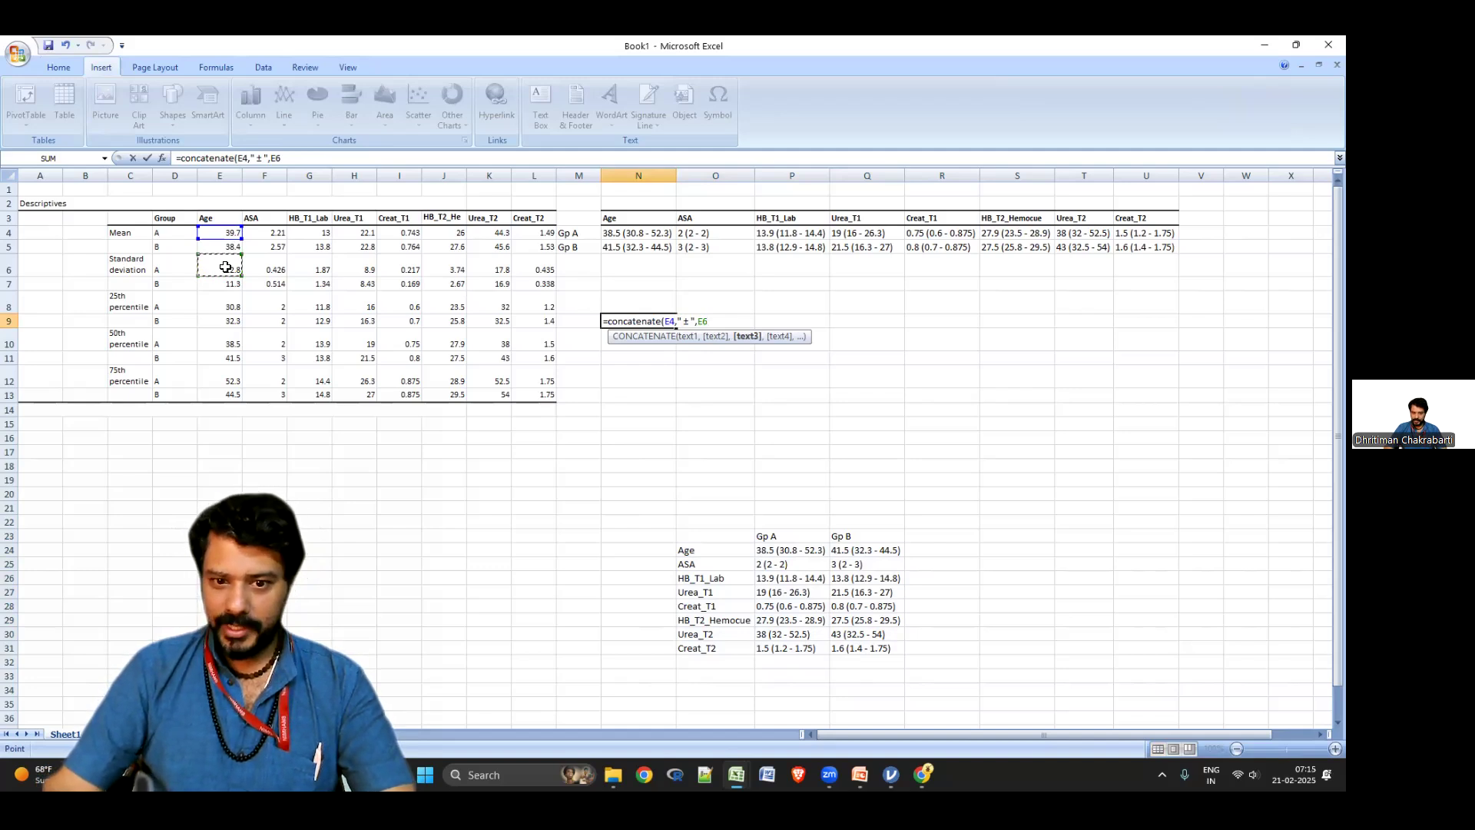
text())
key(Return)
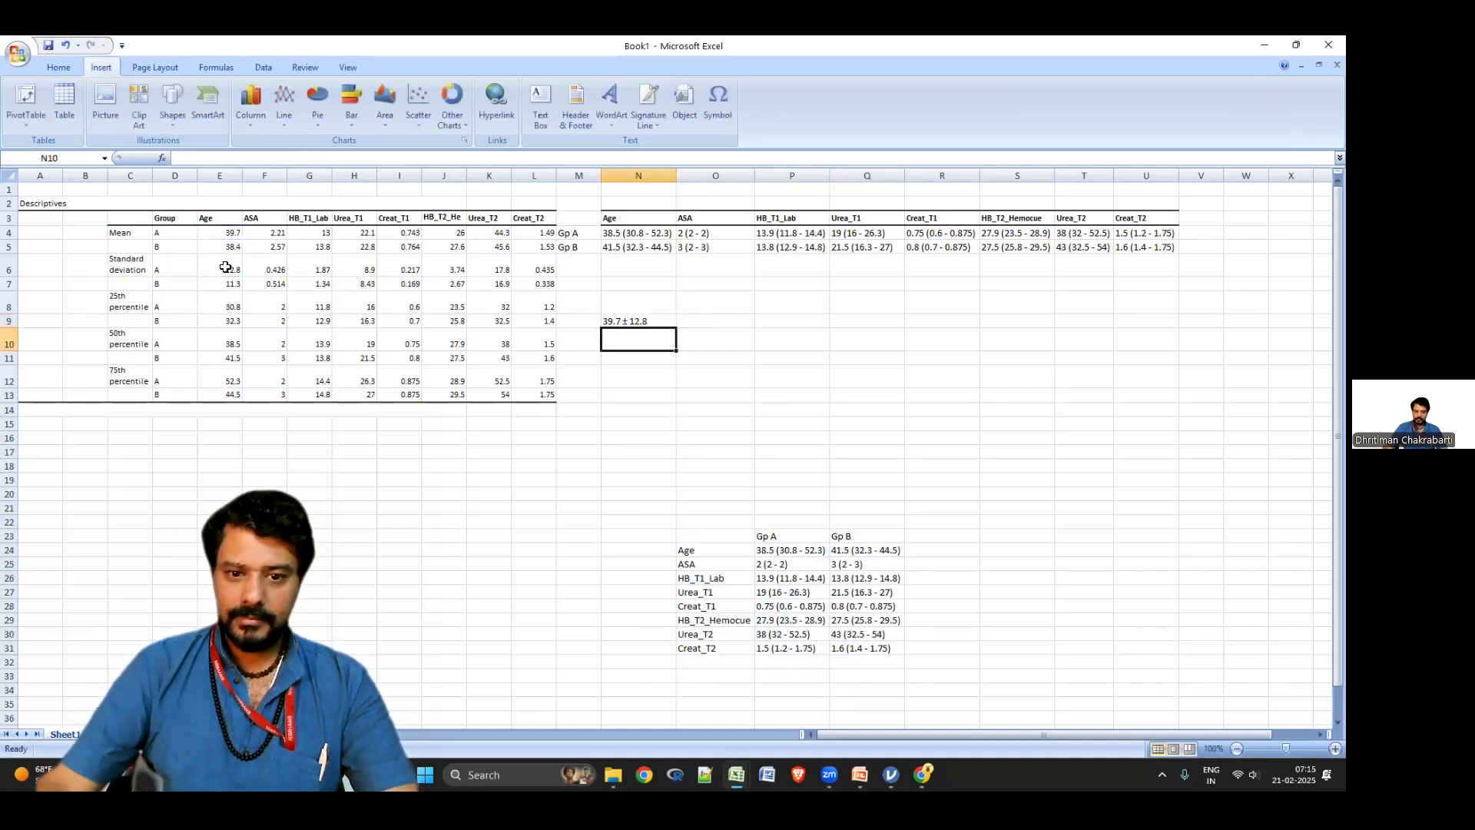
Fill the N9 formula across and down through U10, and copy the group labels from D6:D7 to M9
click(662, 324)
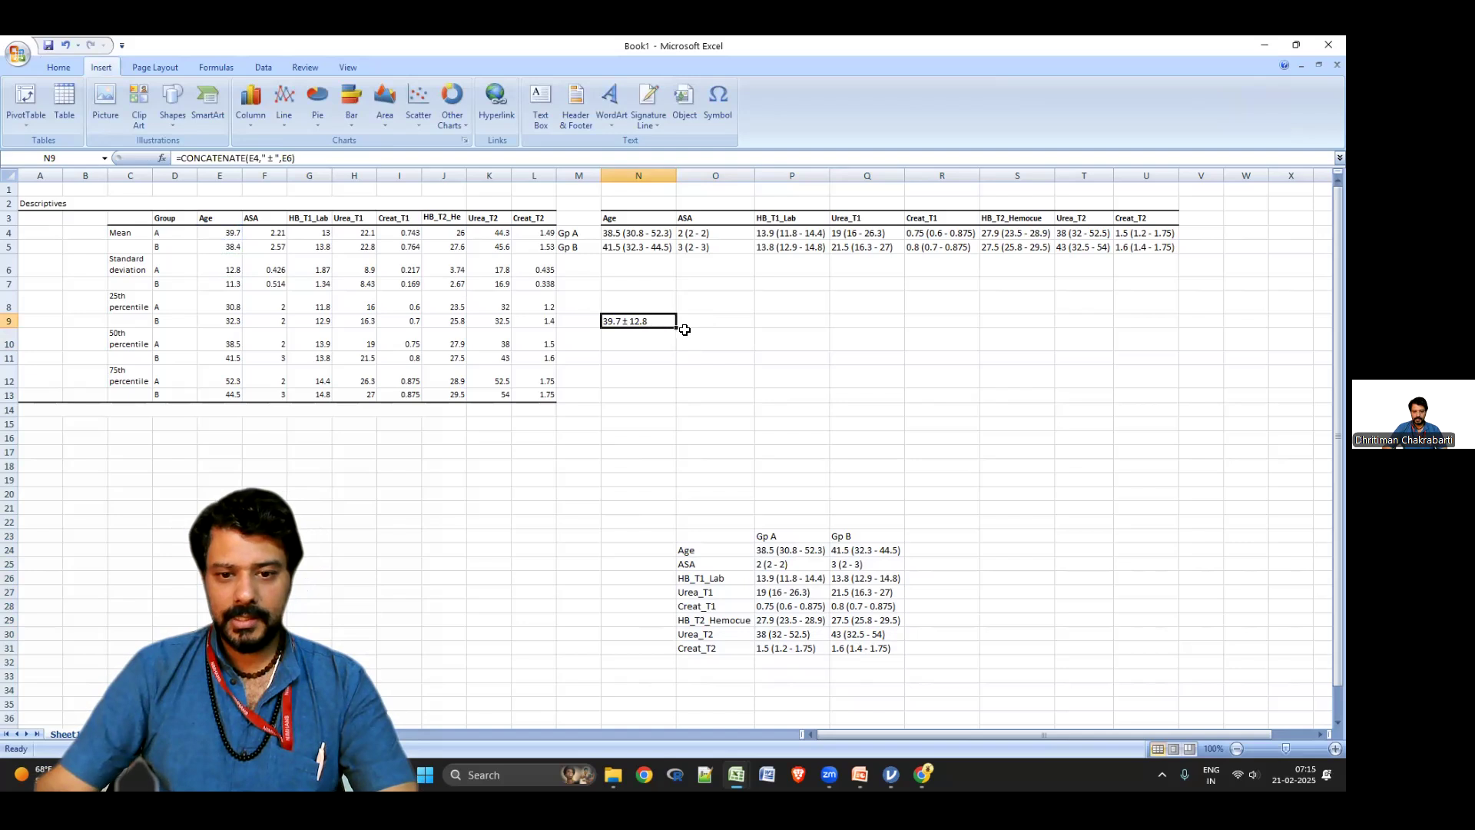
drag(676, 327, 1183, 350)
drag(162, 274, 167, 284)
key(ctrl+c)
click(586, 321)
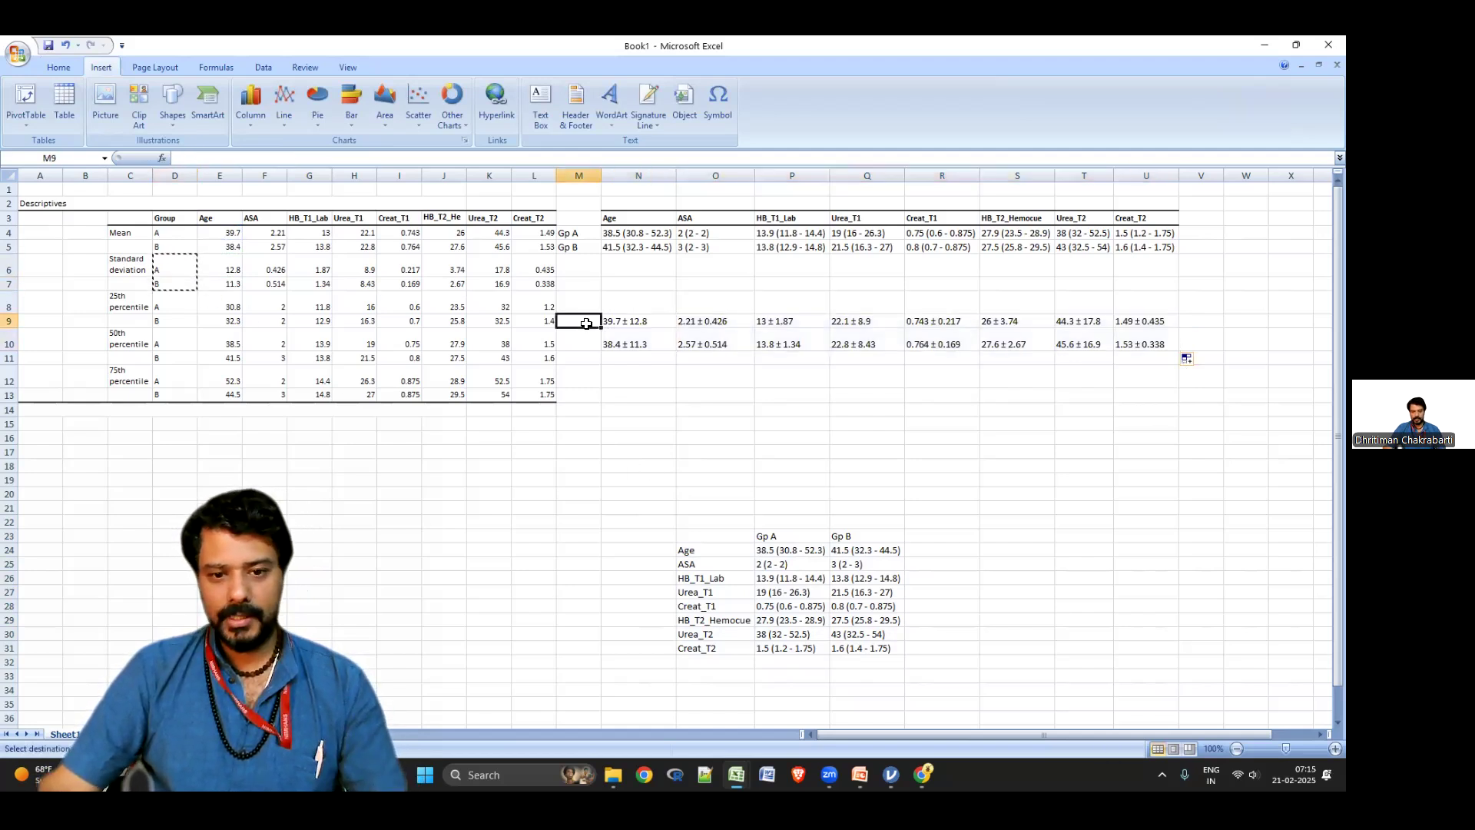
key(ctrl+v)
Copy the variable headers N3:U3 to the row above the mean ± SD values, starting at N8
click(632, 219)
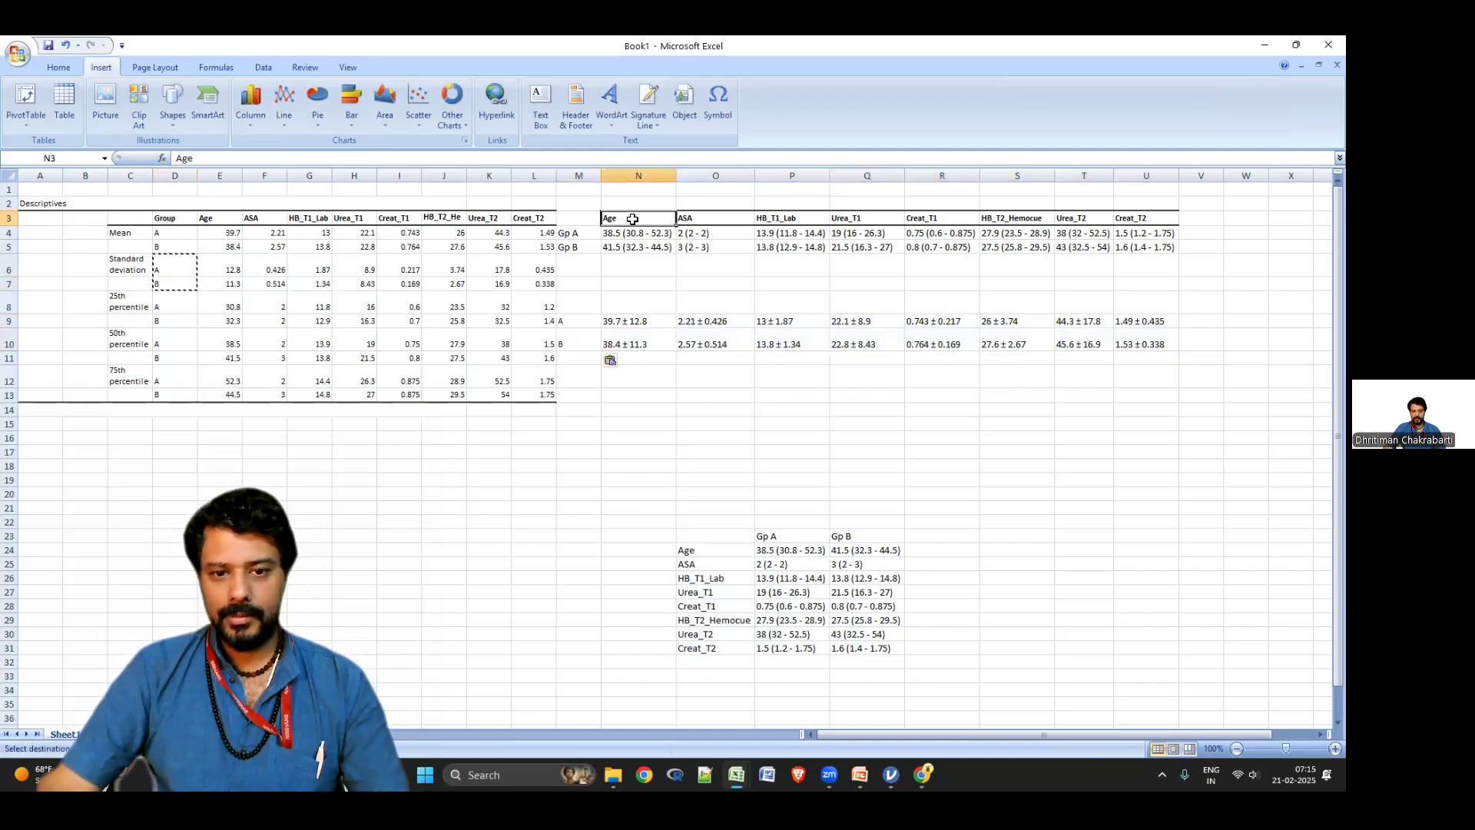
key(ctrl+shift+Right)
key(ctrl+c)
click(634, 302)
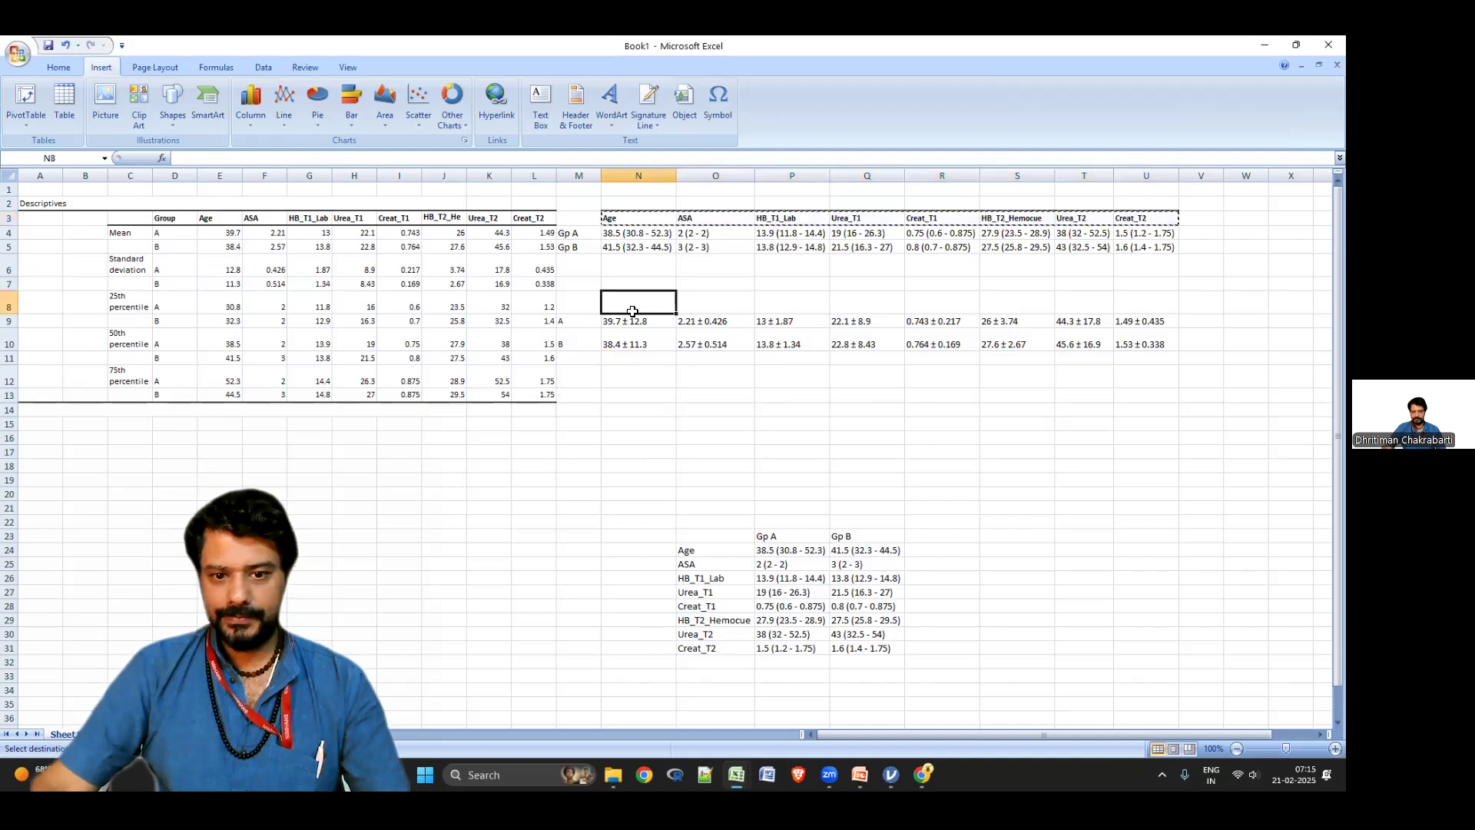
key(ctrl+v)
Copy the mean ± SD table M8:U10 and paste it as values only starting at C26
click(586, 306)
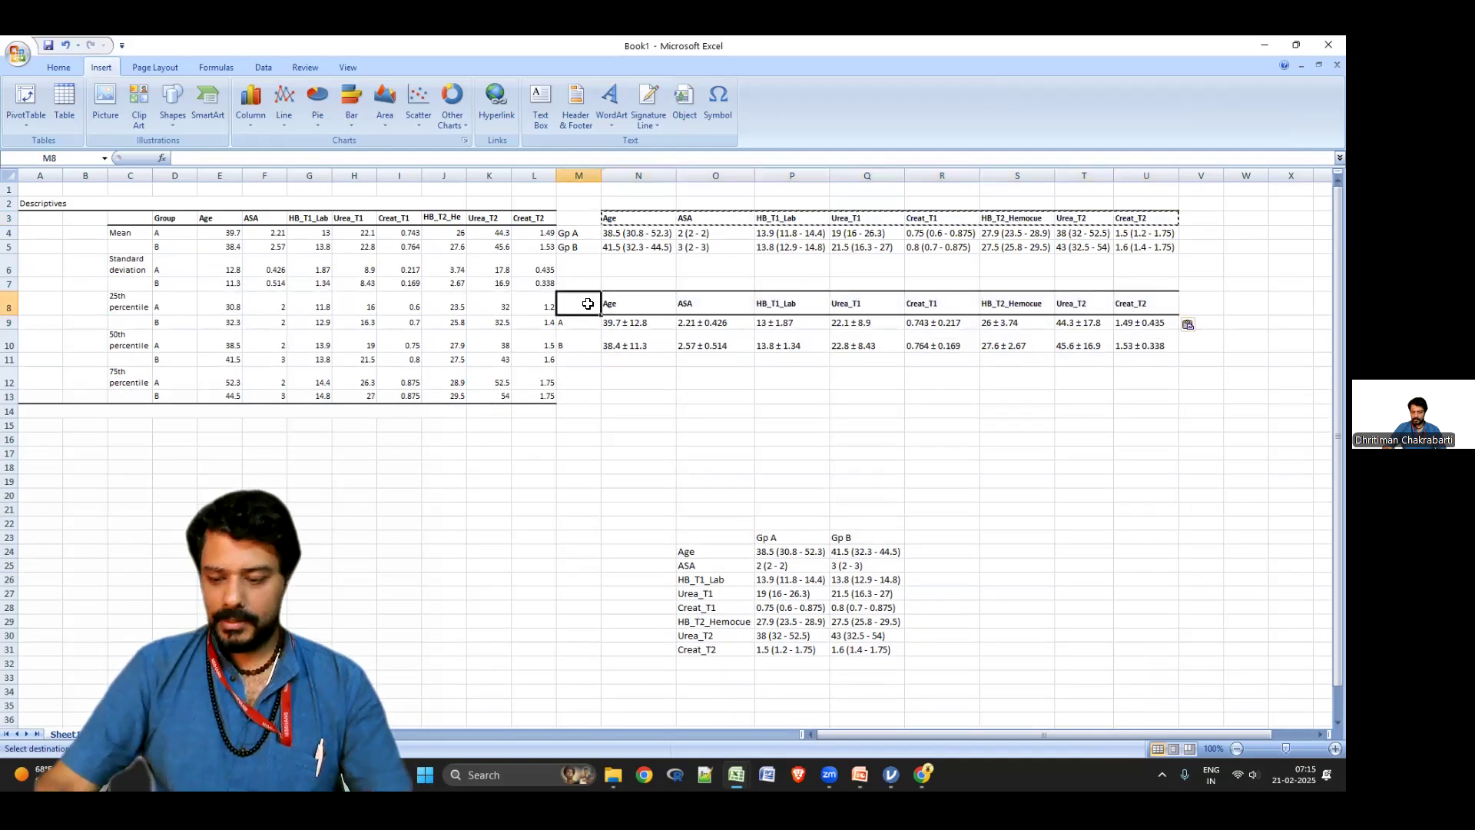
key(ctrl+shift+Right)
key(ctrl+shift+Right)
key(shift+Down)
key(shift+Down)
key(ctrl+c)
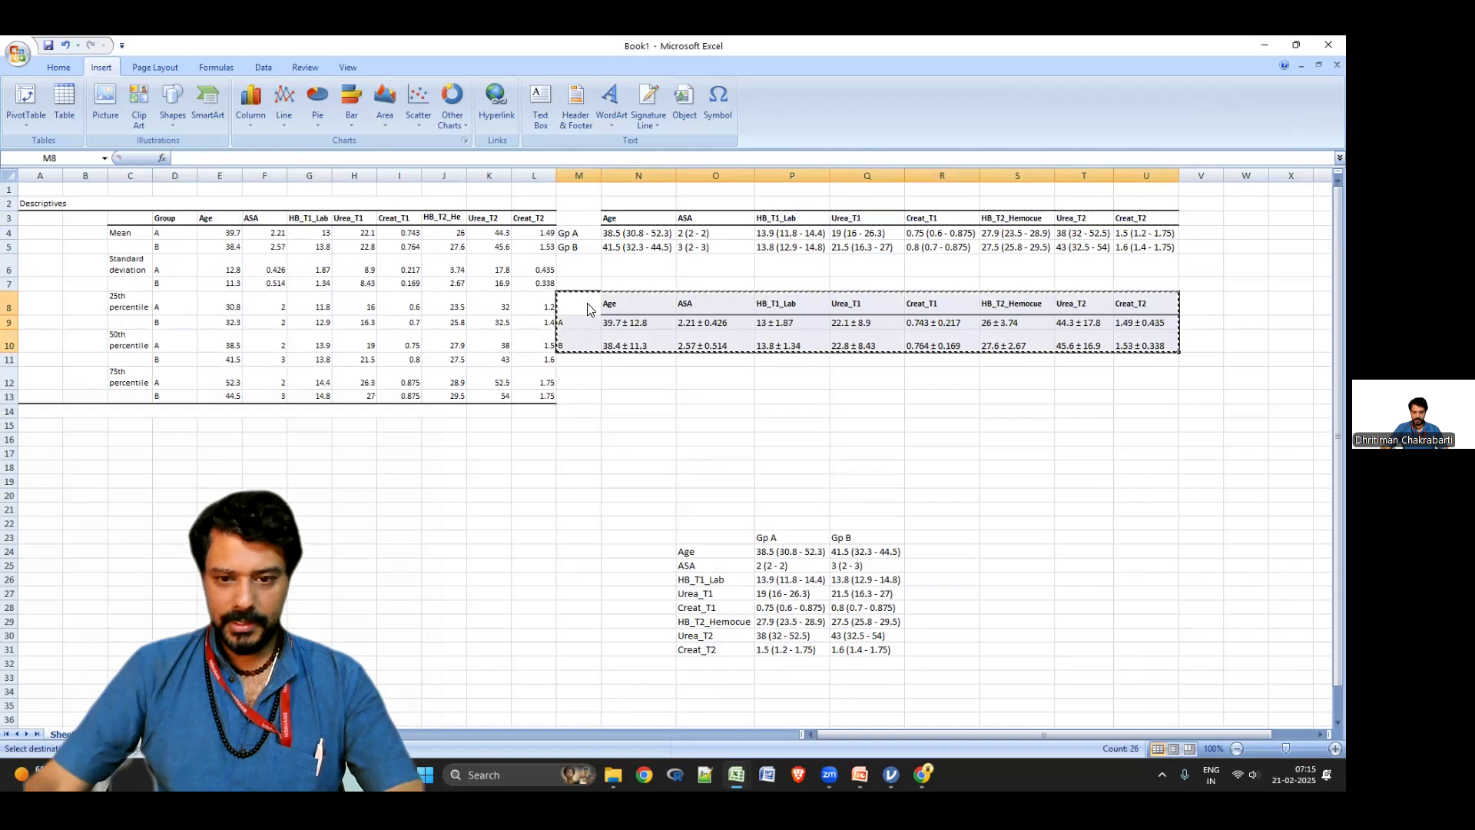
click(112, 574)
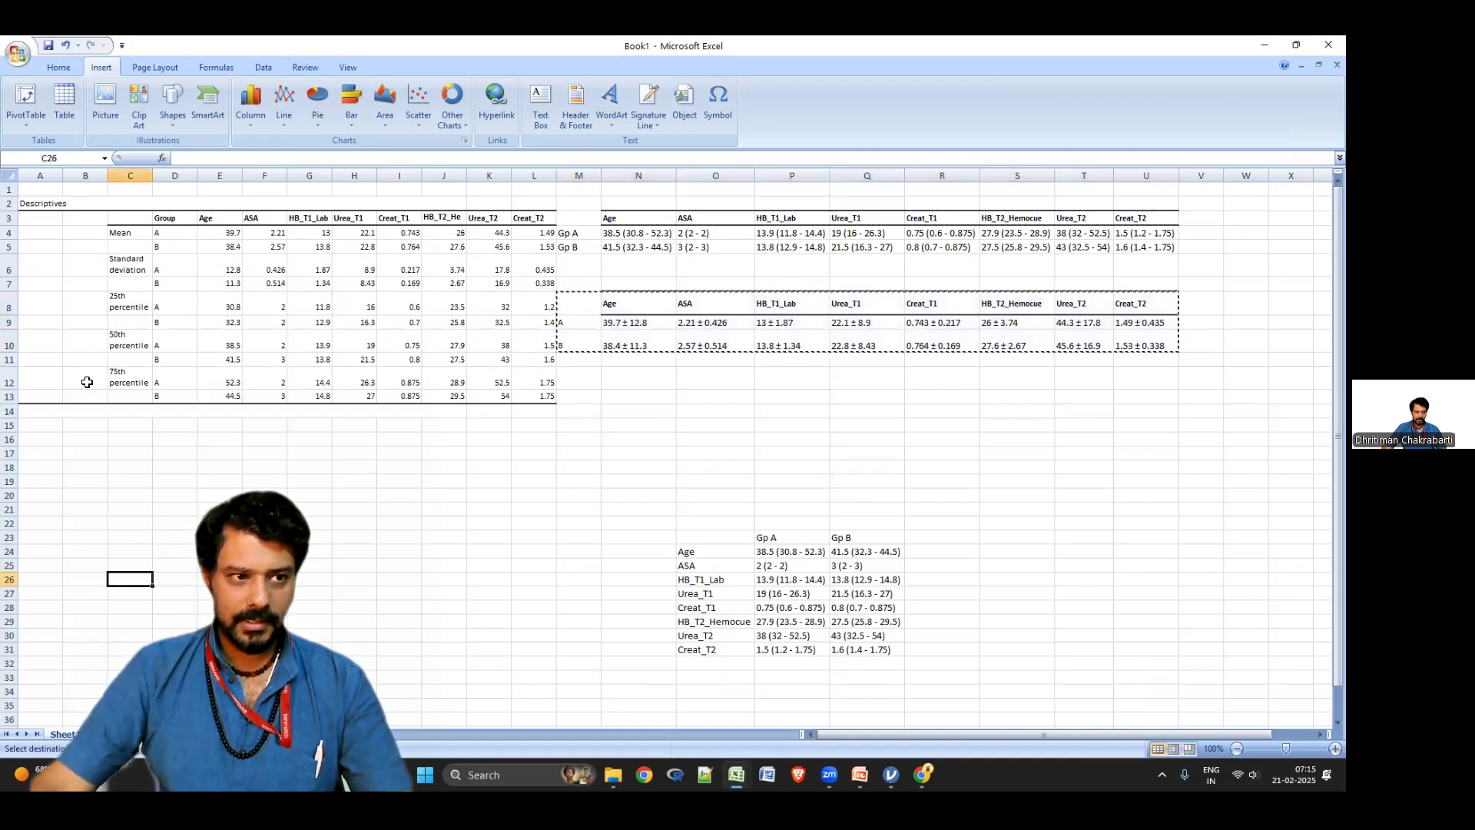
click(59, 67)
click(22, 127)
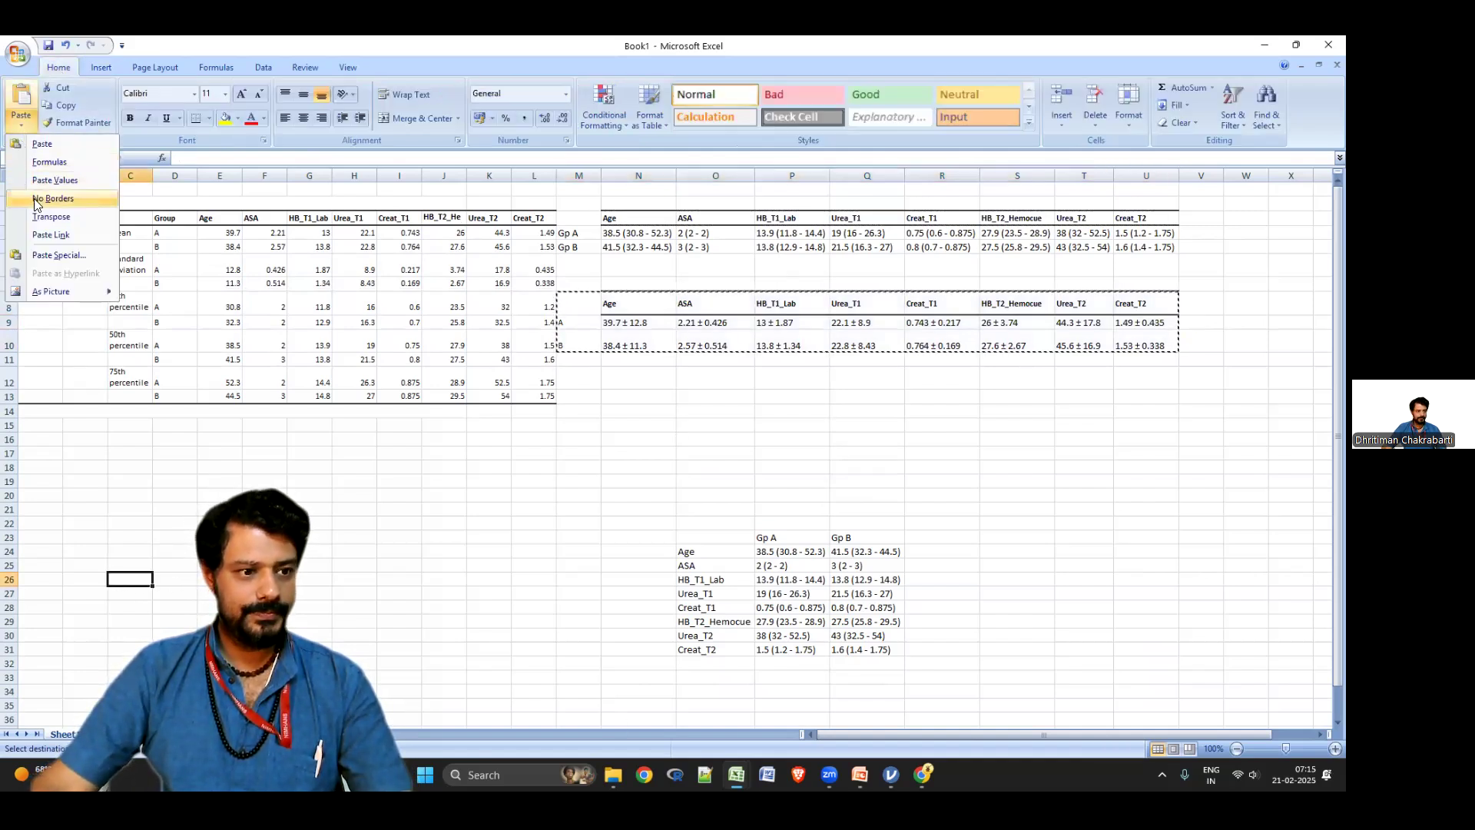
click(66, 181)
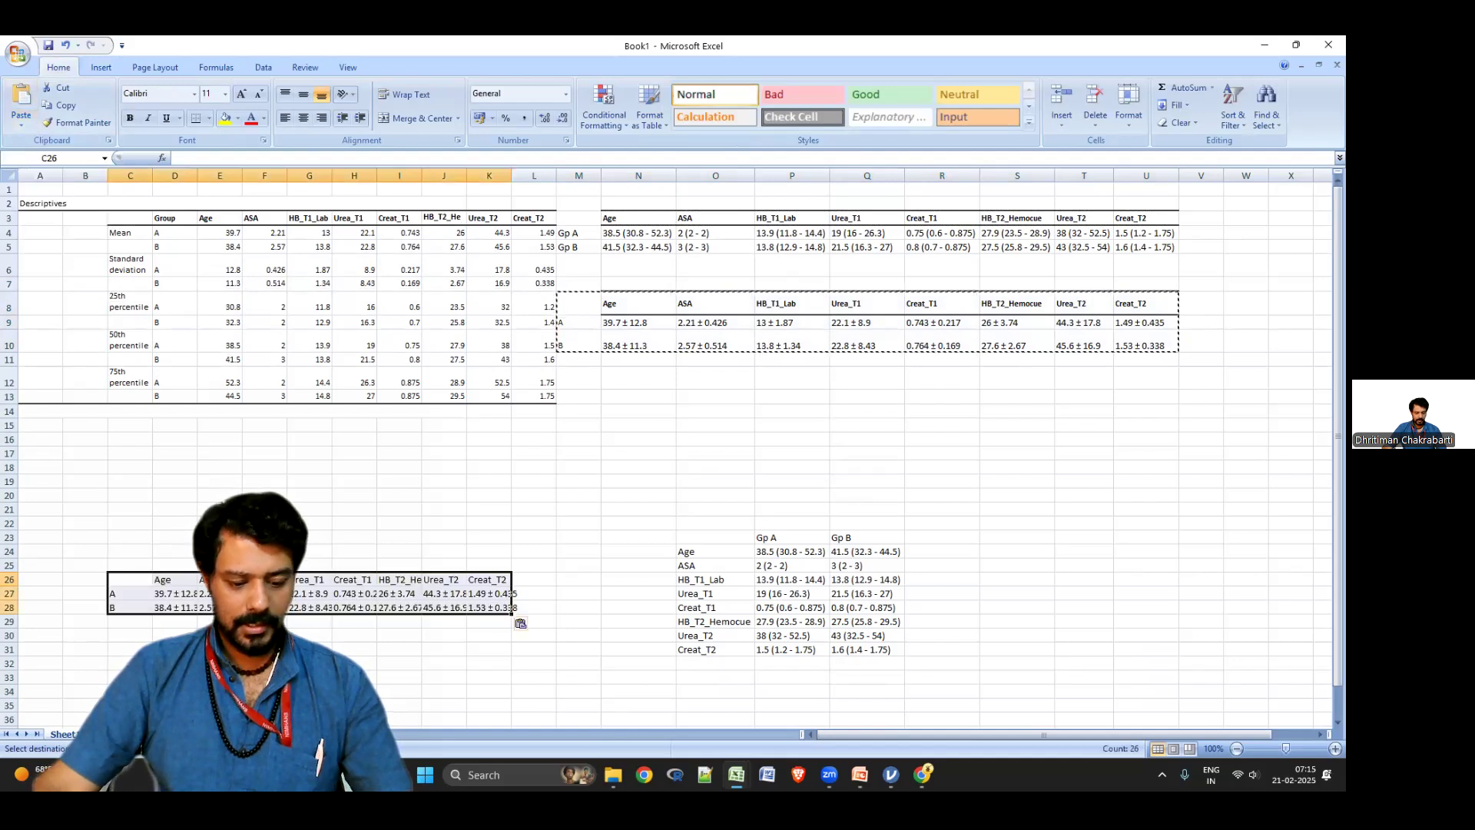
key(Escape)
Paste the values table C26:K28 transposed starting at S23, and clear the intermediate copy
key(ctrl+c)
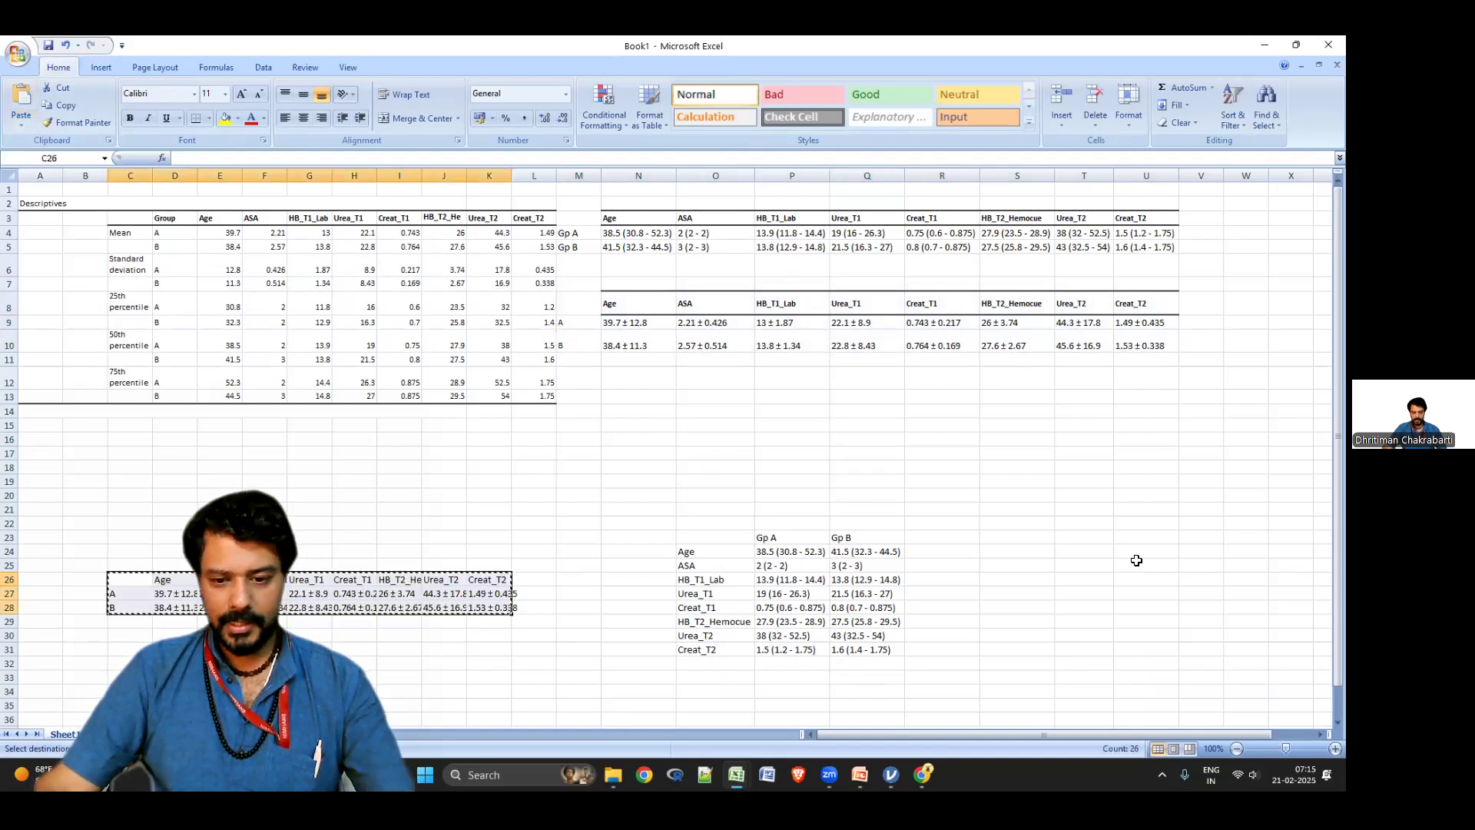
click(1021, 538)
click(22, 128)
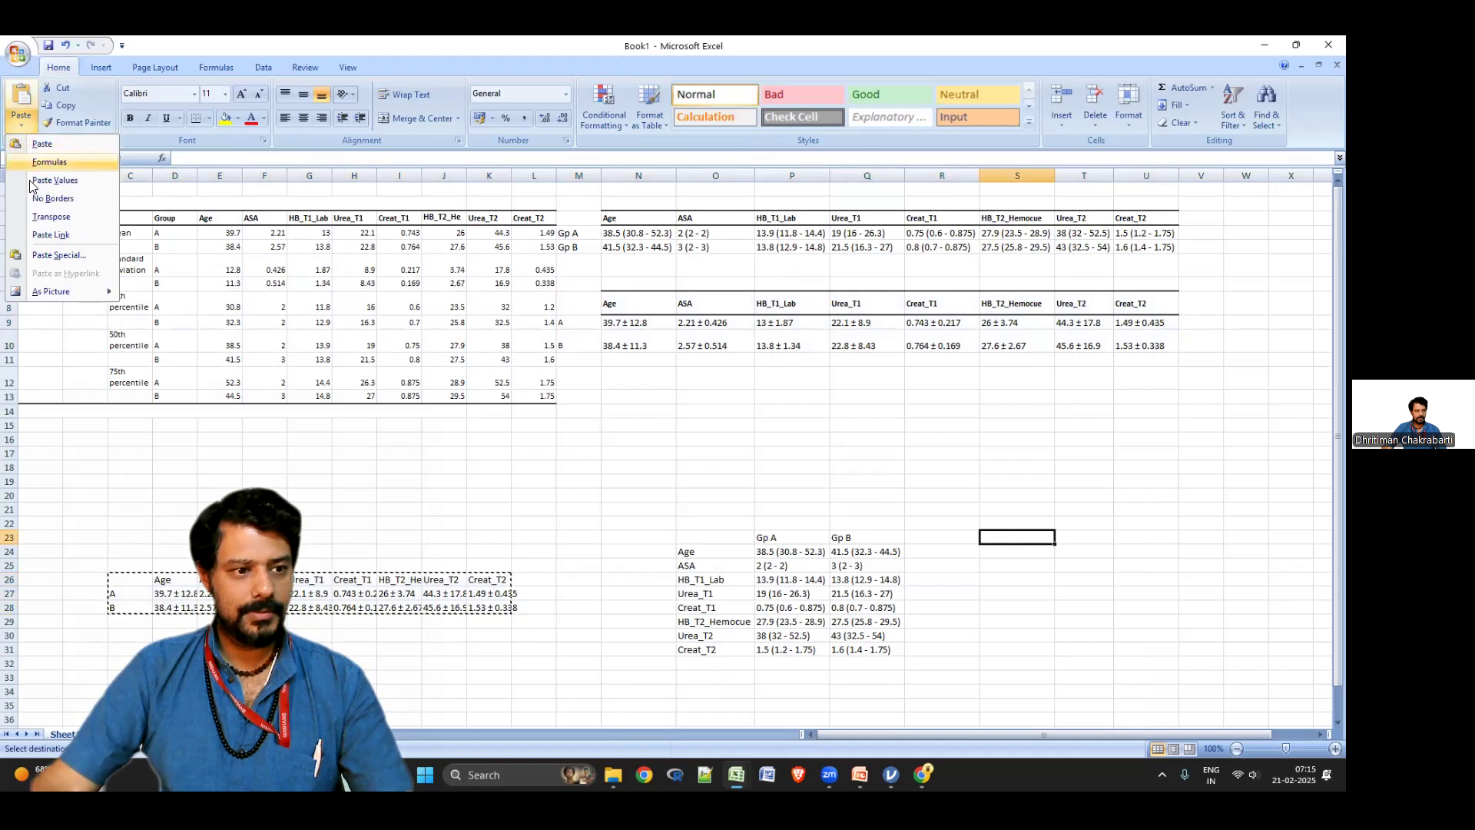
click(51, 216)
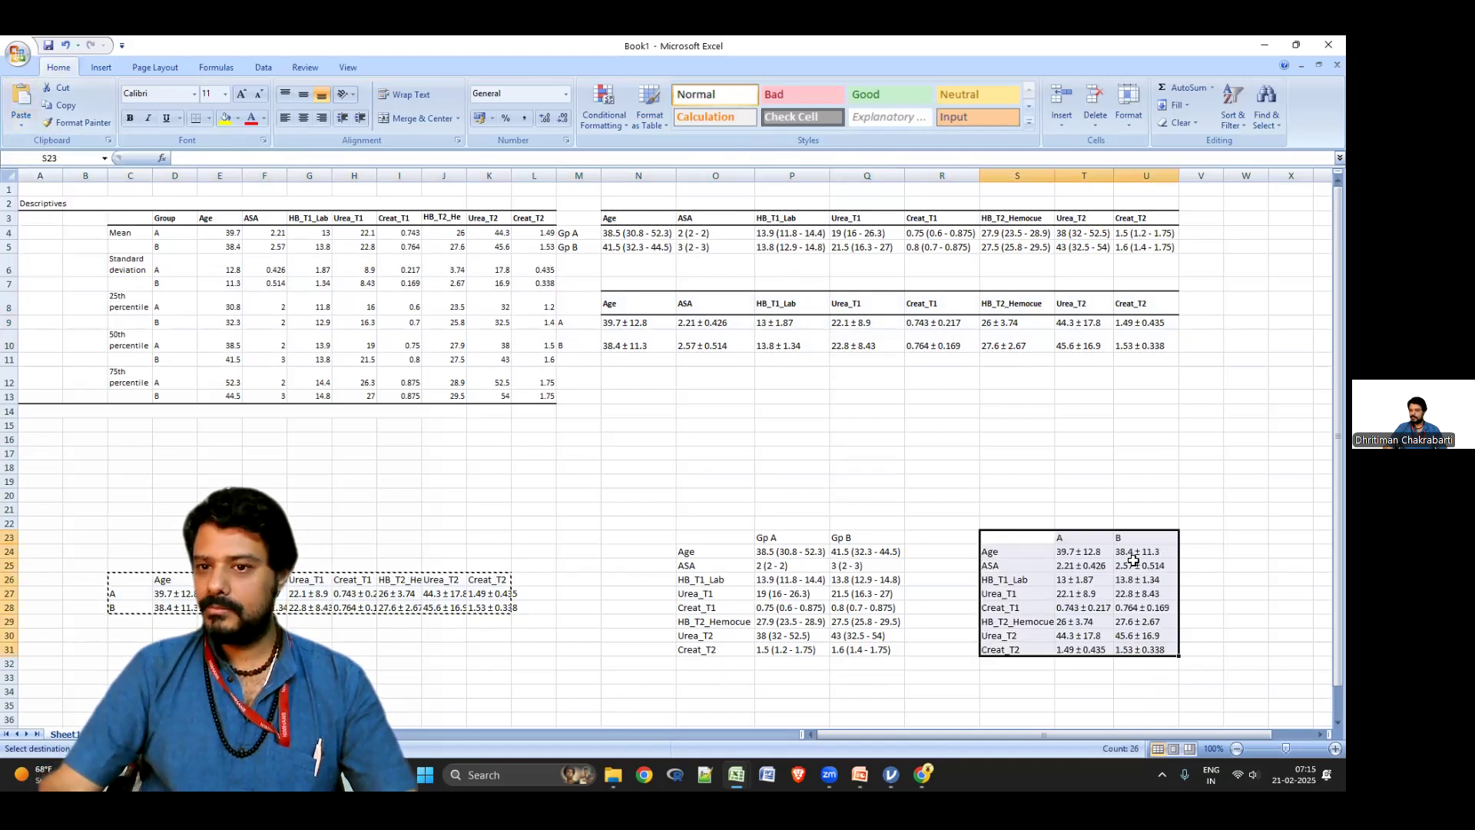
drag(122, 584, 485, 615)
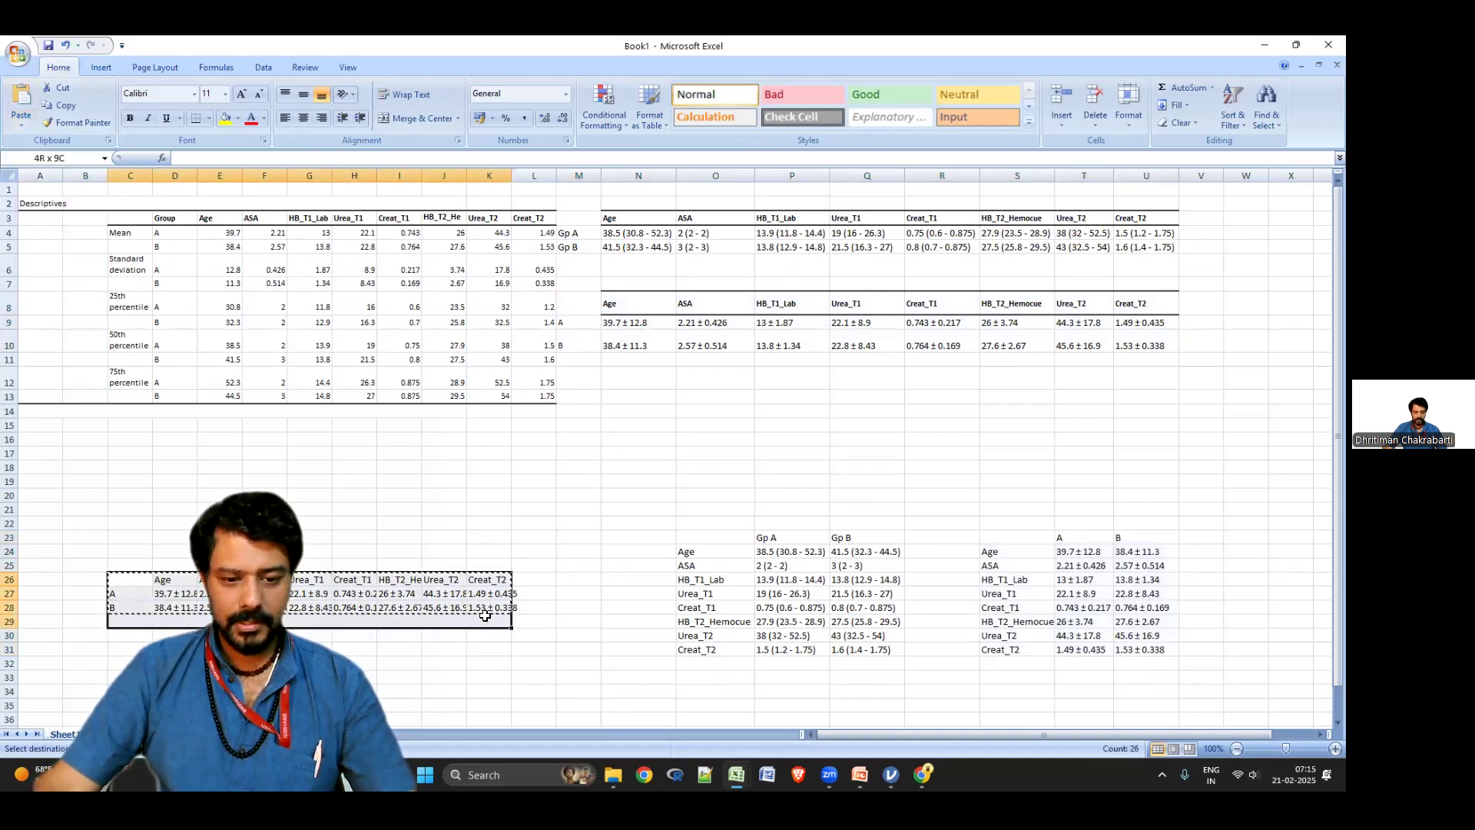
key(Delete)
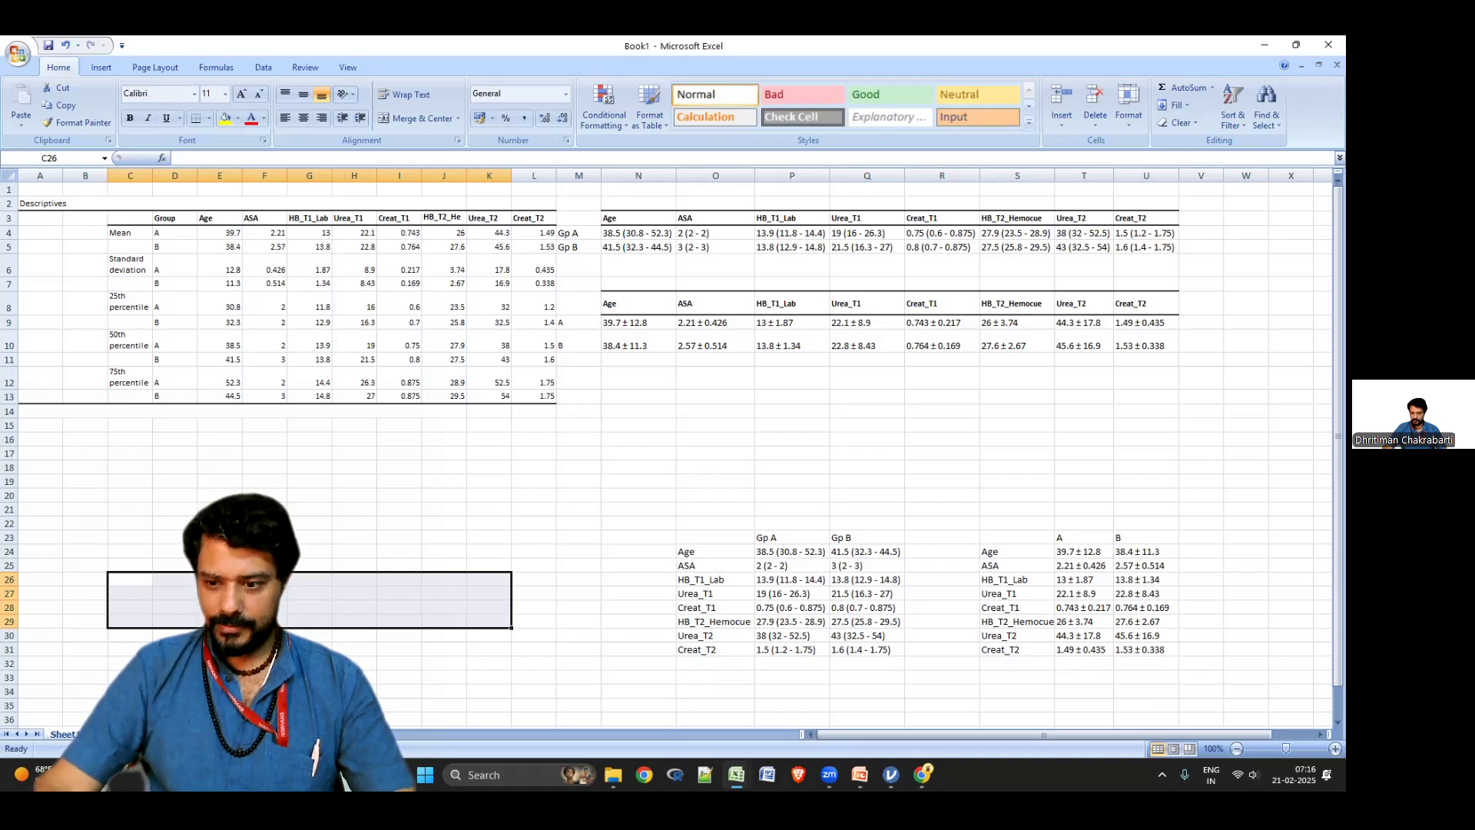
Switch to jamovi and create an Independent Samples contingency table with Group as rows and Sex as columns
key(alt+Tab)
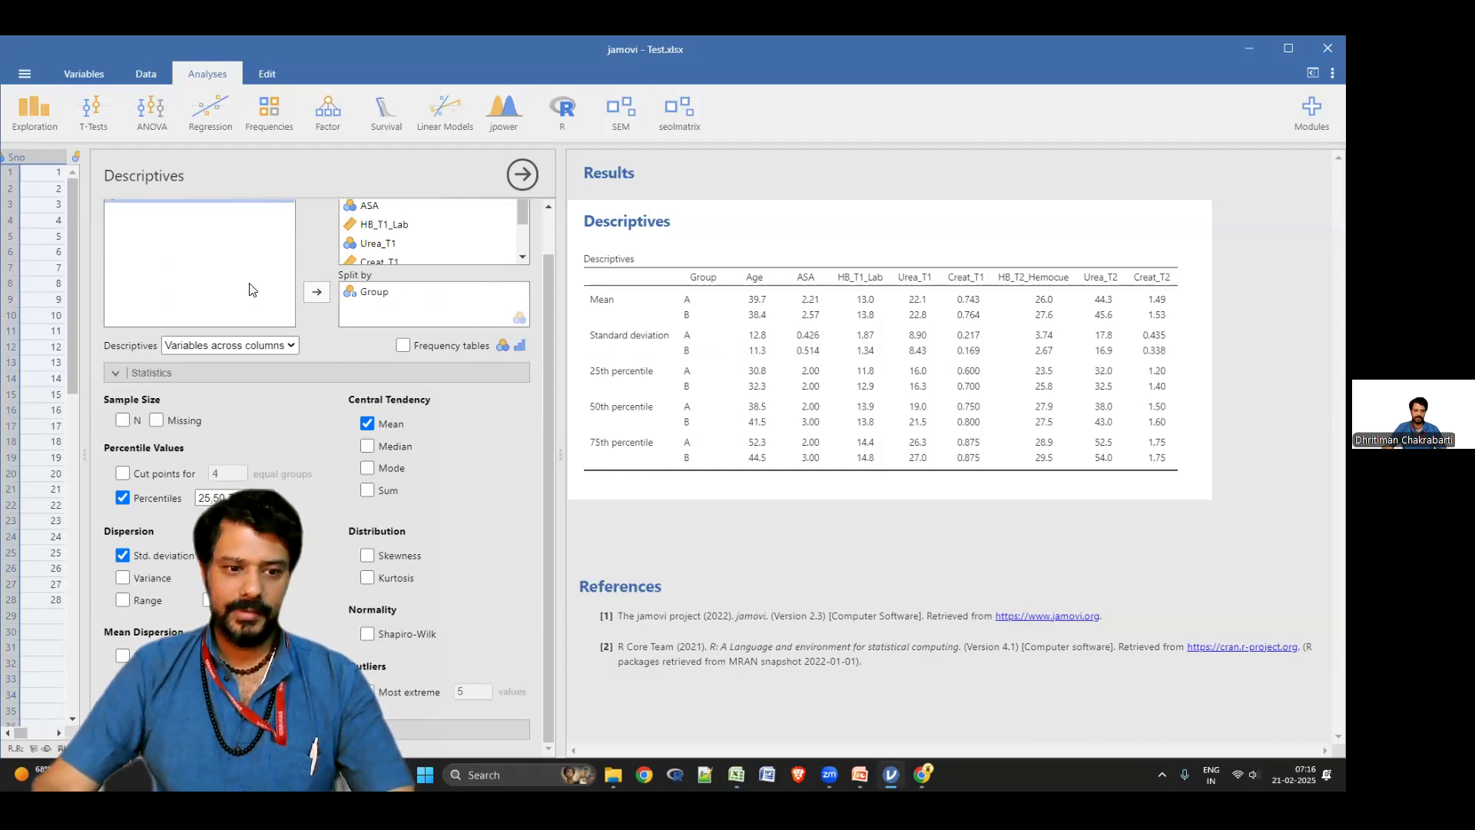
scroll(248, 294, up, 1)
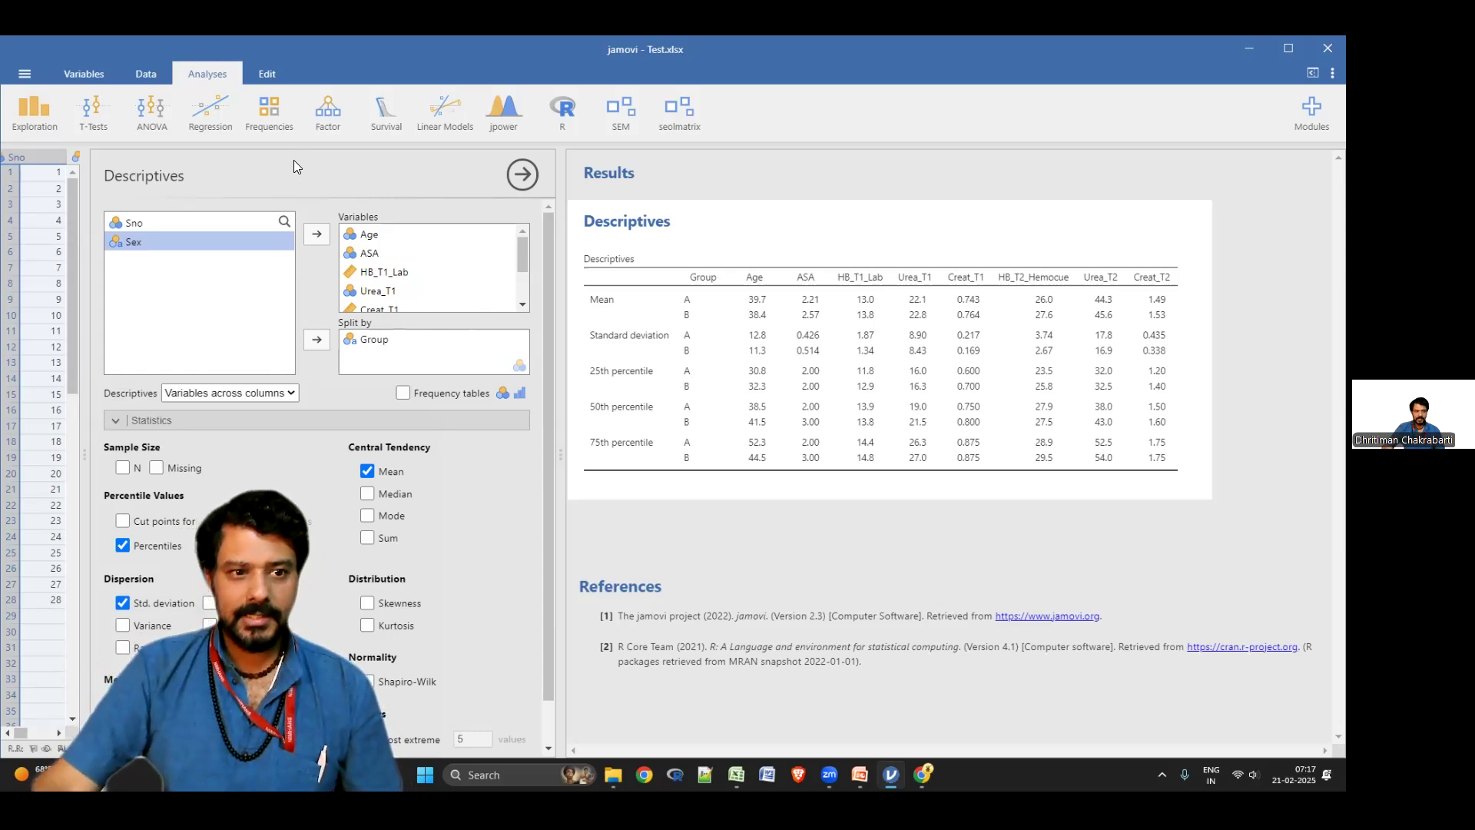
click(270, 127)
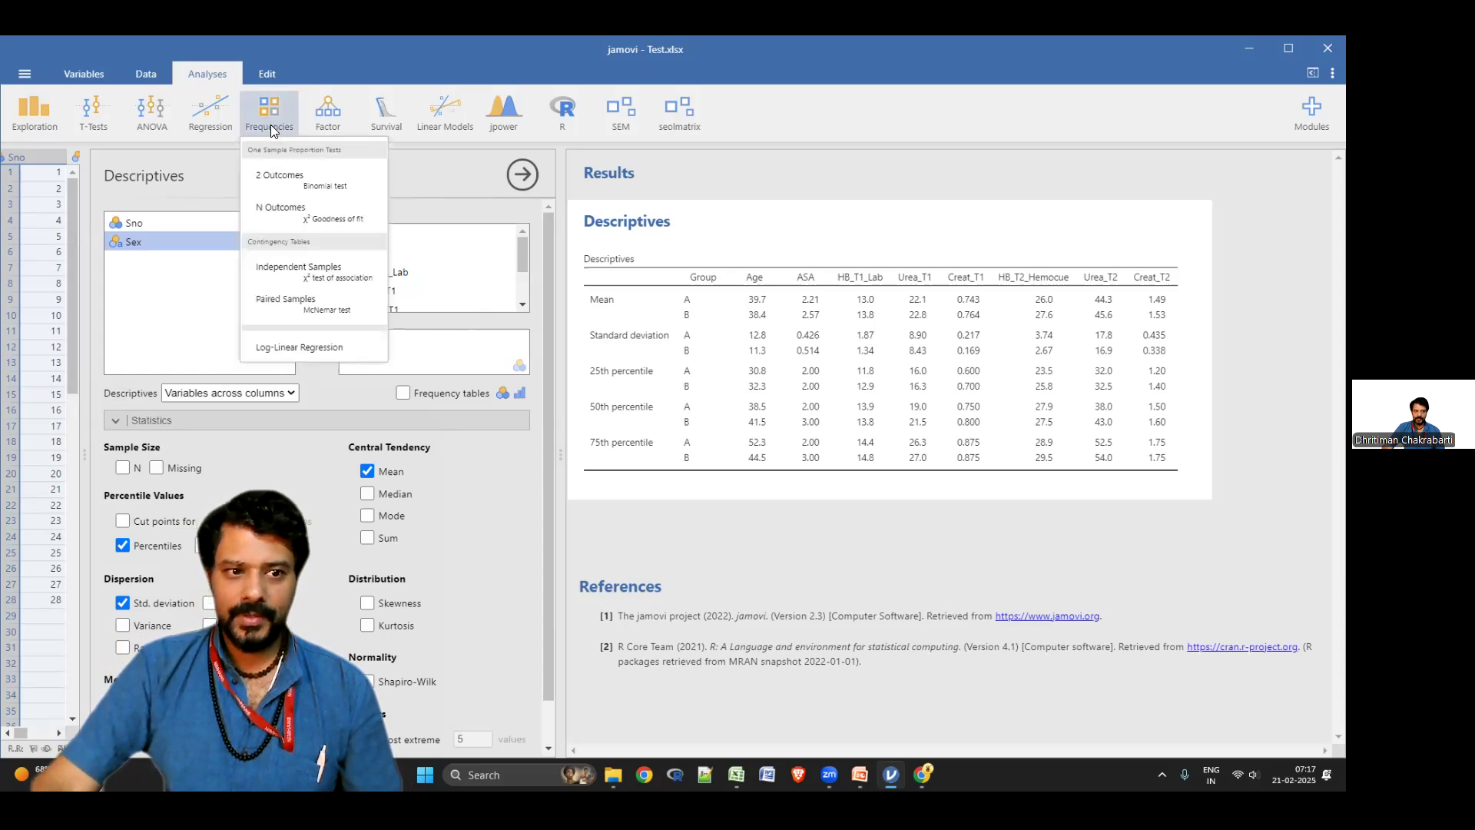
click(307, 274)
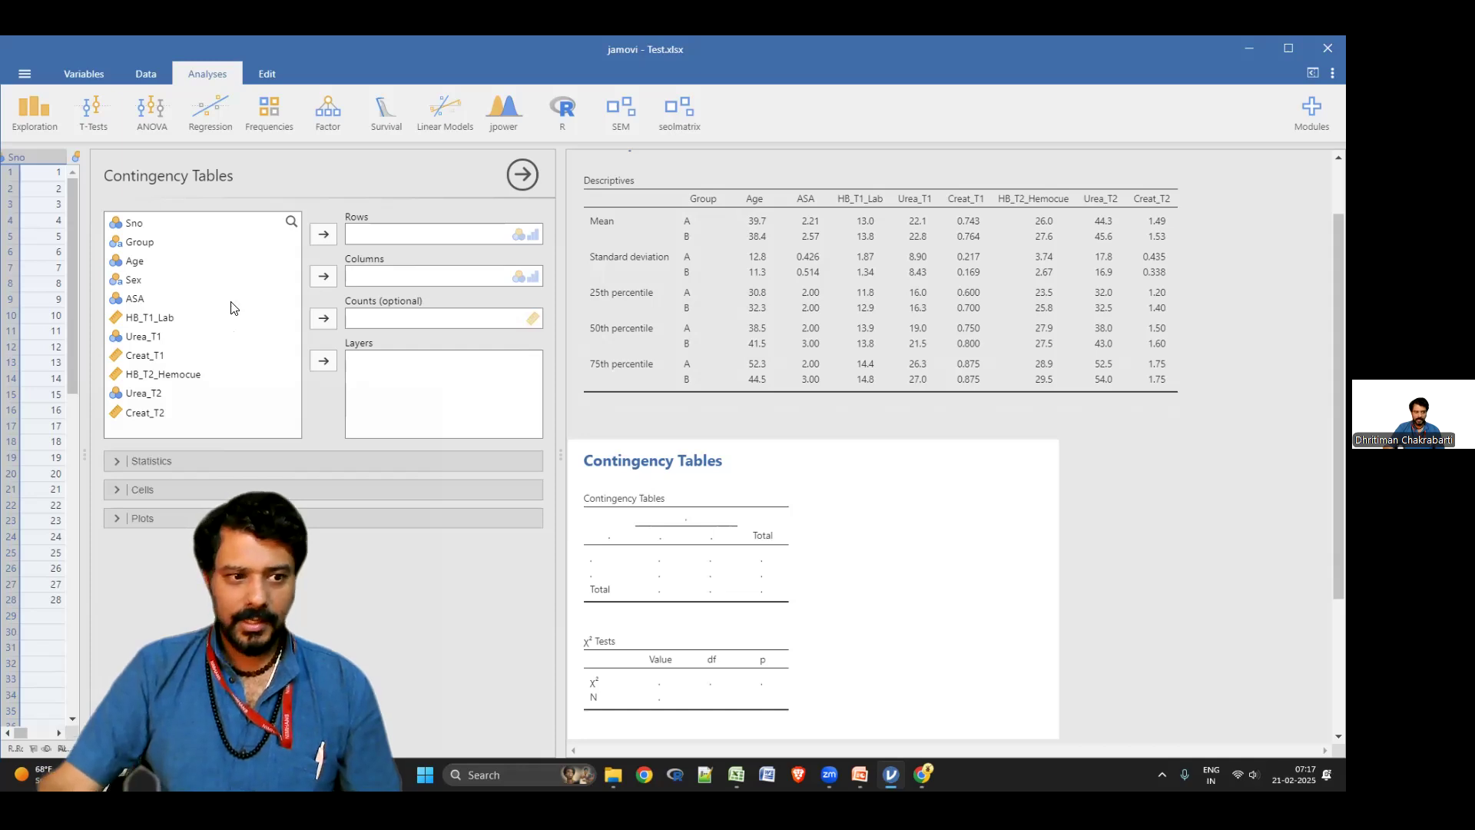
click(171, 241)
click(324, 233)
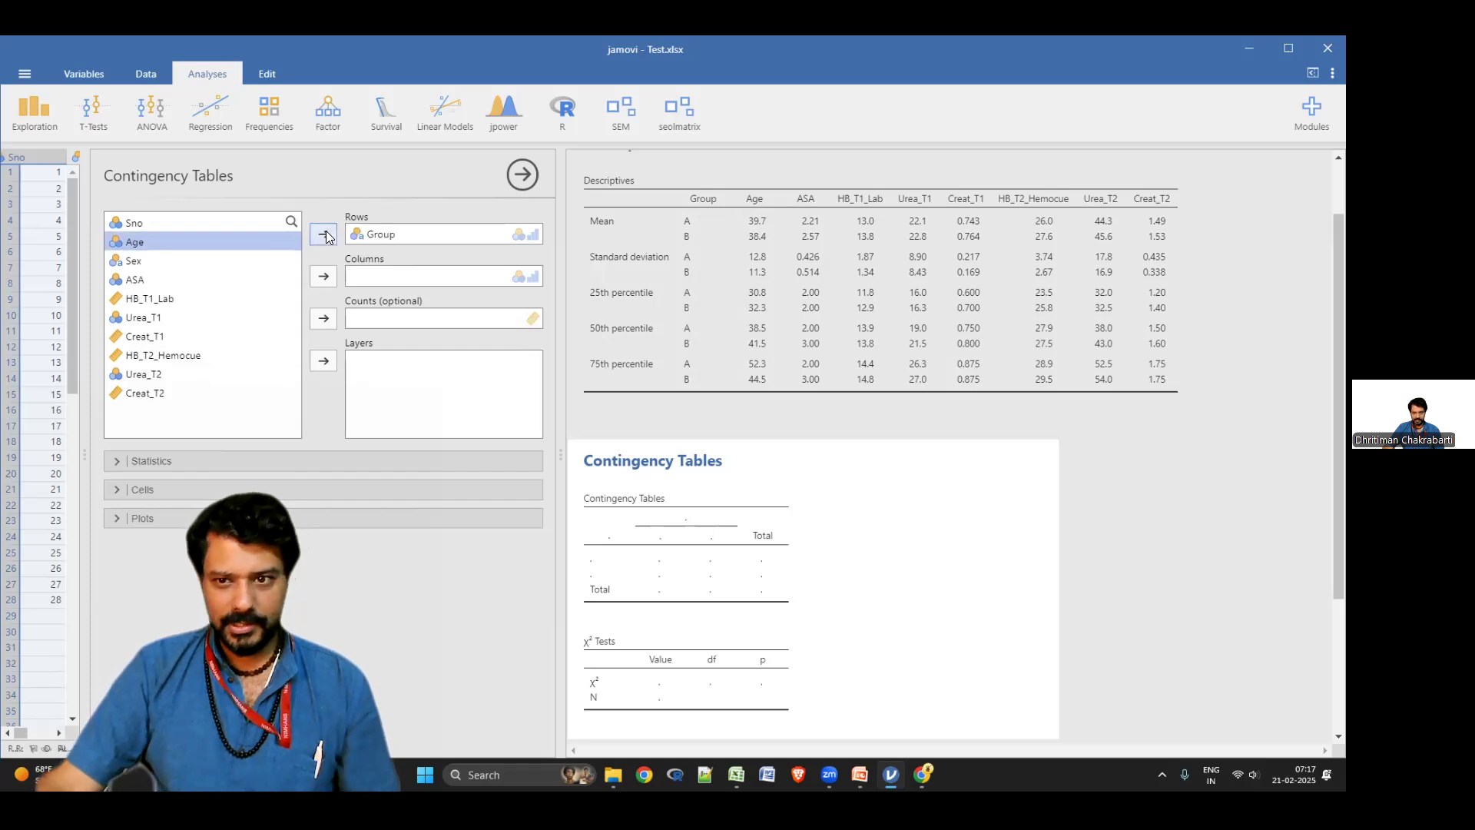
click(136, 264)
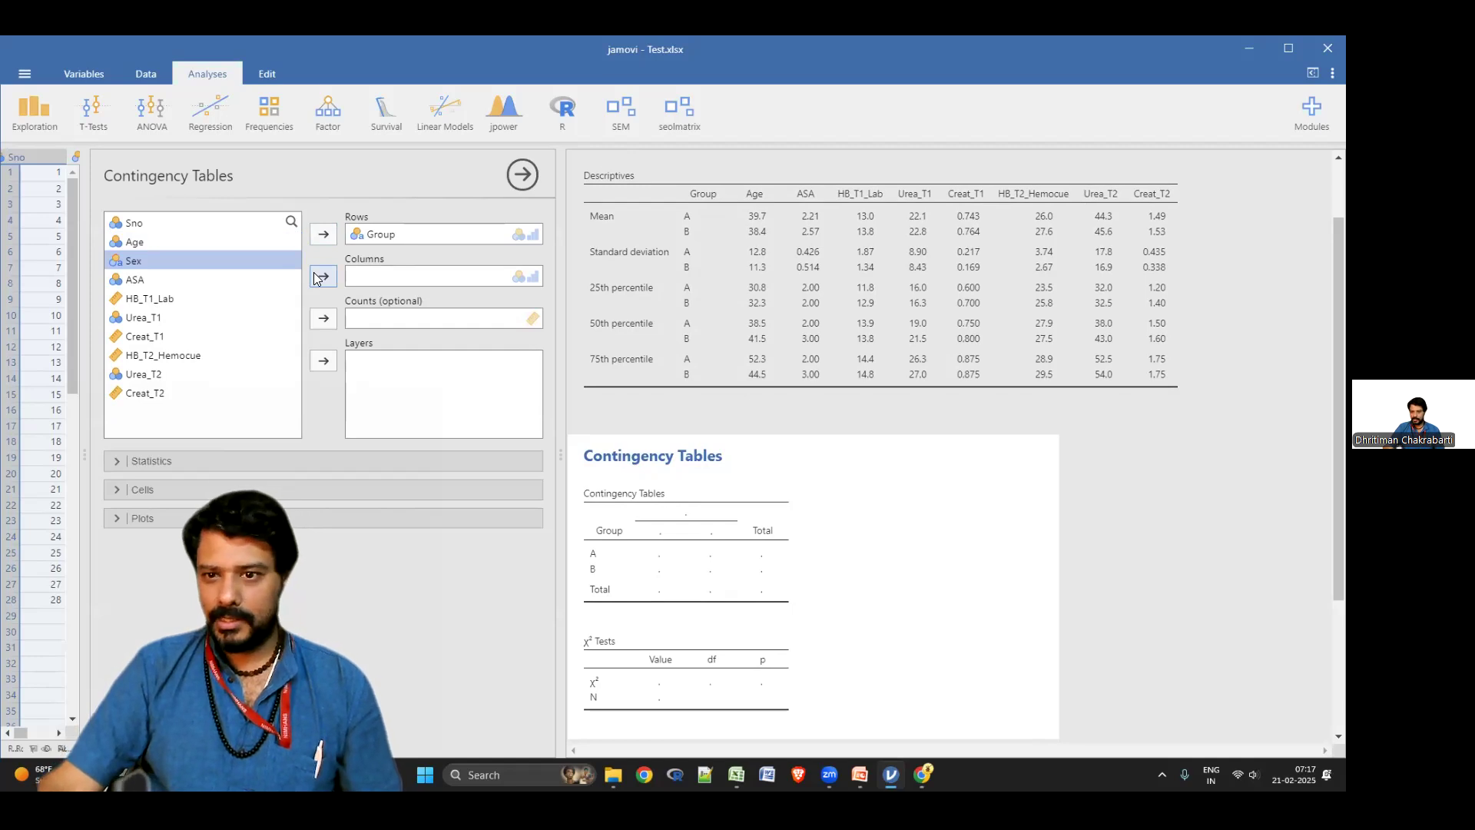
click(314, 274)
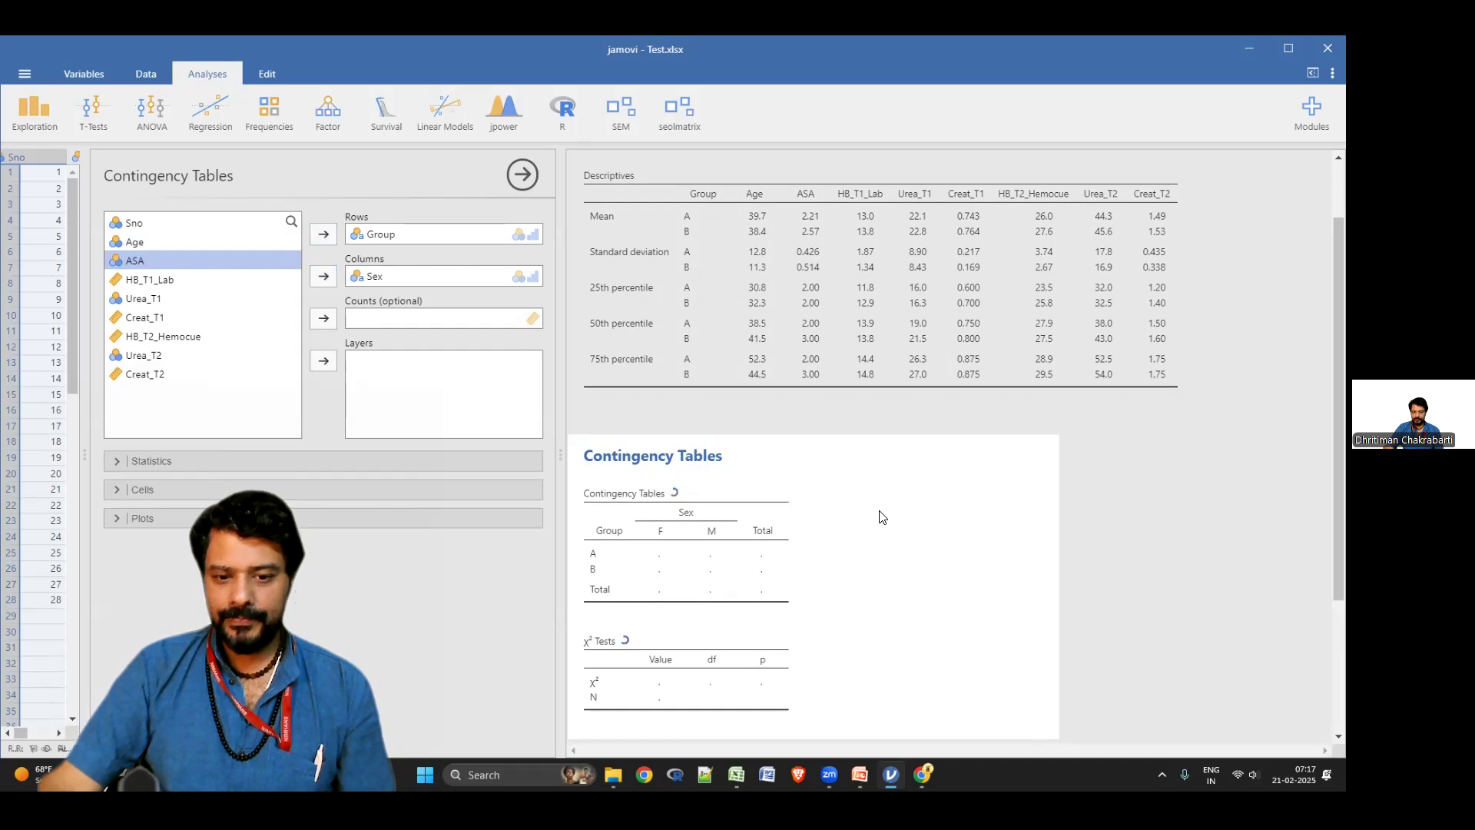
Add row percentages to the cells of the Group by Sex contingency table
scroll(882, 516, down, 2)
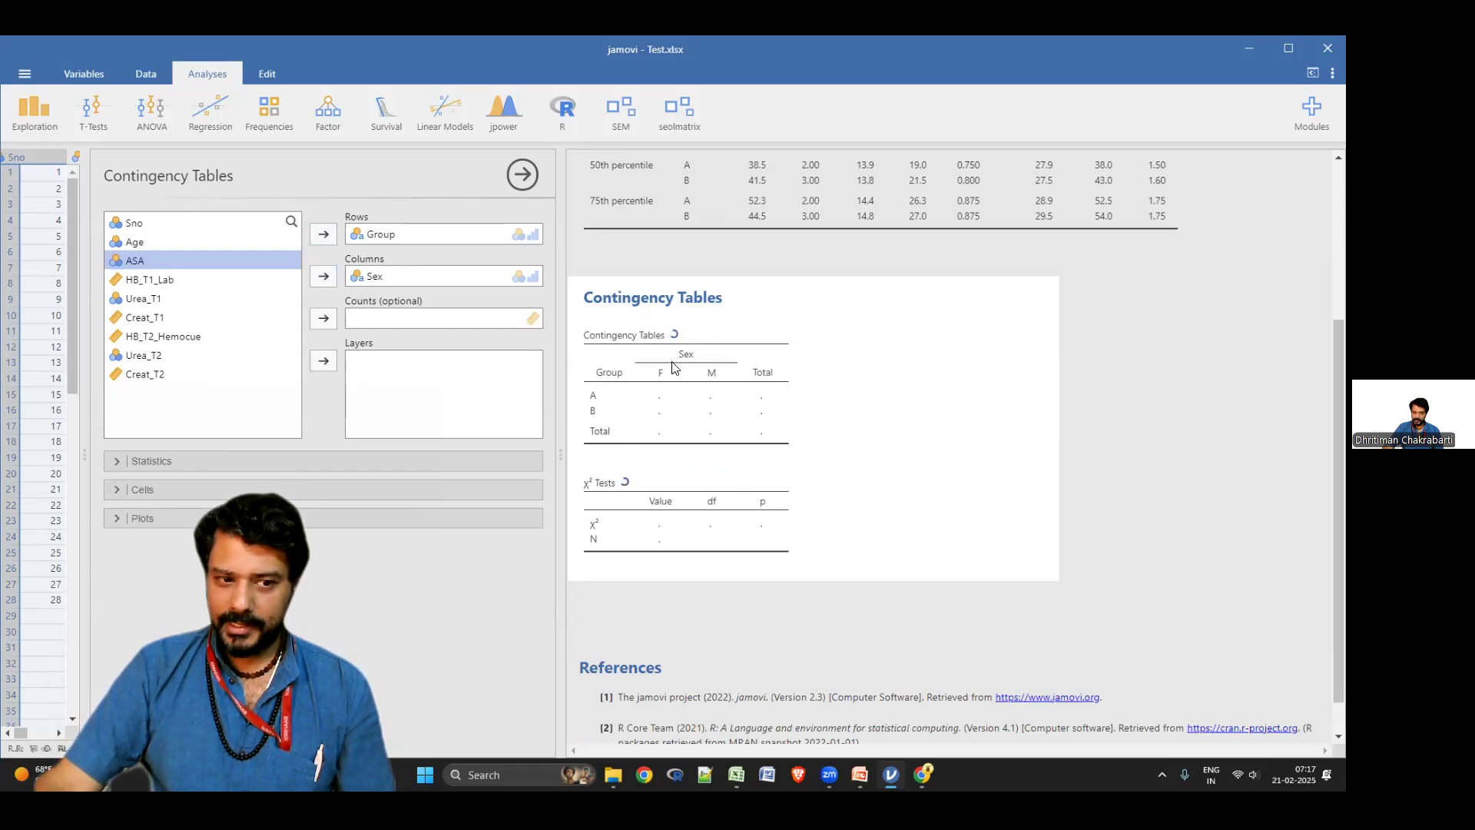
click(113, 465)
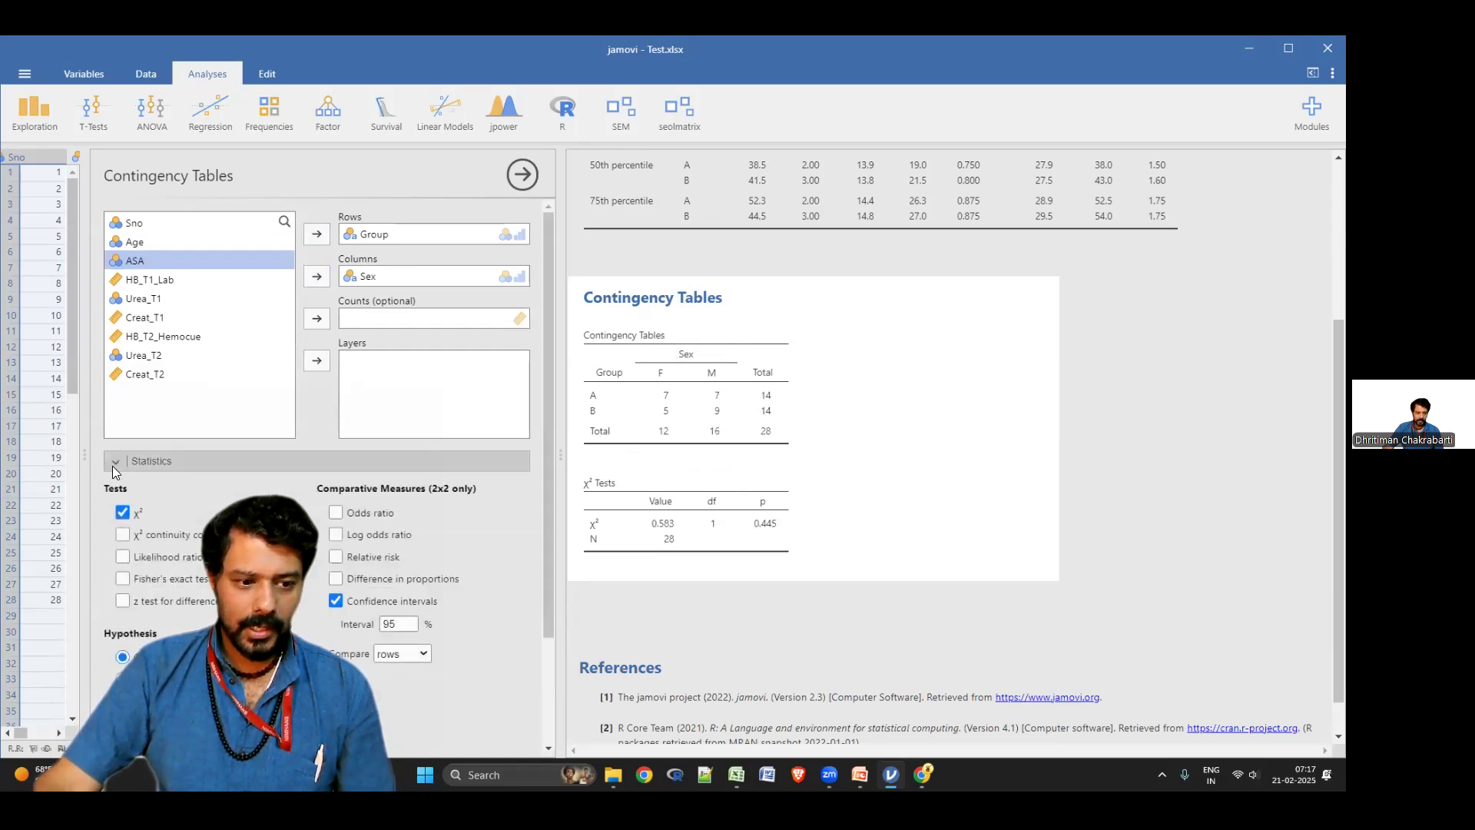
click(113, 466)
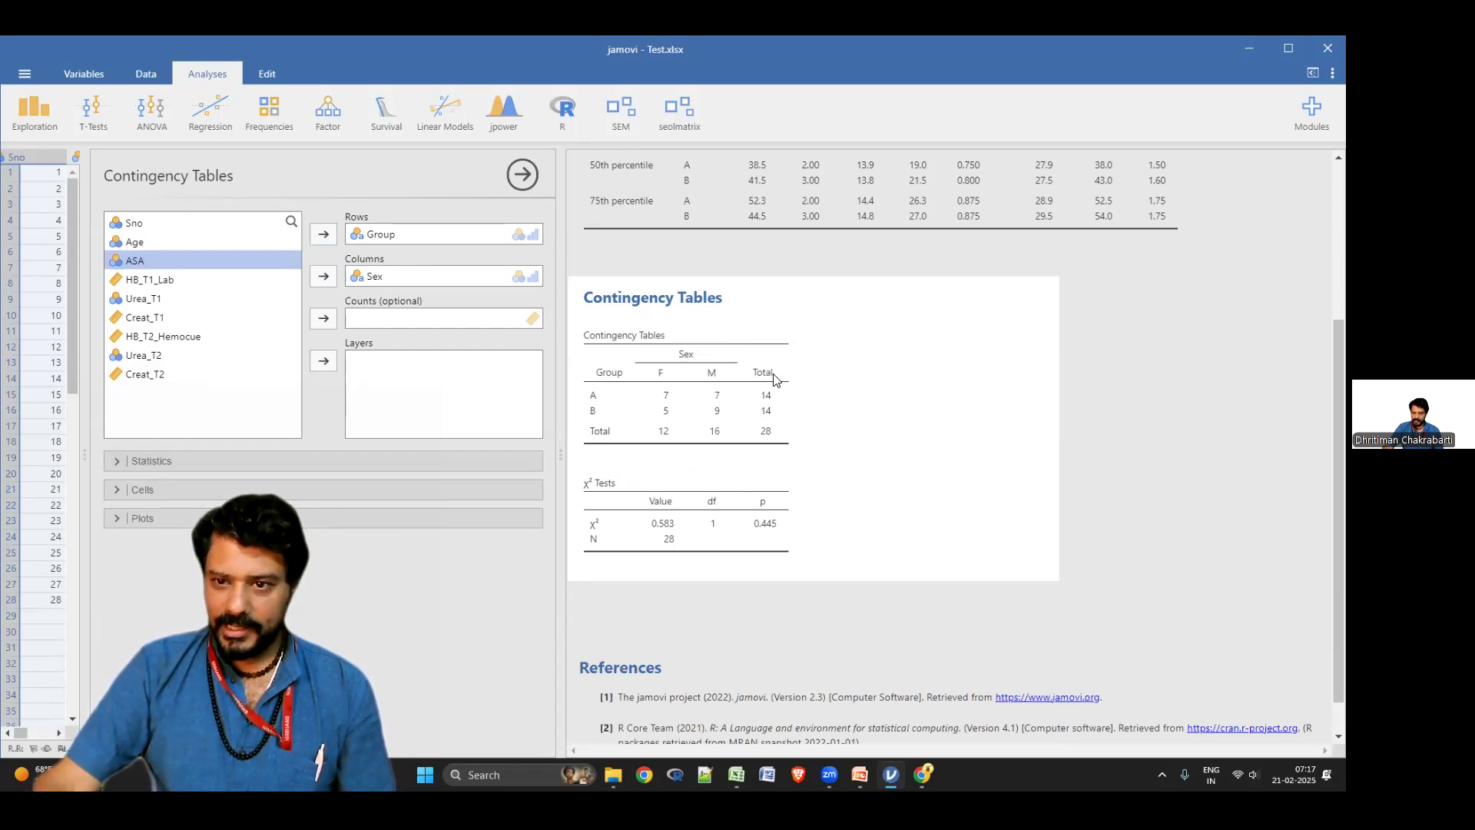
click(115, 490)
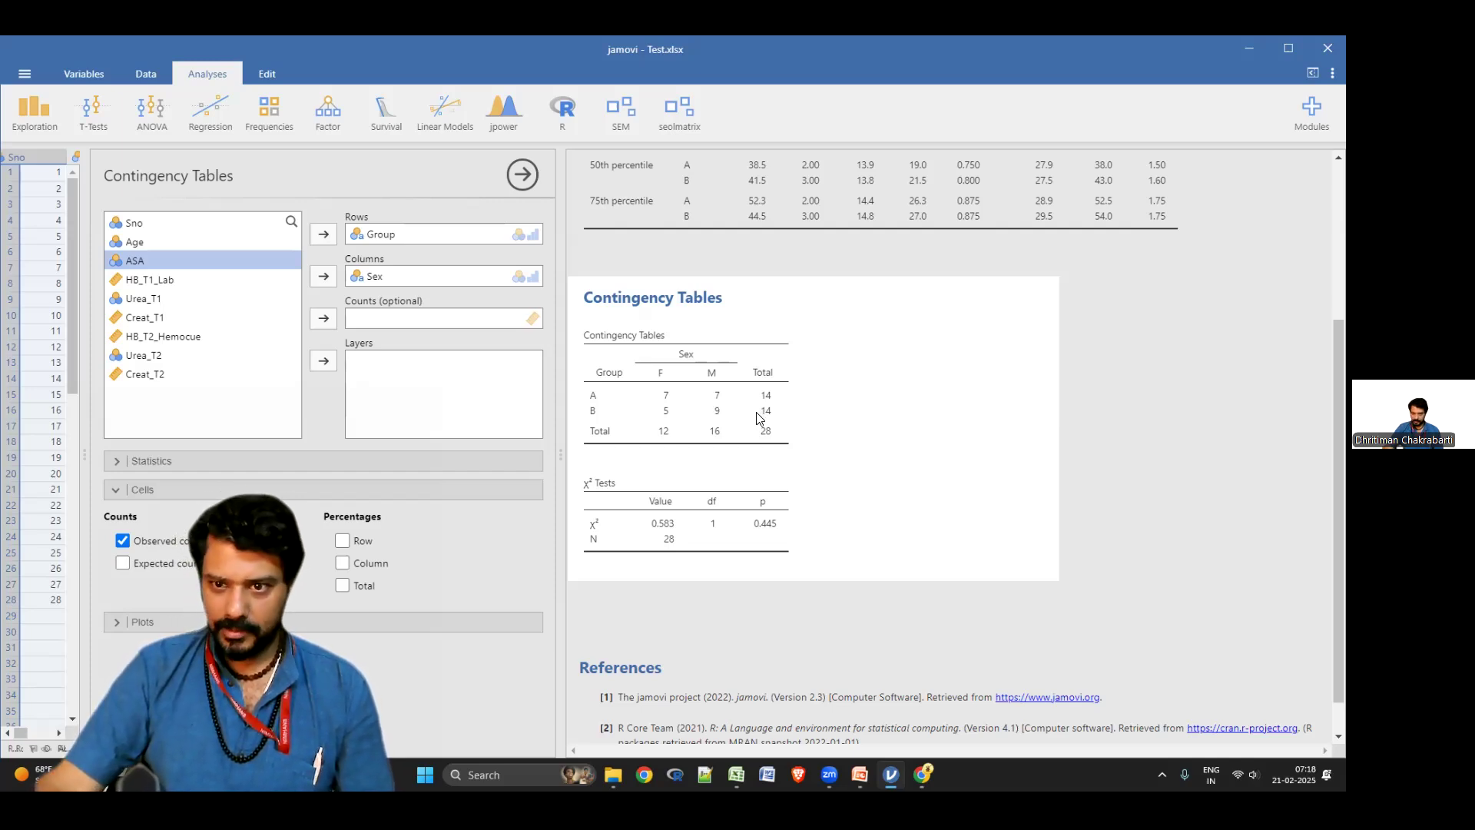
click(343, 541)
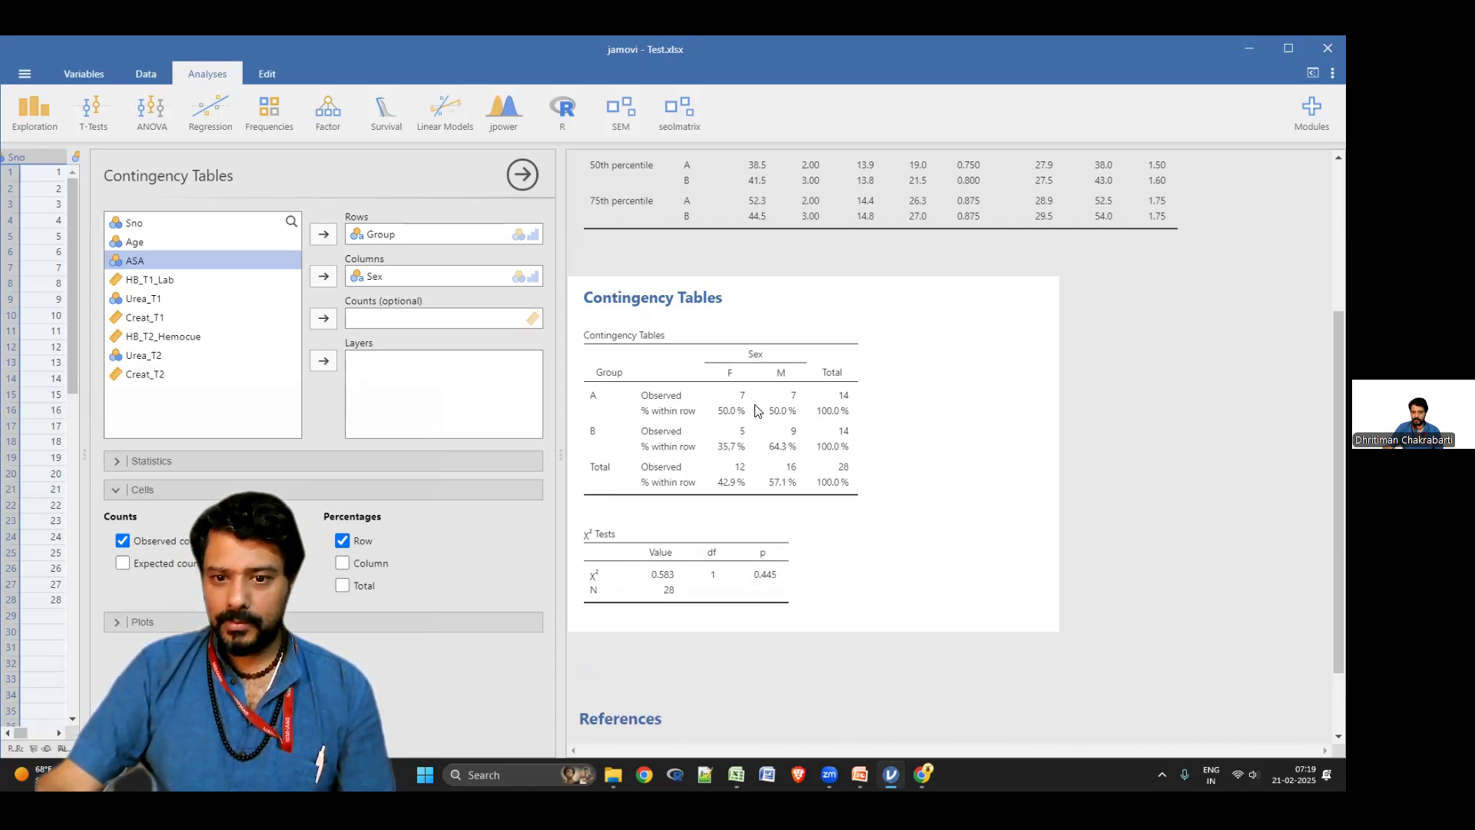
Examine the contingency table's counts and row percentages alongside the Descriptives results
scroll(757, 411, up, 3)
scroll(681, 422, down, 4)
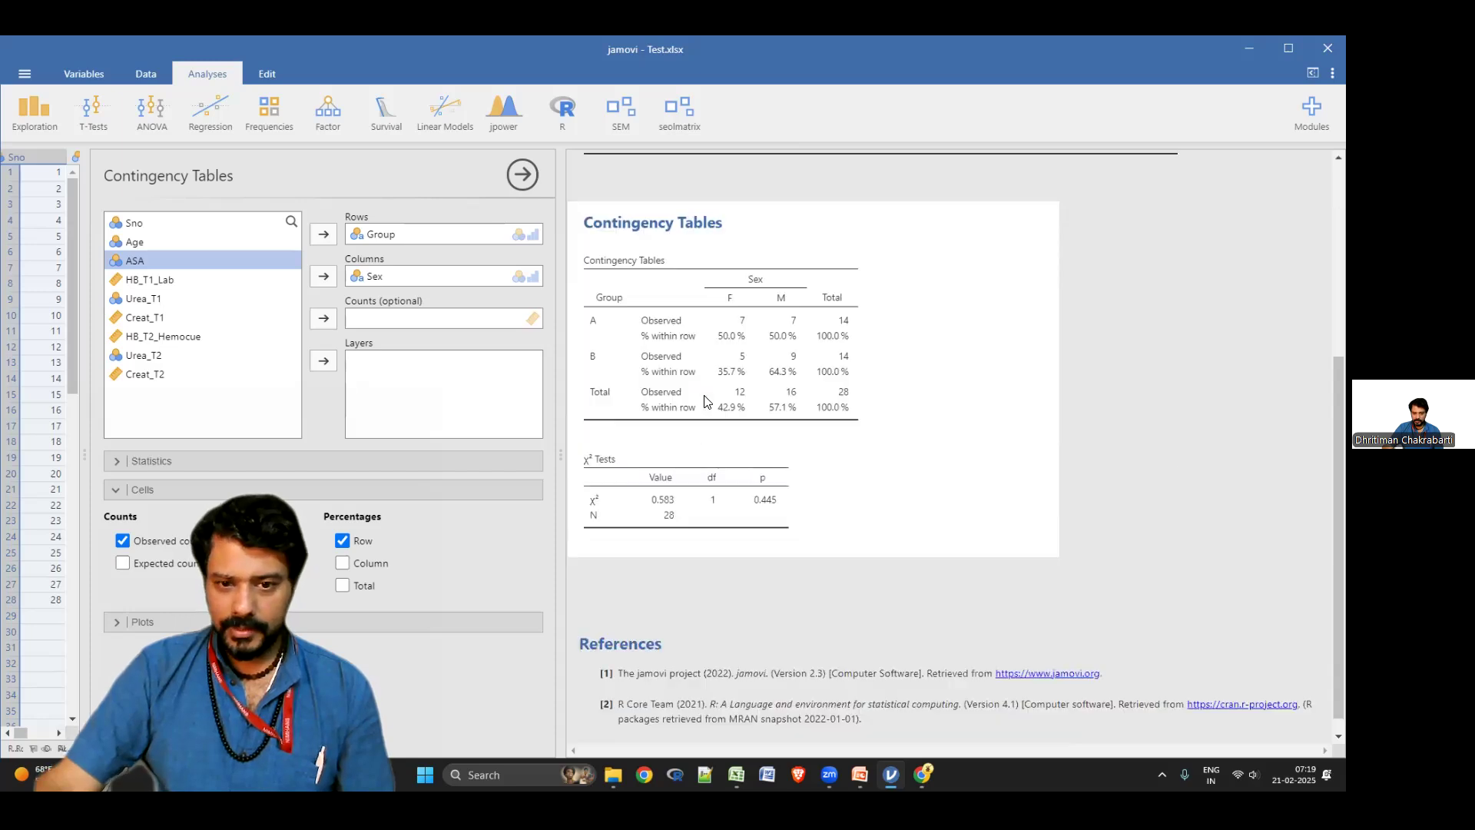
right_click(704, 396)
click(741, 403)
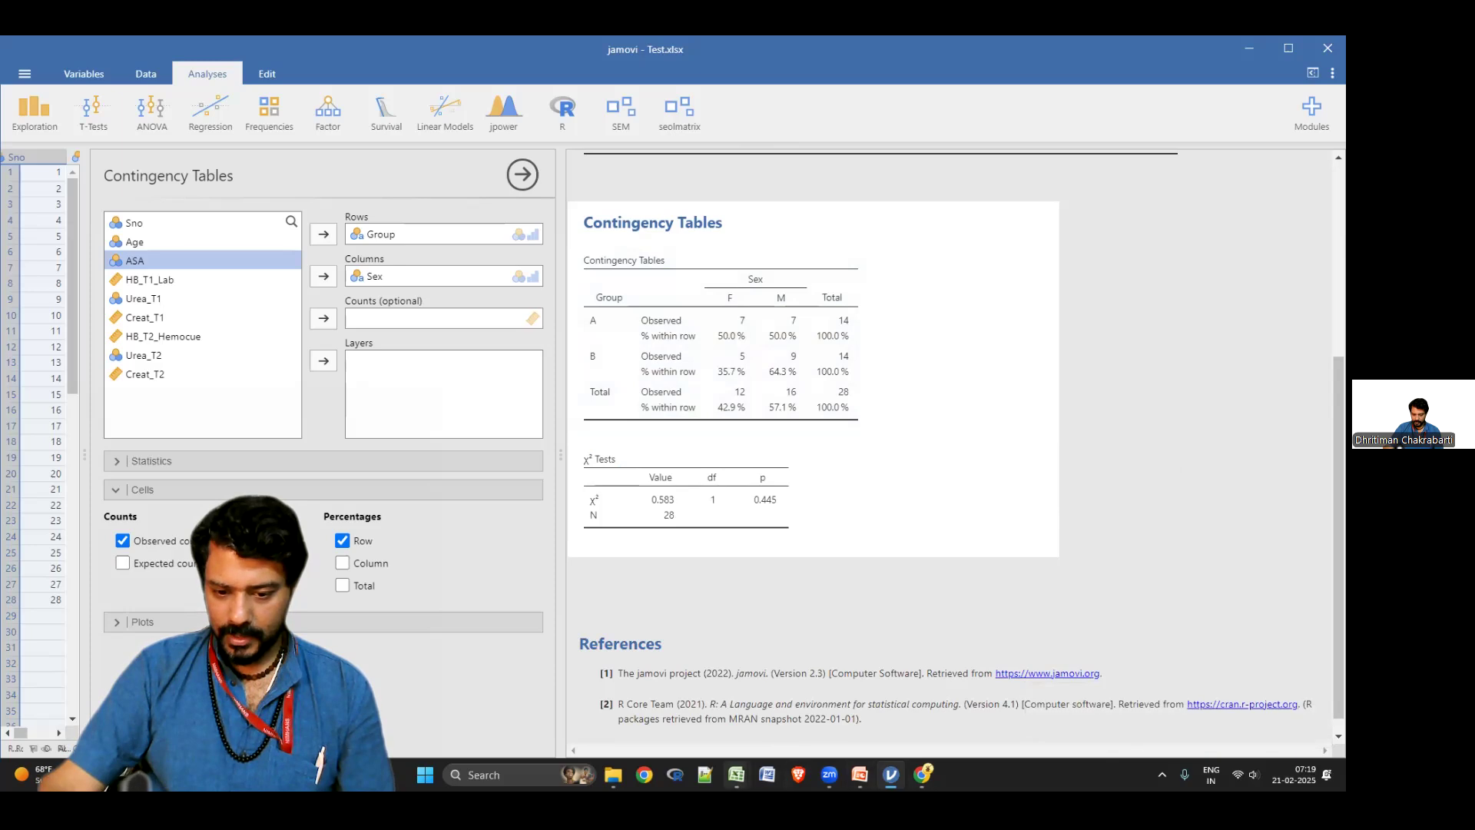
mouse_move(736, 774)
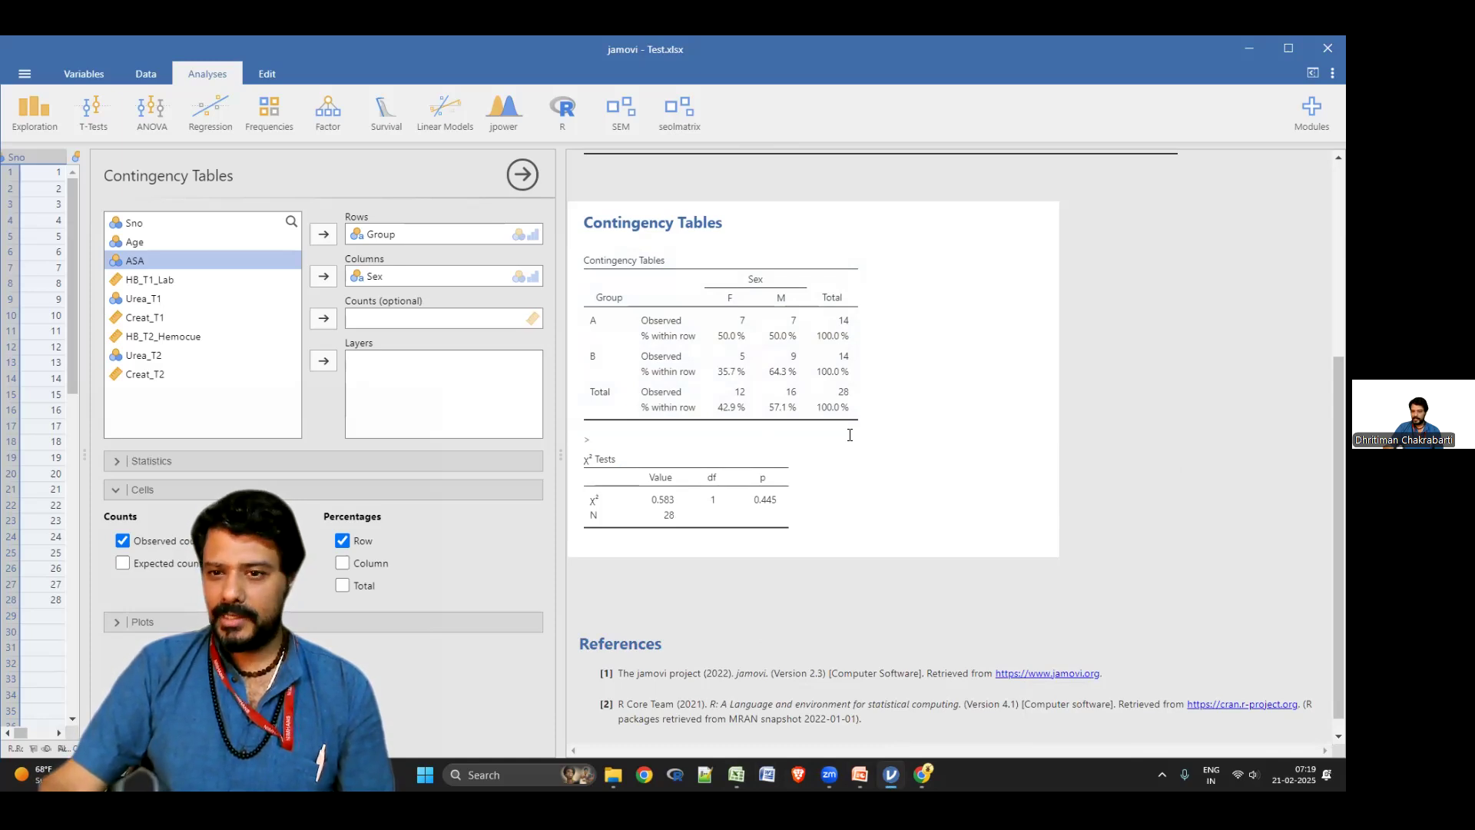
scroll(849, 435, up, 5)
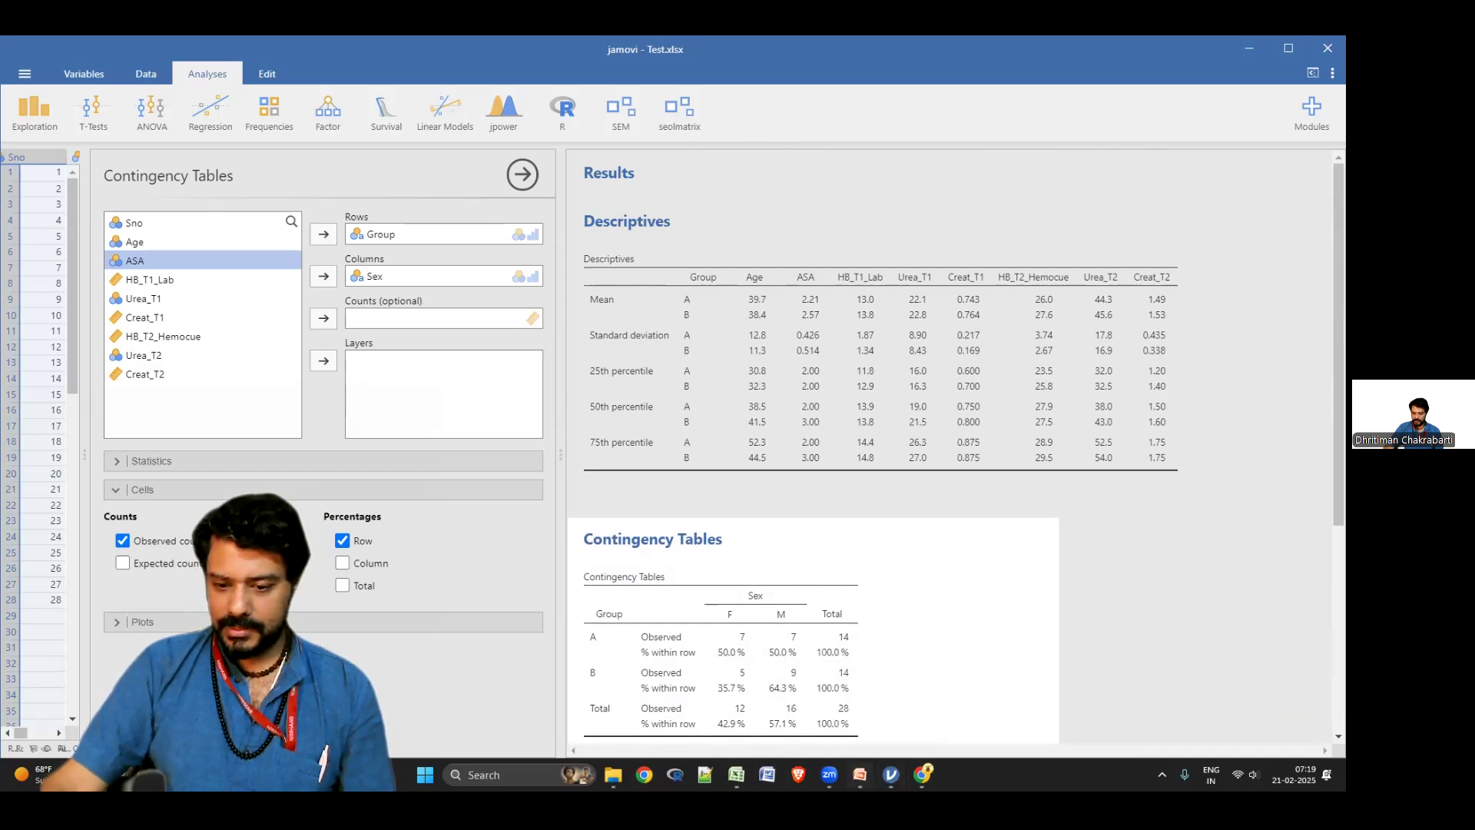
click(860, 775)
click(890, 774)
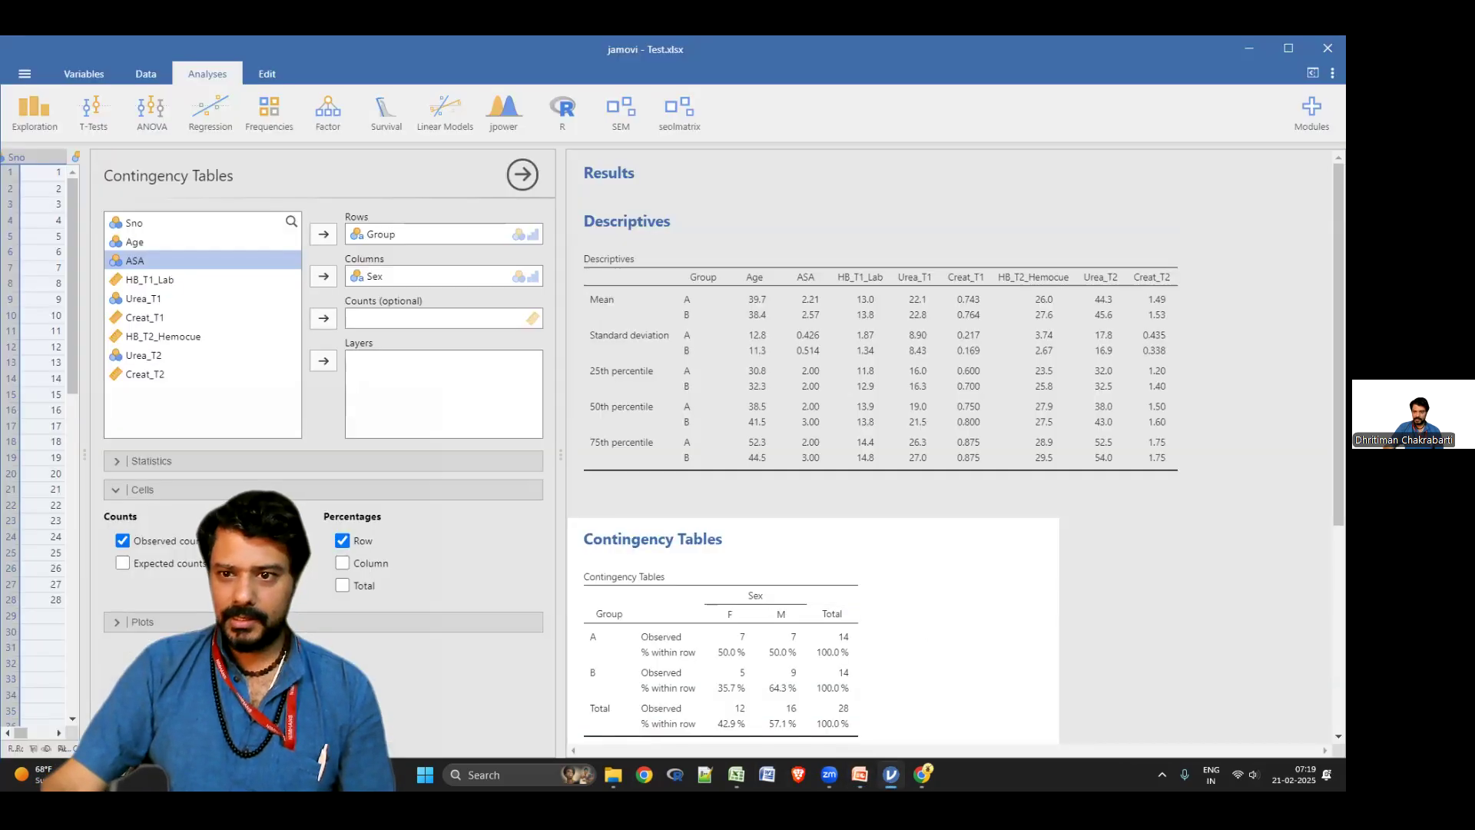